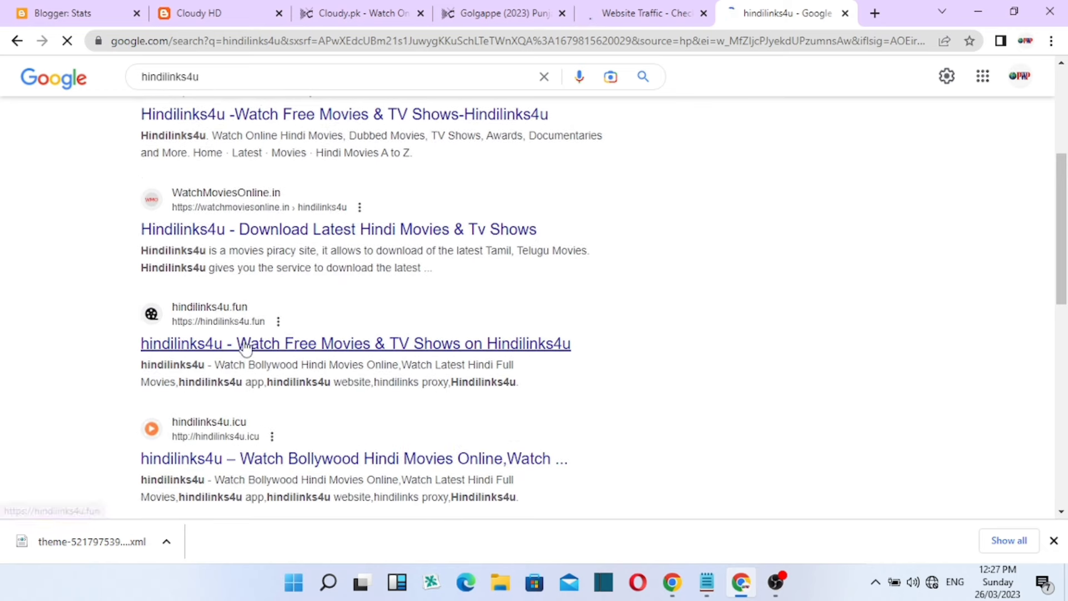
# Look through the Google results for hindilinks4u and check the hindilinks4u.fun result
pyautogui.scroll(-2, 244, 367)
pyautogui.scroll(-1, 234, 401)
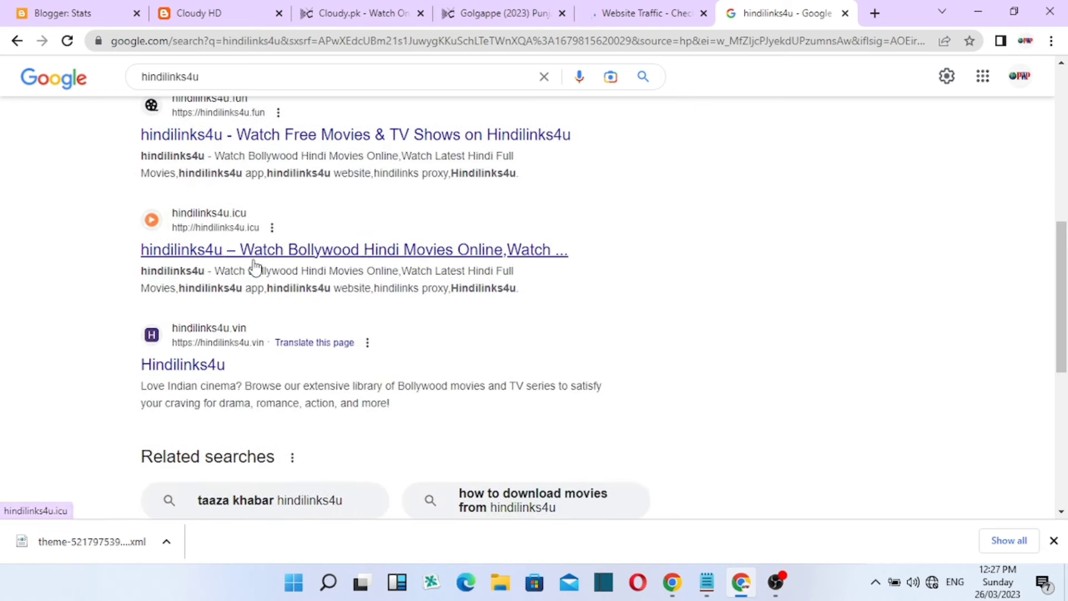
pyautogui.scroll(3, 238, 306)
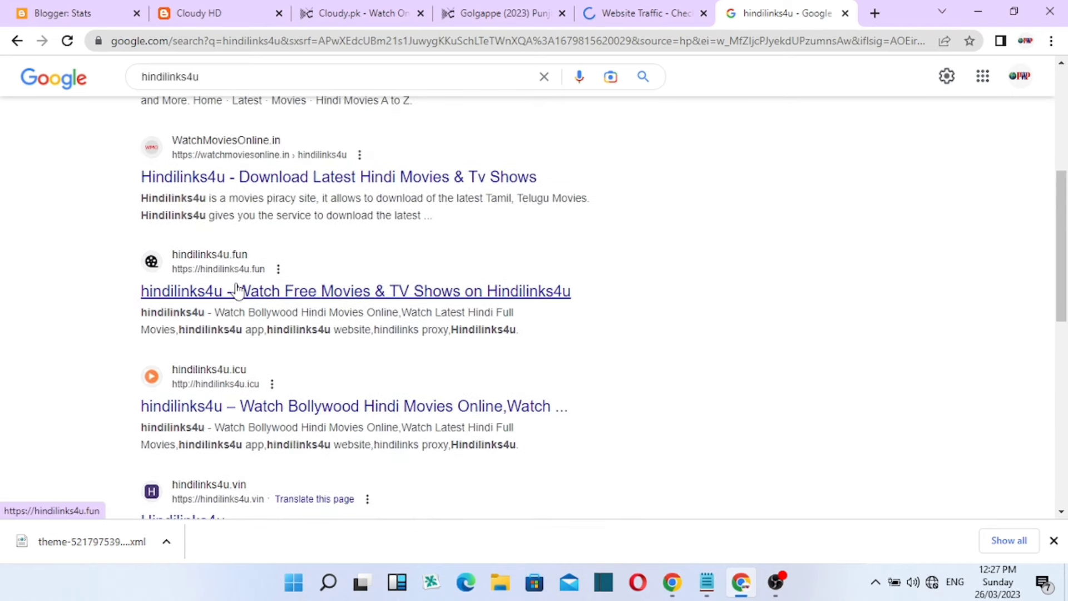
pyautogui.click(237, 293)
pyautogui.scroll(-2, 244, 417)
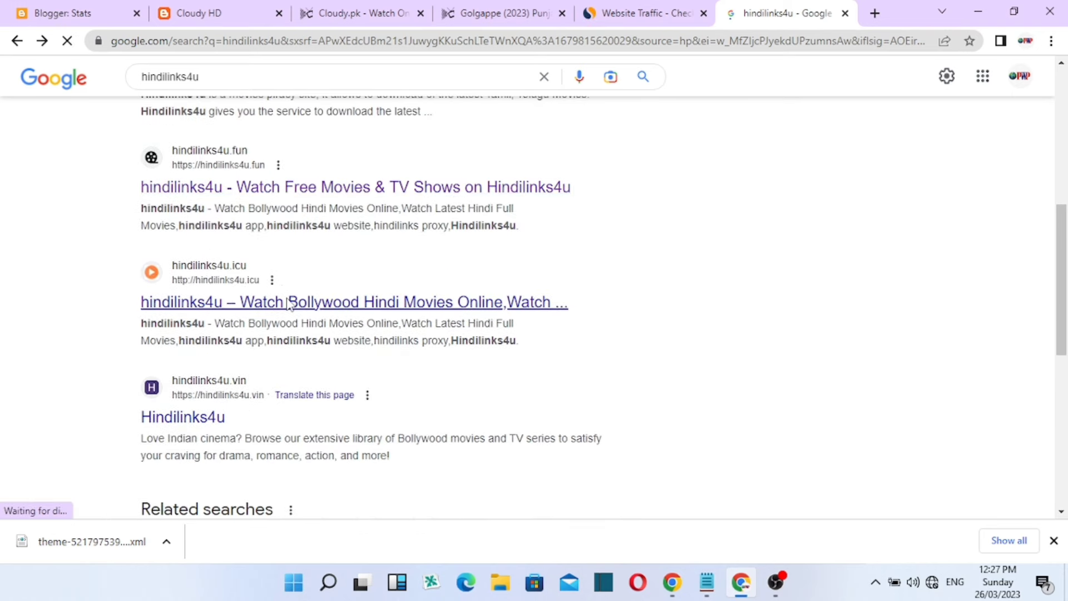
pyautogui.scroll(3, 278, 306)
pyautogui.scroll(5, 285, 306)
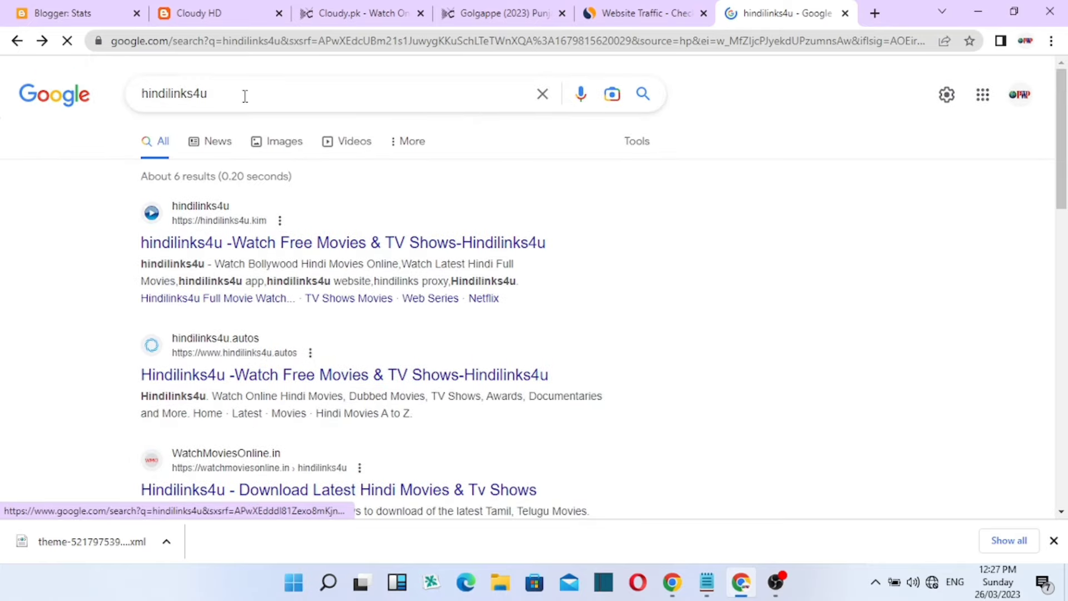
# Search Google for hindilinks4u.con and look through the listed sites
pyautogui.click(245, 96)
pyautogui.write('.con')
pyautogui.press('Return')
pyautogui.scroll(-3, 254, 253)
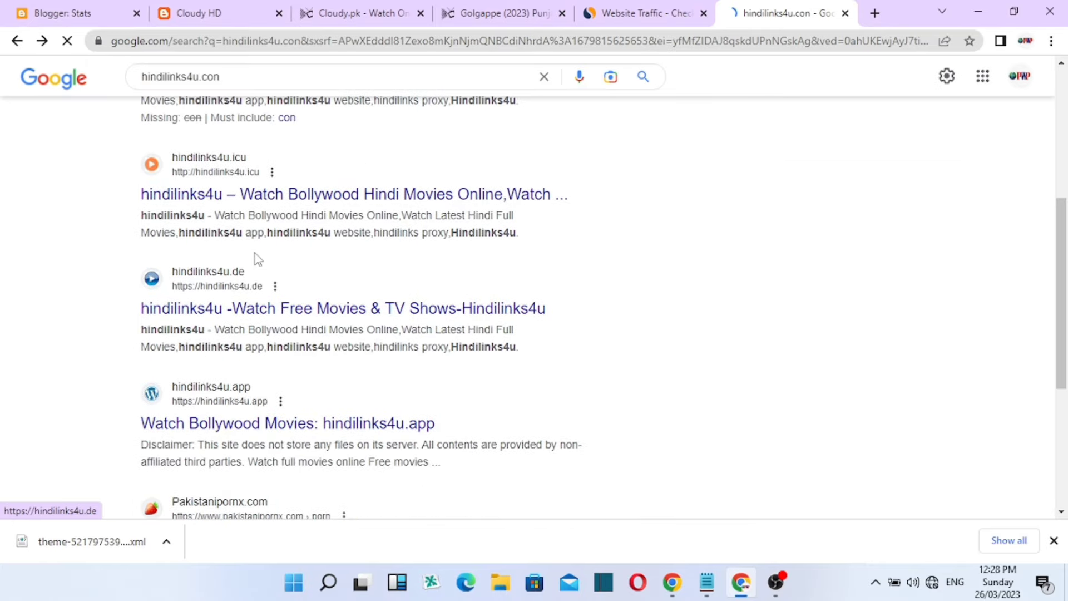
pyautogui.scroll(1, 255, 253)
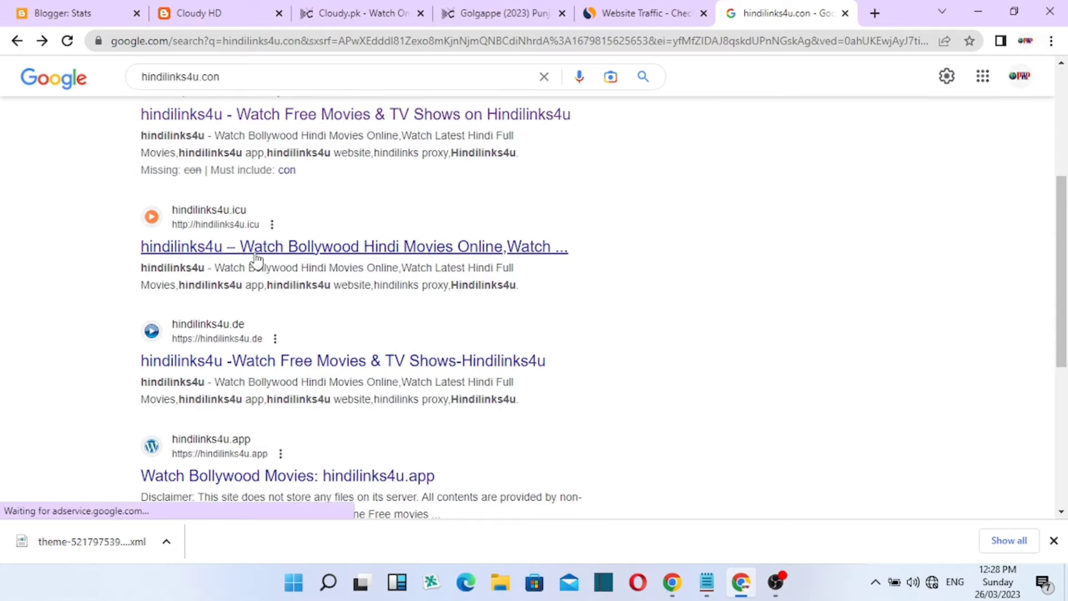
pyautogui.scroll(4, 256, 258)
# Close the Google search page and look over the movie posts under the Cloudy HD blog's Action label
pyautogui.hotkey('ctrl', 'w')
pyautogui.scroll(-1, 574, 345)
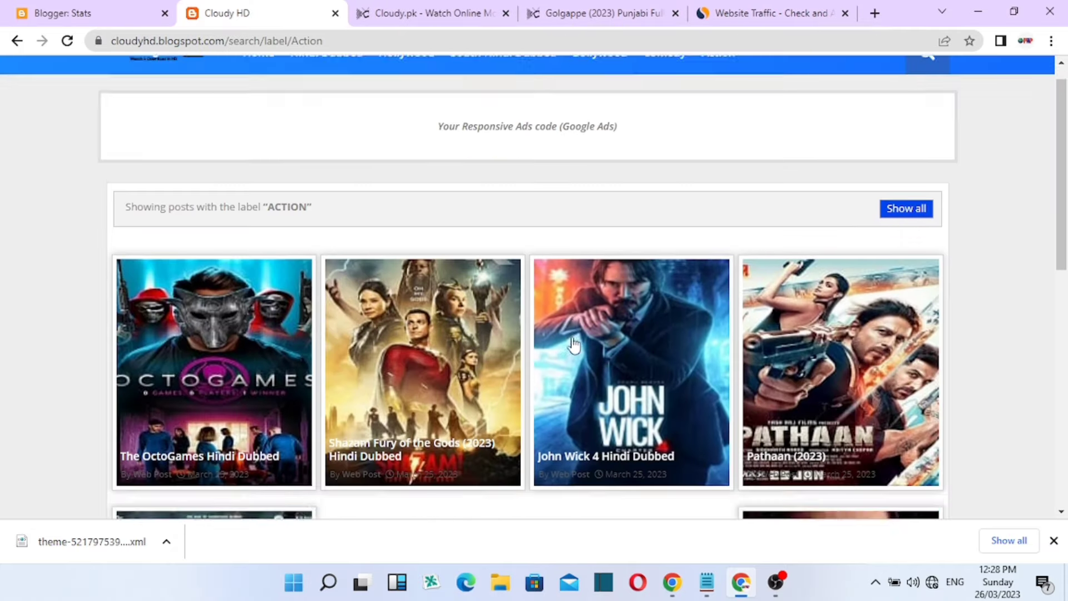
pyautogui.scroll(-9, 574, 345)
pyautogui.scroll(10, 387, 346)
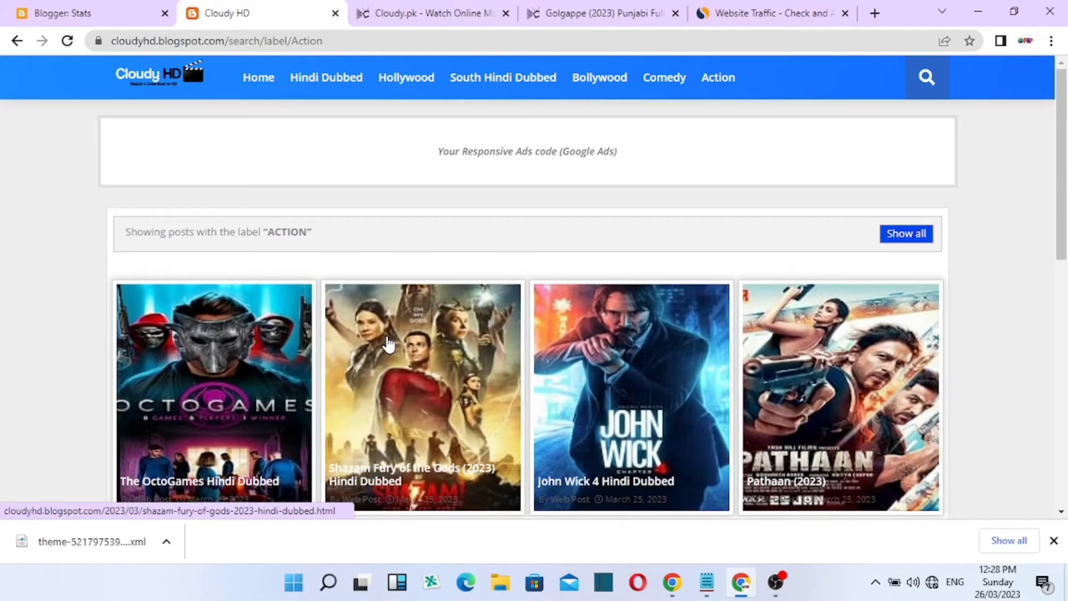
pyautogui.scroll(-7, 388, 345)
pyautogui.scroll(7, 466, 328)
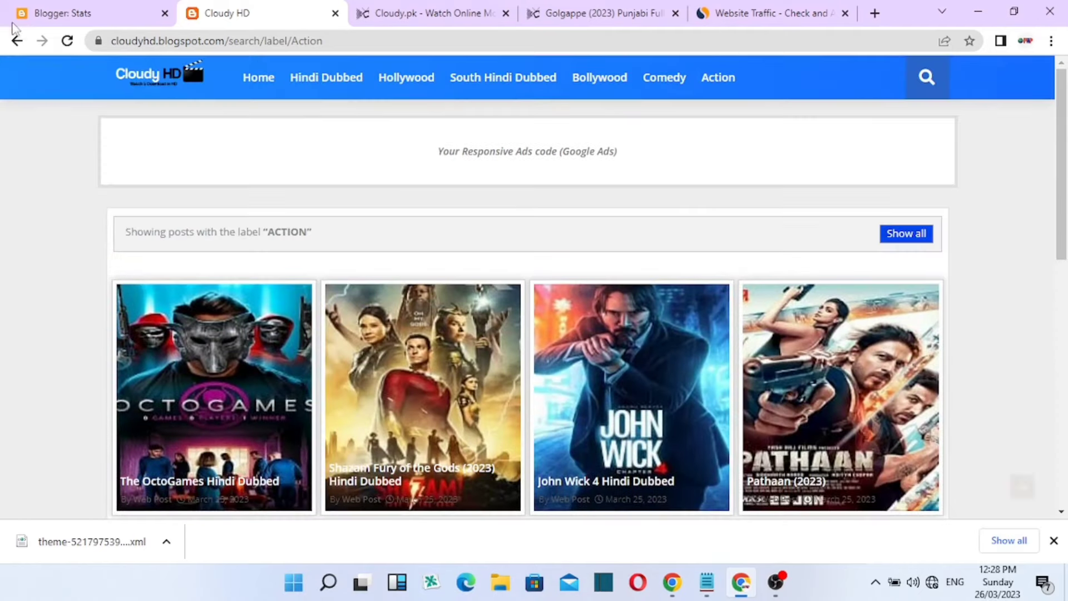
# Switch the Blogger dashboard to the Cloudy HD blog and review its stats
pyautogui.click(135, 15)
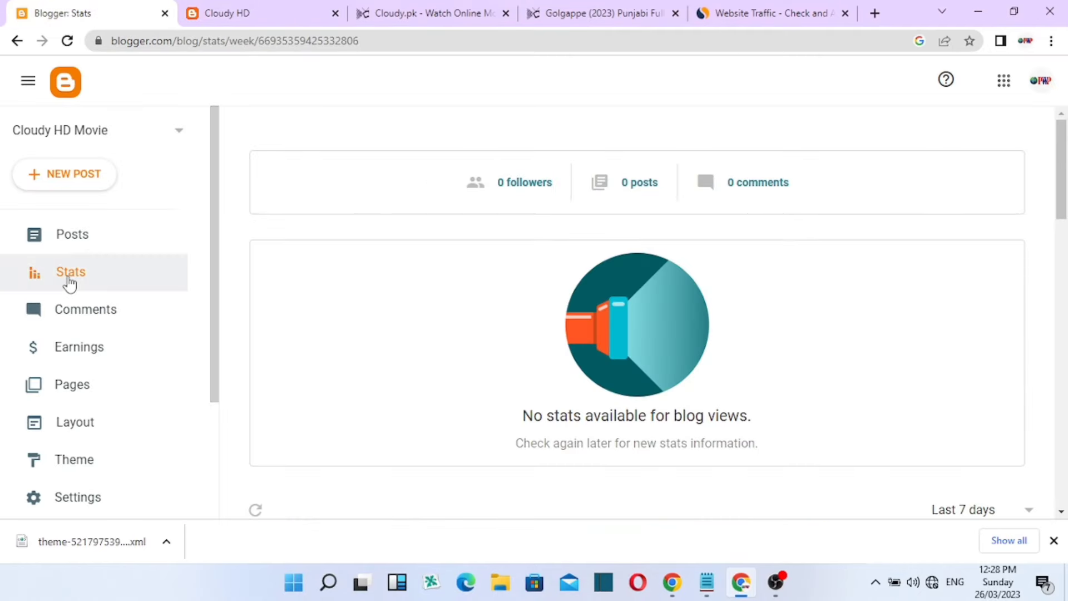
pyautogui.click(134, 144)
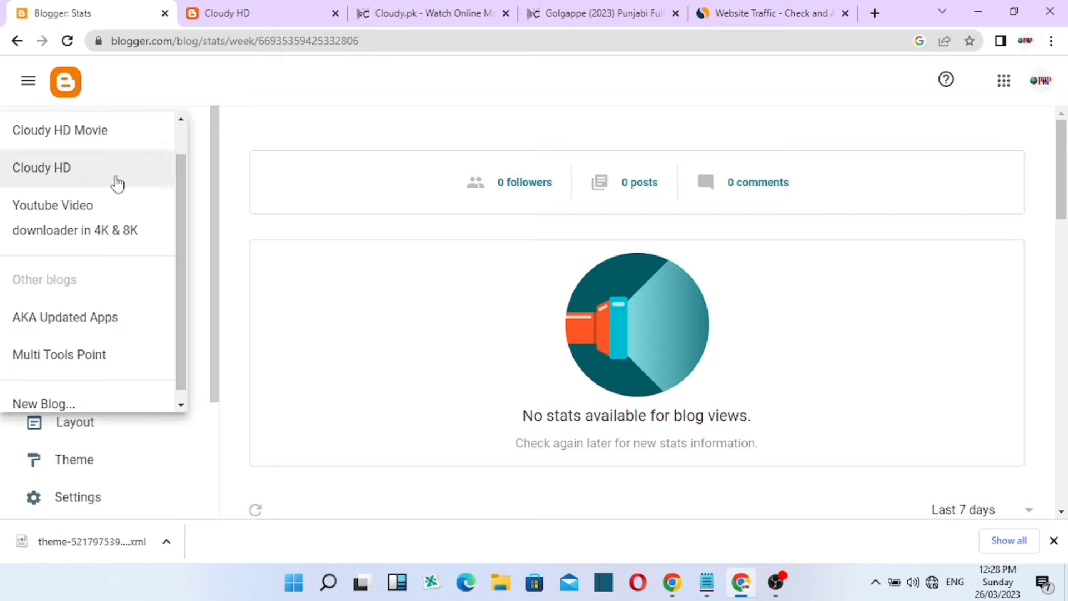
pyautogui.click(80, 183)
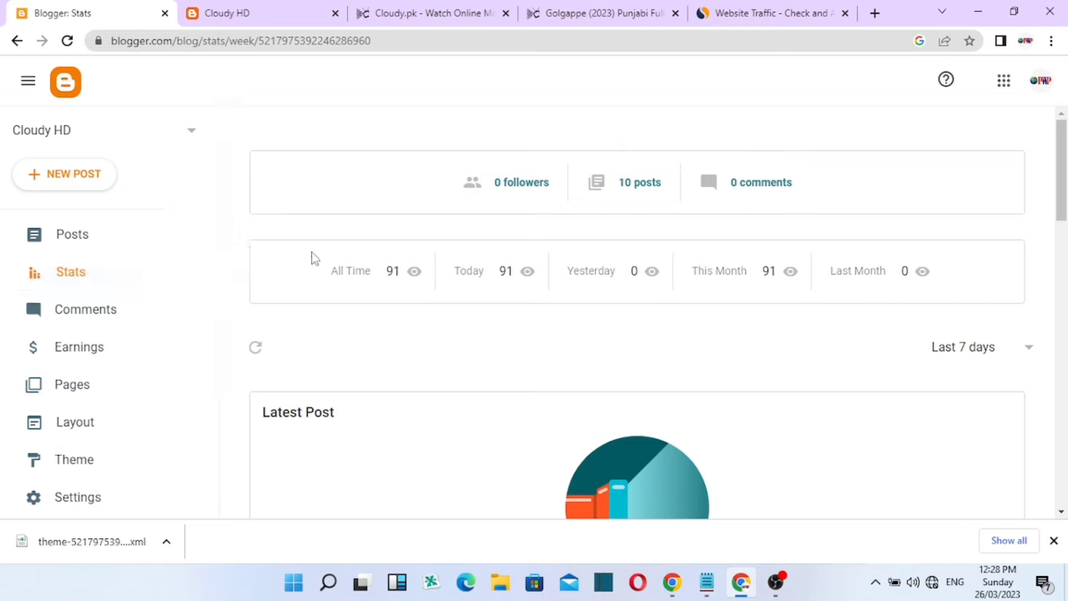
pyautogui.scroll(-2, 311, 253)
pyautogui.scroll(-4, 84, 479)
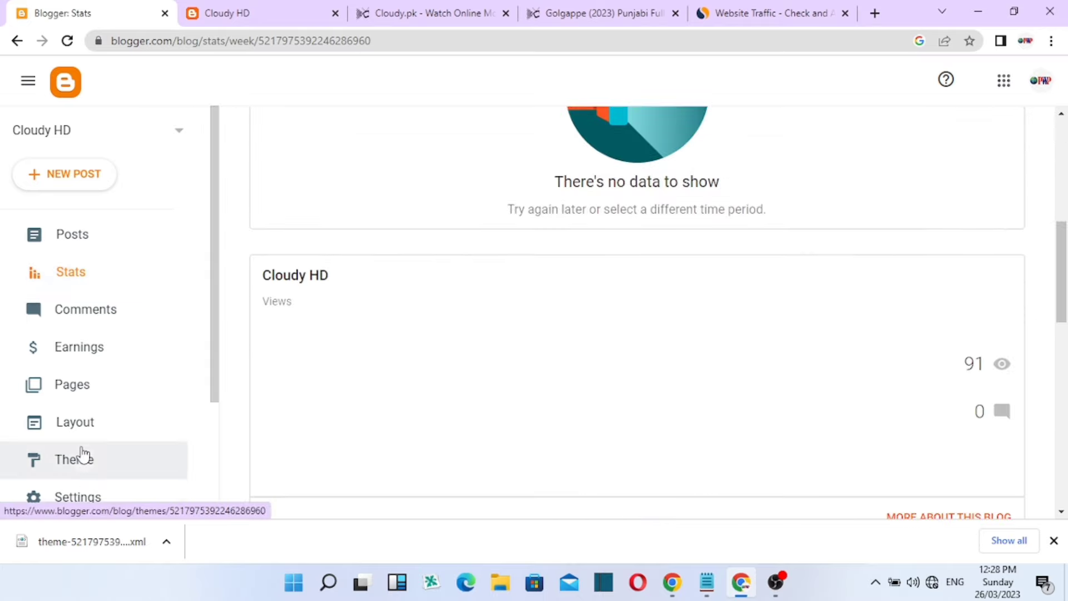
# Open the Cloudy HD blog's settings, dismiss the downloads bar, and save the blog title as Cloudy HD
pyautogui.click(92, 505)
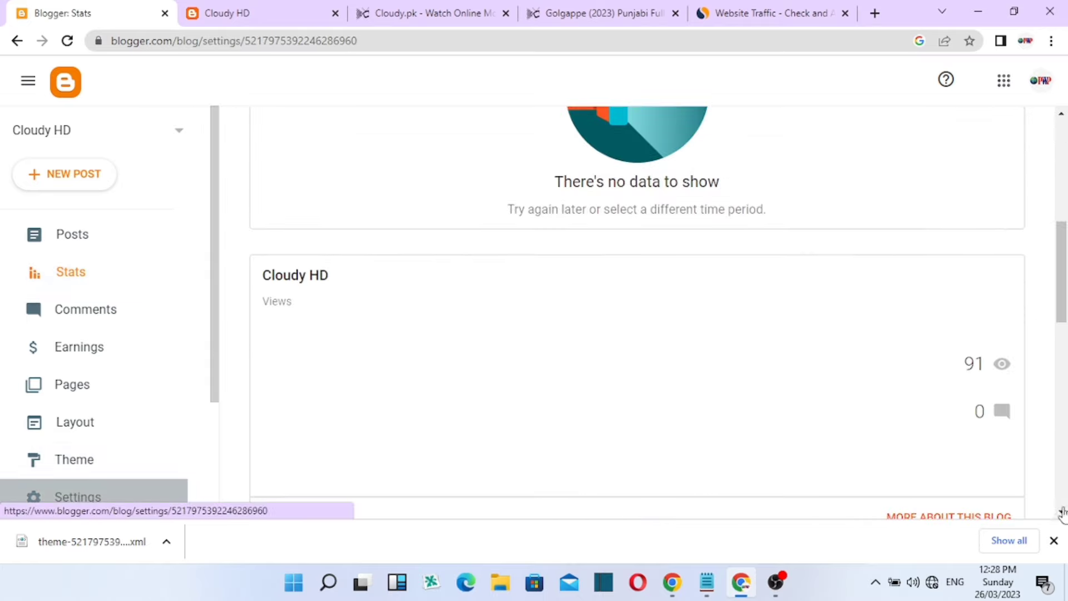
pyautogui.click(1053, 540)
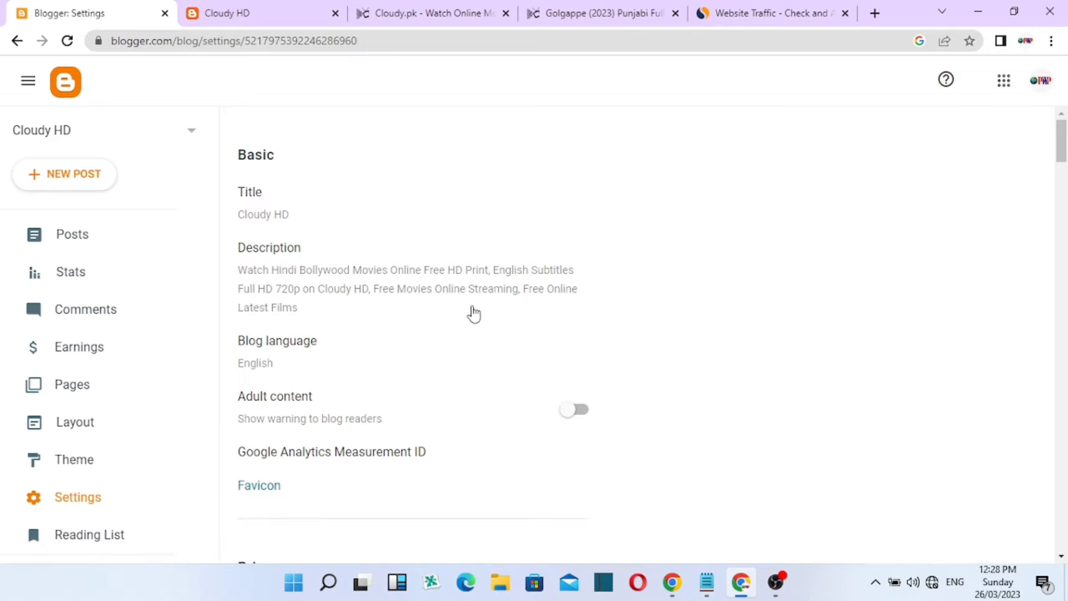
pyautogui.click(282, 215)
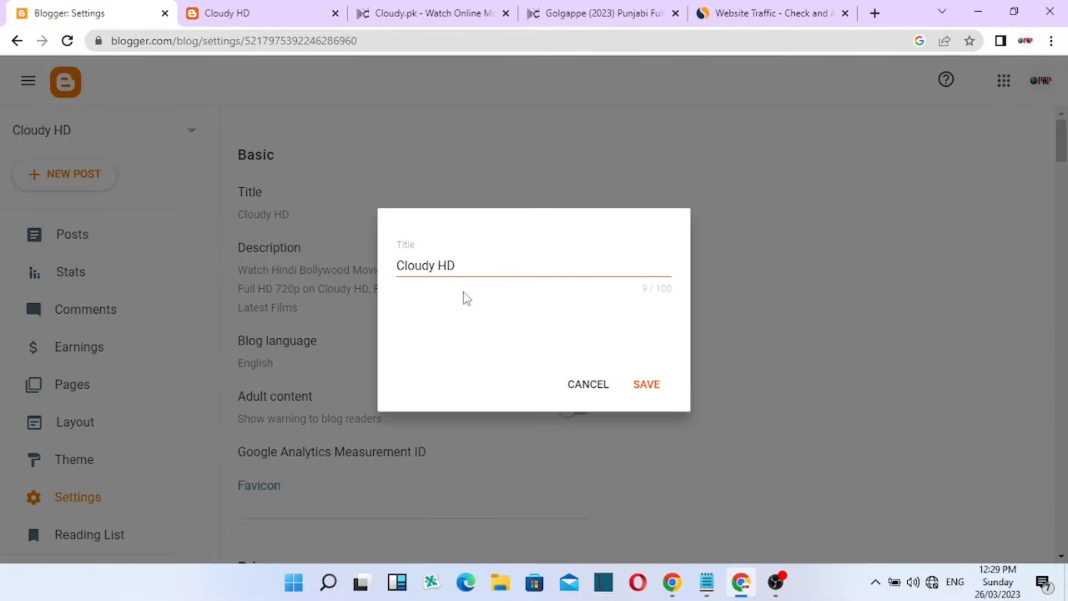
pyautogui.click(657, 393)
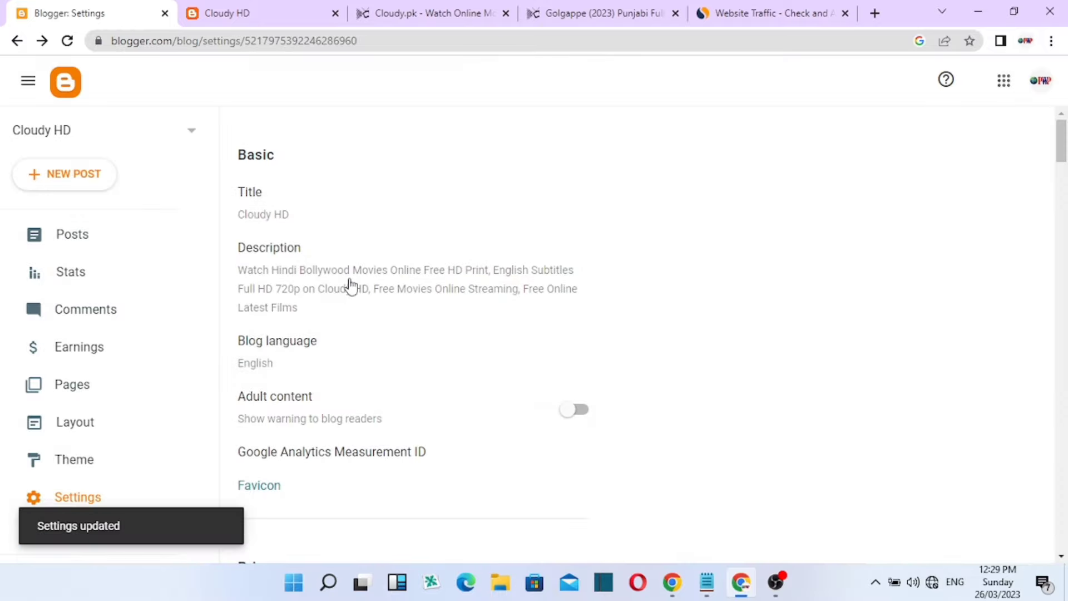
# Review the blog description in its editor and close it without saving
pyautogui.click(351, 288)
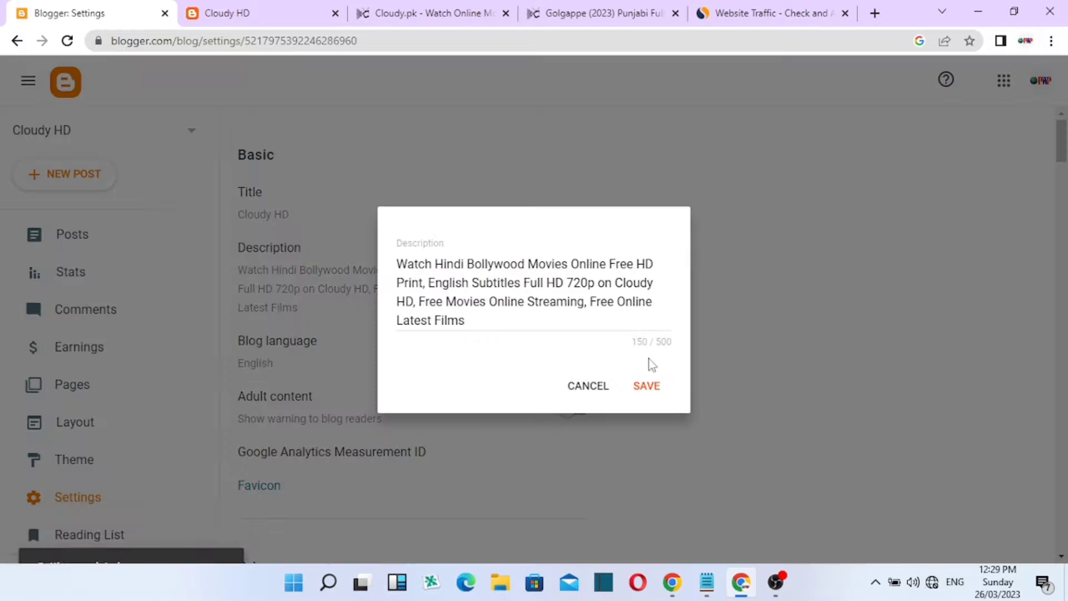
pyautogui.click(589, 390)
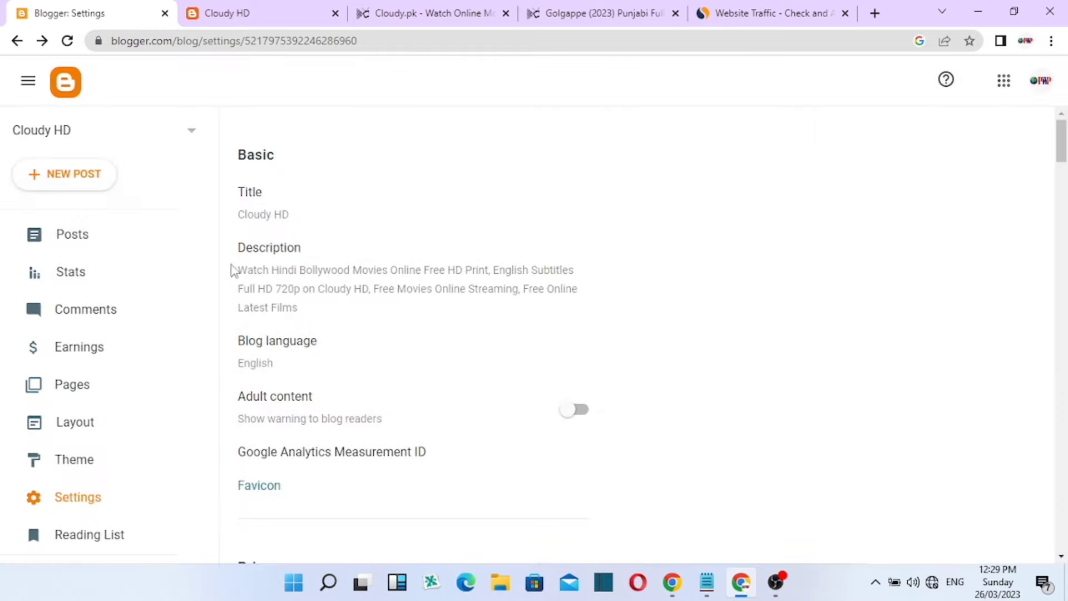
pyautogui.click(287, 286)
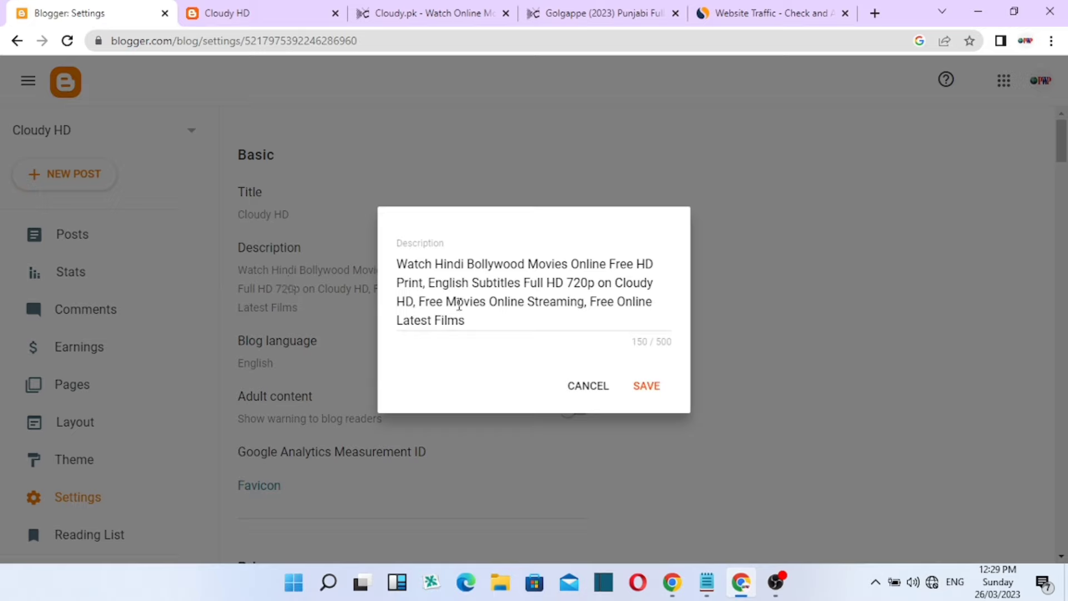
pyautogui.click(594, 388)
# Review the basic, privacy and publishing settings, and check the blog address in its editor without saving
pyautogui.scroll(-3, 354, 328)
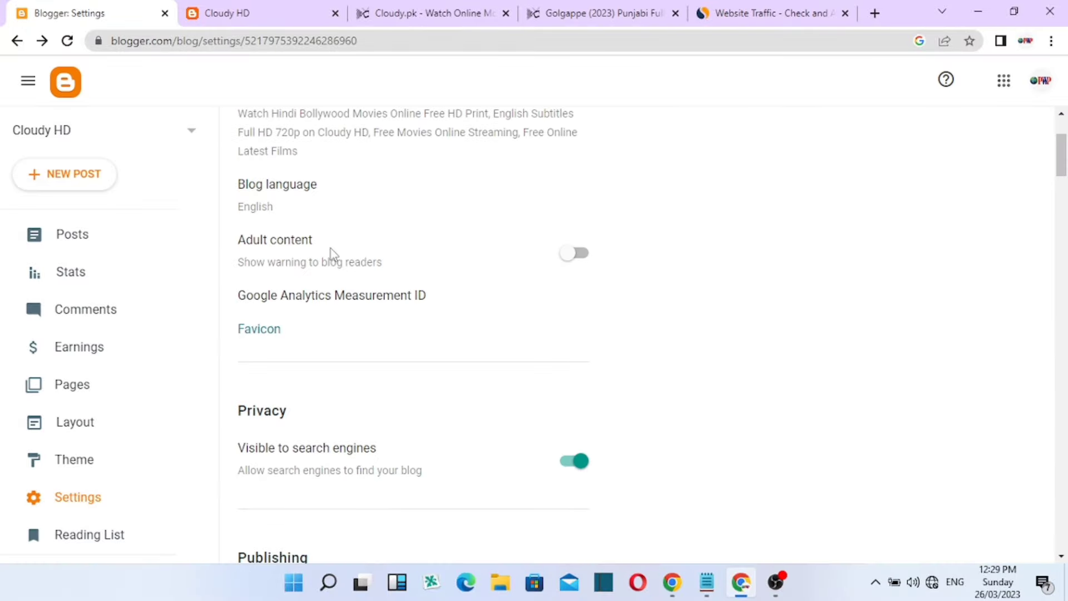
pyautogui.scroll(-2, 348, 325)
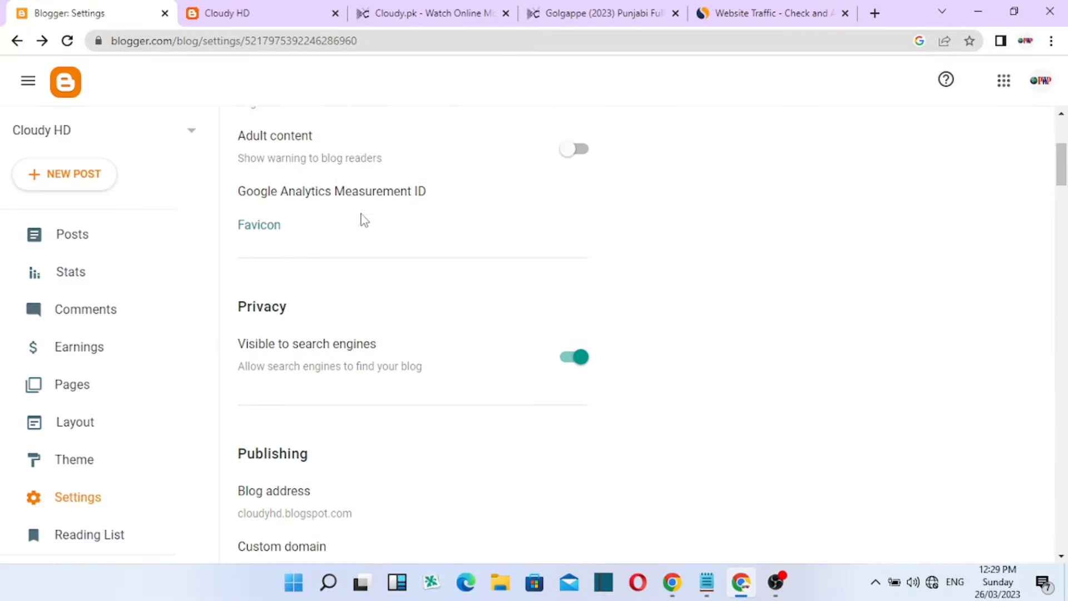
pyautogui.scroll(-1, 360, 285)
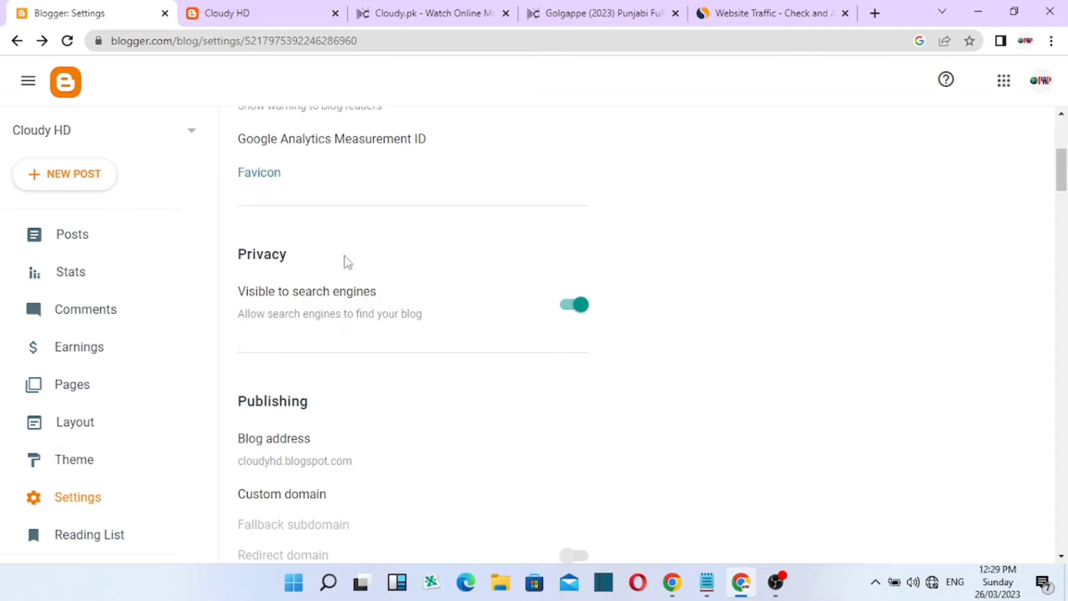
pyautogui.scroll(-3, 373, 299)
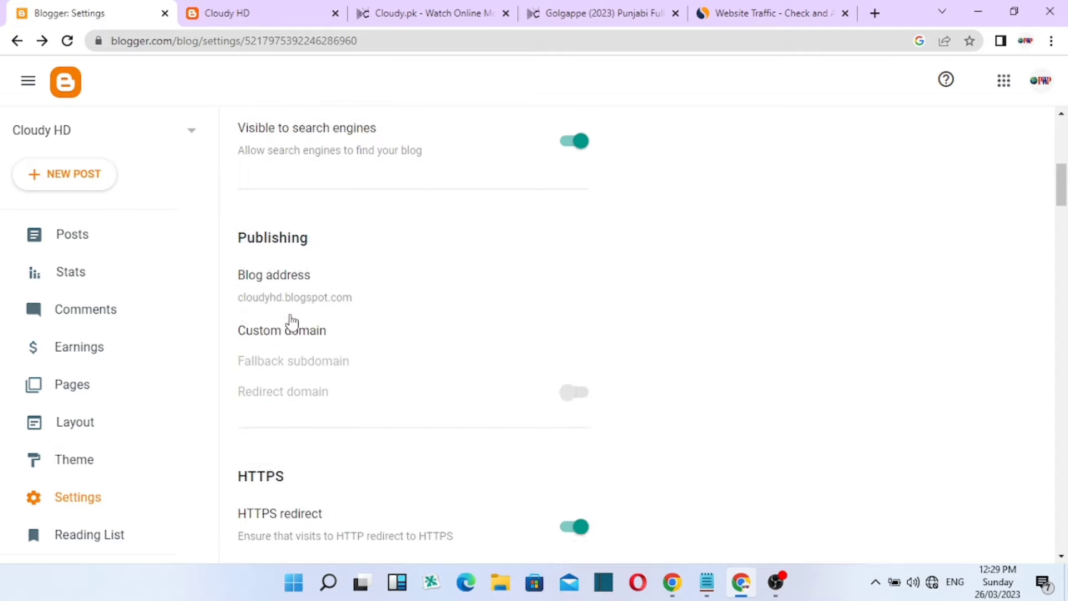
pyautogui.scroll(-2, 291, 317)
pyautogui.scroll(-2, 323, 310)
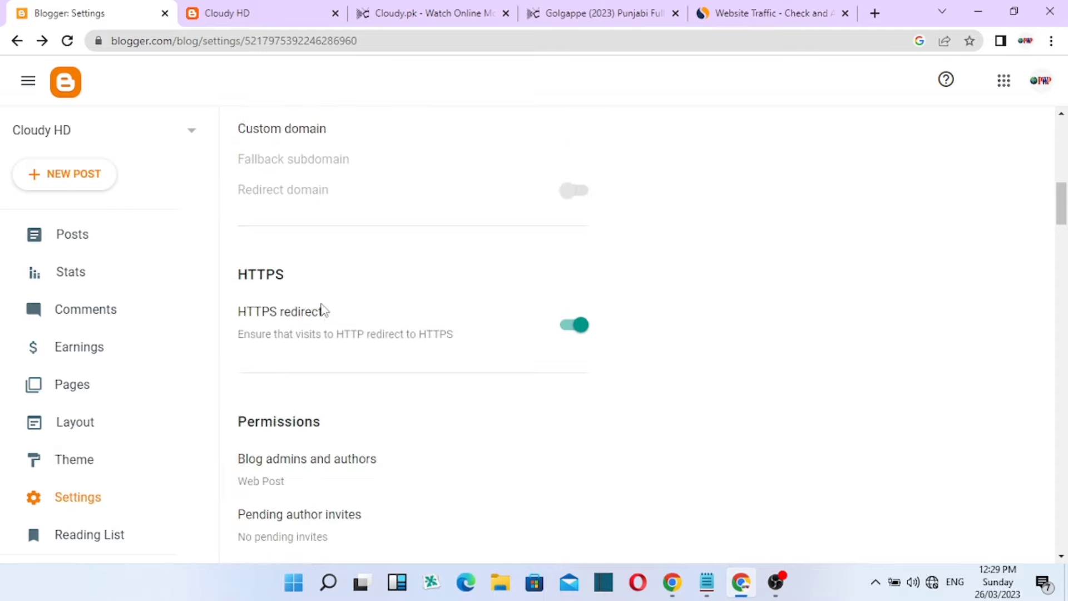
pyautogui.scroll(3, 322, 310)
pyautogui.click(295, 255)
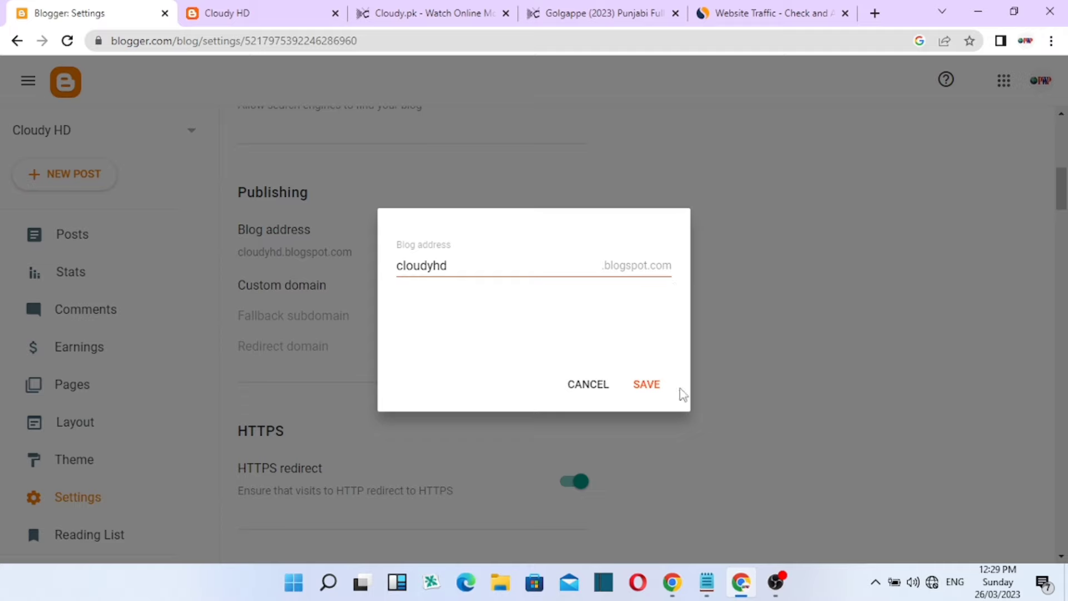
pyautogui.click(603, 389)
# Review the HTTPS, permissions and formatting settings, and view the time zone choices without saving
pyautogui.scroll(-2, 390, 306)
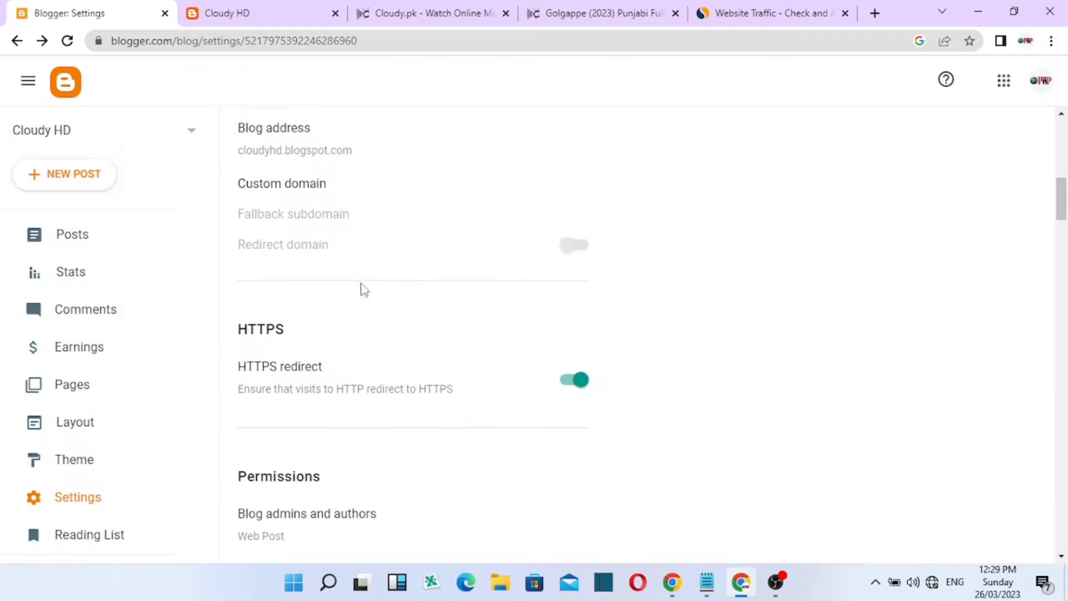
pyautogui.scroll(-2, 306, 249)
pyautogui.scroll(-3, 306, 244)
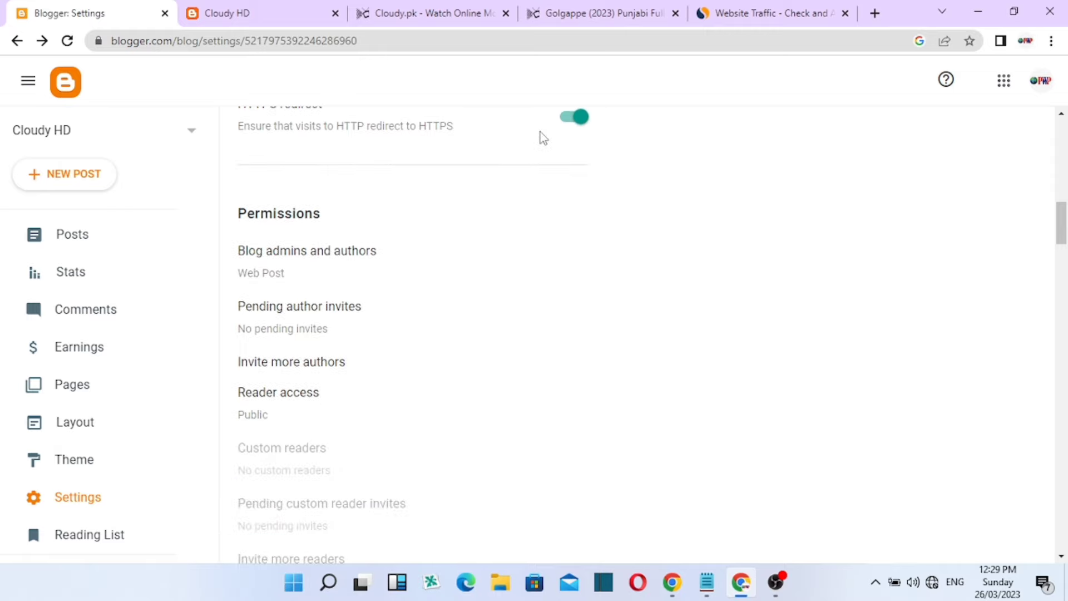
pyautogui.scroll(1, 546, 211)
pyautogui.scroll(-3, 439, 266)
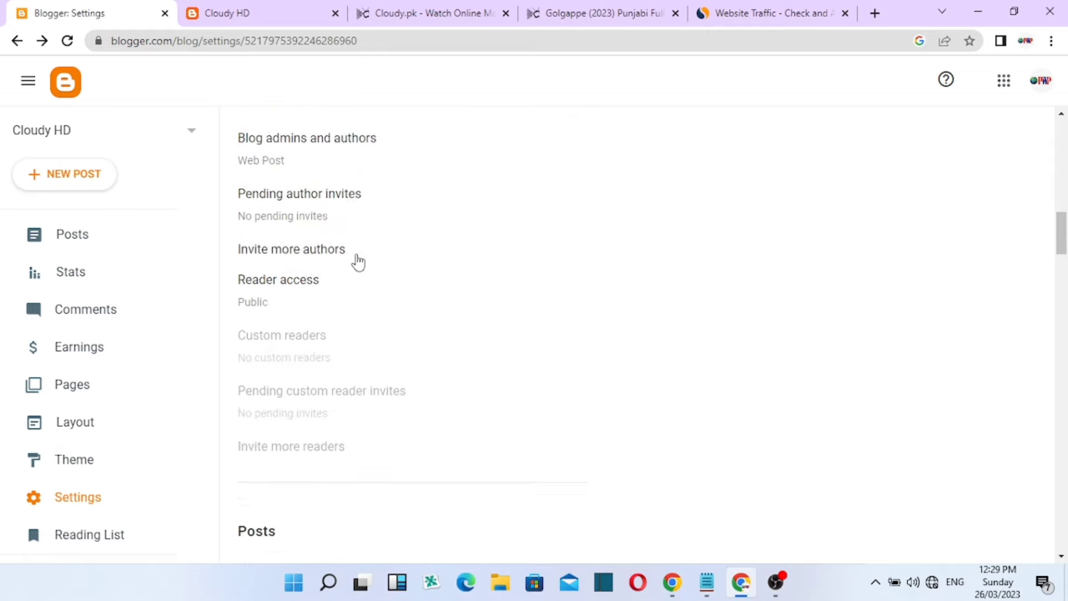
pyautogui.scroll(-8, 358, 262)
pyautogui.scroll(-10, 385, 292)
pyautogui.scroll(-11, 385, 294)
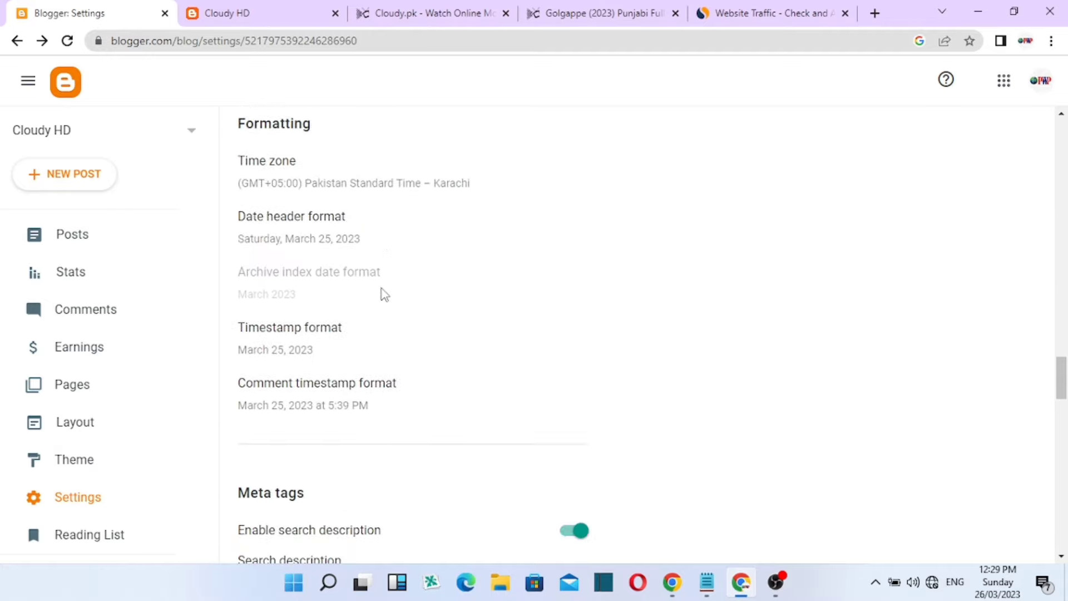
pyautogui.click(420, 192)
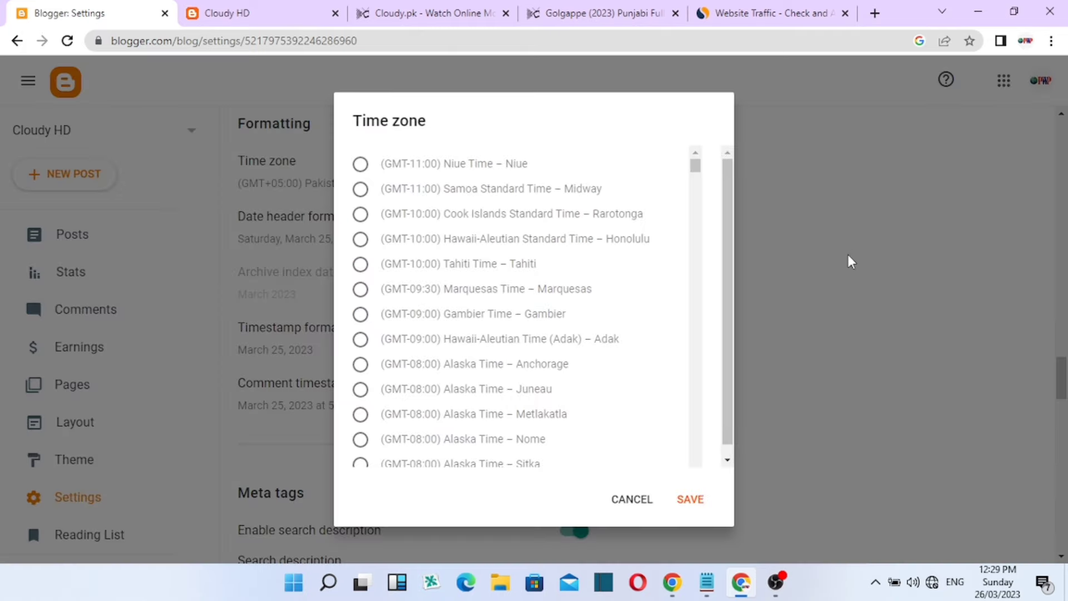
pyautogui.click(638, 499)
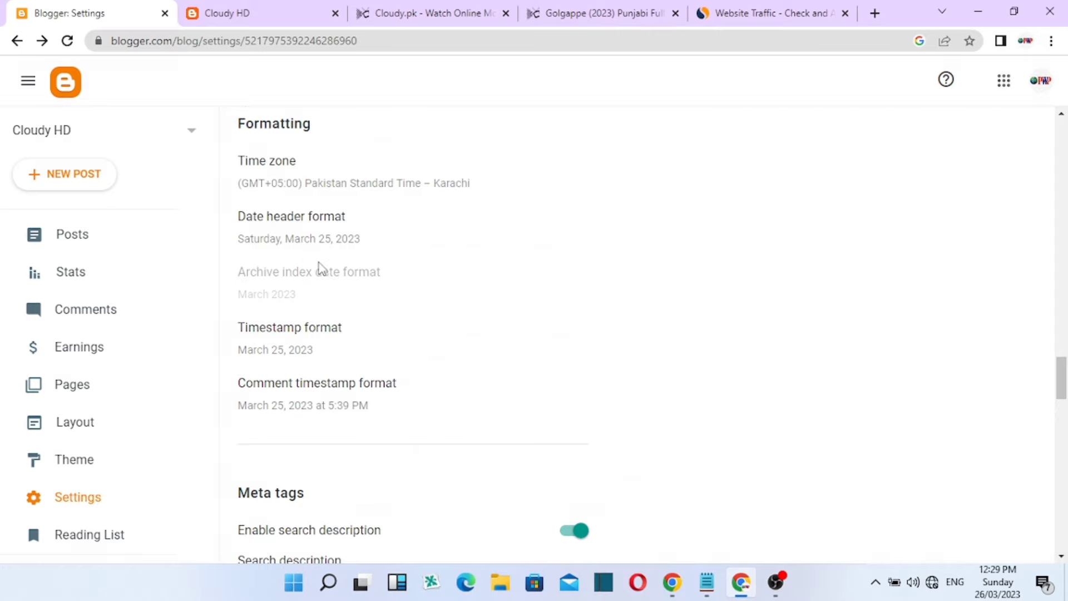
# Review the search description under the meta tags settings and close its editor without saving
pyautogui.scroll(-3, 322, 278)
pyautogui.scroll(-3, 376, 282)
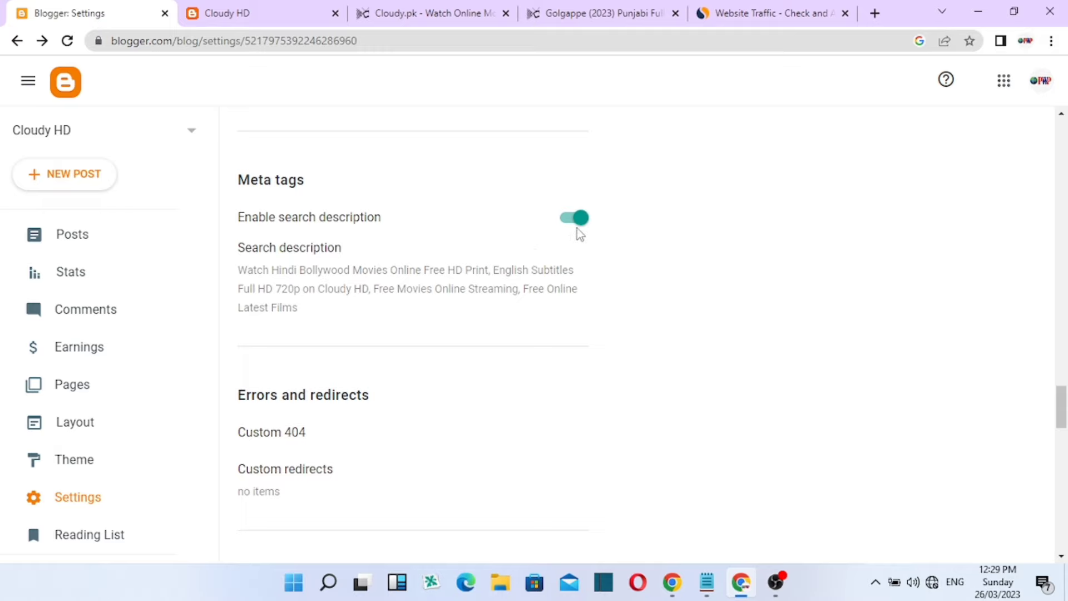
pyautogui.click(439, 289)
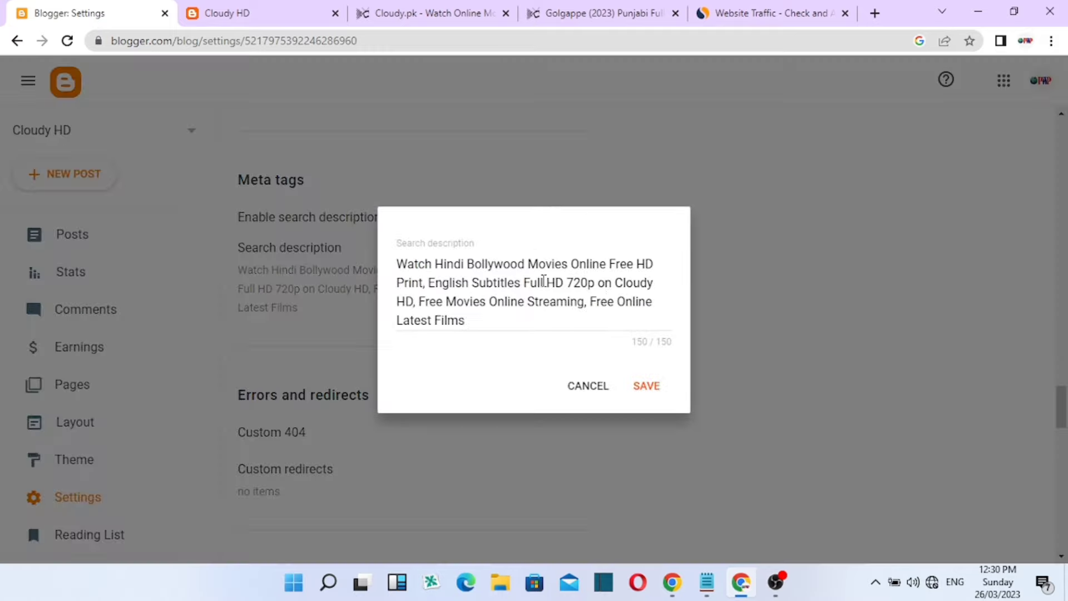
pyautogui.click(590, 386)
pyautogui.scroll(15, 341, 231)
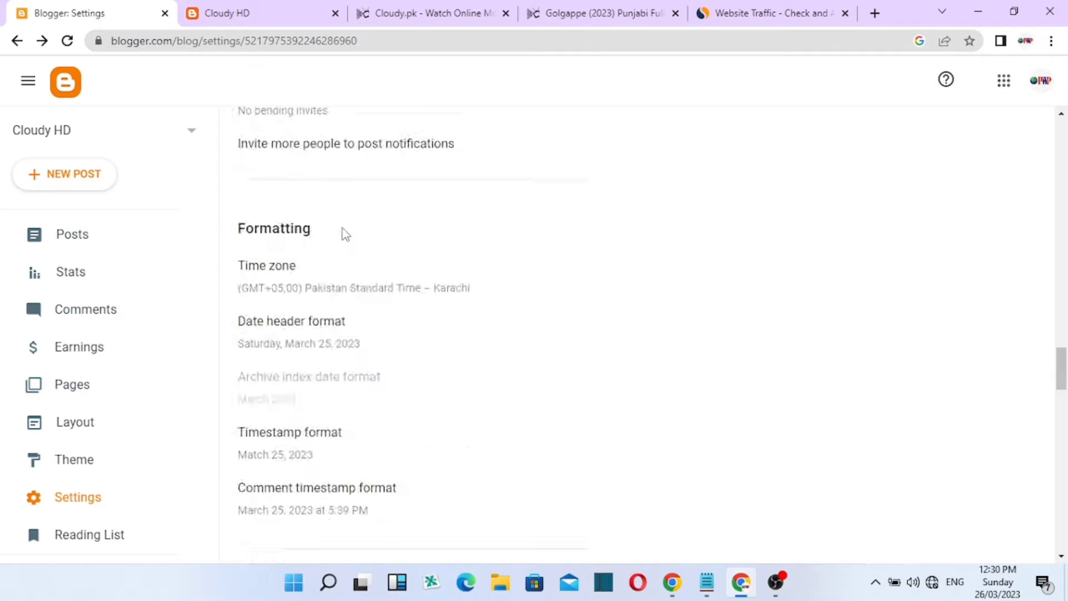
# Review the settings down to crawlers and indexing, and check the custom robots.txt in its editor without saving
pyautogui.scroll(20, 343, 233)
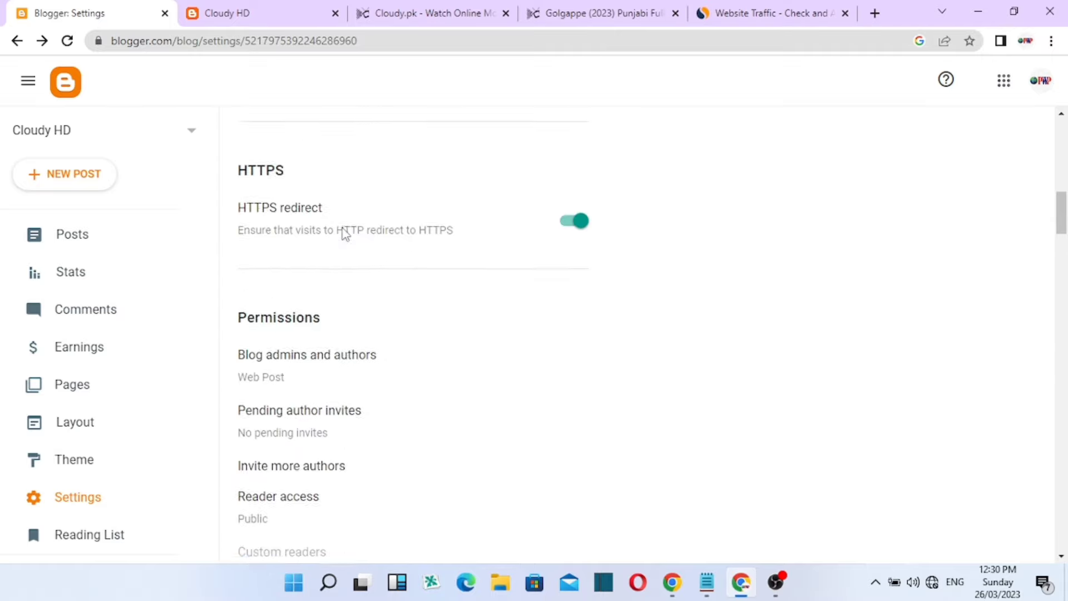
pyautogui.scroll(4, 343, 234)
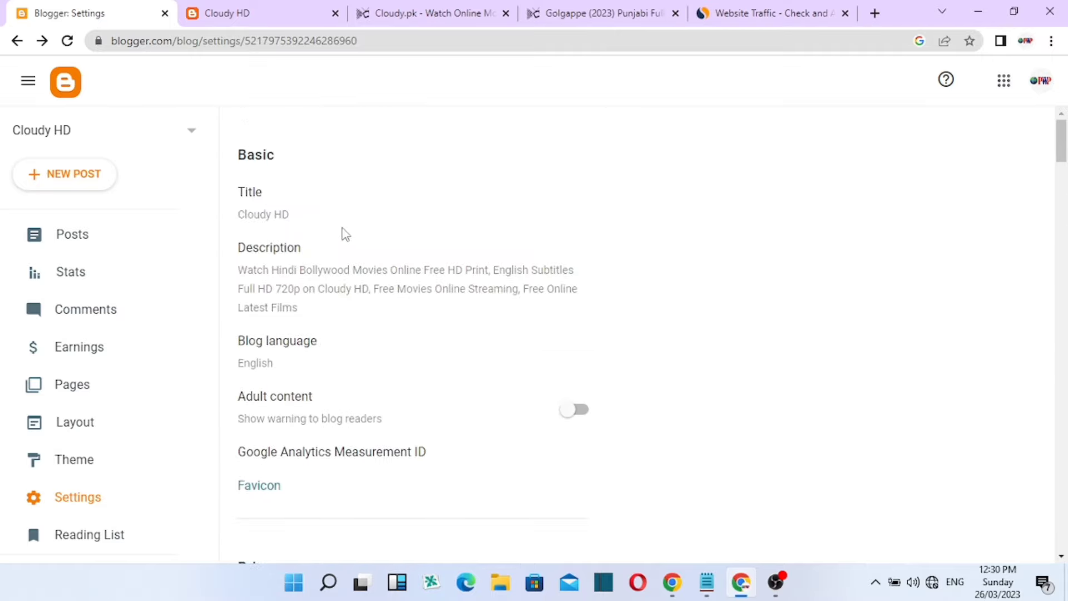
pyautogui.scroll(-12, 367, 293)
pyautogui.scroll(-20, 369, 294)
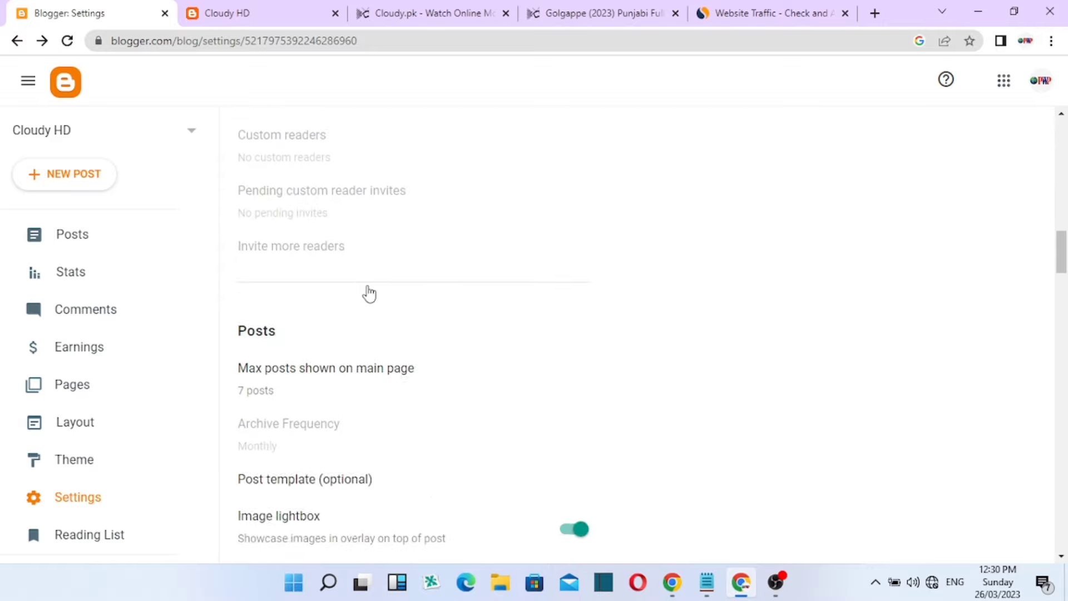
pyautogui.scroll(-10, 369, 293)
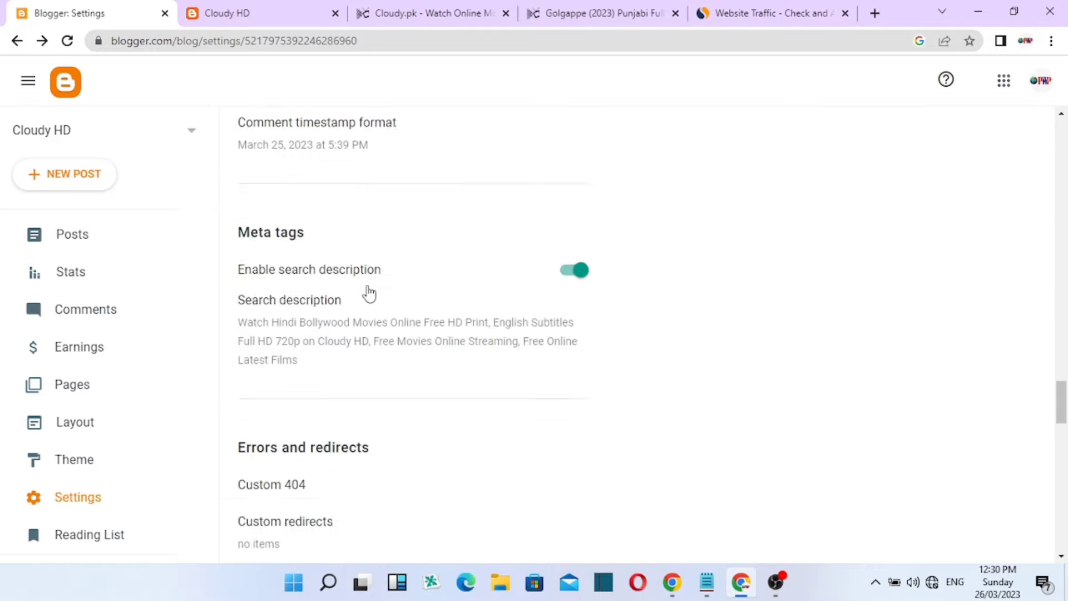
pyautogui.scroll(-5, 393, 318)
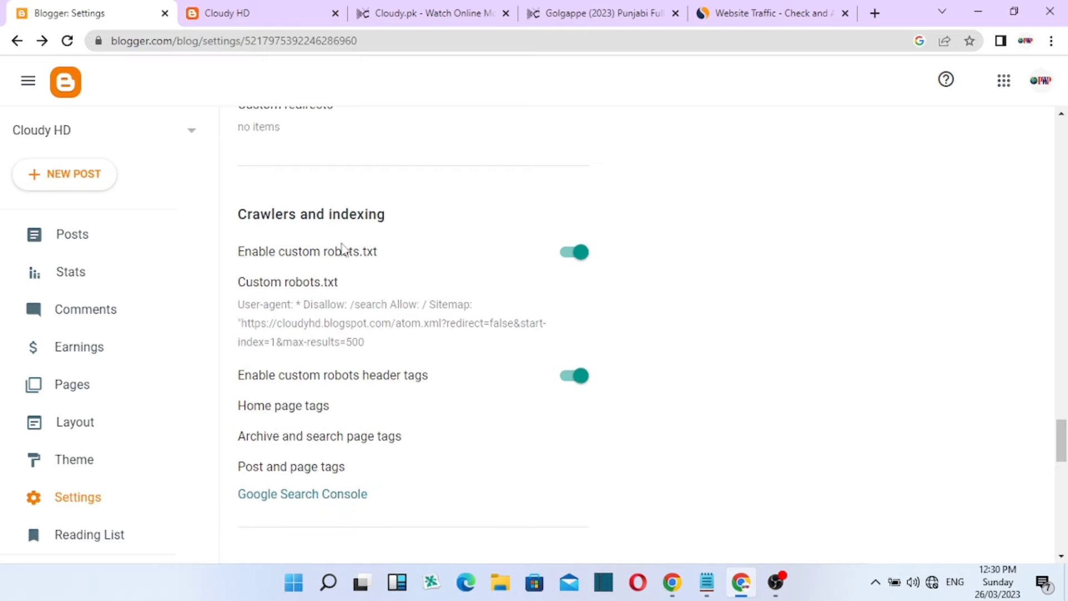
pyautogui.click(288, 318)
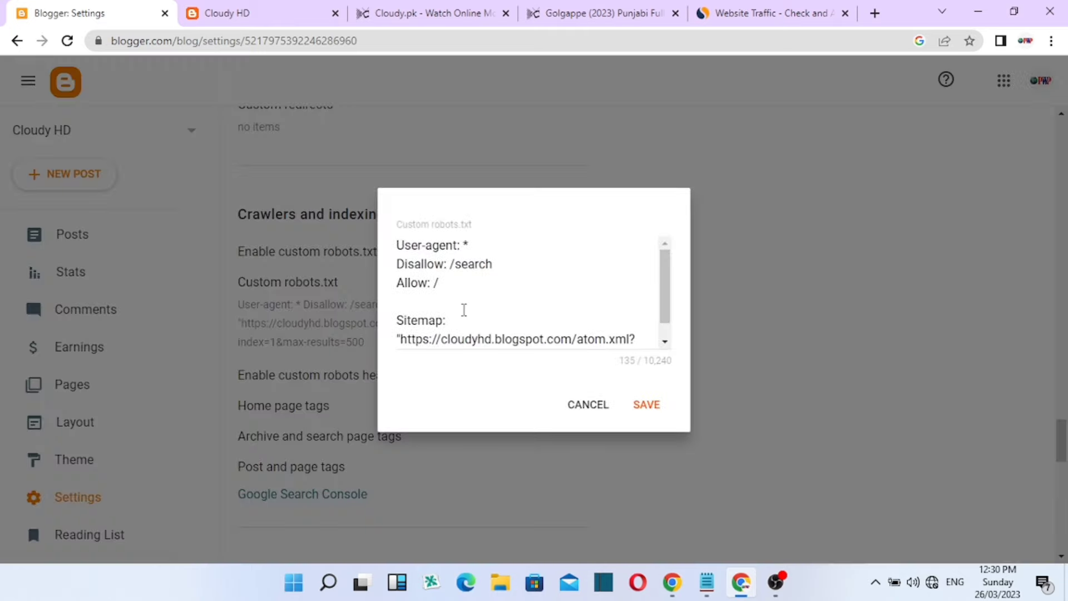
pyautogui.scroll(-1, 473, 298)
pyautogui.scroll(1, 473, 296)
pyautogui.click(595, 408)
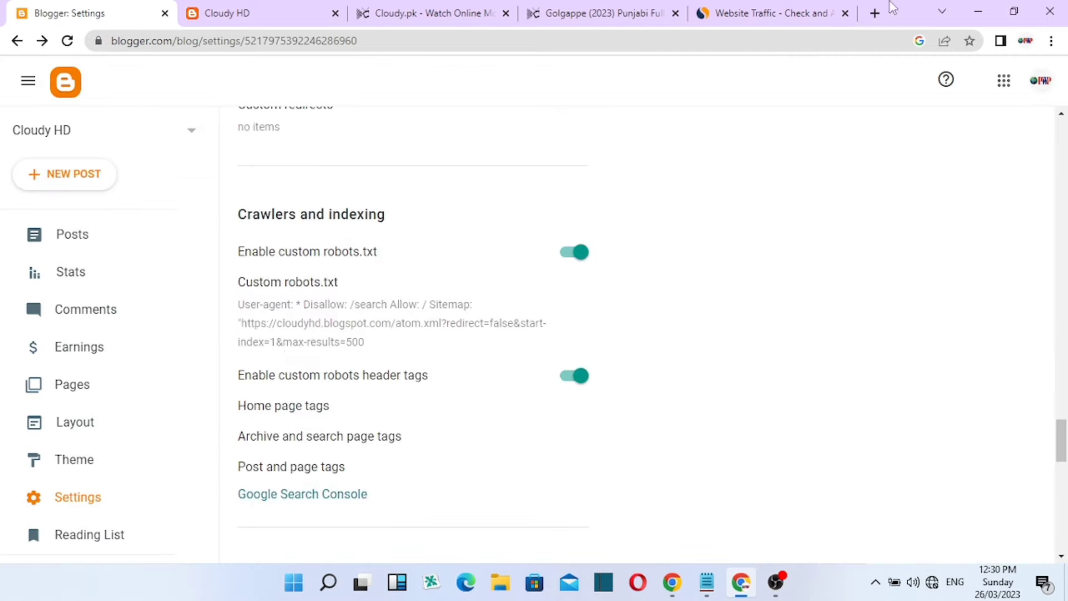
# Open multitoolspoint.blogspot.com in a new browser tab and go to its XML Sitemap Generator Tool For Blogger
pyautogui.click(876, 13)
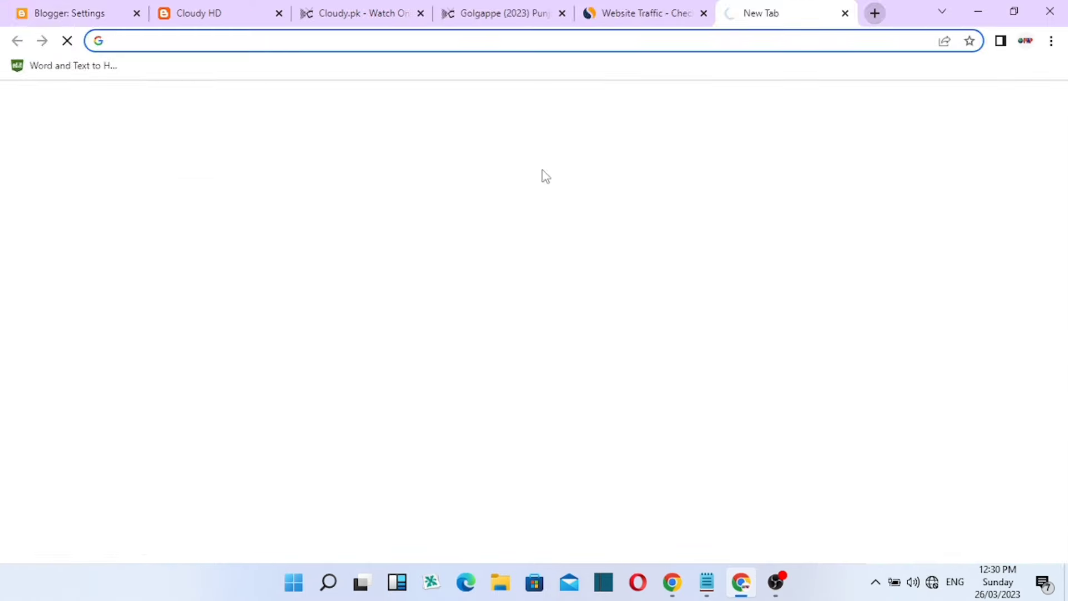
pyautogui.write('multi')
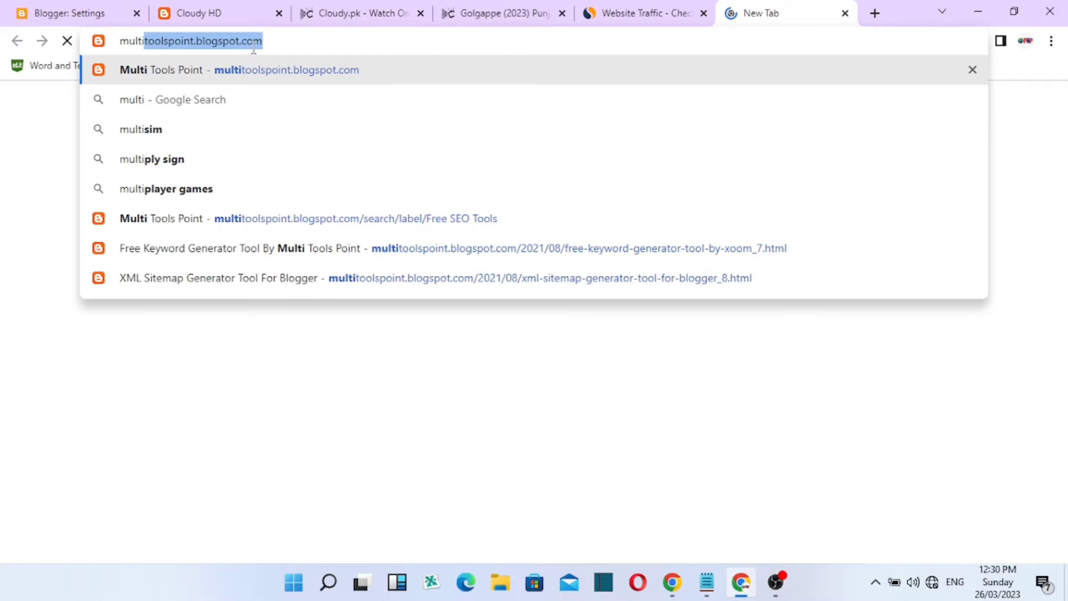
pyautogui.press('Right')
pyautogui.press('Return')
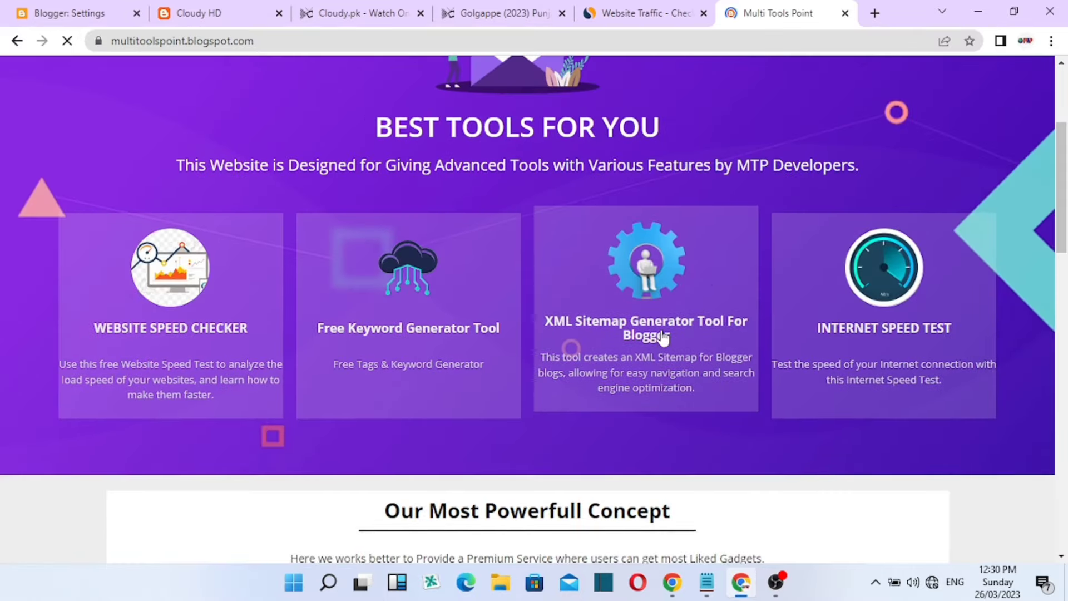
pyautogui.scroll(-5, 612, 313)
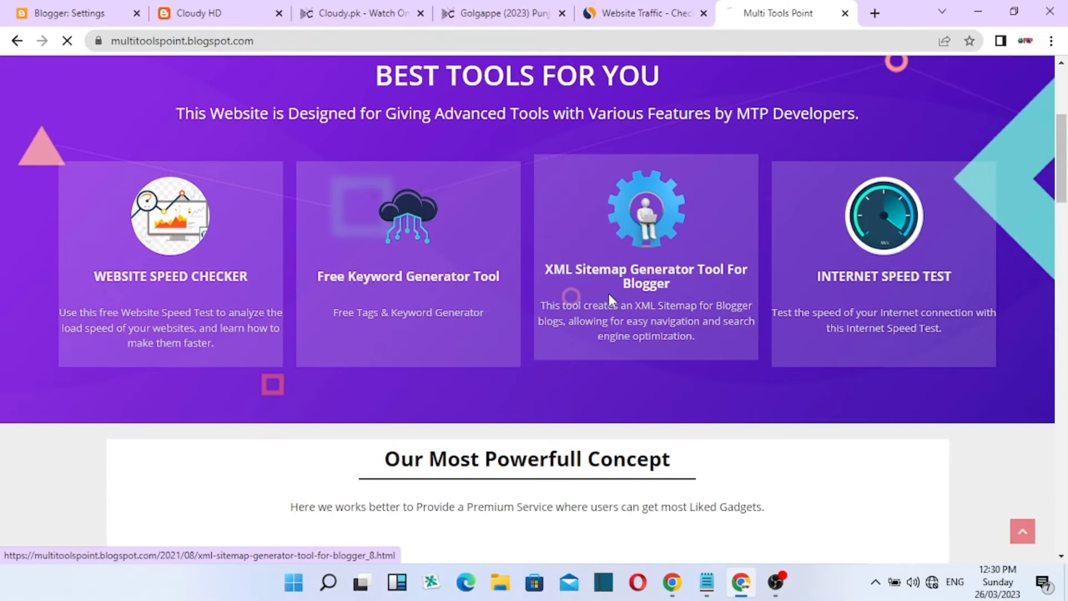
pyautogui.click(611, 301)
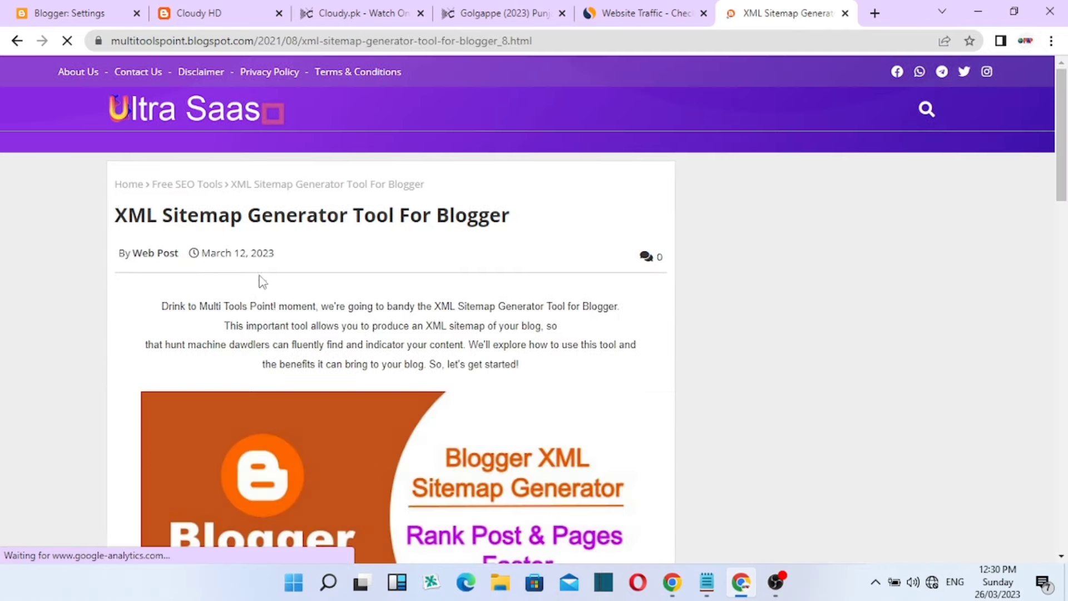
pyautogui.scroll(-8, 339, 252)
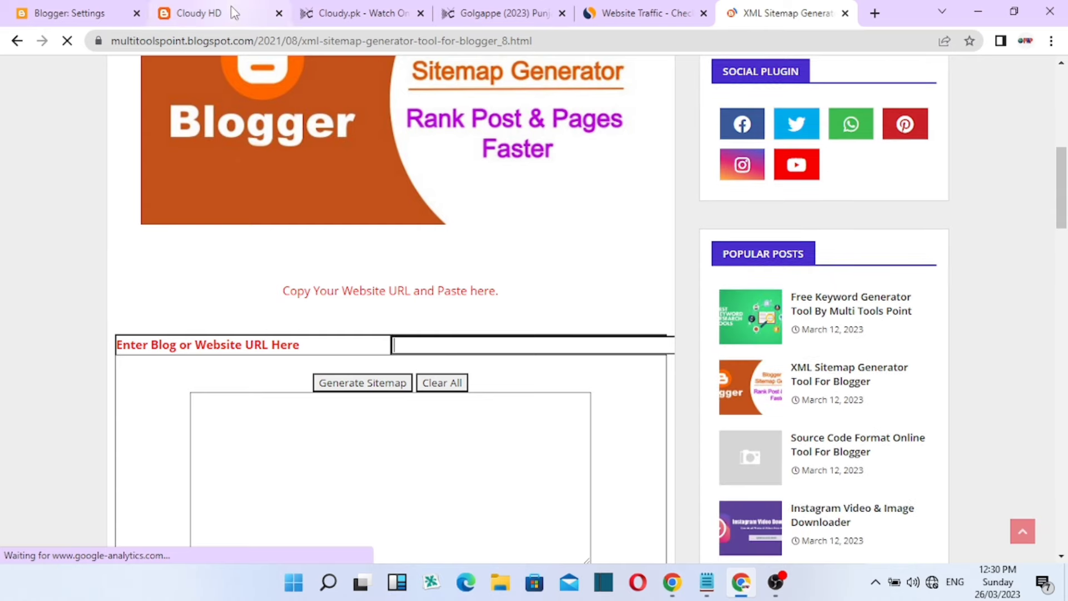
# Copy the home page address of the Cloudy HD blog and paste it as the website URL in the sitemap generator
pyautogui.hotkey('ctrl', '2')
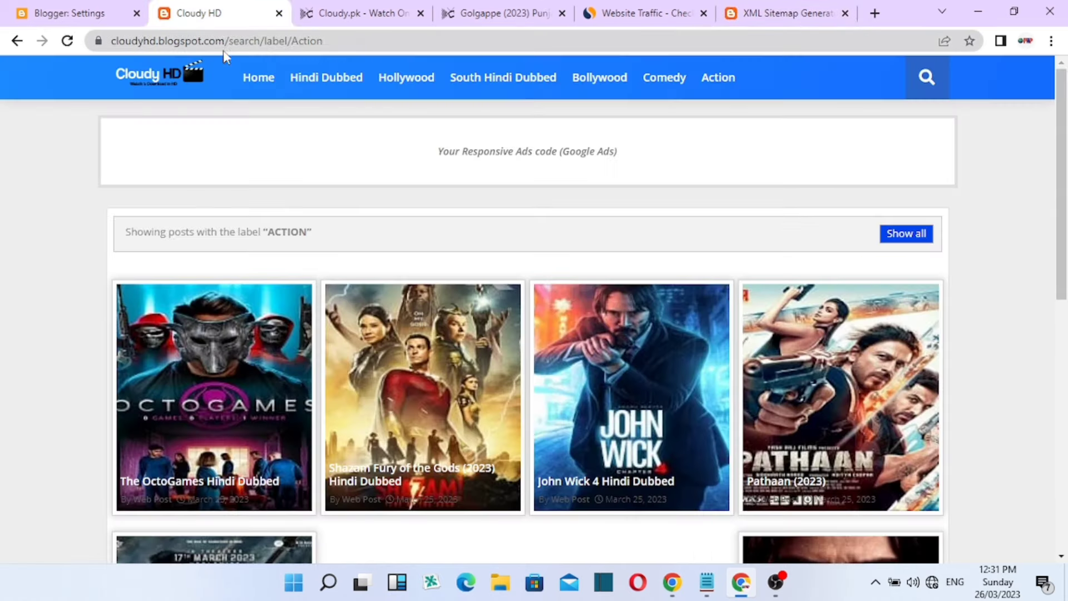
pyautogui.click(147, 80)
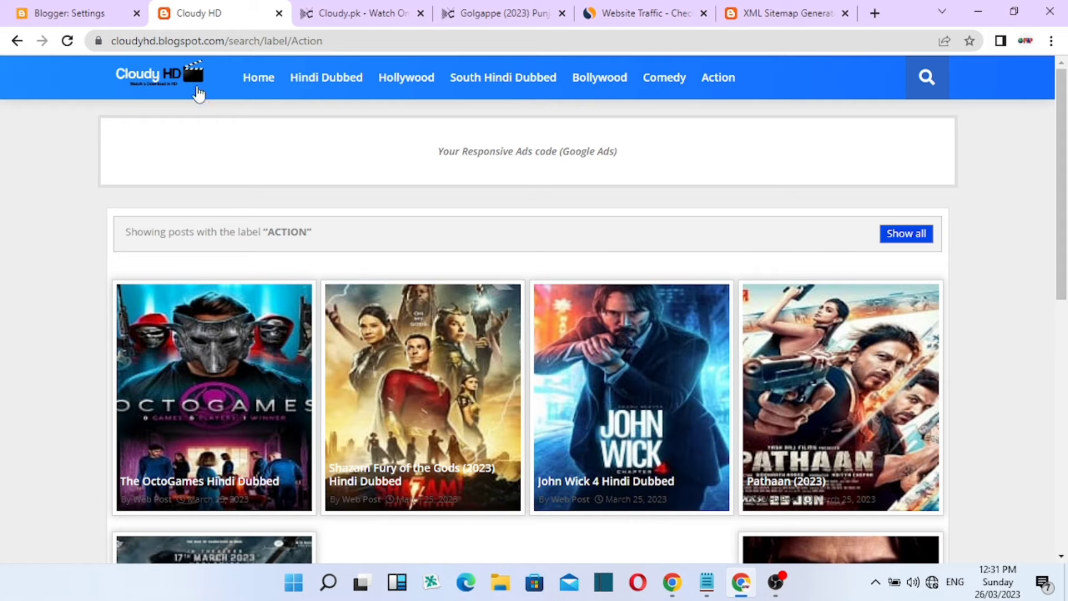
pyautogui.rightClick(207, 43)
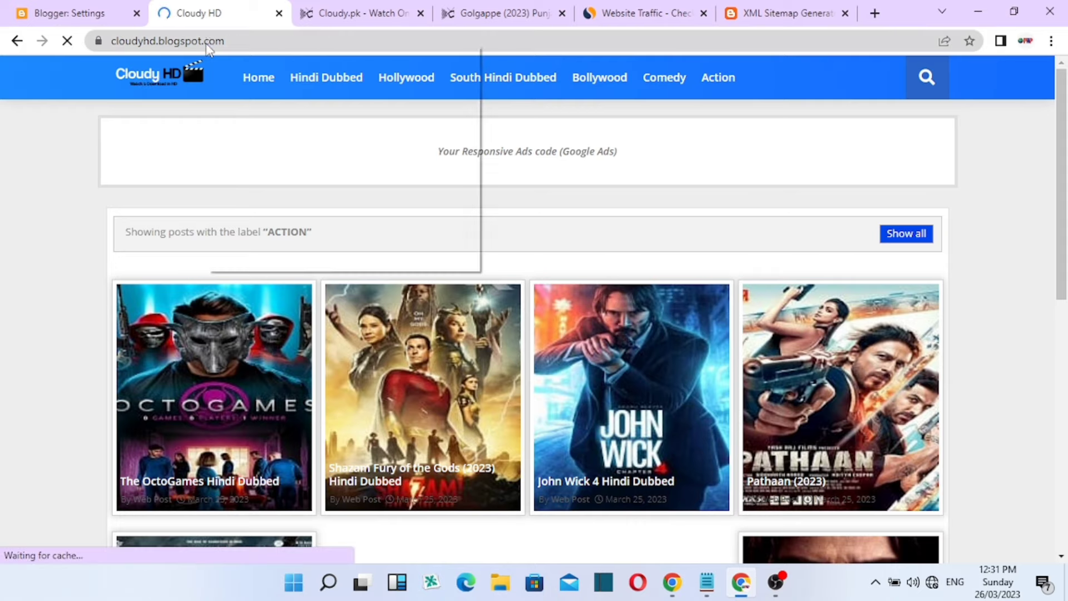
pyautogui.click(245, 130)
pyautogui.click(797, 8)
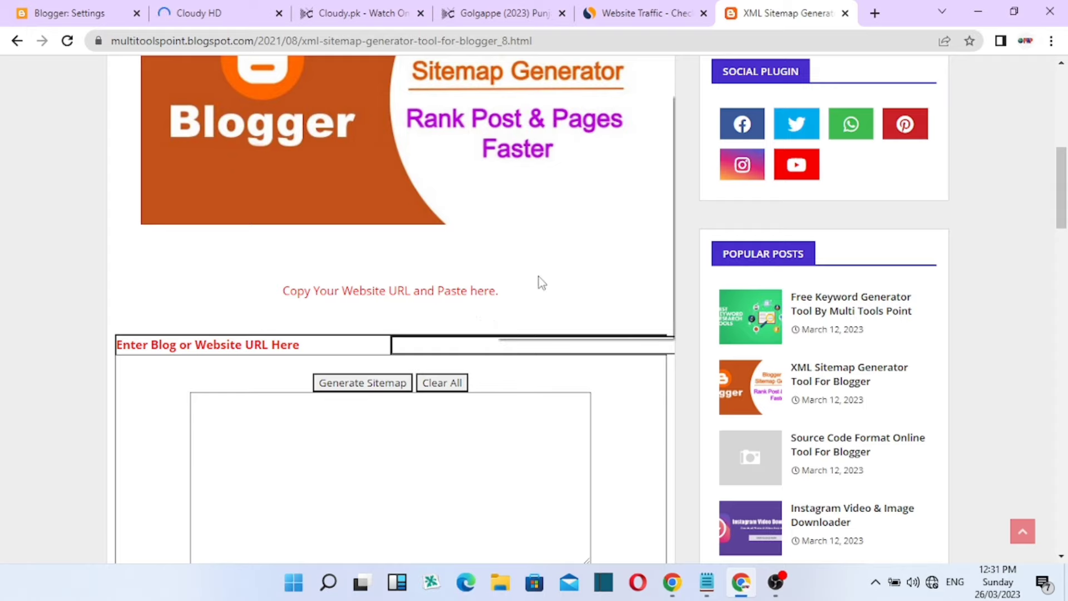
pyautogui.rightClick(495, 343)
pyautogui.click(538, 217)
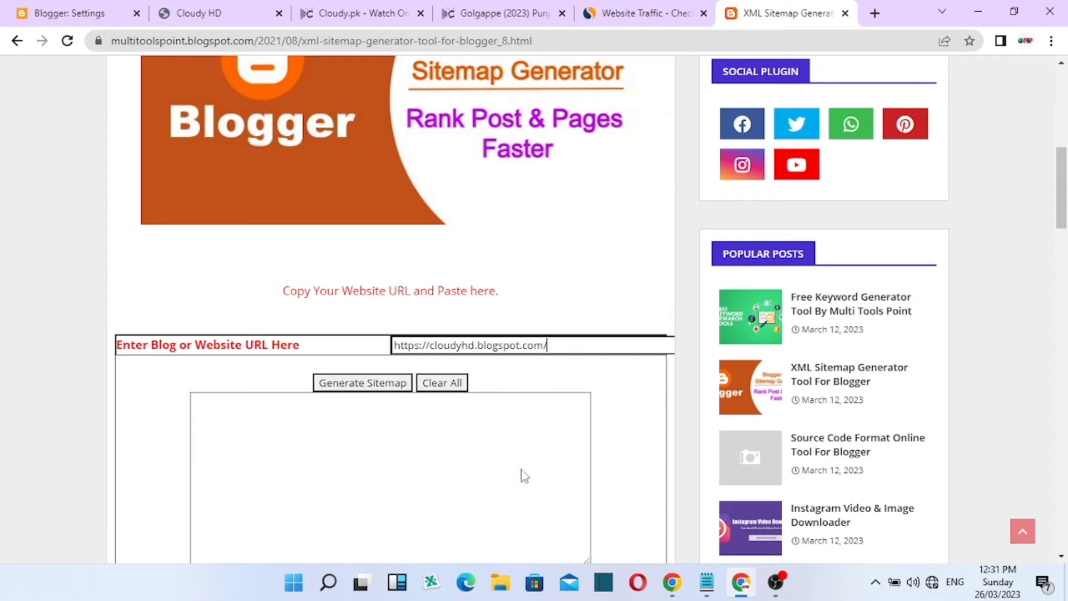
pyautogui.scroll(-2, 443, 444)
pyautogui.click(382, 278)
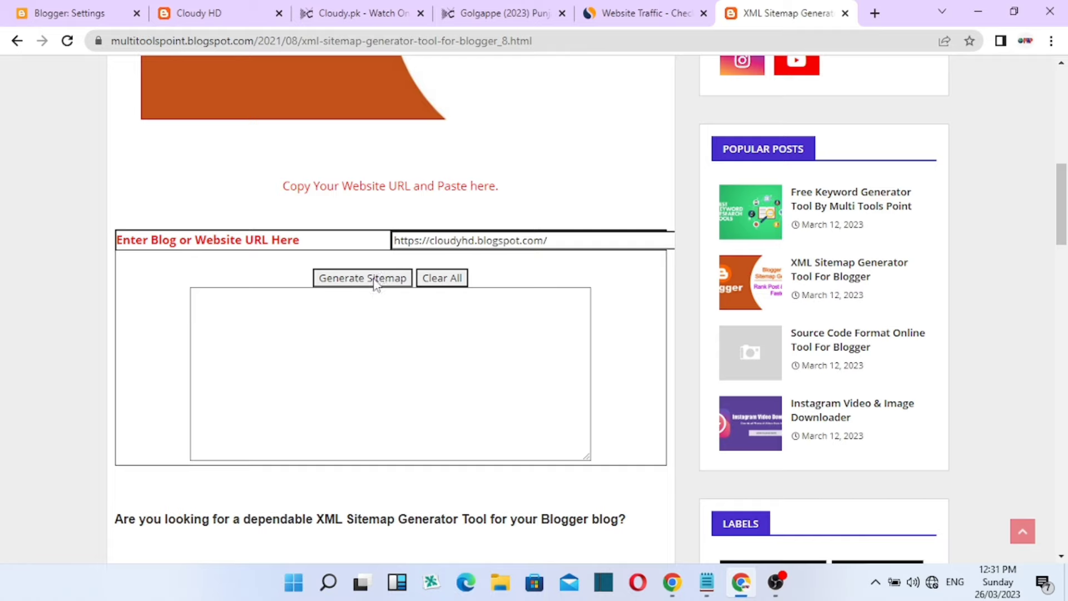
pyautogui.click(376, 281)
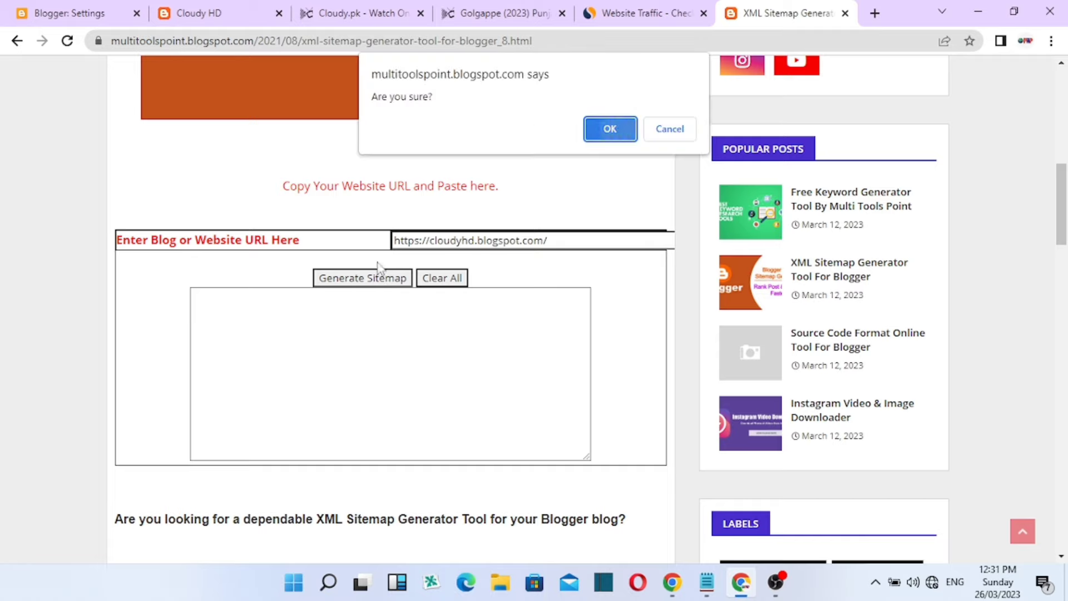
pyautogui.click(611, 128)
pyautogui.scroll(-1, 225, 328)
pyautogui.scroll(-1, 226, 328)
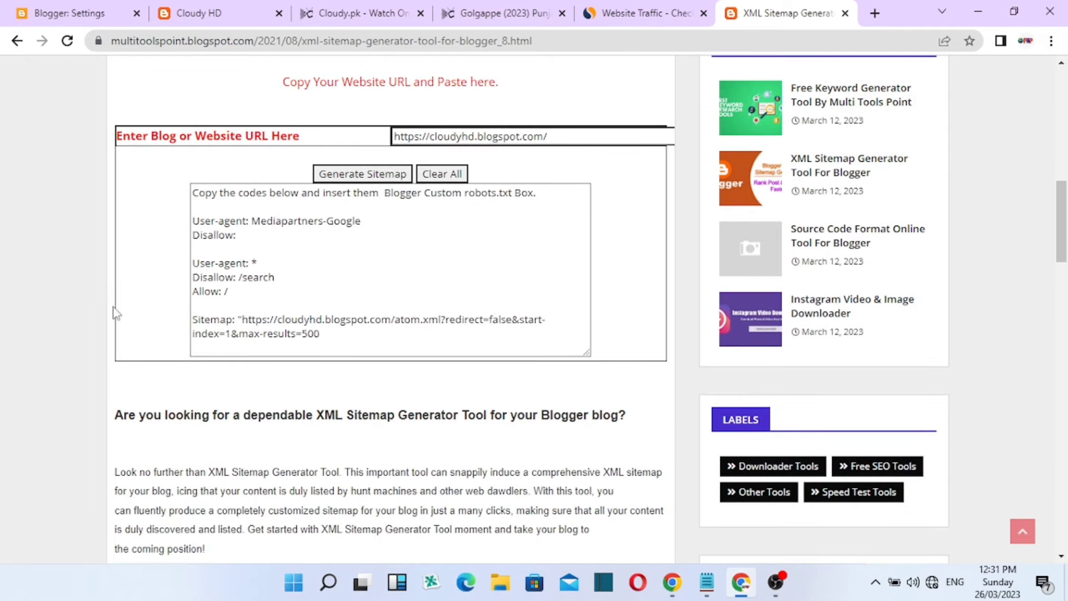
# Select the generated code from "User-agent: *" through the sitemap line, and check Blogger's custom robots.txt editor without saving
pyautogui.moveTo(196, 261); pyautogui.dragTo(403, 344)
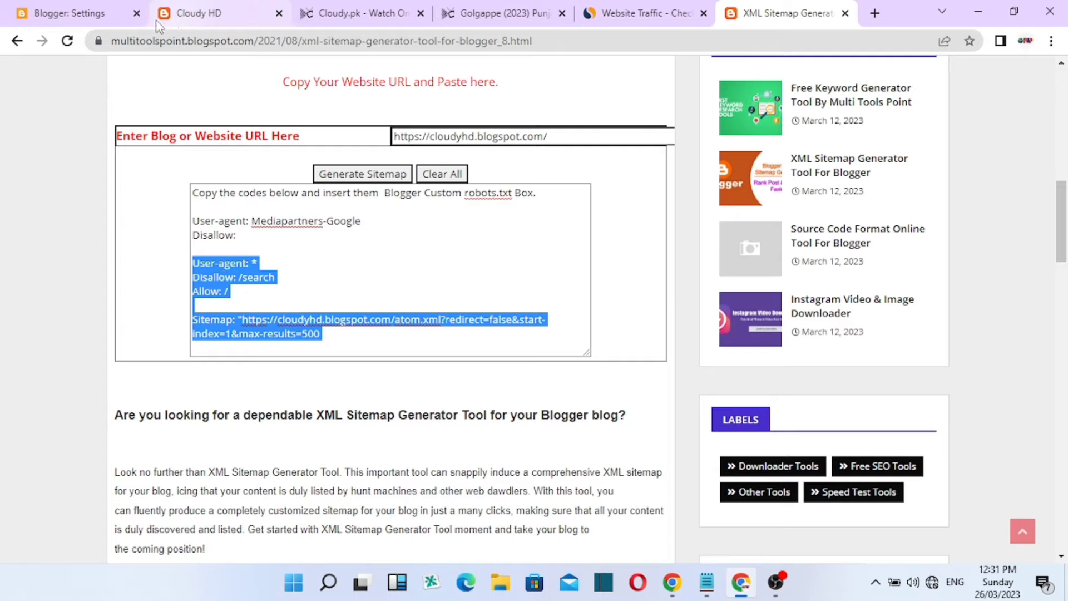
pyautogui.click(83, 13)
pyautogui.click(361, 337)
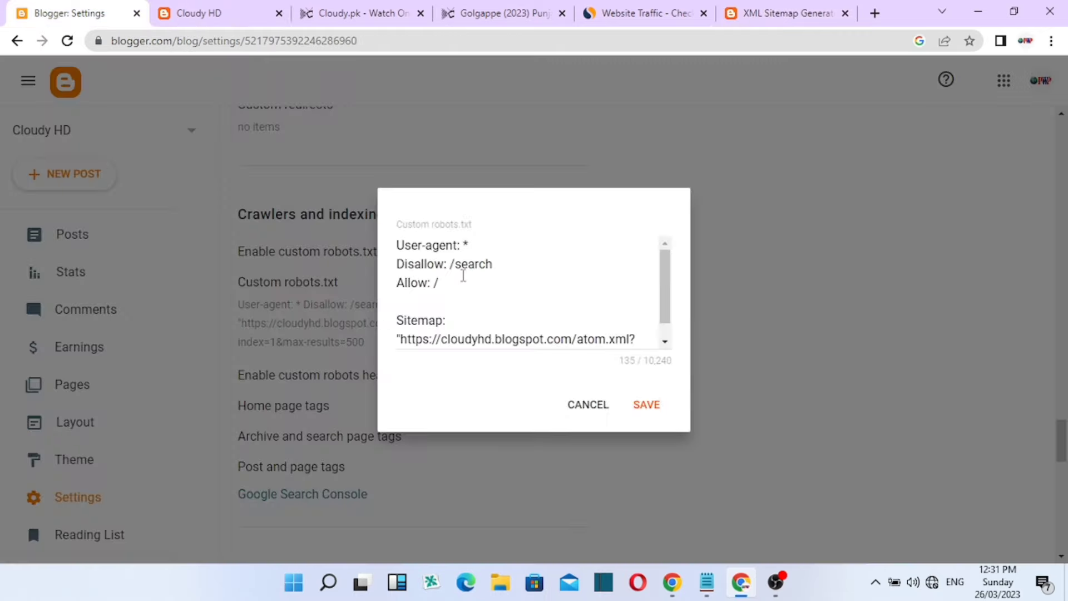
pyautogui.click(609, 407)
# Review the custom robot tags for the home page and close the dialog without saving
pyautogui.scroll(-2, 426, 356)
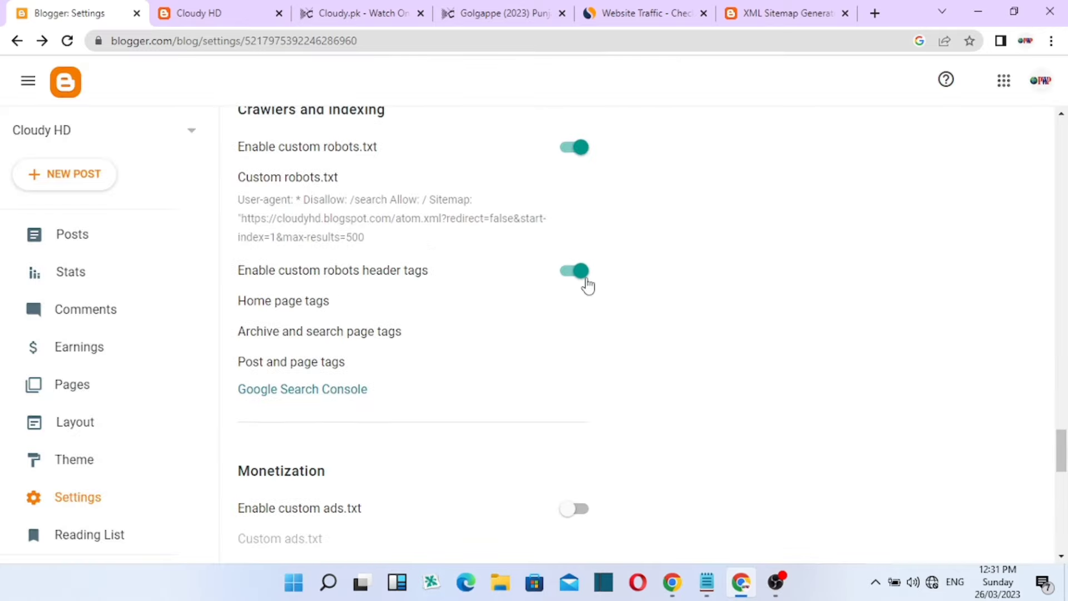
pyautogui.click(295, 303)
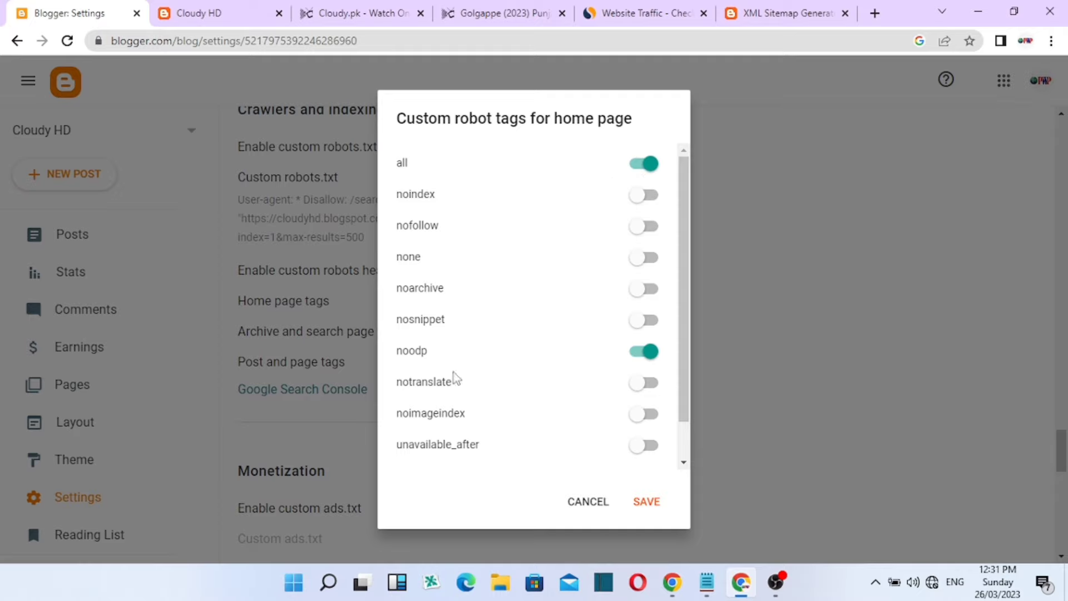
pyautogui.click(602, 504)
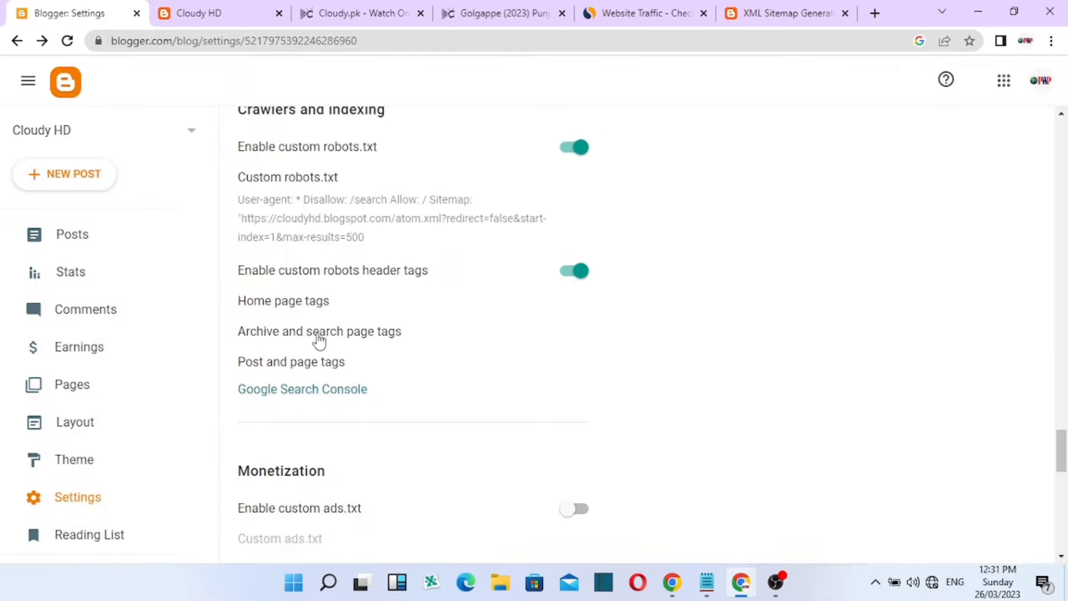
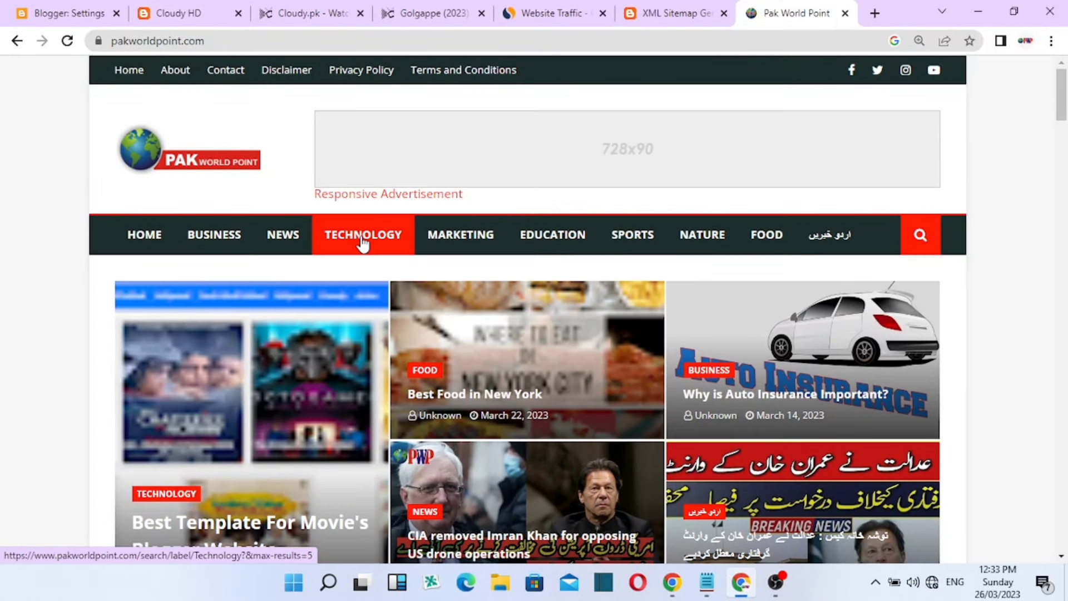
# Open the Technology category on Pak World Point, dismiss the ad, and open the post "Best Template For Movie's Blogger Website"
pyautogui.click(361, 241)
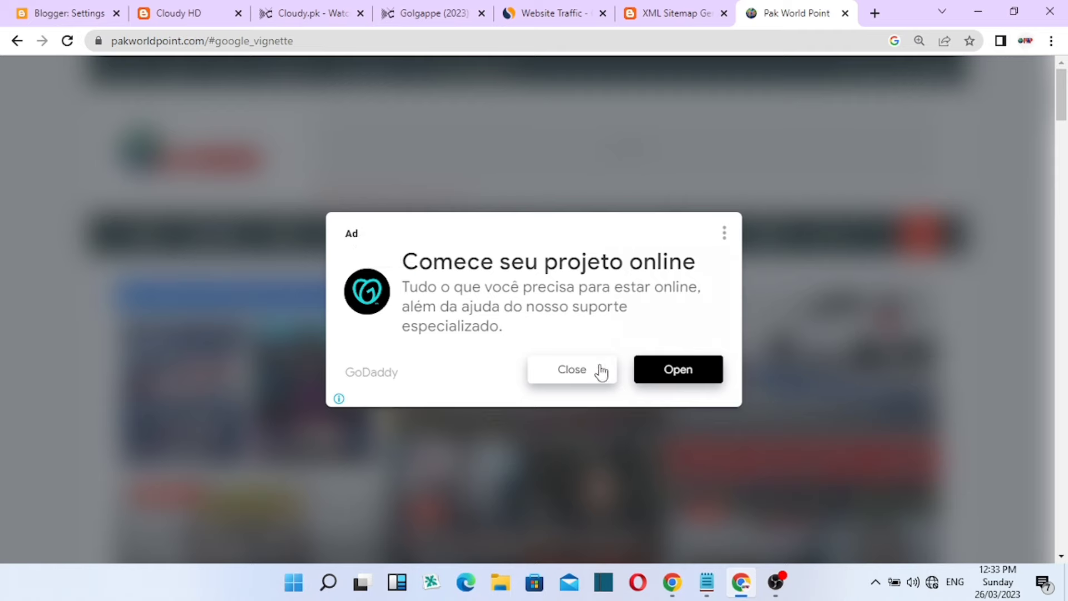
pyautogui.click(590, 372)
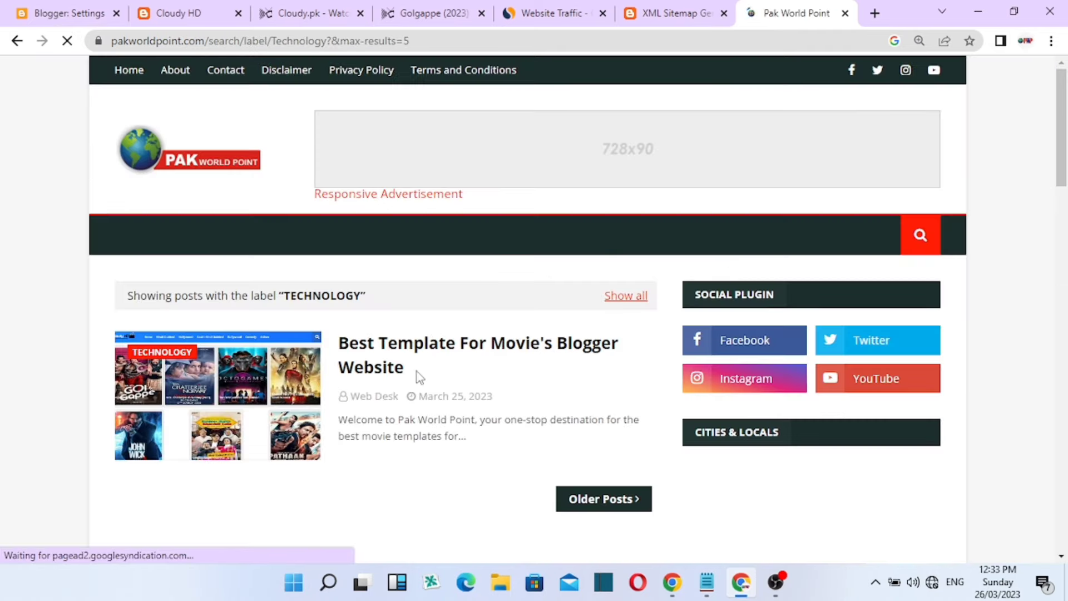
pyautogui.scroll(-2, 476, 303)
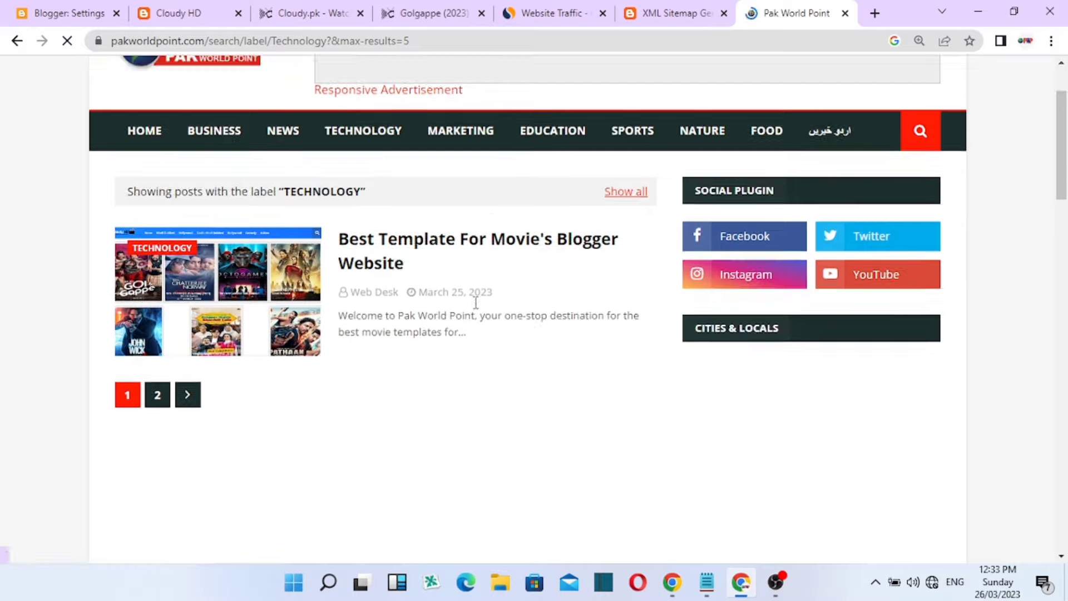
pyautogui.click(469, 248)
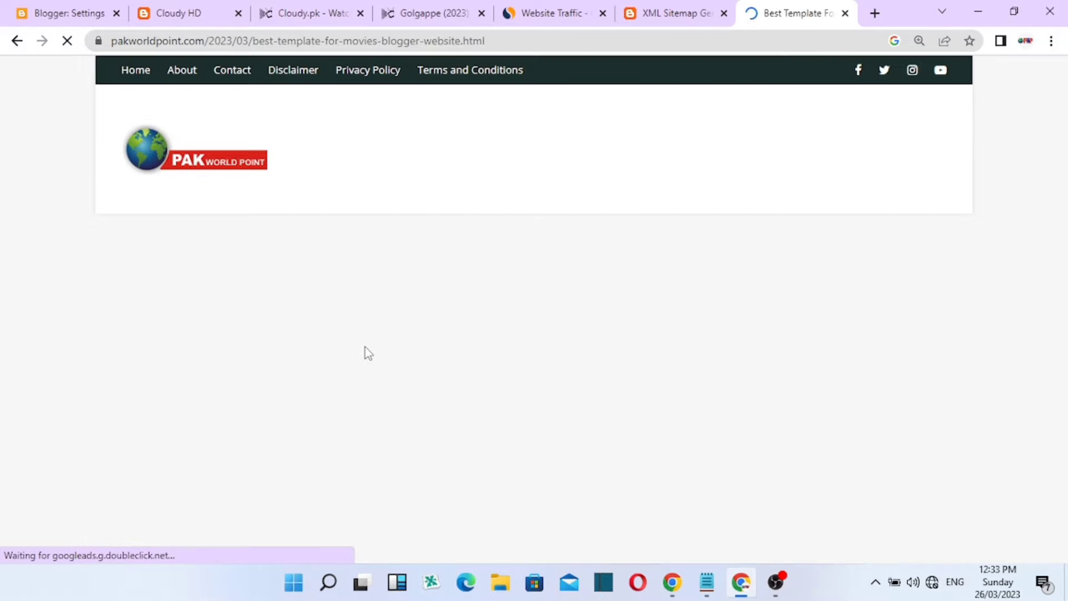
# Look through the movie template article, including its preview images, demo link and template upload instructions
pyautogui.scroll(-6, 289, 320)
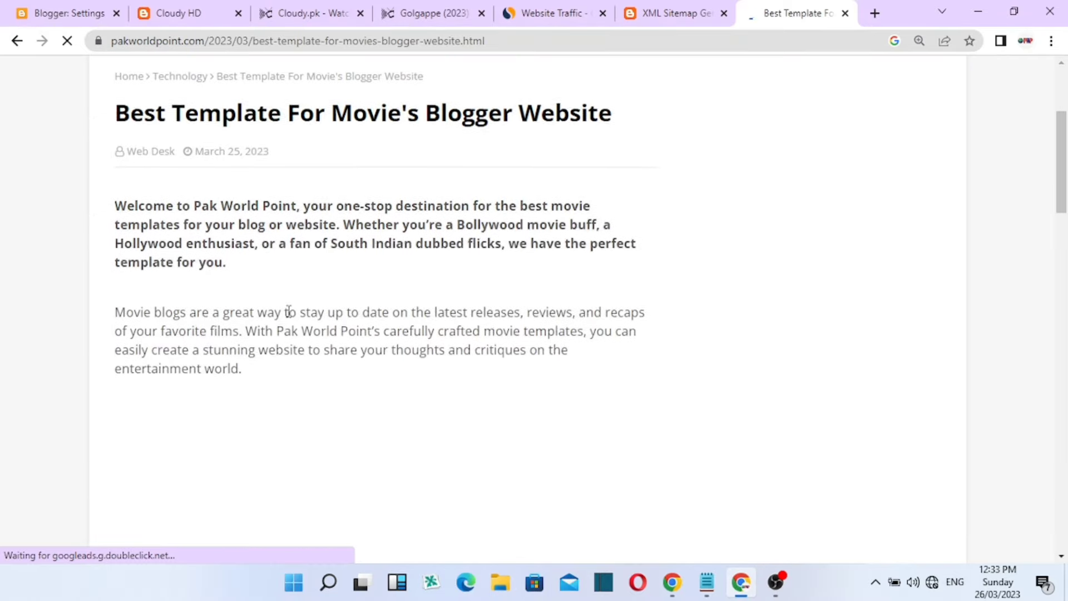
pyautogui.scroll(-7, 289, 320)
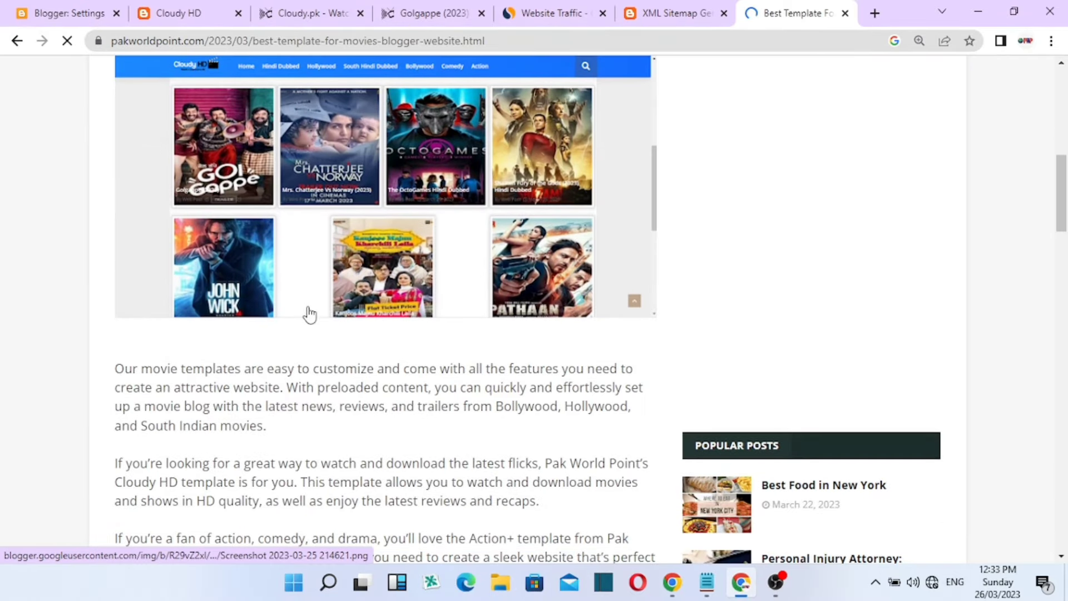
pyautogui.scroll(3, 305, 294)
pyautogui.scroll(2, 355, 303)
pyautogui.scroll(-6, 357, 301)
pyautogui.scroll(-14, 357, 300)
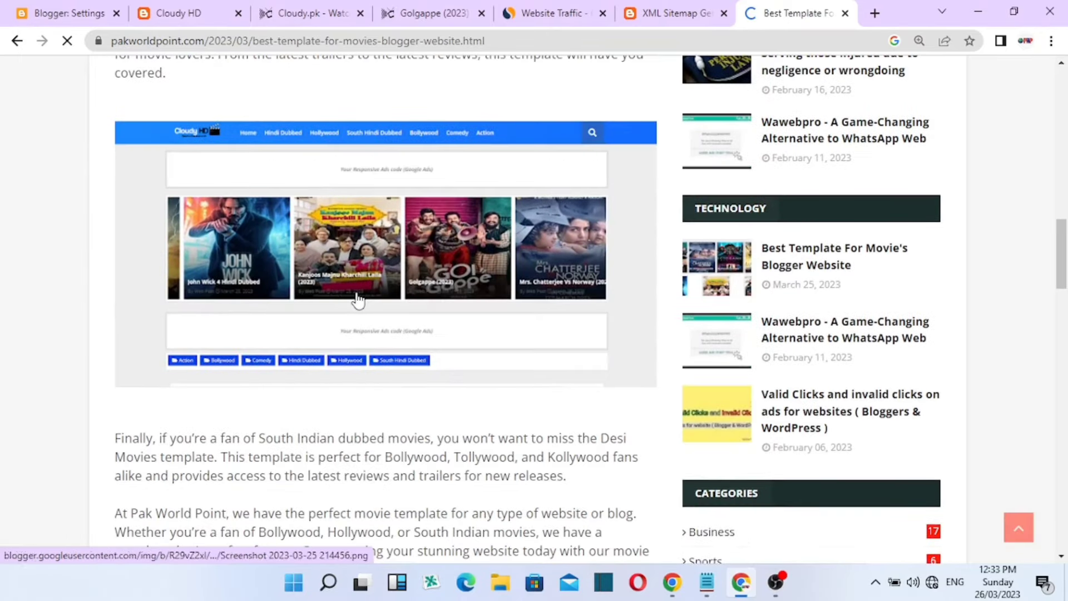
pyautogui.scroll(3, 278, 250)
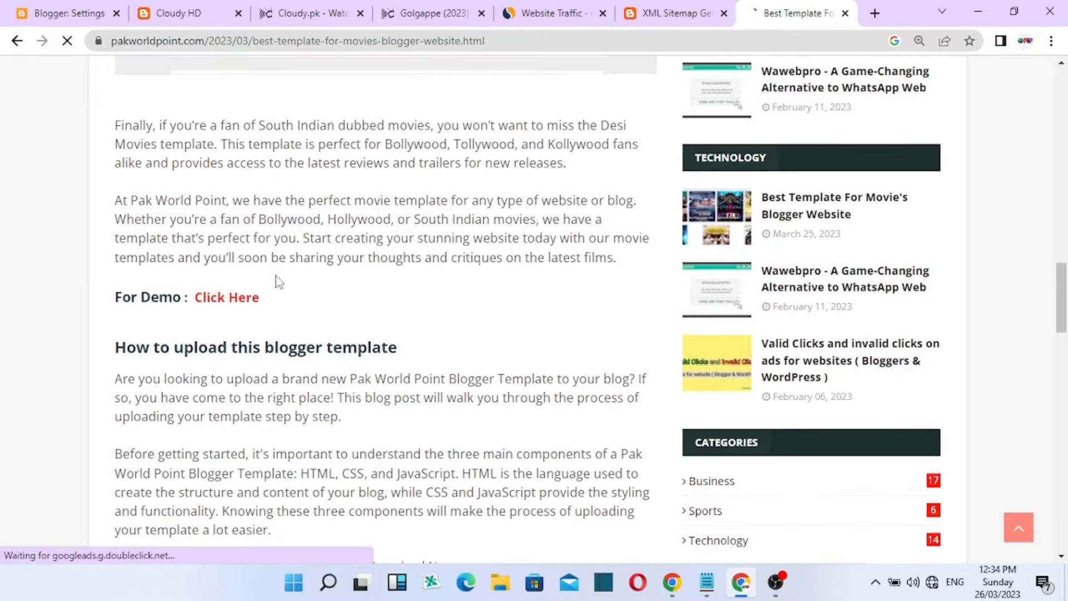
# Check the article's demo link and look over the Cloudy HD demo site's home page with its slider and categories
pyautogui.rightClick(234, 307)
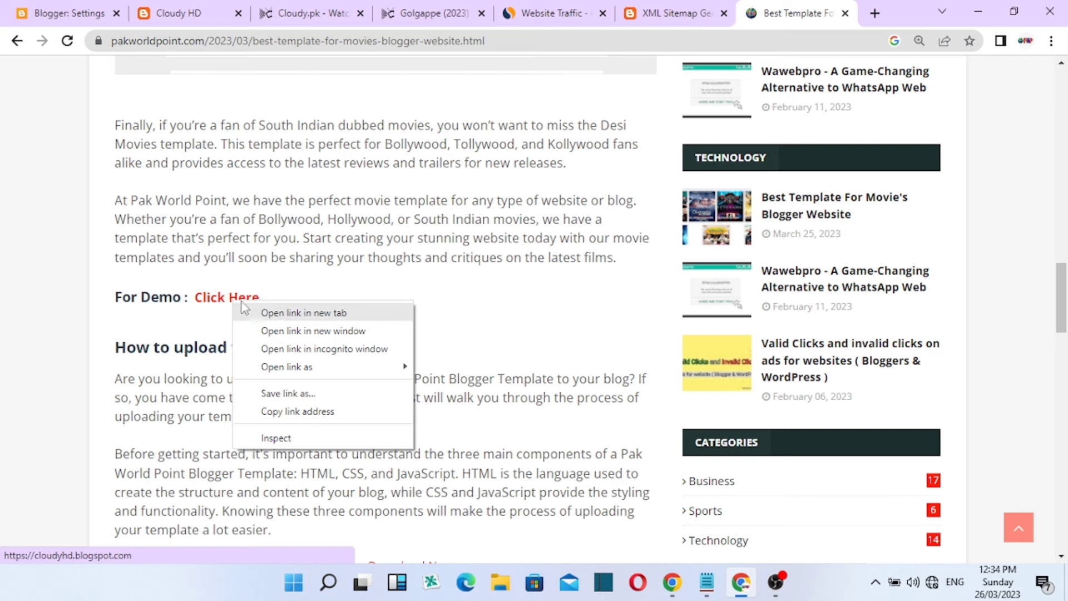
pyautogui.click(245, 312)
pyautogui.click(200, 17)
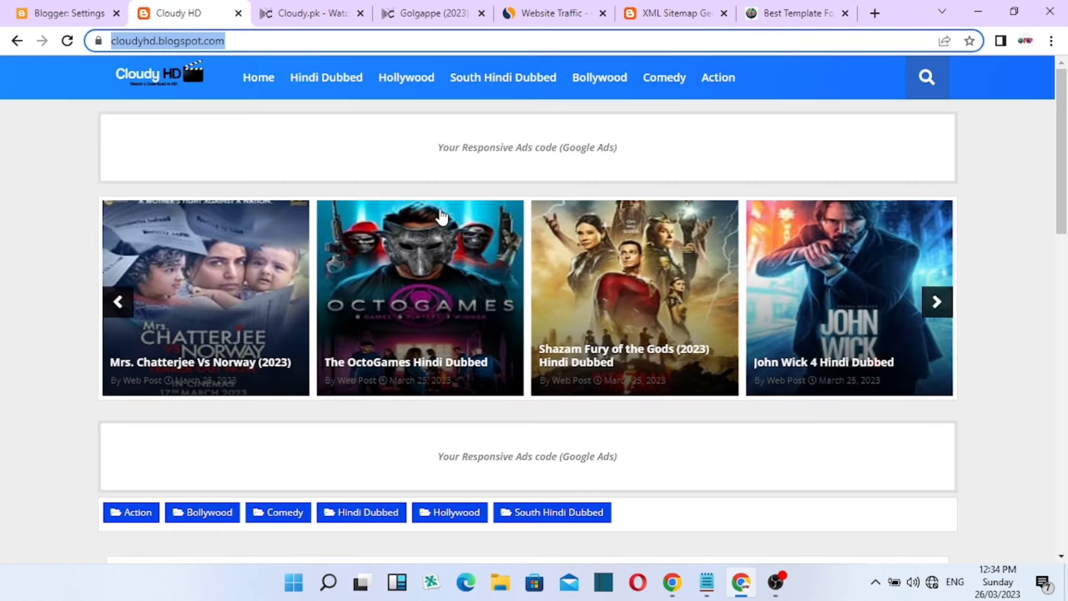
pyautogui.scroll(-12, 442, 215)
pyautogui.scroll(11, 349, 246)
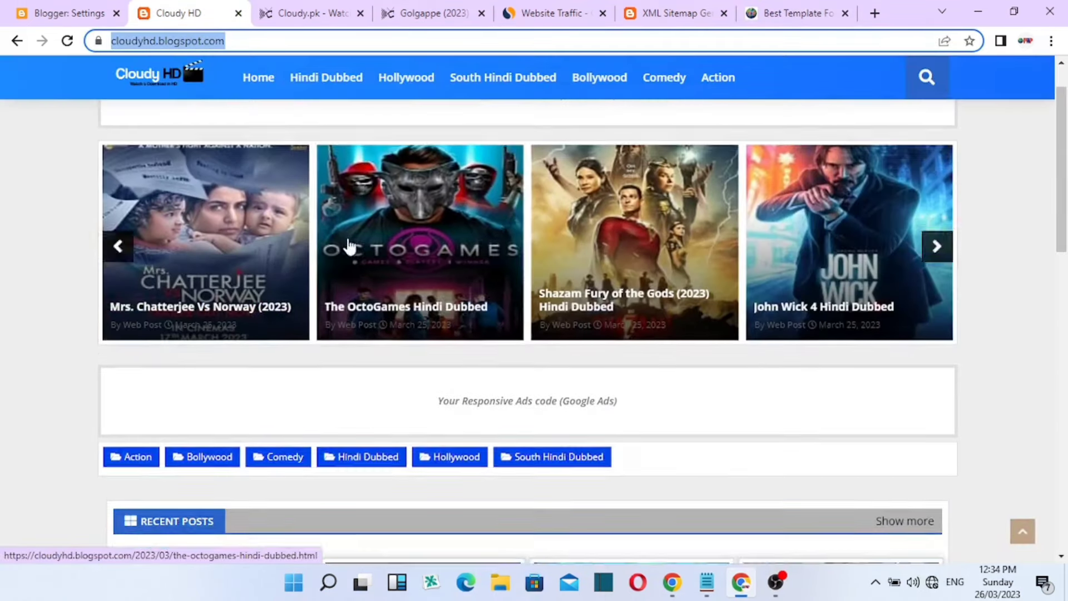
# Return to the movie template article and select all the code in the box under "Copy This Code and Paste into Edit HTML"
pyautogui.click(818, 13)
pyautogui.scroll(-2, 321, 245)
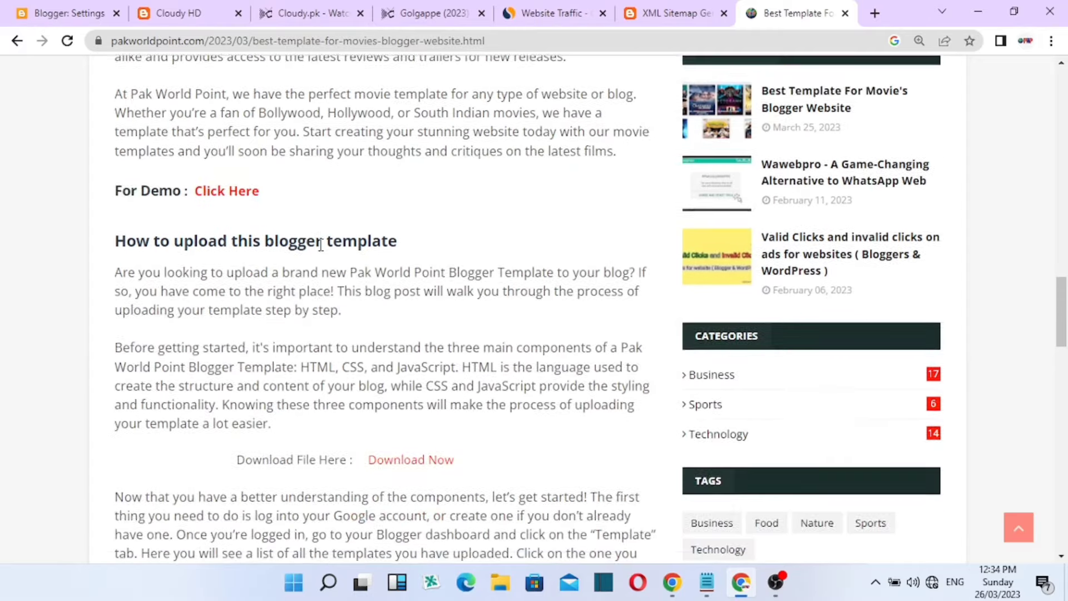
pyautogui.scroll(-2, 321, 245)
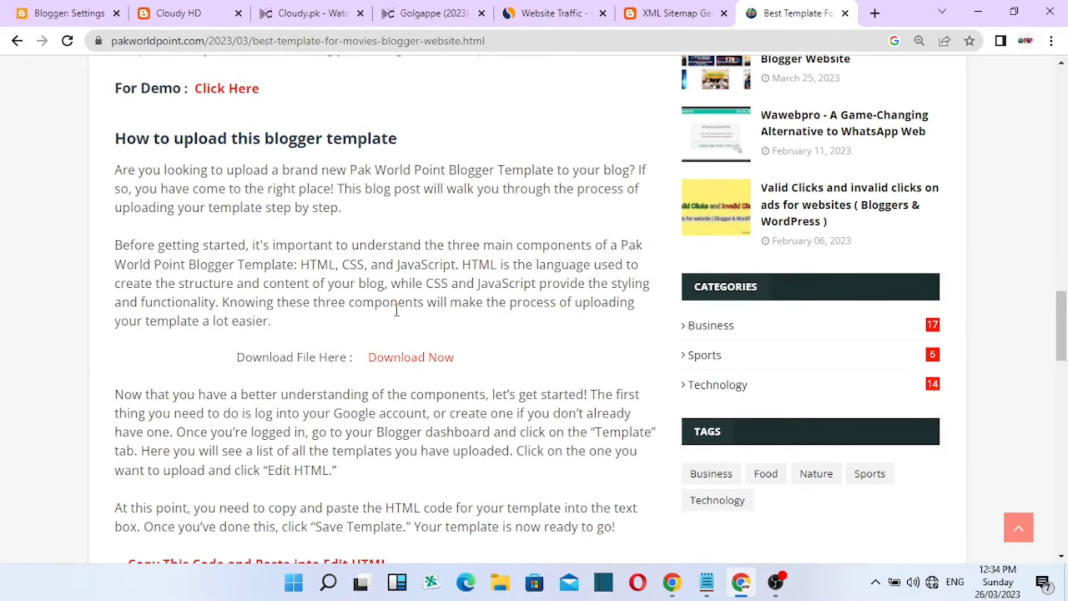
pyautogui.scroll(-9, 320, 196)
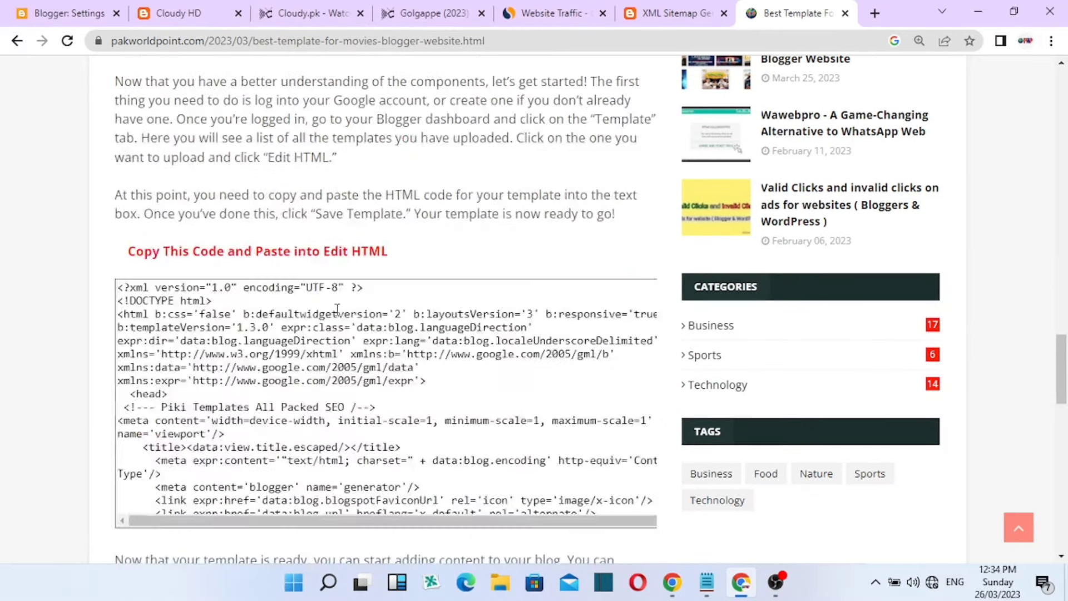
pyautogui.scroll(2, 258, 250)
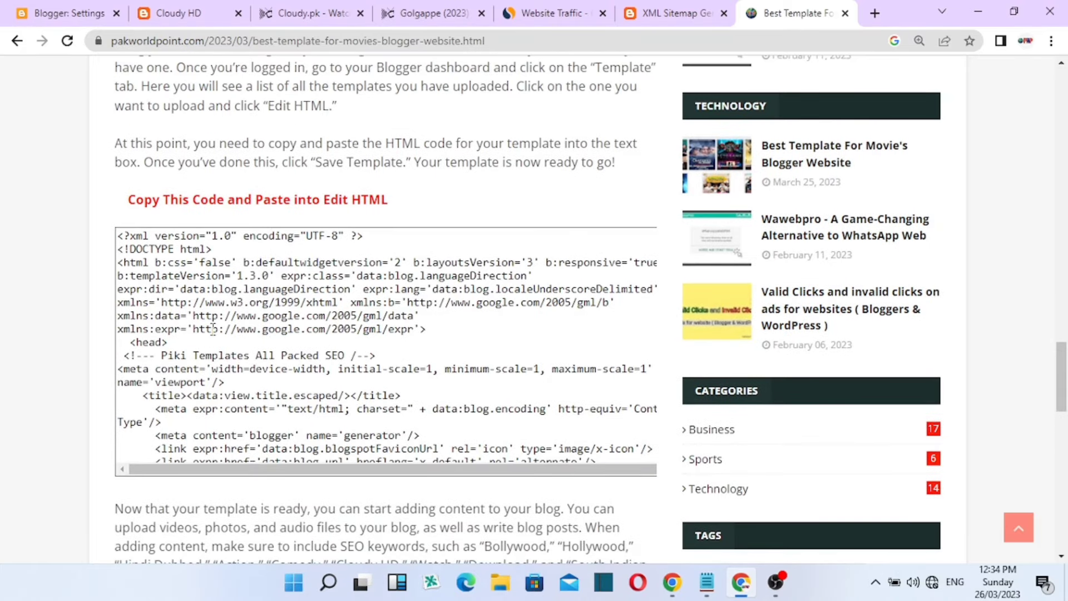
pyautogui.scroll(-2, 213, 329)
pyautogui.hotkey('ctrl', 'a')
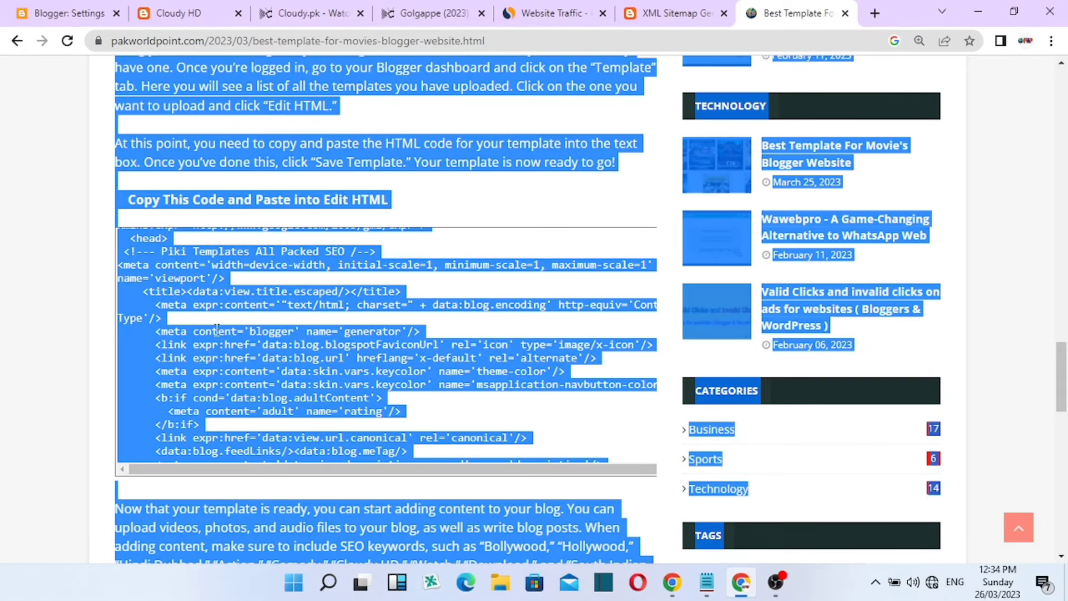
pyautogui.click(280, 313)
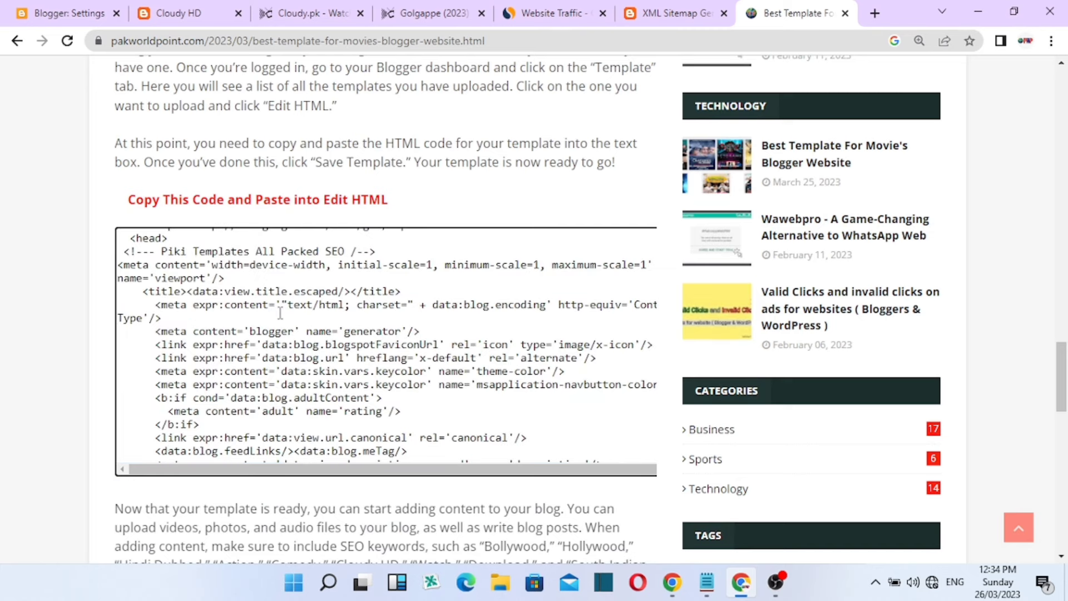
pyautogui.hotkey('ctrl', 'a')
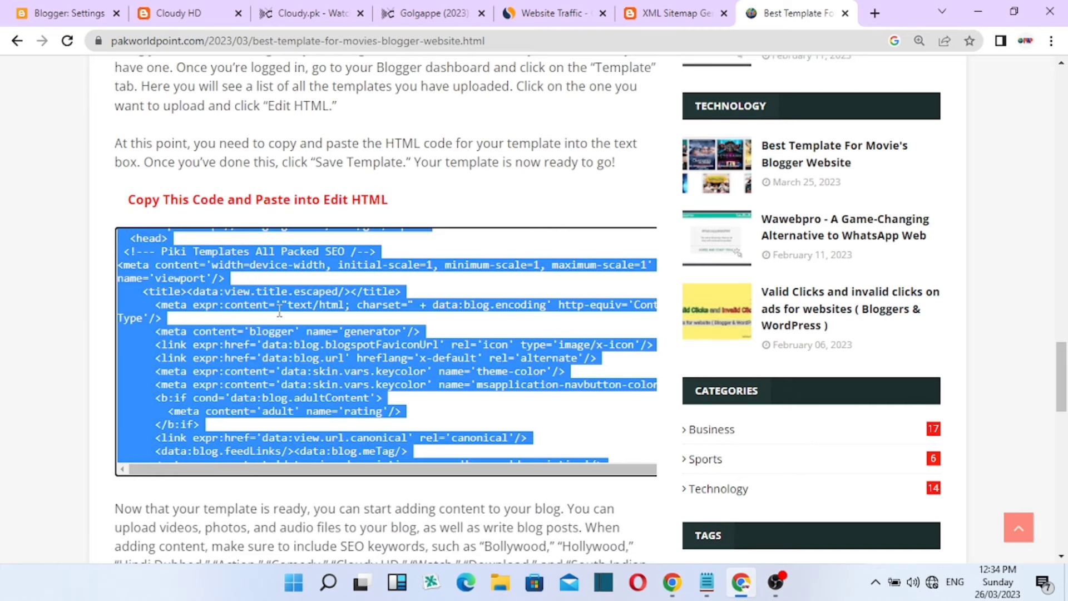
# Open the Theme page of the Cloudy HD blog in Blogger and show the theme's additional options, including Edit HTML
pyautogui.click(89, 13)
pyautogui.click(105, 478)
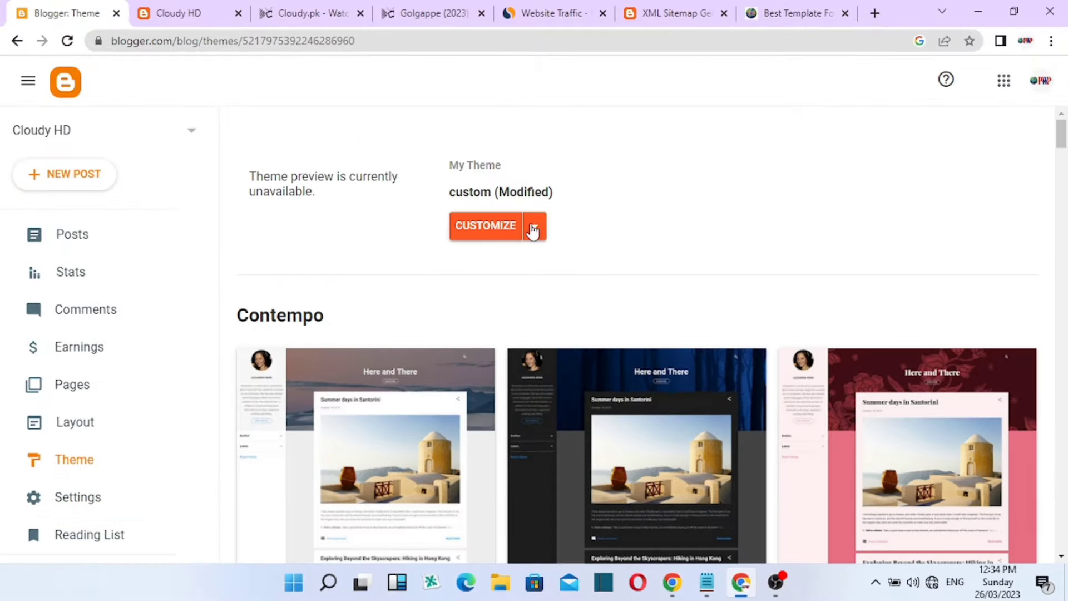
pyautogui.click(533, 231)
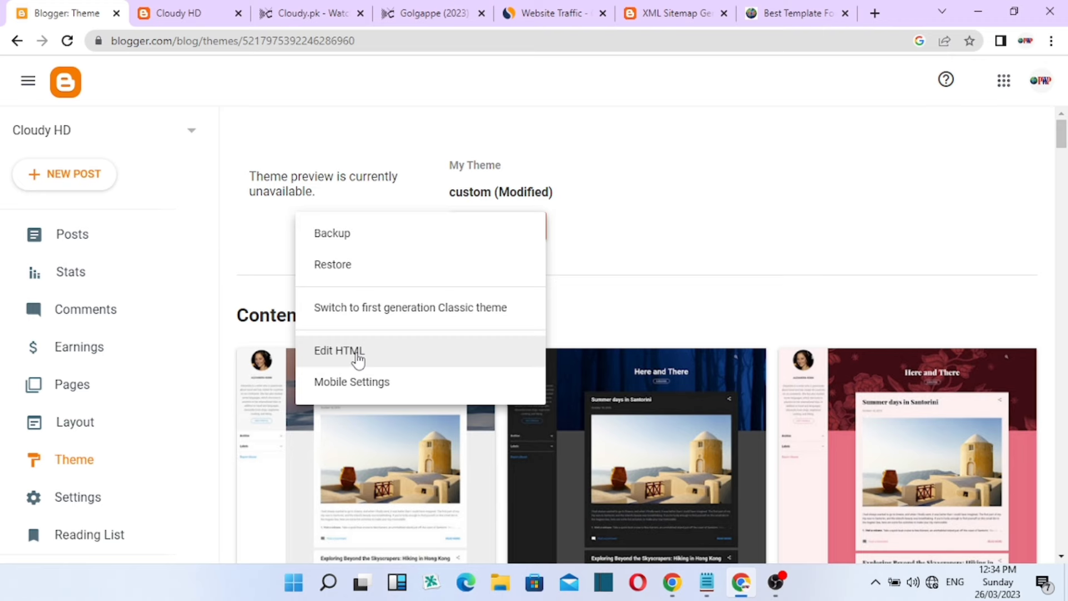
# Go back to the template article, clear the code selection and open the "Download Now" link for the template file
pyautogui.click(183, 13)
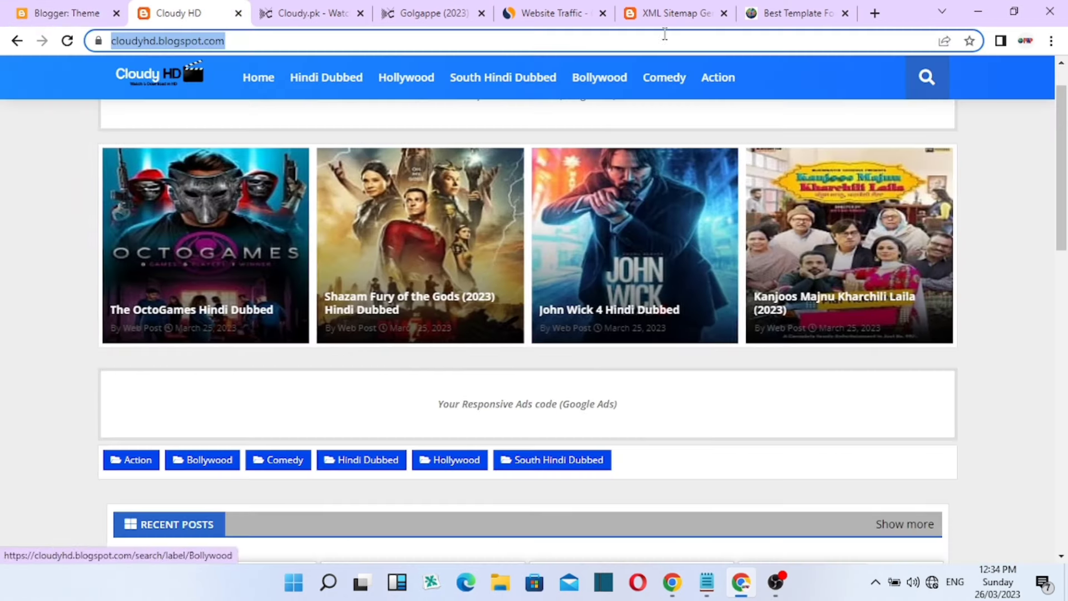
pyautogui.click(790, 13)
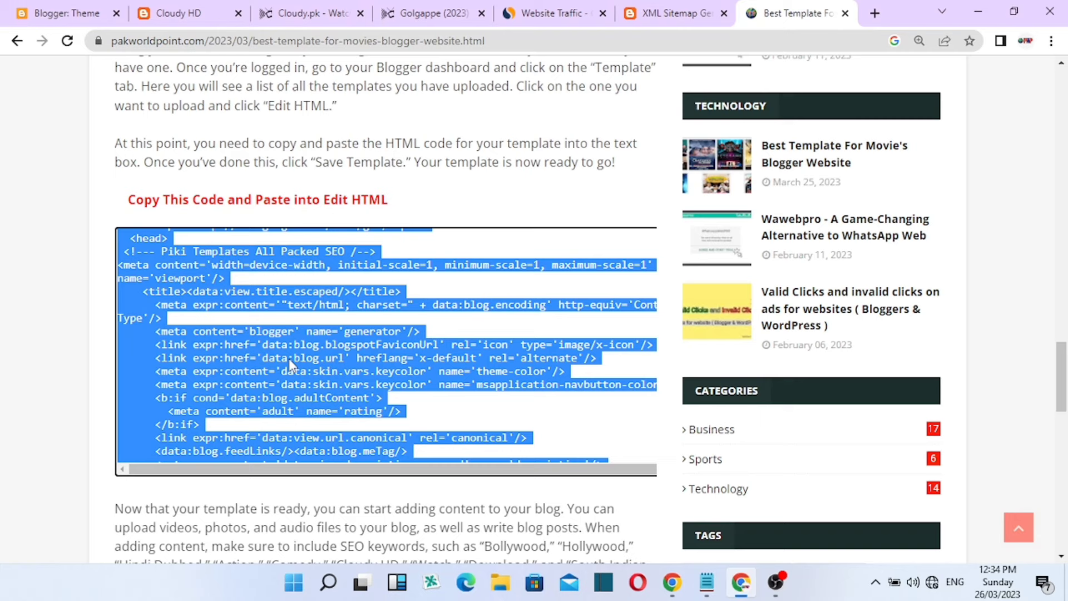
pyautogui.click(429, 204)
pyautogui.scroll(-10, 389, 345)
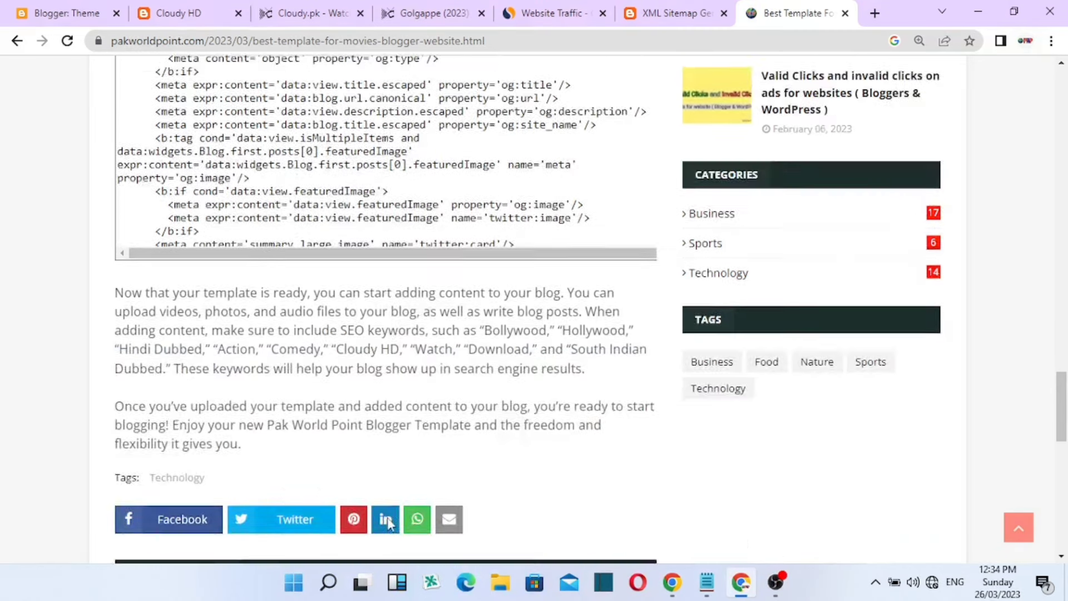
pyautogui.scroll(9, 388, 523)
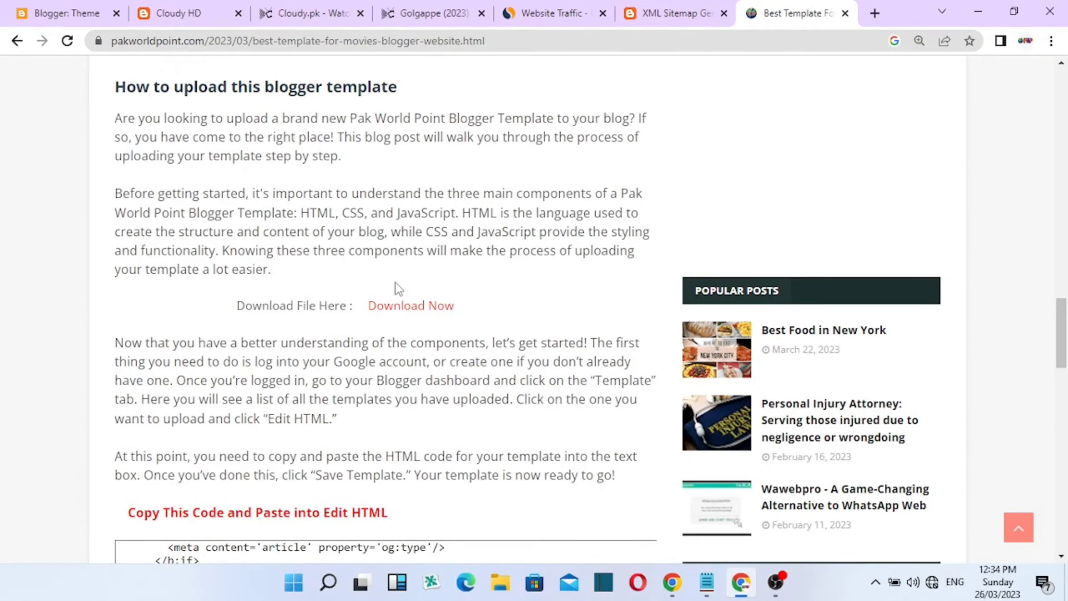
pyautogui.moveTo(437, 281); pyautogui.dragTo(452, 290)
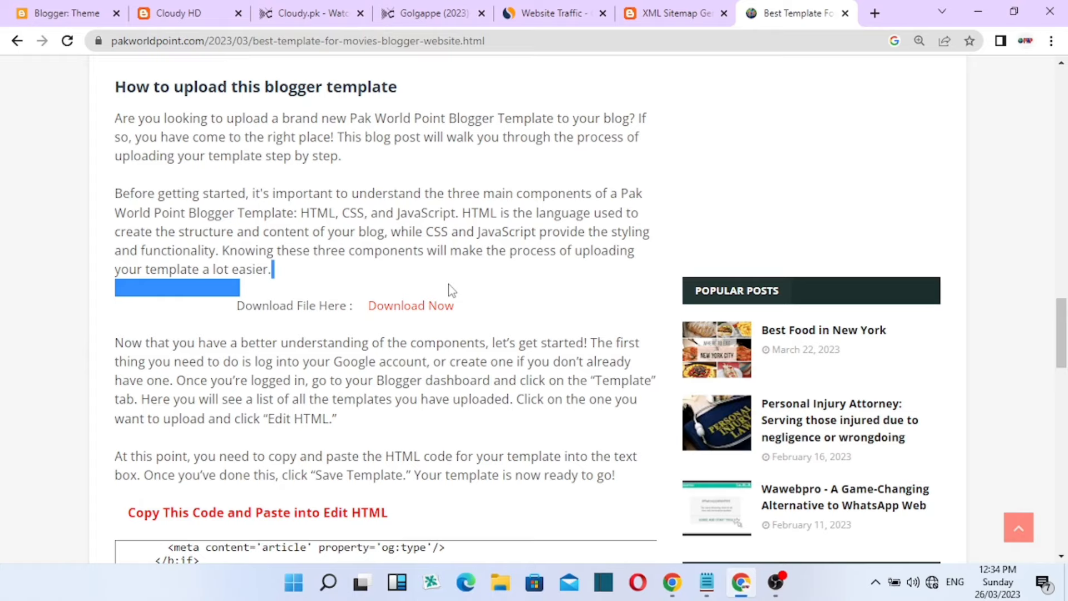
pyautogui.click(478, 293)
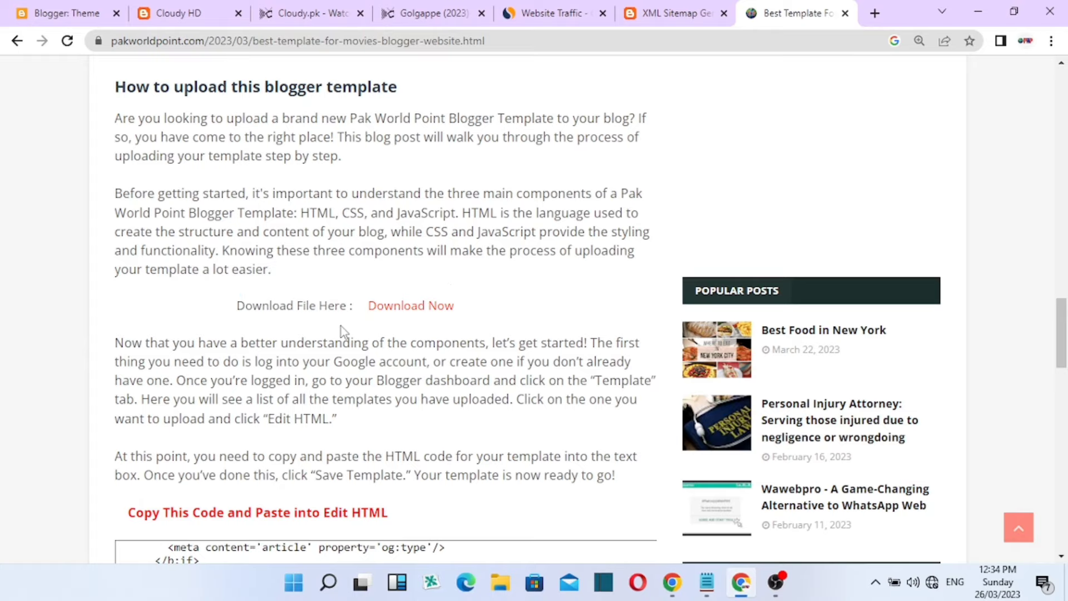
pyautogui.click(429, 311)
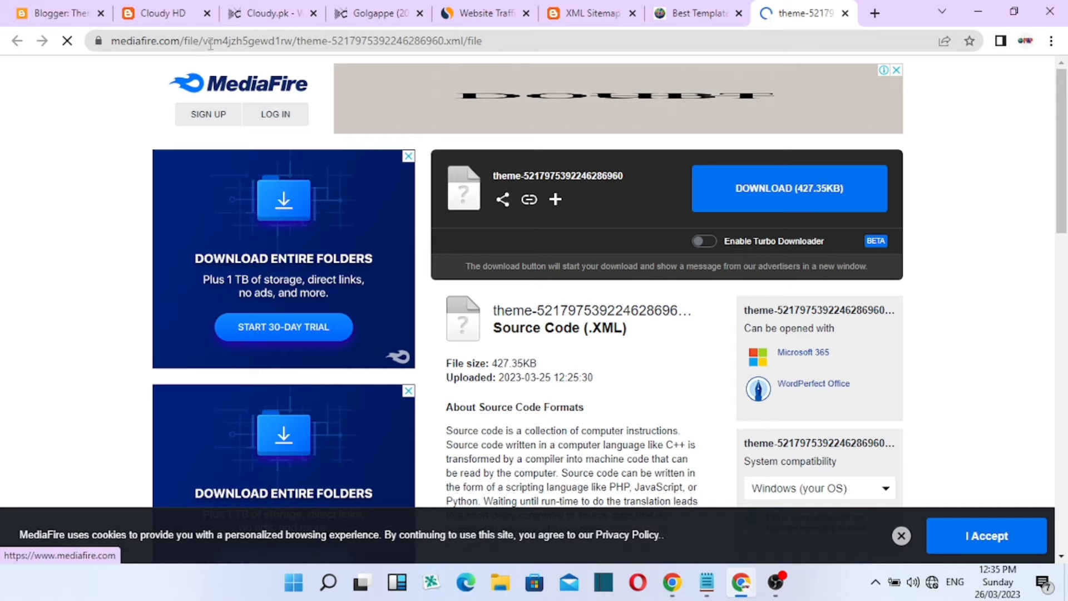
# Check Blogger's theme Restore dialog without uploading a file, revisit the MediaFire download page and close it
pyautogui.click(61, 13)
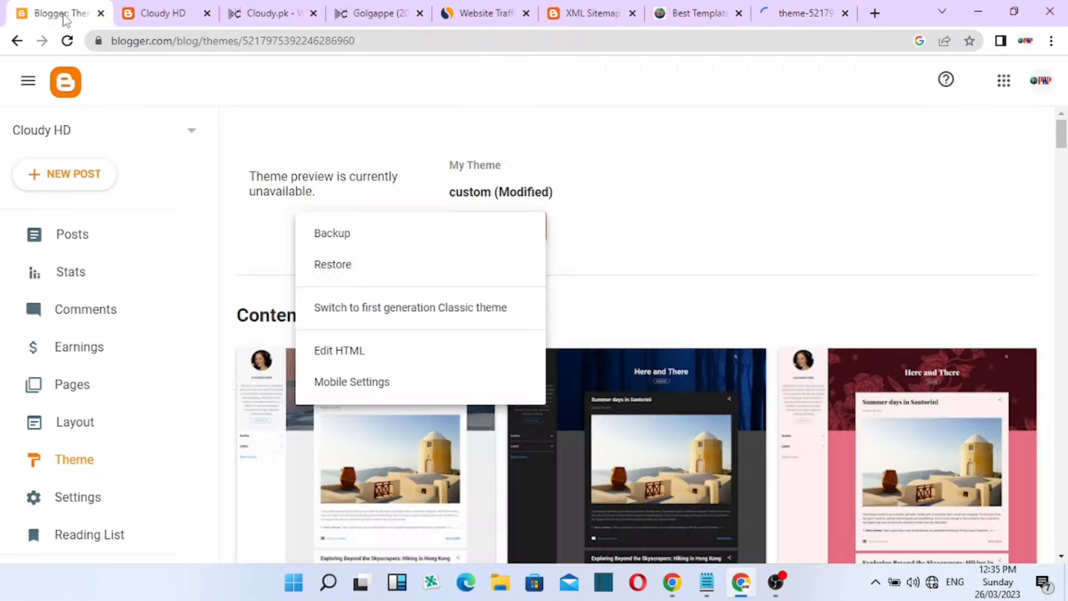
pyautogui.click(354, 272)
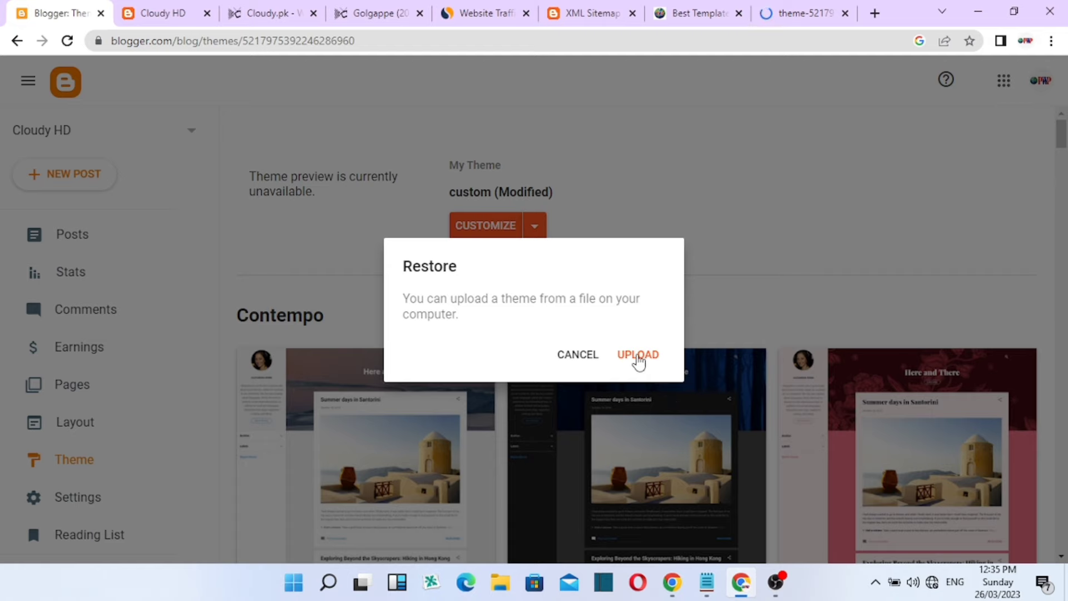
pyautogui.click(590, 359)
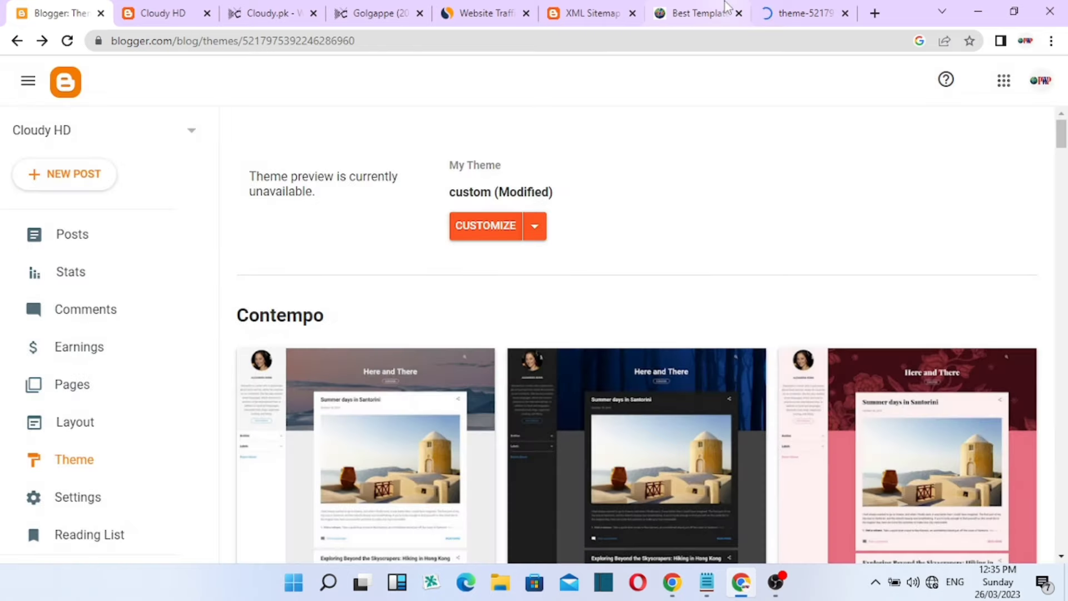
pyautogui.click(789, 17)
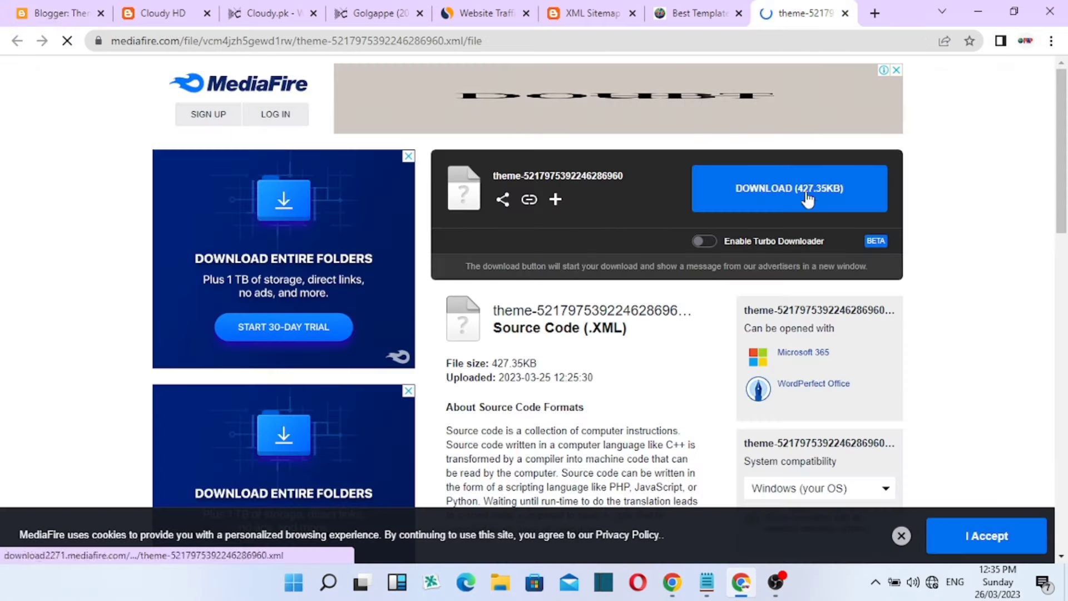
pyautogui.click(845, 14)
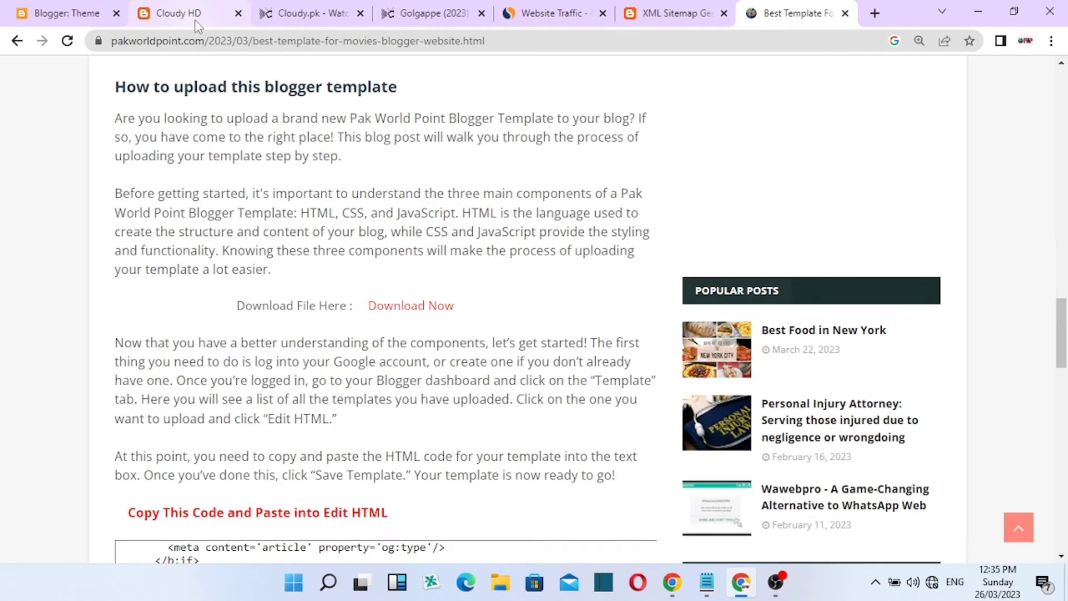
# Look through the Cloudy HD home page, from the category menu and recent posts to the footer's copyright line
pyautogui.click(173, 17)
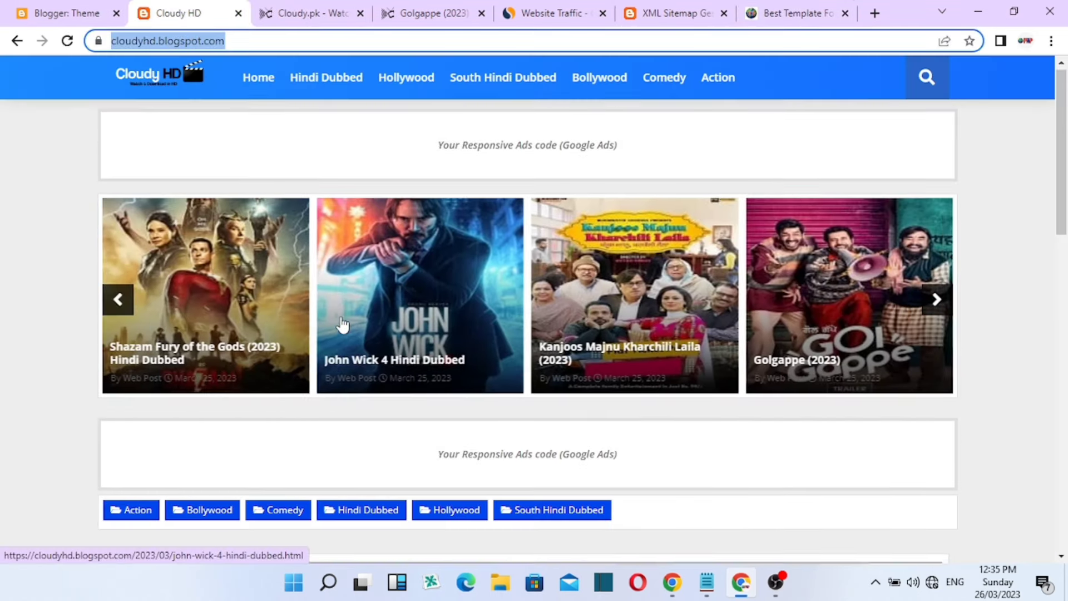
pyautogui.click(310, 165)
pyautogui.scroll(-15, 310, 166)
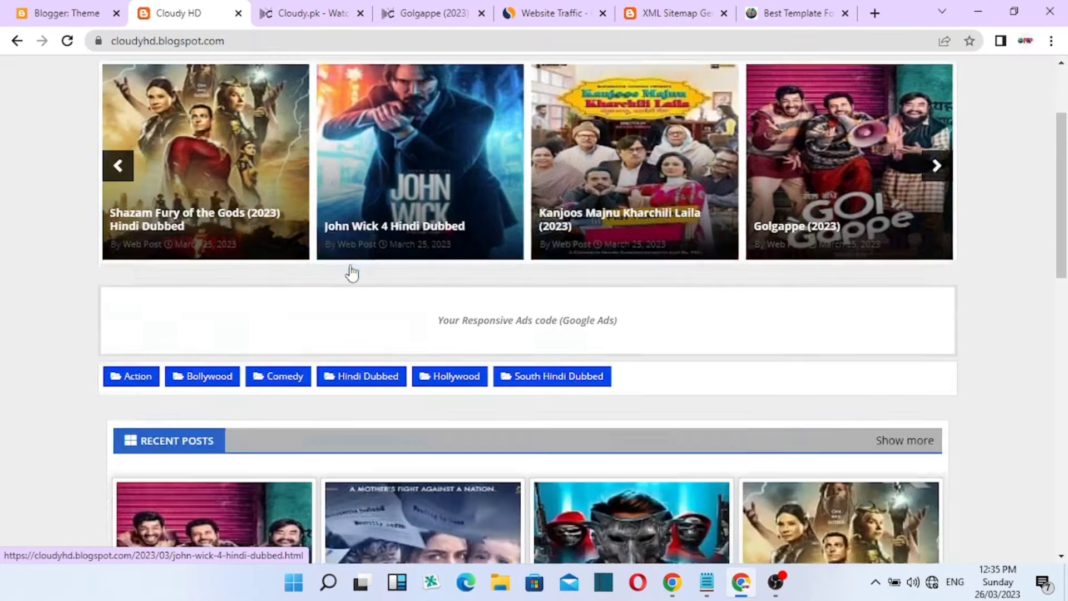
pyautogui.scroll(5, 445, 353)
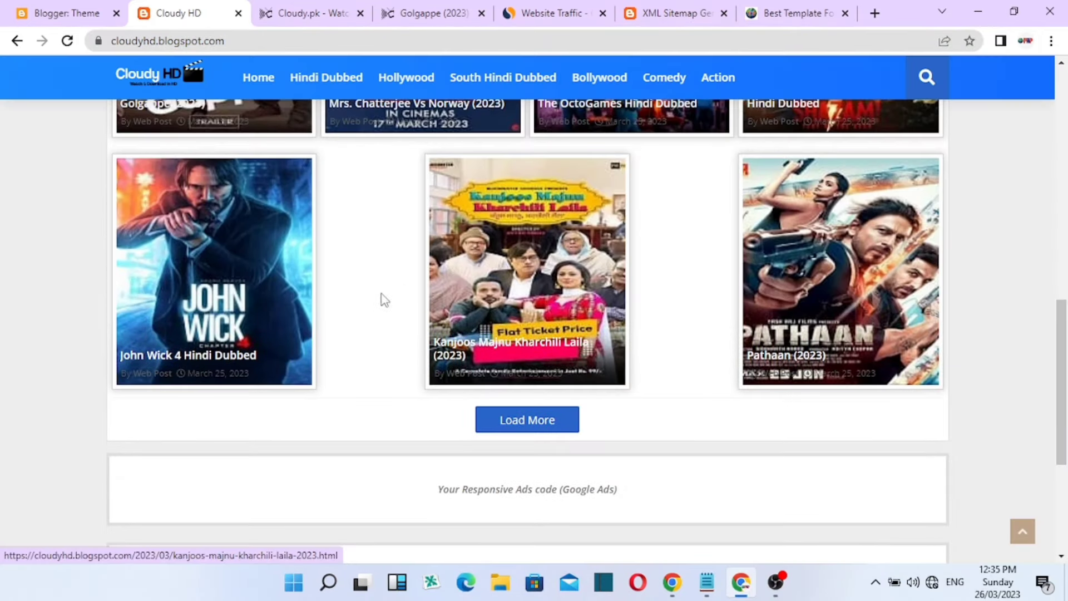
pyautogui.scroll(8, 468, 305)
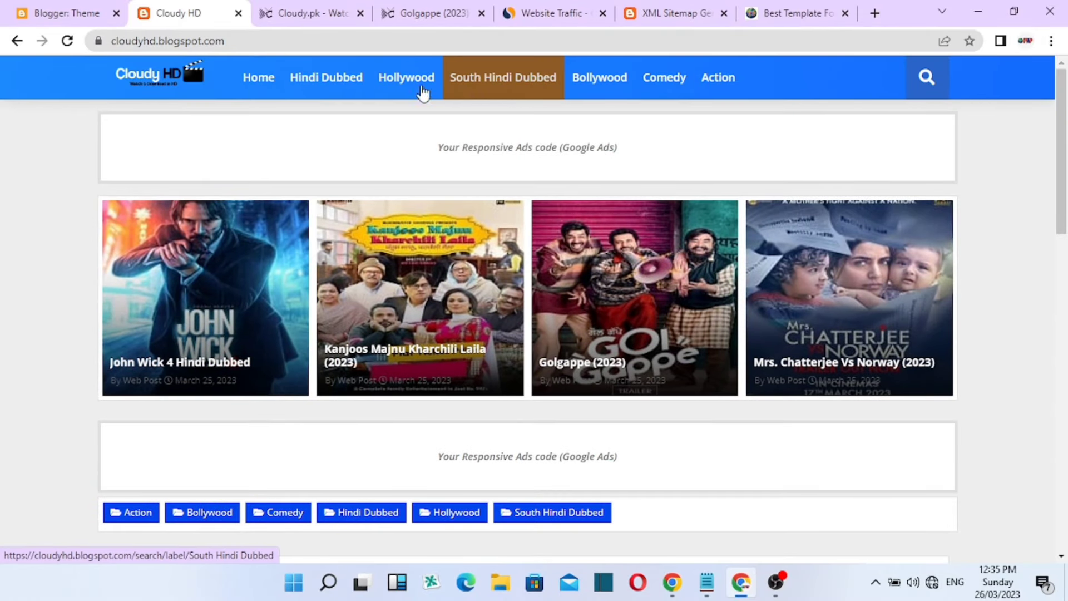
pyautogui.scroll(-7, 423, 439)
pyautogui.scroll(-10, 423, 445)
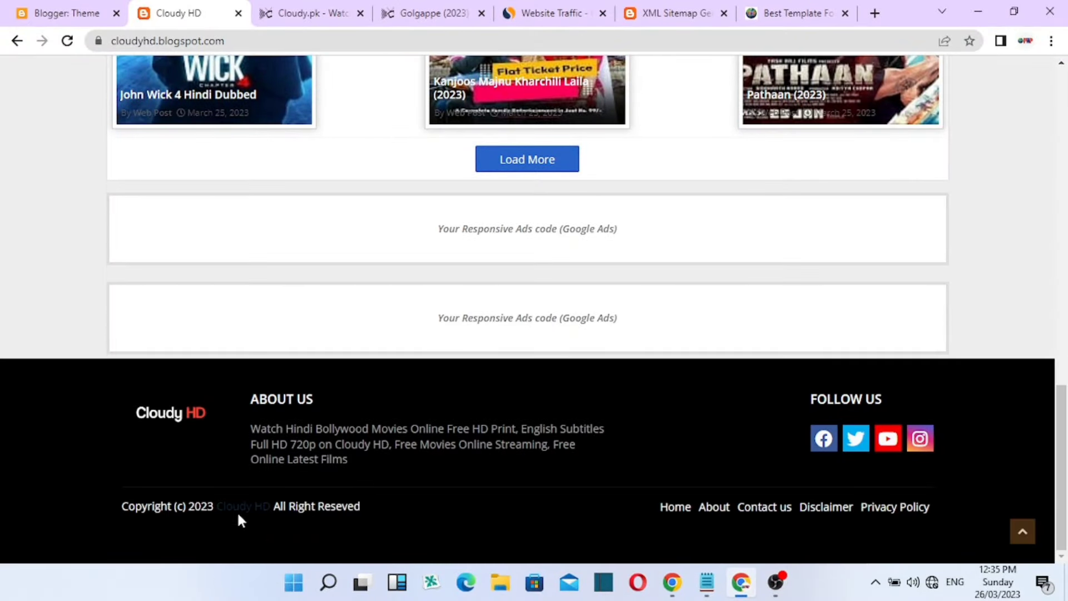
# Open the Cloudy HD theme's HTML for editing and locate the footer's "Copyright (c) 2023" line containing the blog link
pyautogui.click(77, 11)
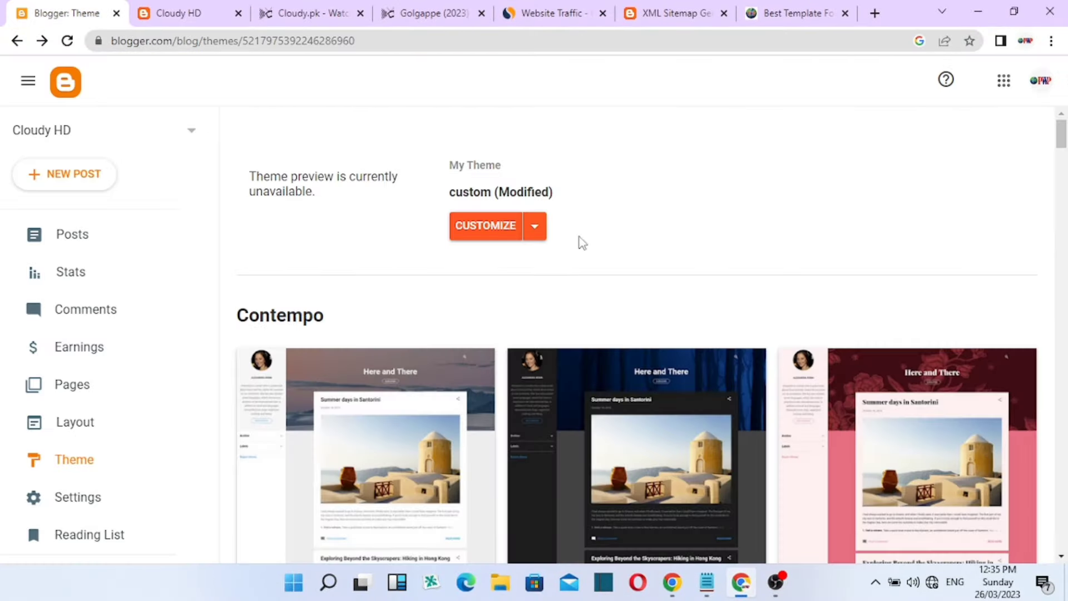
pyautogui.click(533, 236)
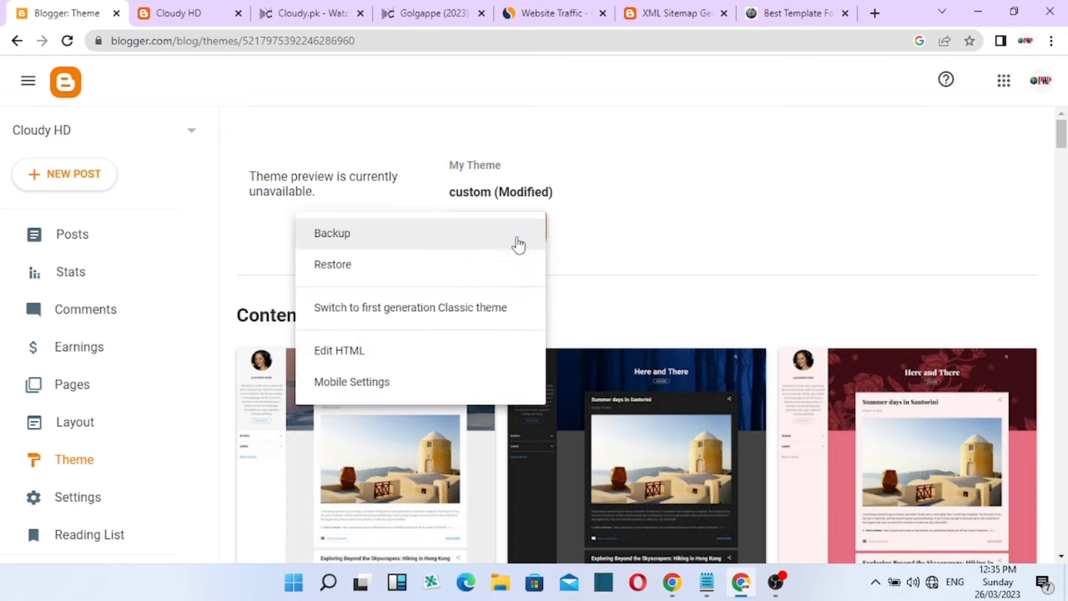
pyautogui.click(367, 356)
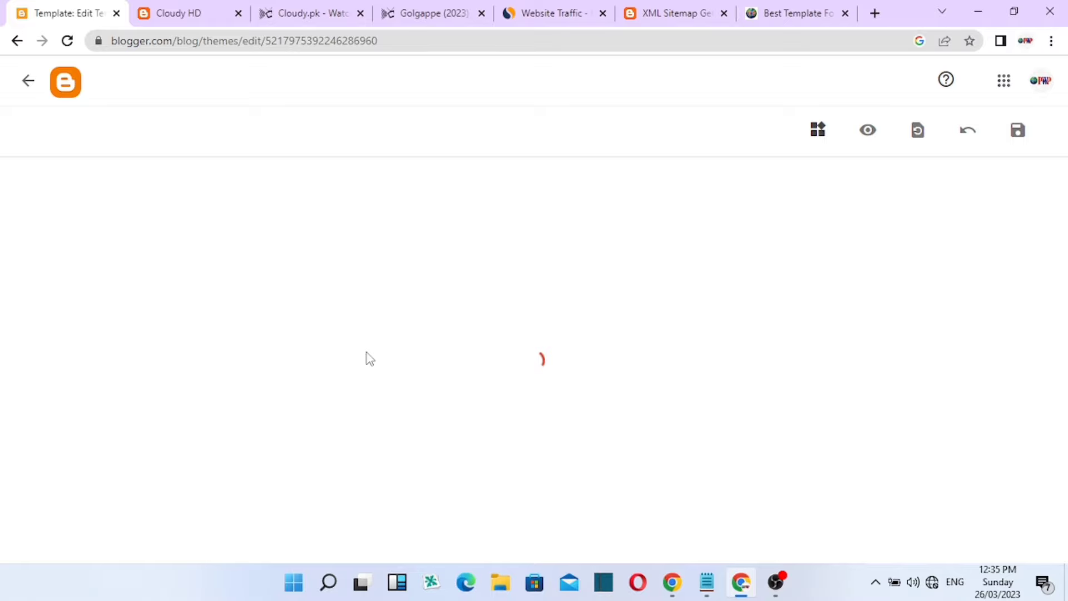
pyautogui.scroll(-15, 508, 303)
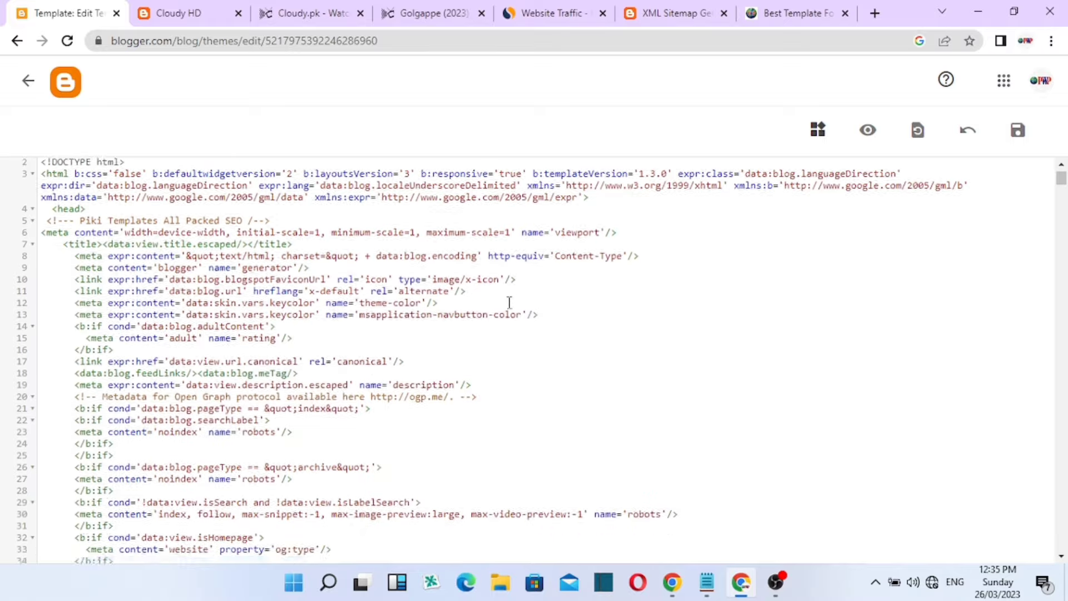
pyautogui.moveTo(1061, 199); pyautogui.dragTo(1066, 503)
pyautogui.scroll(-10, 1066, 503)
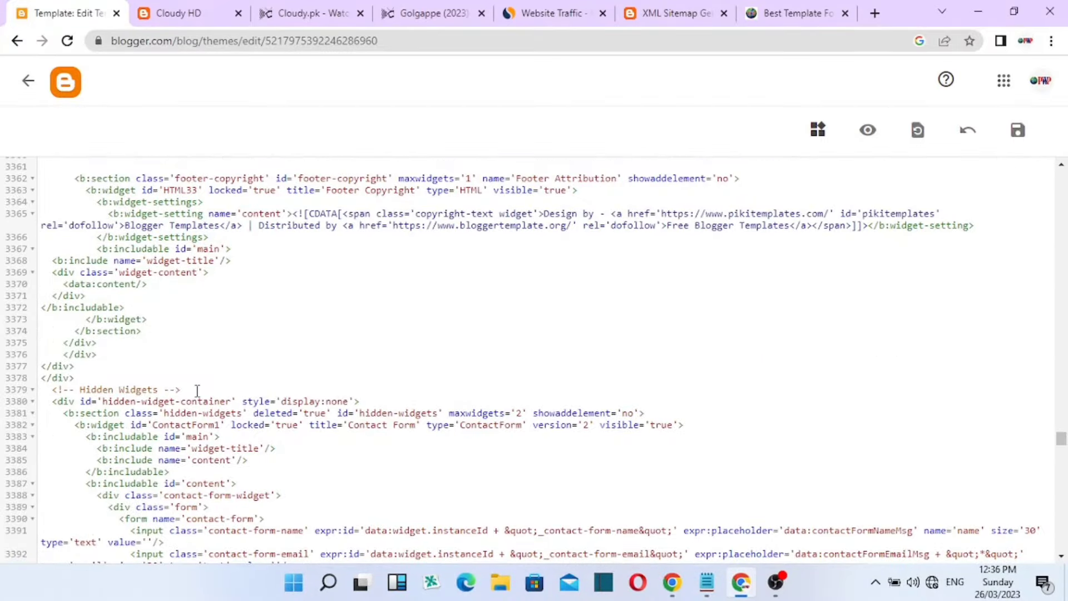
pyautogui.scroll(3, 198, 389)
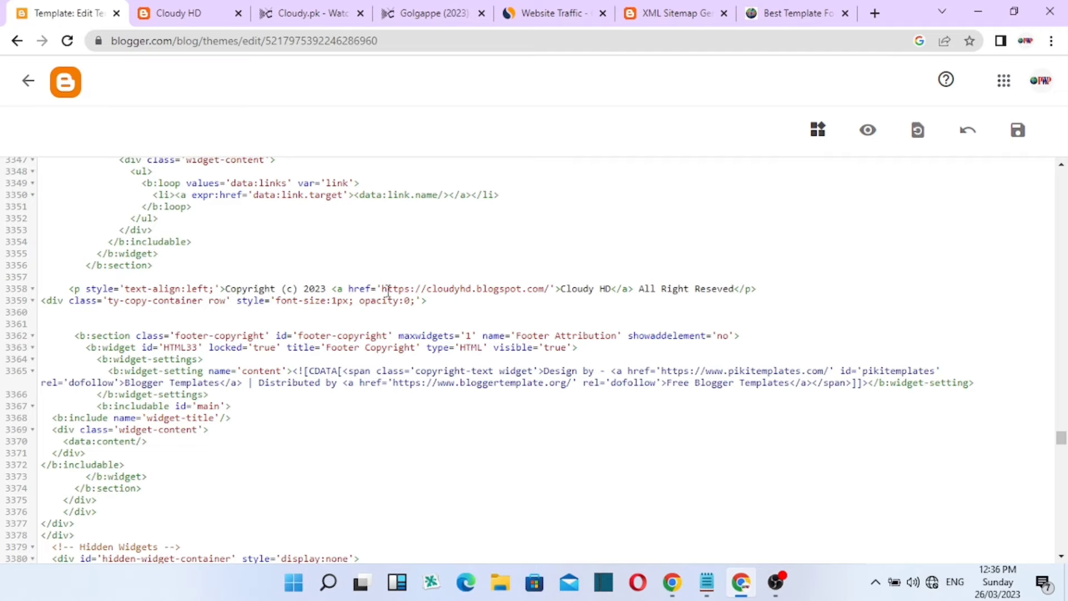
# Check the blog's address against the link in the footer copyright code and leave the HTML editor without changes
pyautogui.click(162, 20)
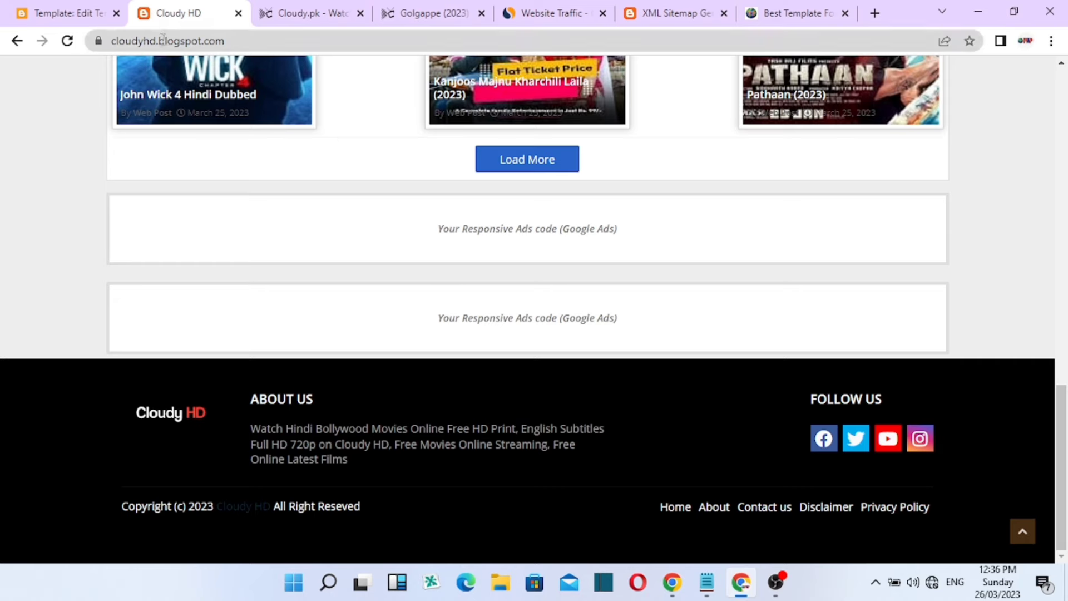
pyautogui.rightClick(171, 44)
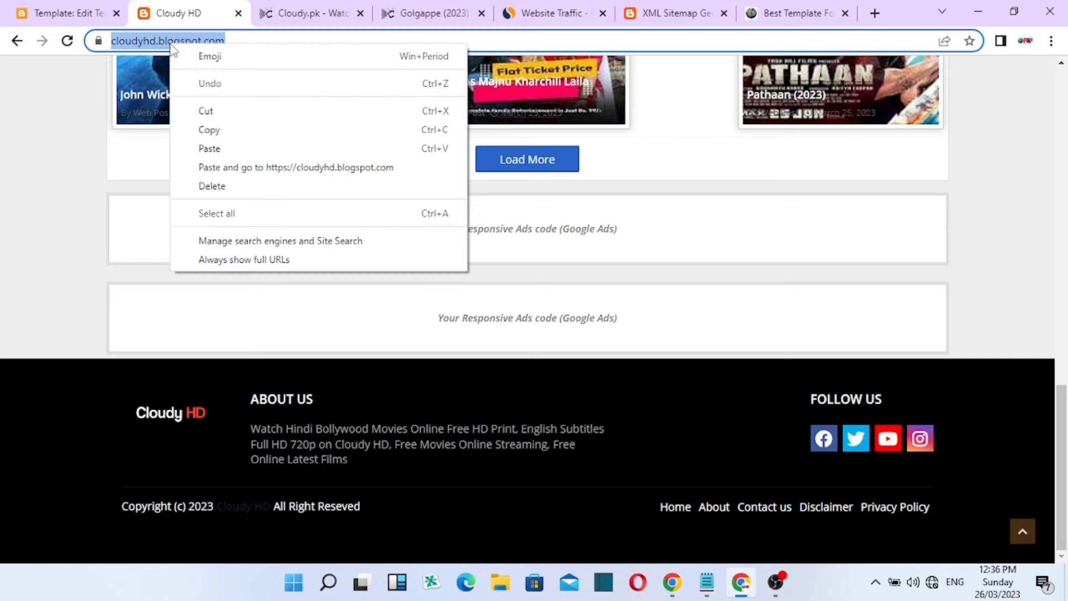
pyautogui.click(106, 17)
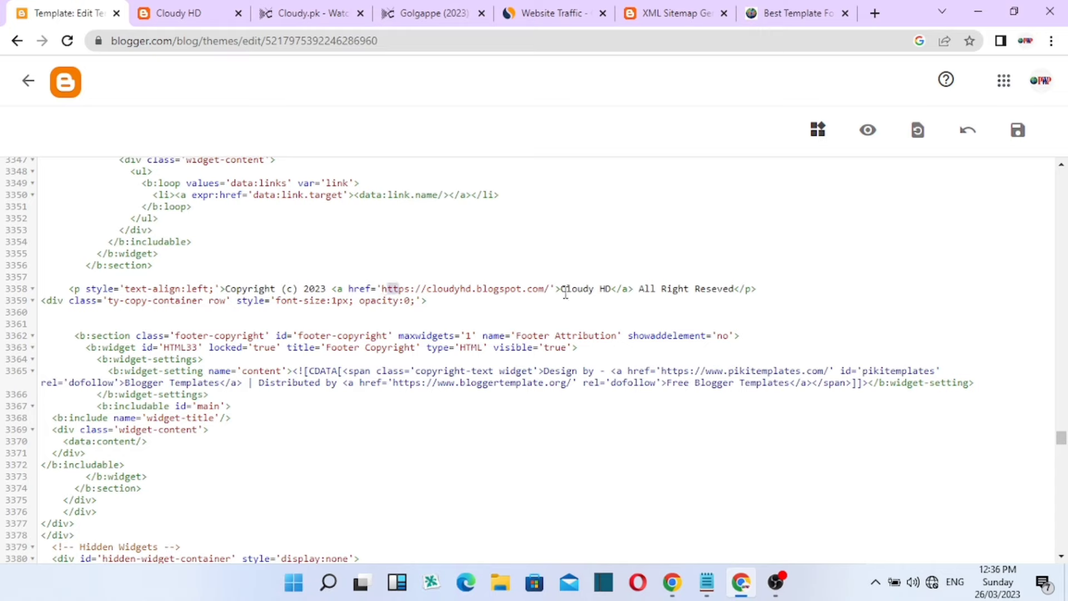
pyautogui.moveTo(549, 288); pyautogui.dragTo(390, 286)
pyautogui.click(424, 267)
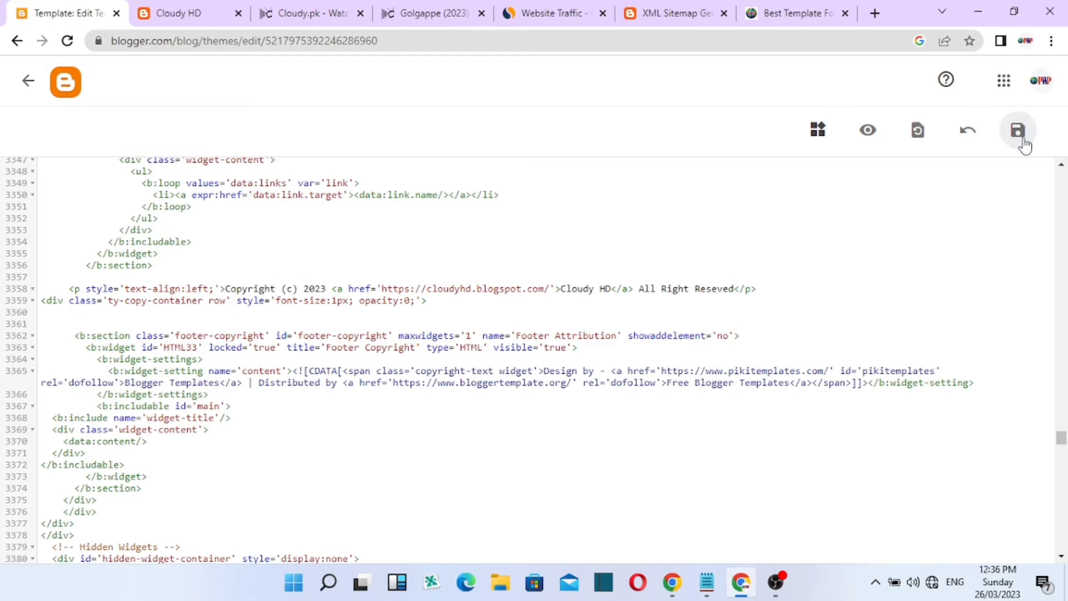
pyautogui.click(26, 81)
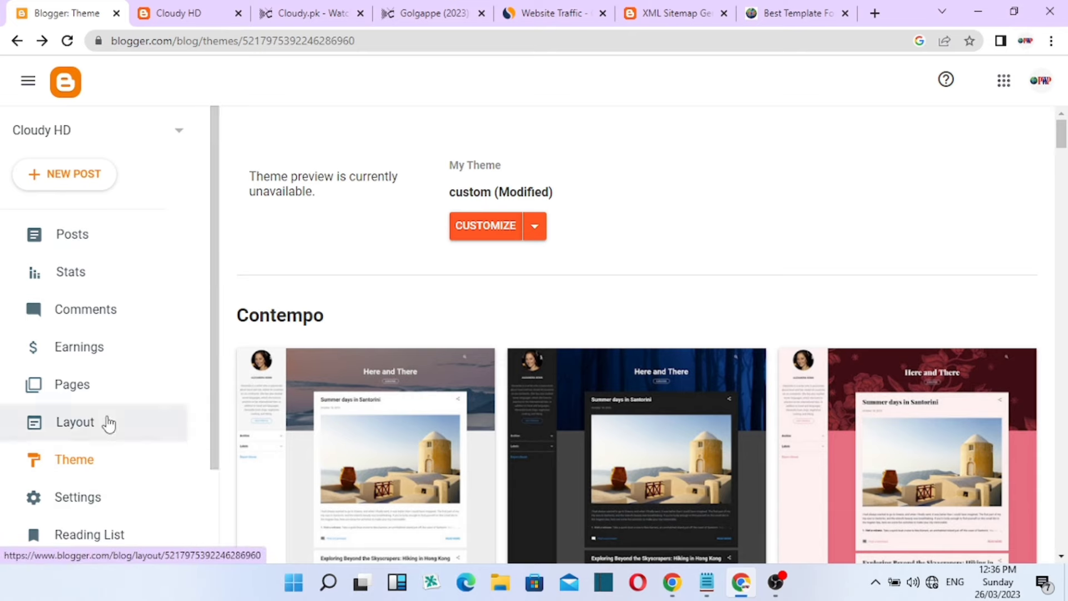
# View the page links in the Cloudy HD footer and look through the blog's Pages list in Blogger
pyautogui.click(187, 14)
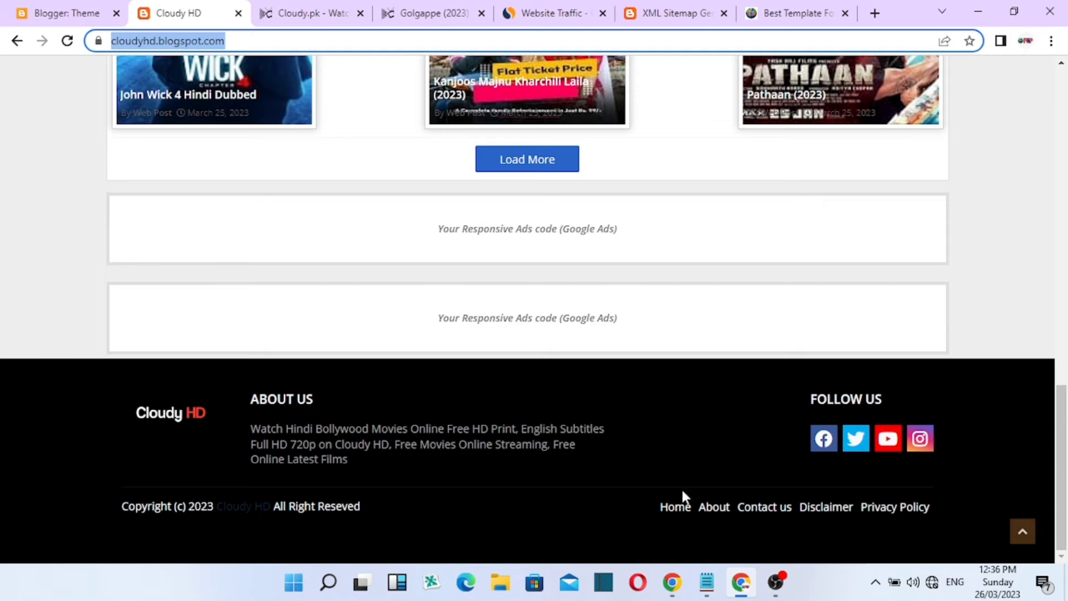
pyautogui.click(44, 13)
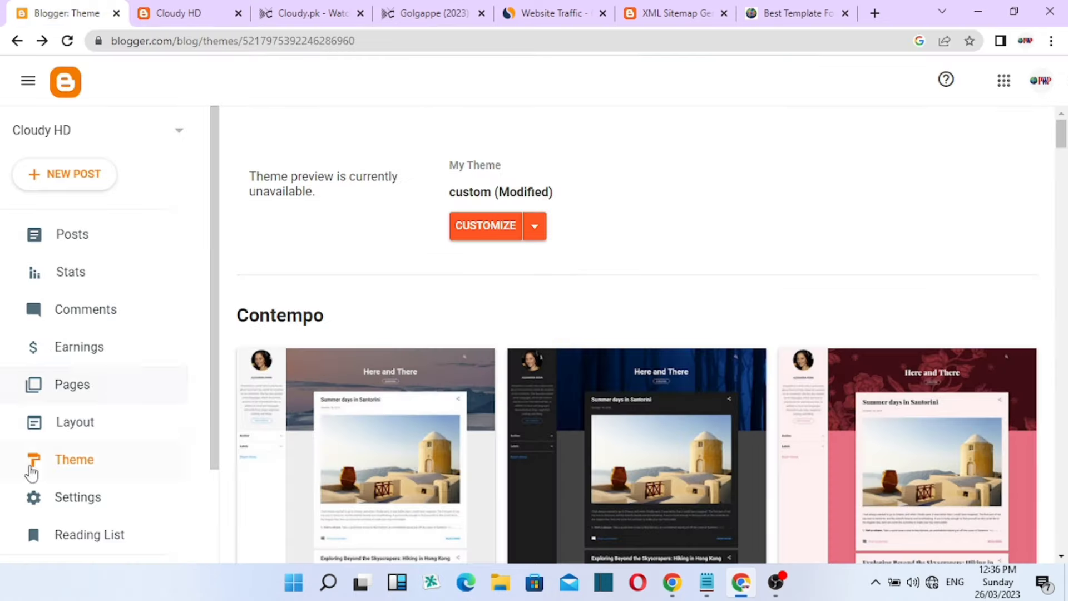
pyautogui.click(70, 388)
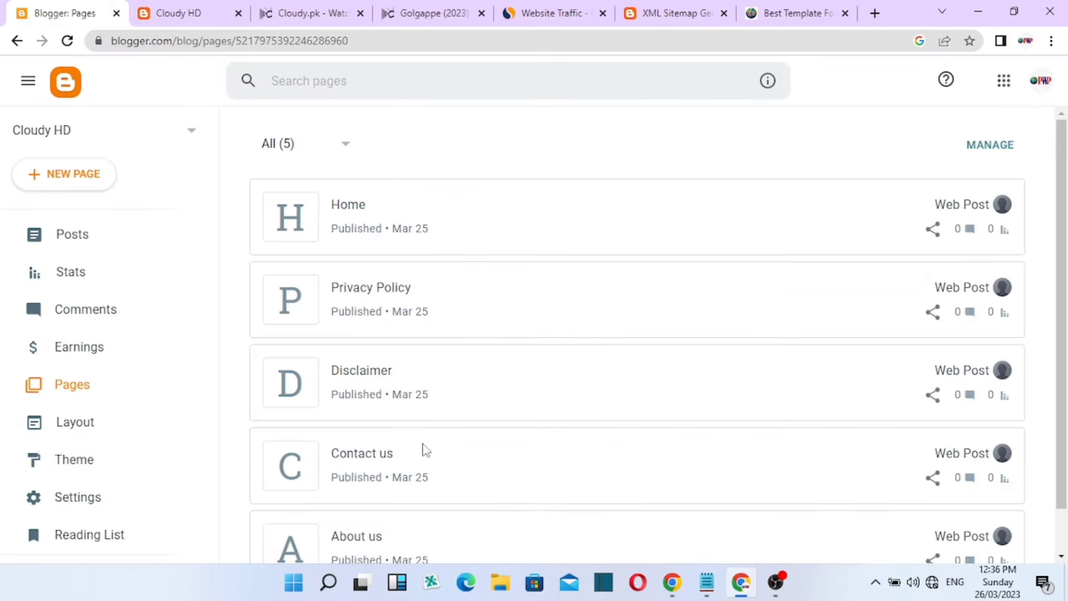
pyautogui.scroll(-1, 485, 351)
pyautogui.scroll(1, 440, 279)
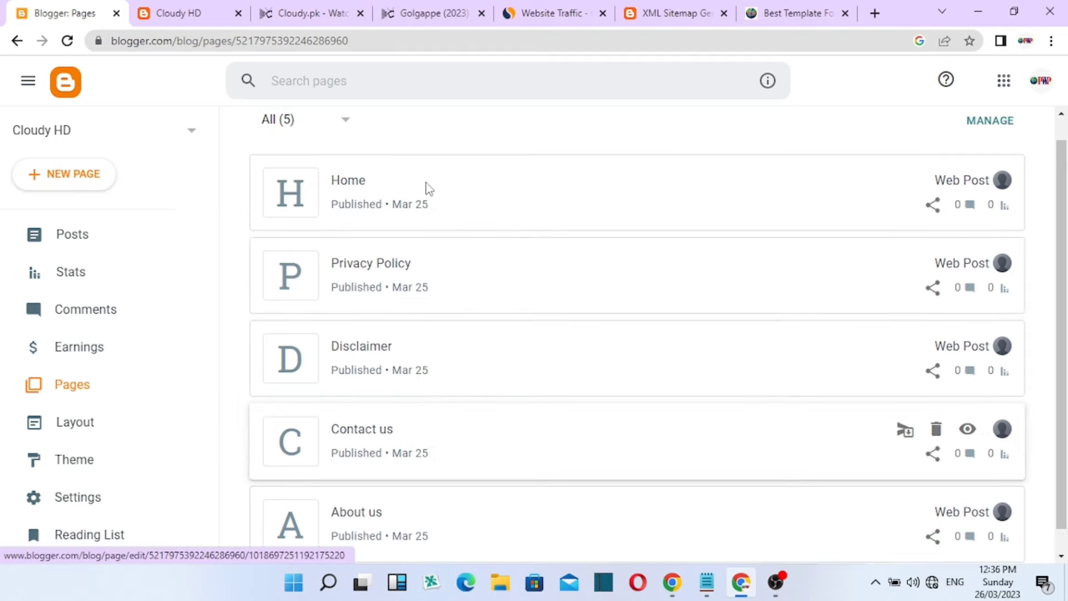
pyautogui.scroll(1, 439, 186)
pyautogui.scroll(-1, 482, 375)
# Open Google in a new browser tab and search for "about us page generator"
pyautogui.middleClick(482, 375)
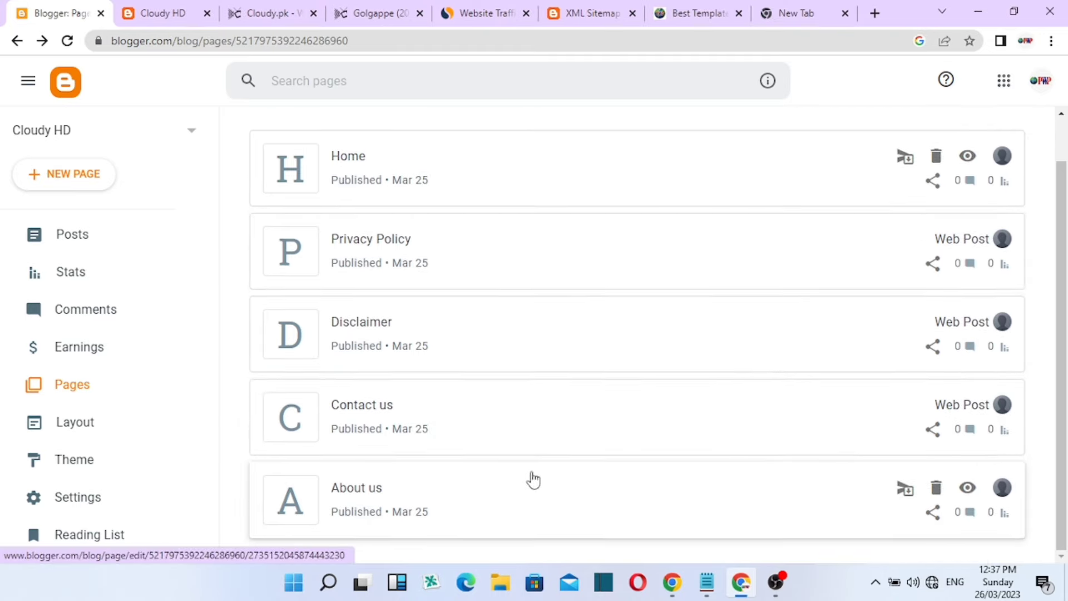
pyautogui.click(799, 12)
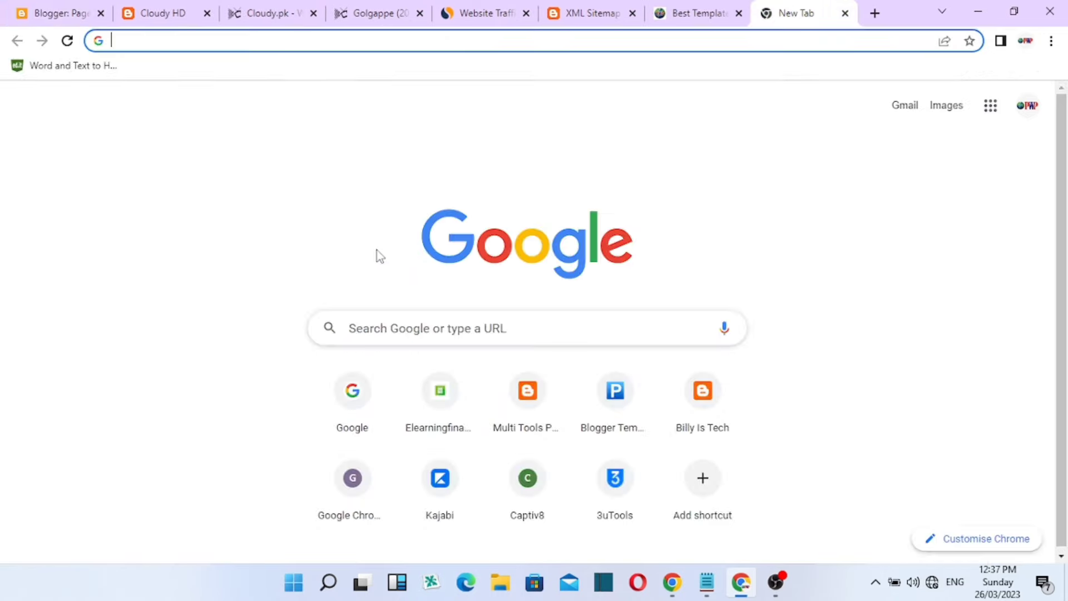
pyautogui.click(354, 423)
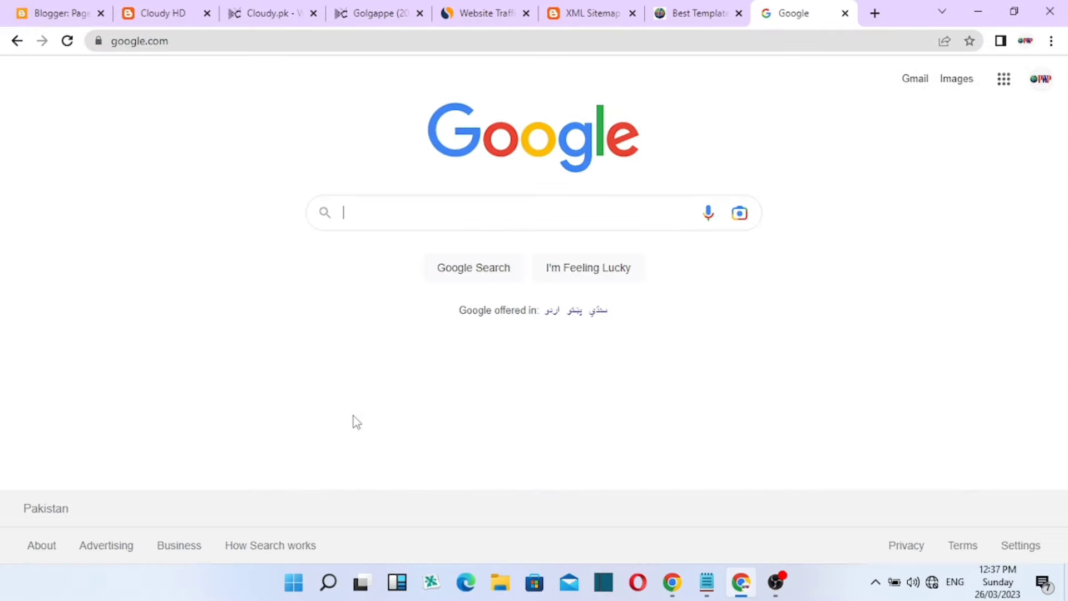
pyautogui.write('aout')
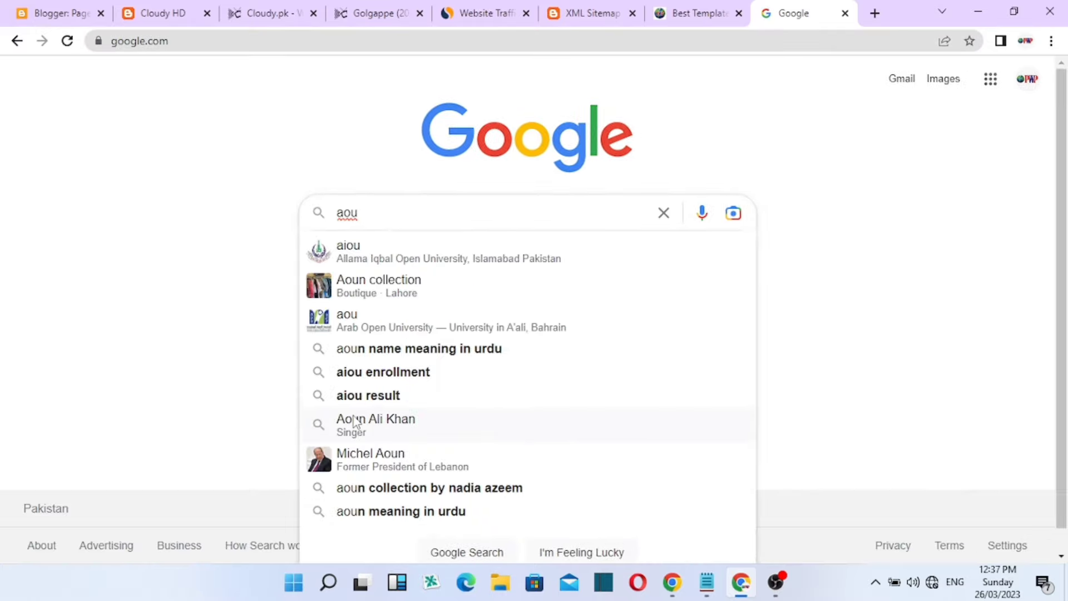
pyautogui.press('BackSpace')
pyautogui.press('BackSpace')
pyautogui.press('BackSpace')
pyautogui.press('BackSpace')
pyautogui.click(356, 422)
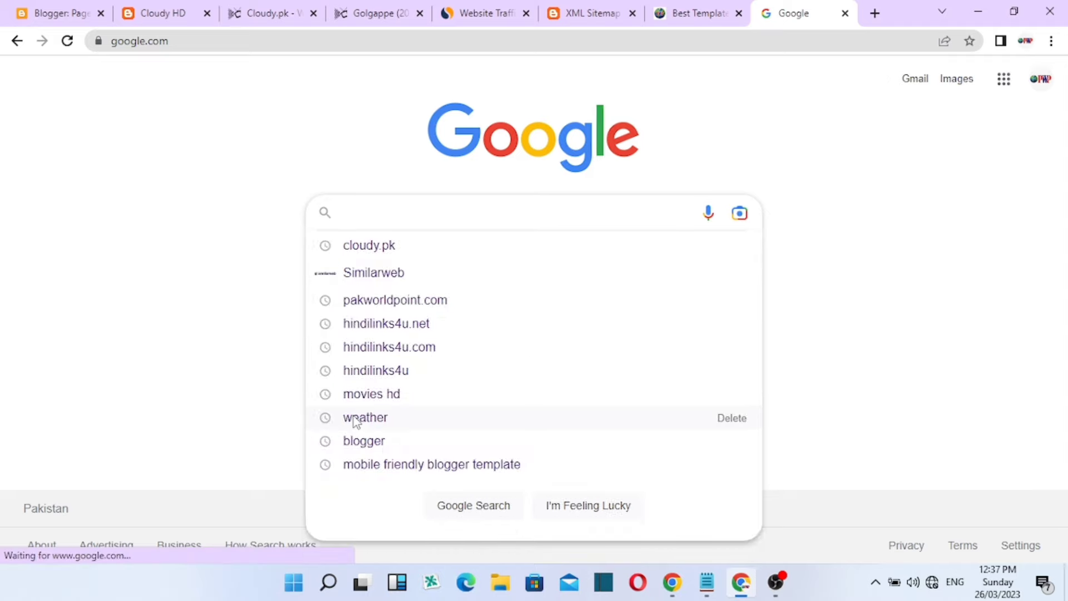
pyautogui.write('about')
pyautogui.write('us')
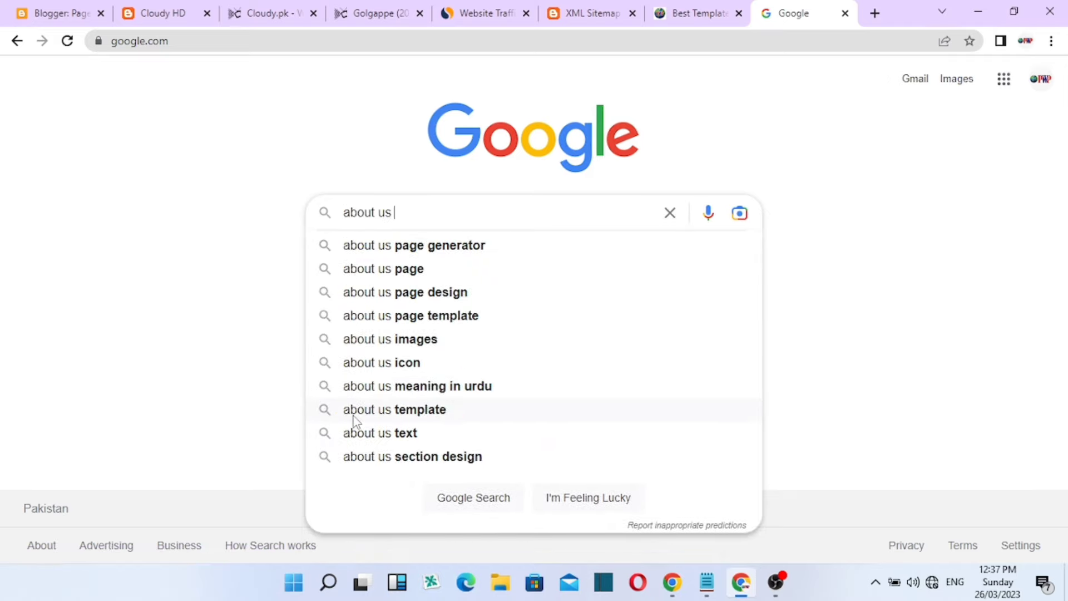
pyautogui.click(475, 246)
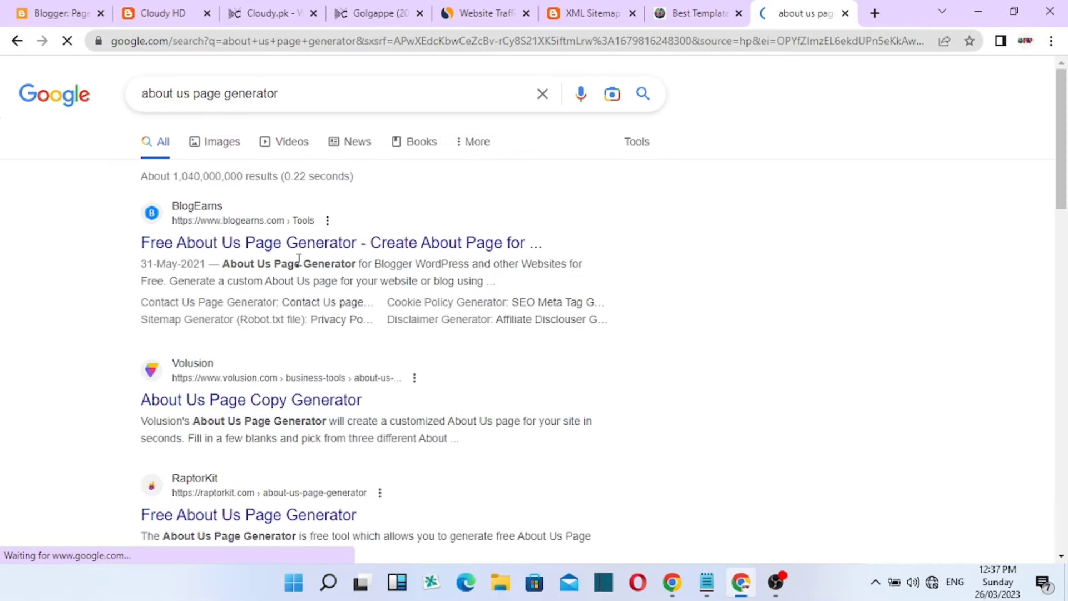
# Look through the search results for About Us page generators, down to the related searches and back up
pyautogui.scroll(-2, 339, 374)
pyautogui.scroll(-5, 321, 372)
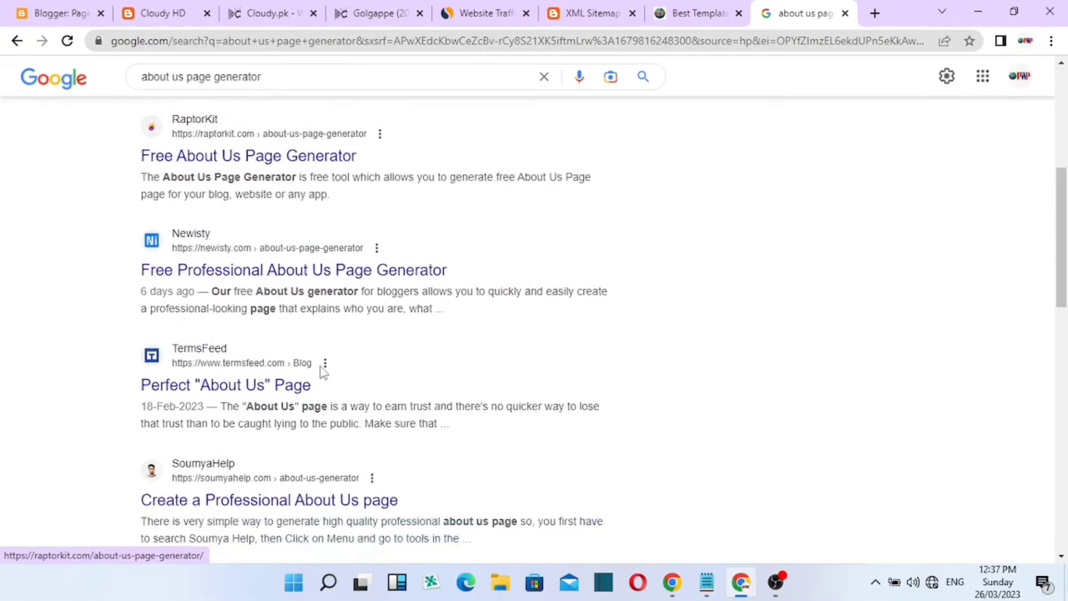
pyautogui.scroll(-1, 290, 429)
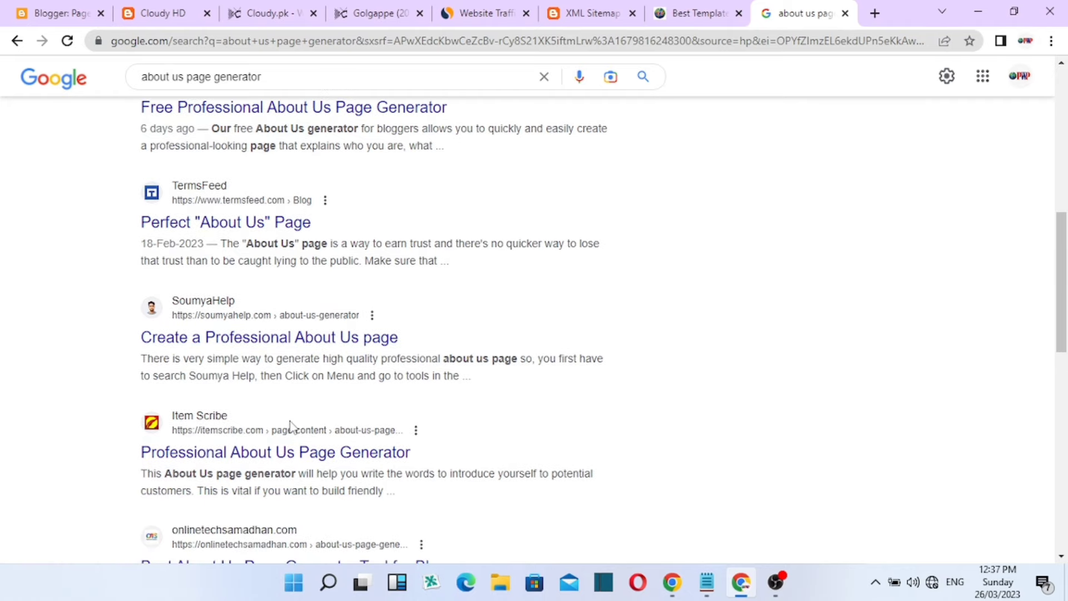
pyautogui.scroll(-4, 288, 431)
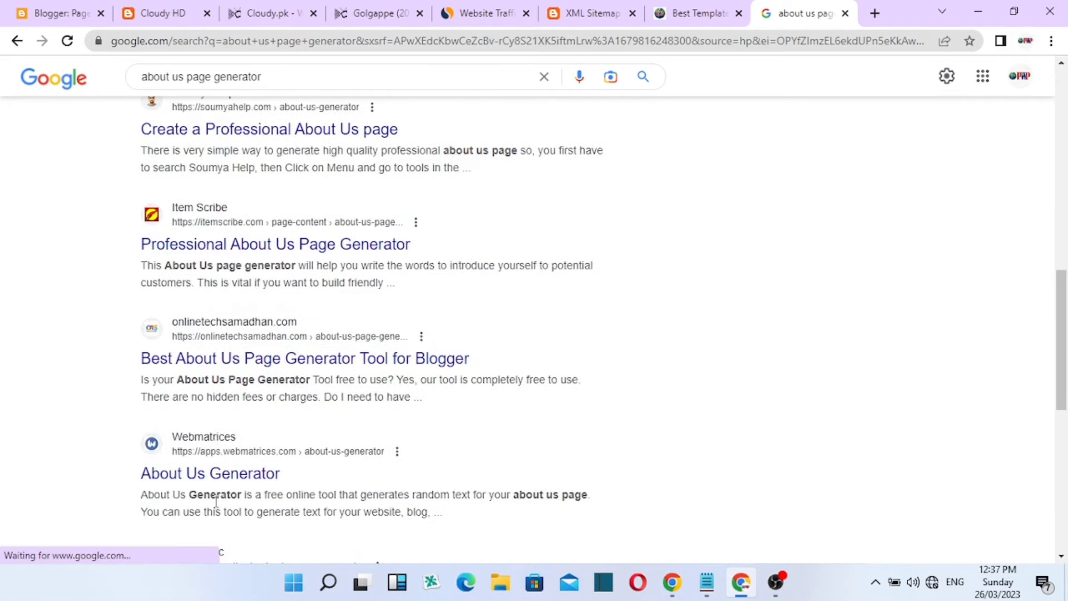
pyautogui.scroll(10, 258, 383)
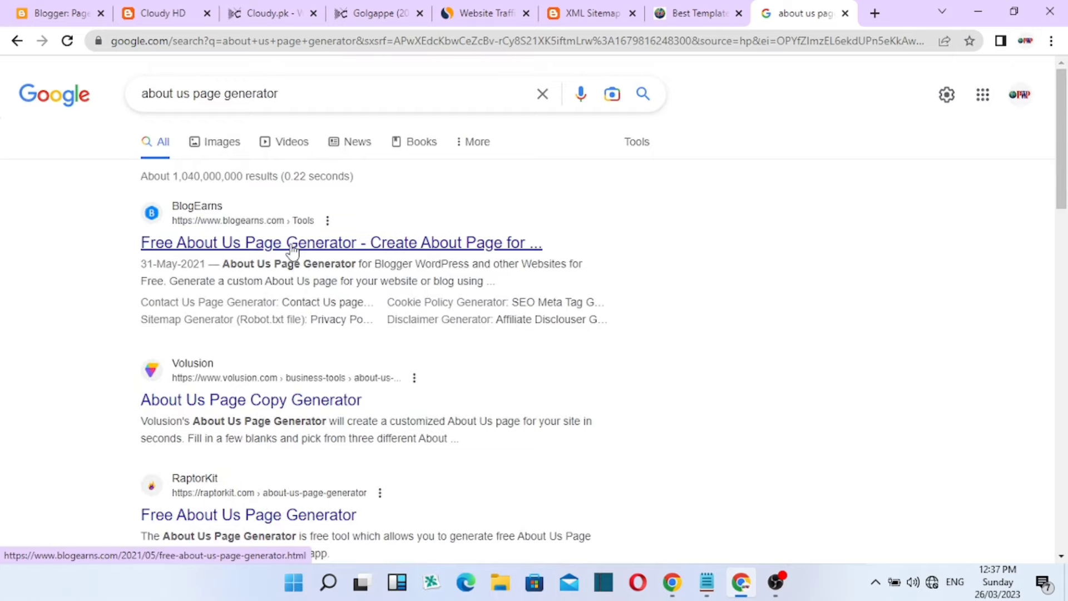
pyautogui.scroll(-8, 281, 351)
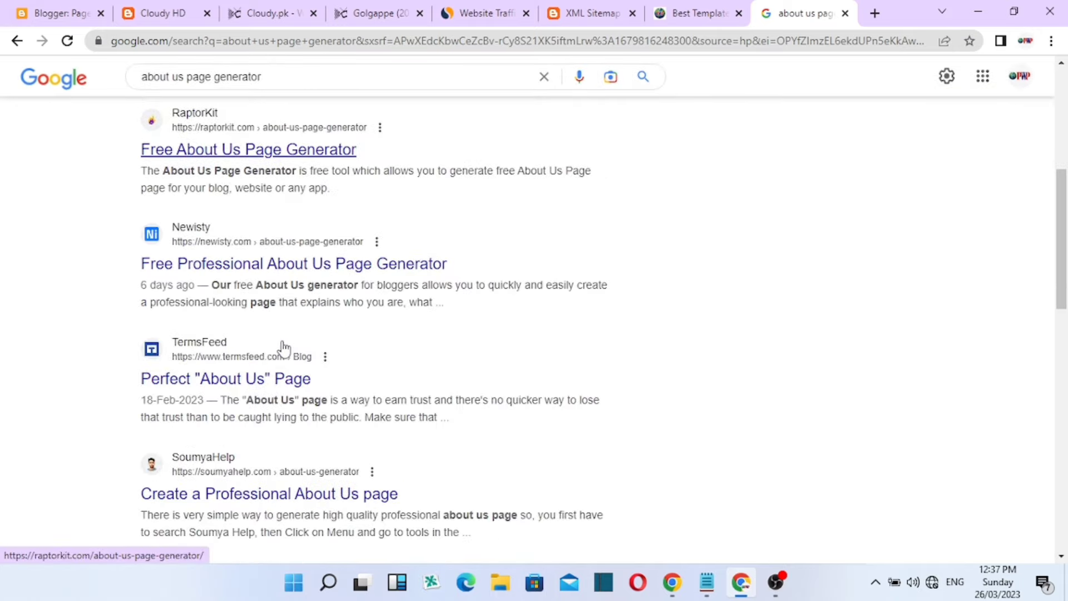
pyautogui.scroll(-13, 283, 349)
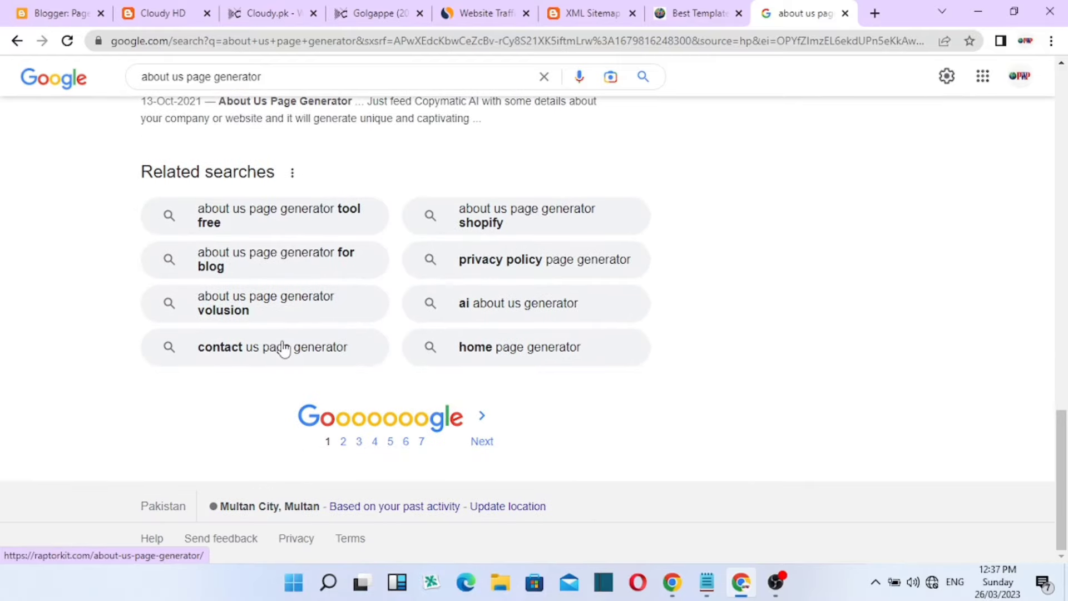
pyautogui.scroll(4, 283, 349)
pyautogui.scroll(15, 283, 349)
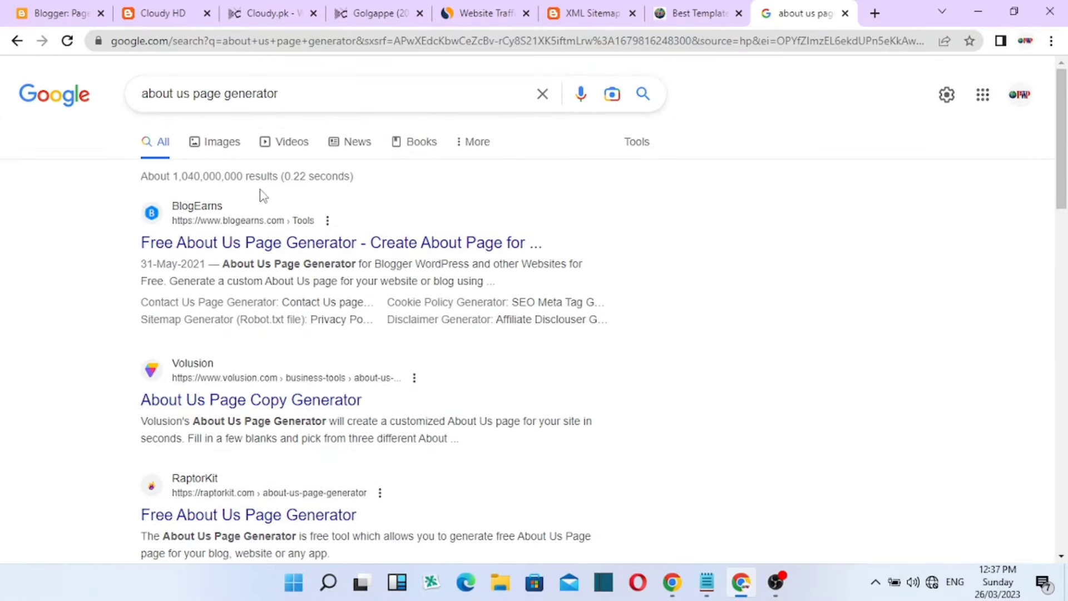
# Recheck the page links in the Cloudy HD footer and return to the Pages list in Blogger
pyautogui.click(148, 21)
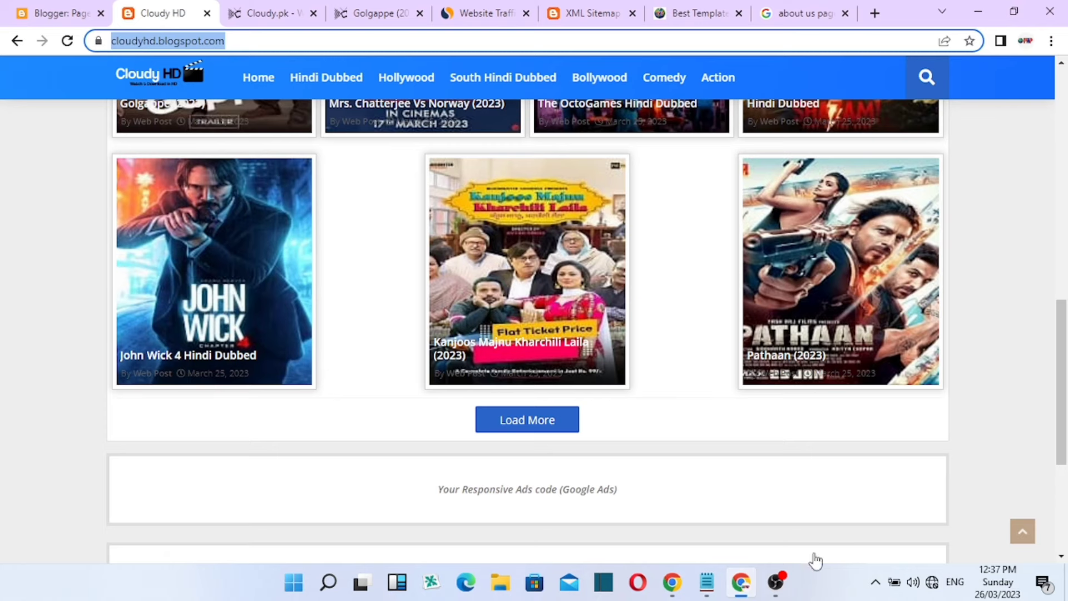
pyautogui.scroll(-5, 769, 499)
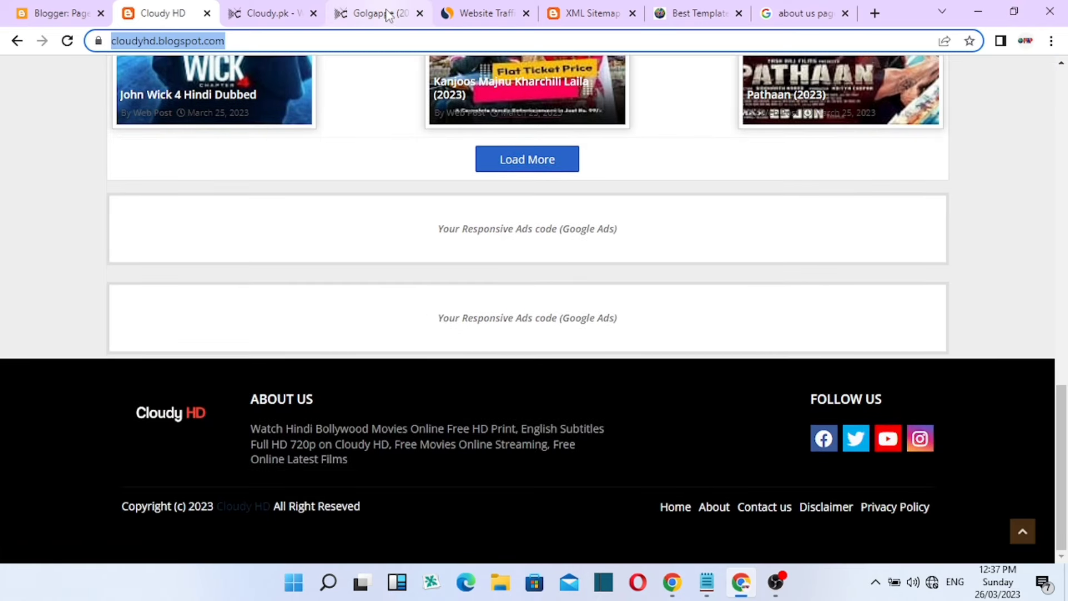
pyautogui.click(58, 12)
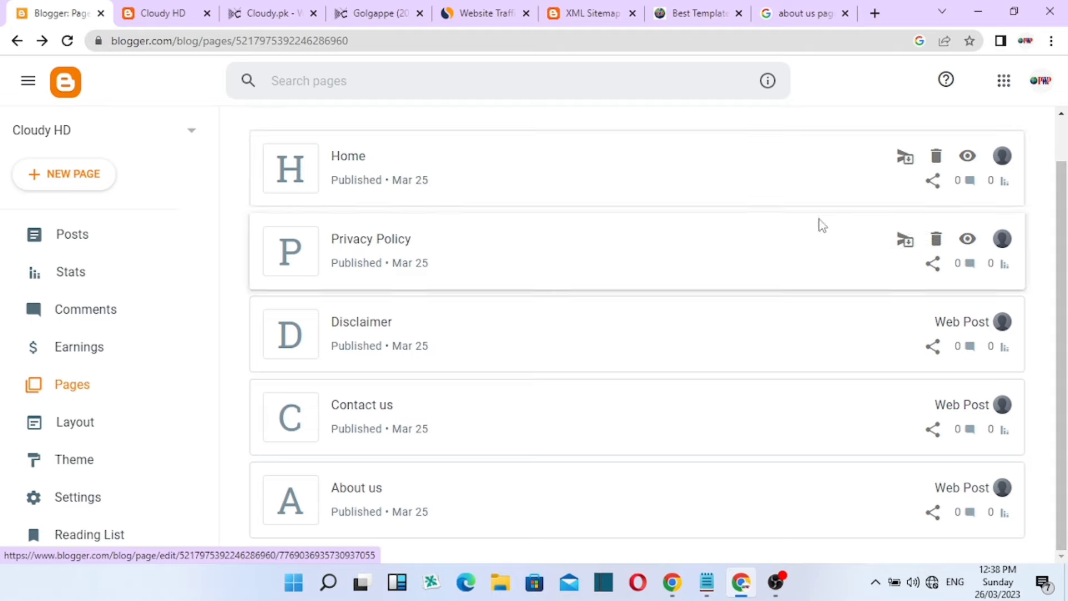
pyautogui.scroll(-2, 111, 389)
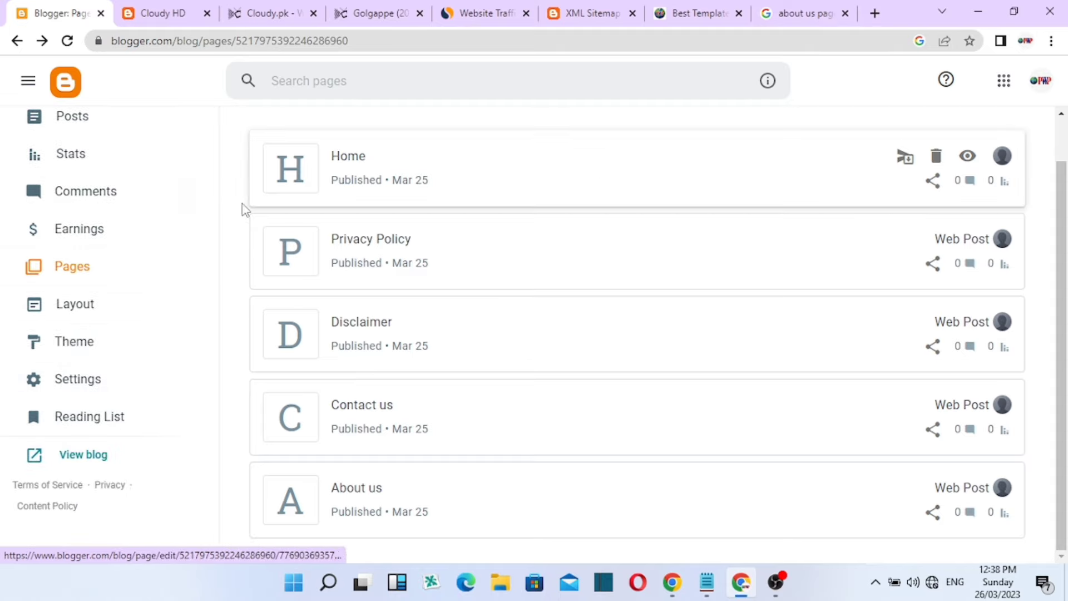
# Open the Cloudy HD layout and bring up the Main Logo header gadget's settings at its image options
pyautogui.click(102, 322)
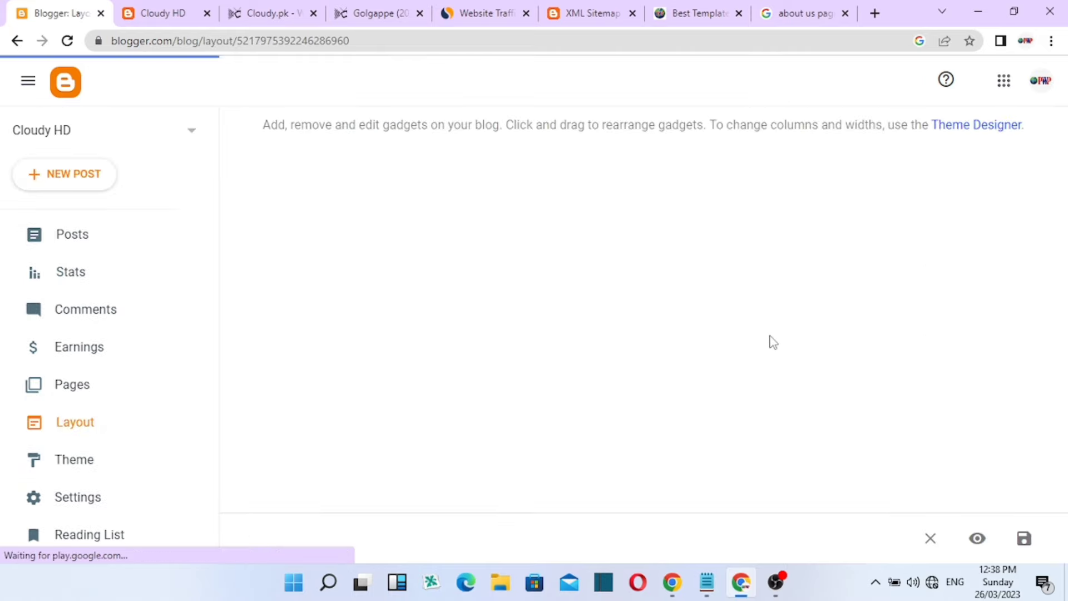
pyautogui.scroll(-4, 959, 324)
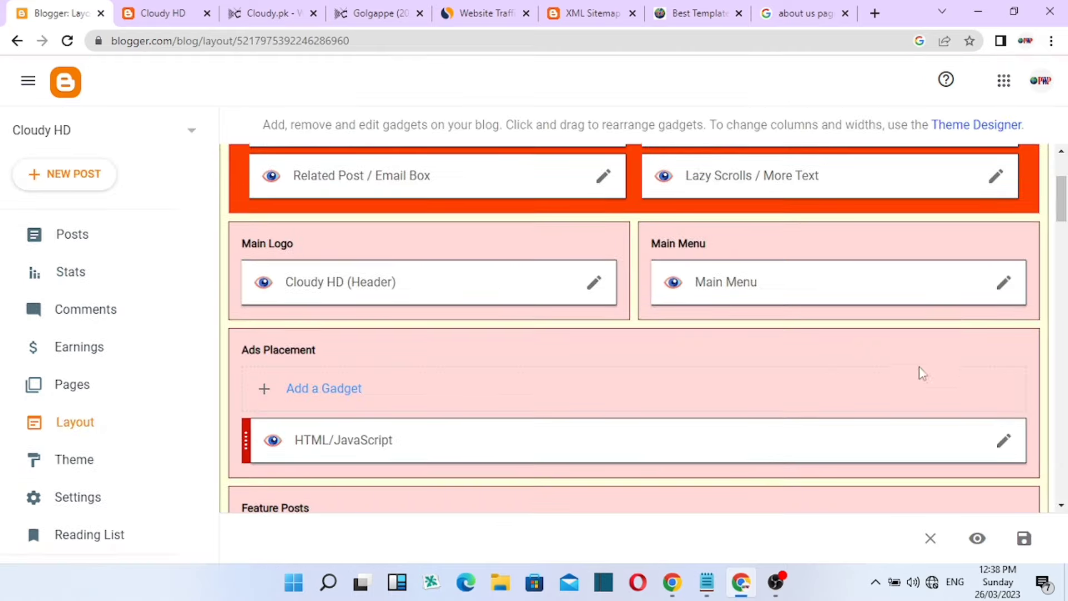
pyautogui.scroll(3, 920, 372)
pyautogui.scroll(-1, 561, 329)
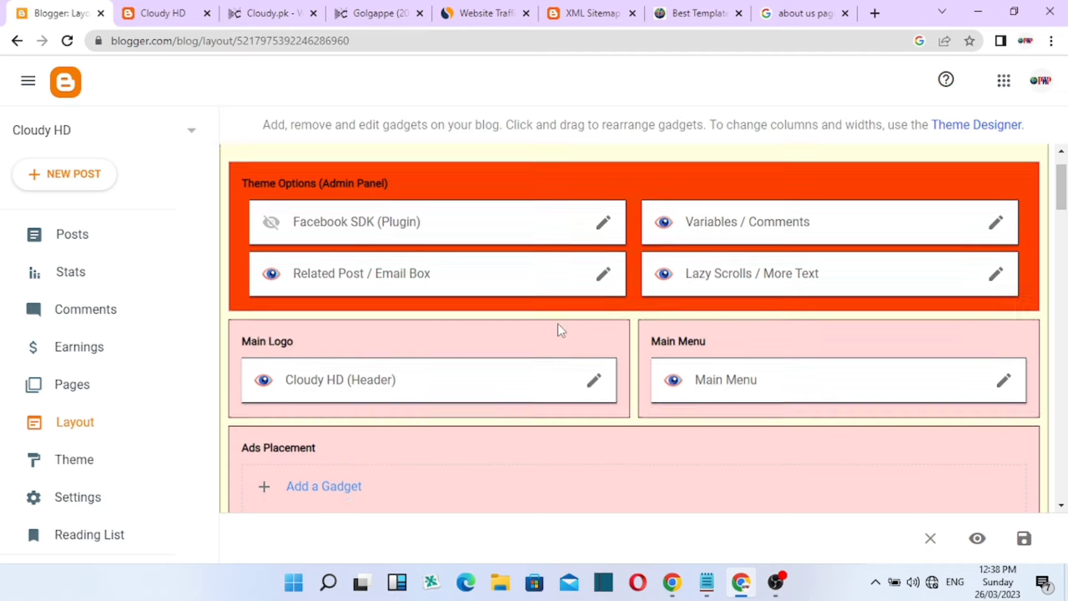
pyautogui.click(593, 338)
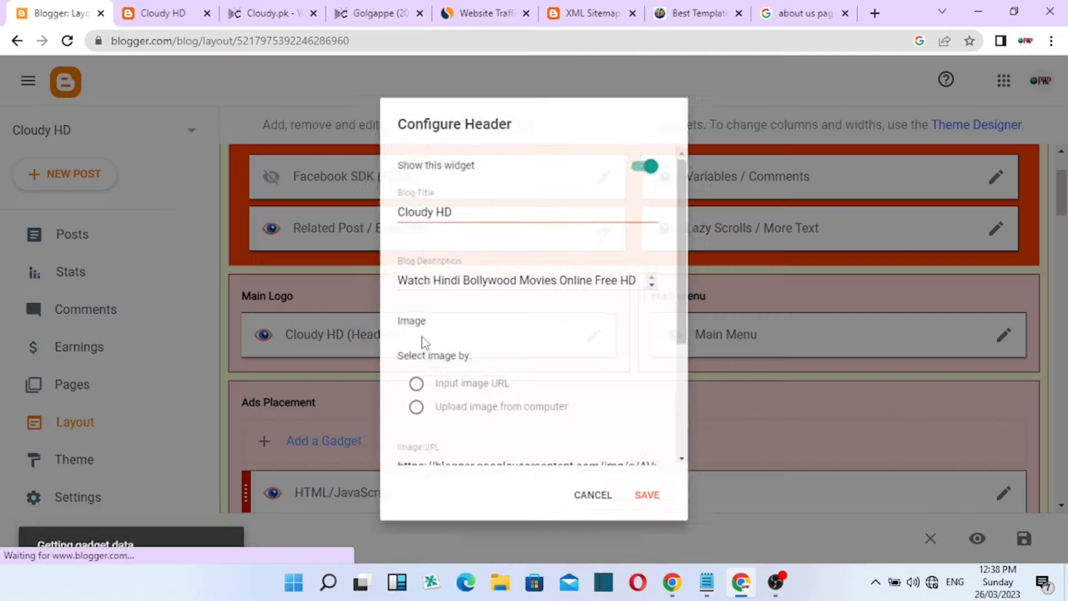
pyautogui.scroll(-1, 581, 354)
pyautogui.scroll(-3, 505, 339)
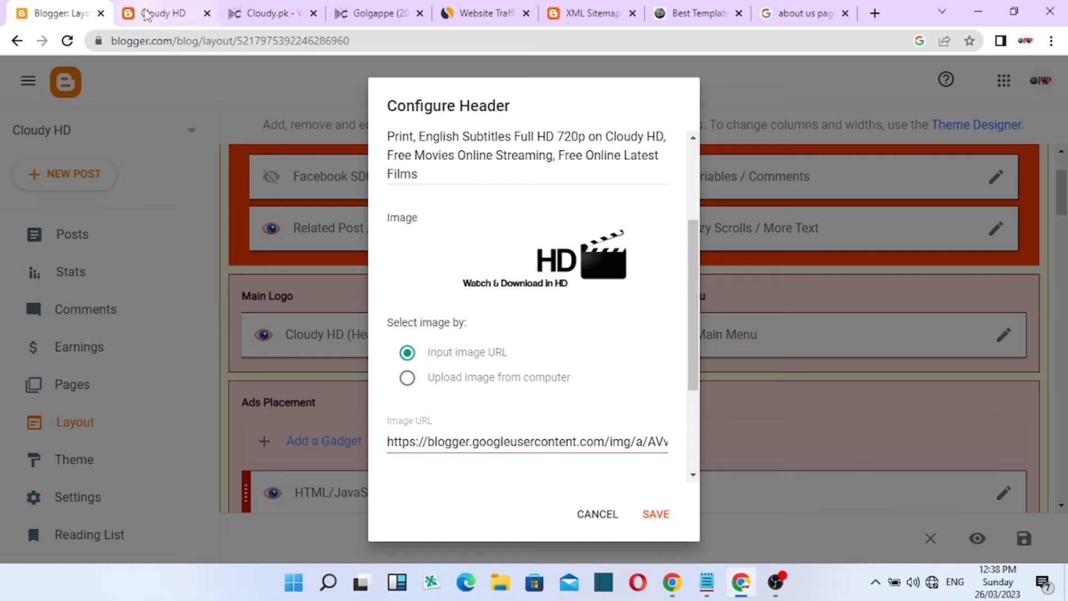
# View the logo at the head of the Cloudy HD home page and return to the header gadget's settings
pyautogui.click(161, 25)
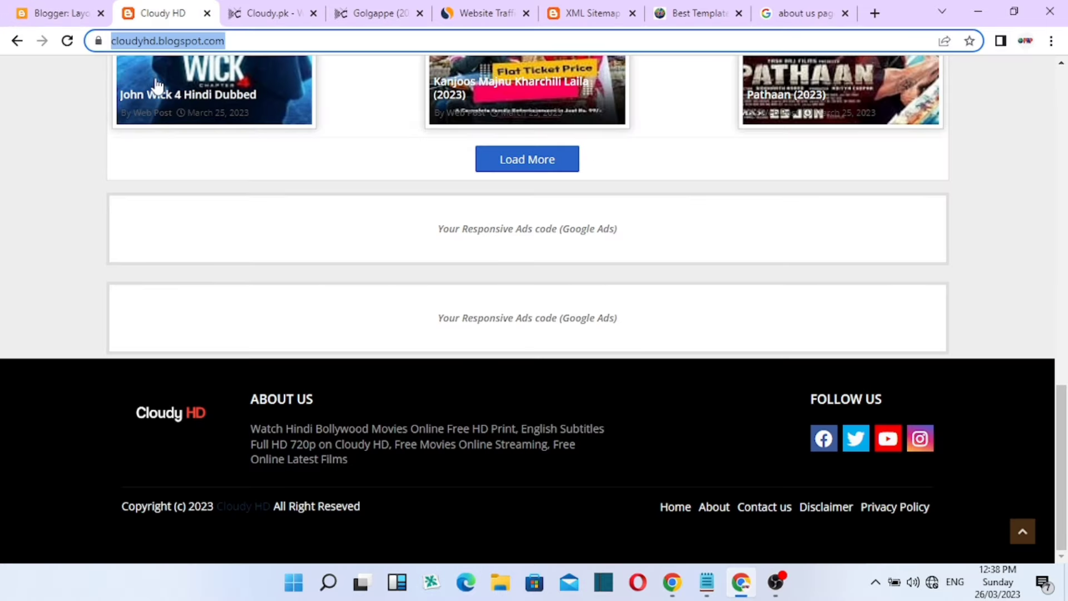
pyautogui.scroll(15, 186, 286)
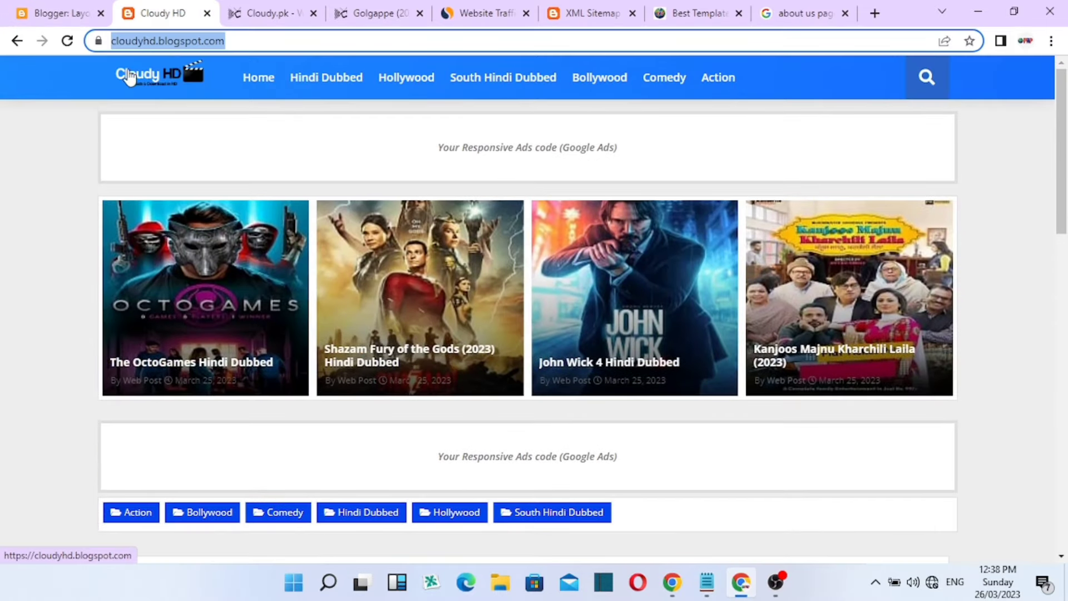
pyautogui.click(70, 15)
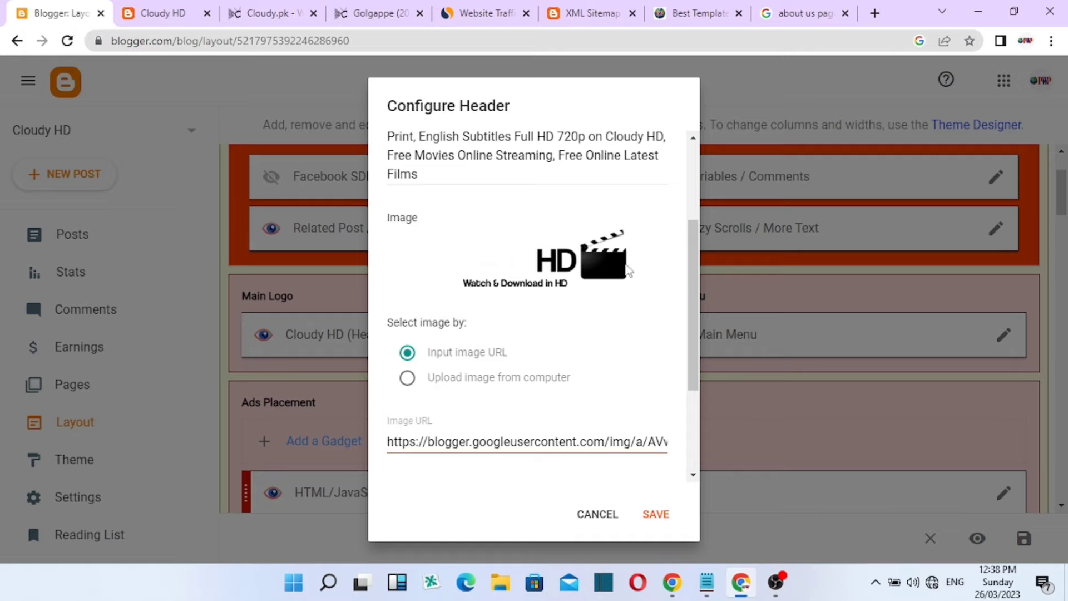
# Review the header image's URL, placement and shrink-to-fit options, and close the header settings without saving
pyautogui.scroll(-3, 618, 456)
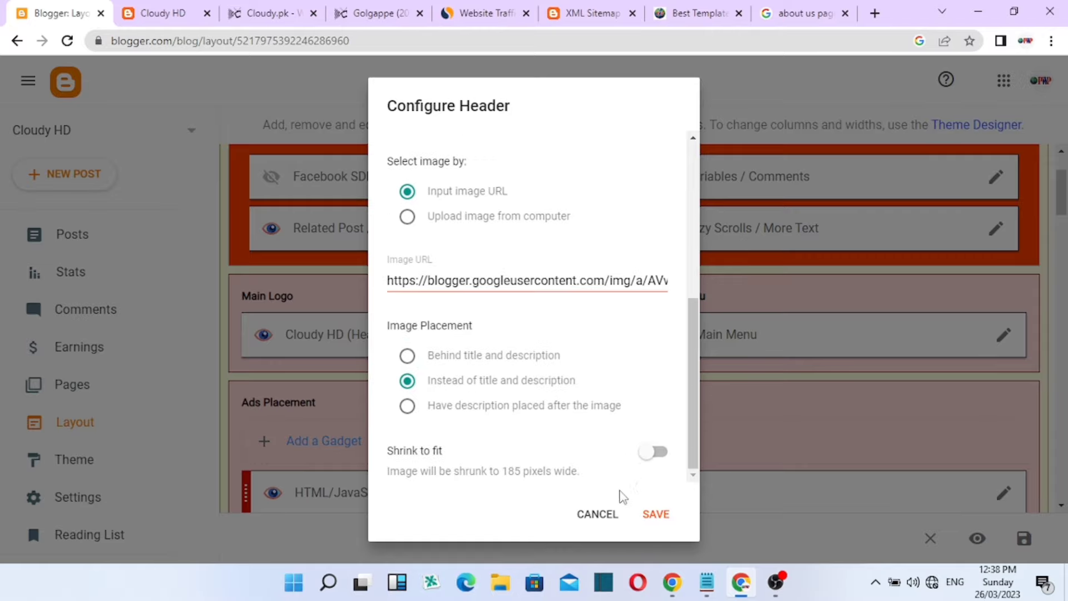
pyautogui.click(606, 514)
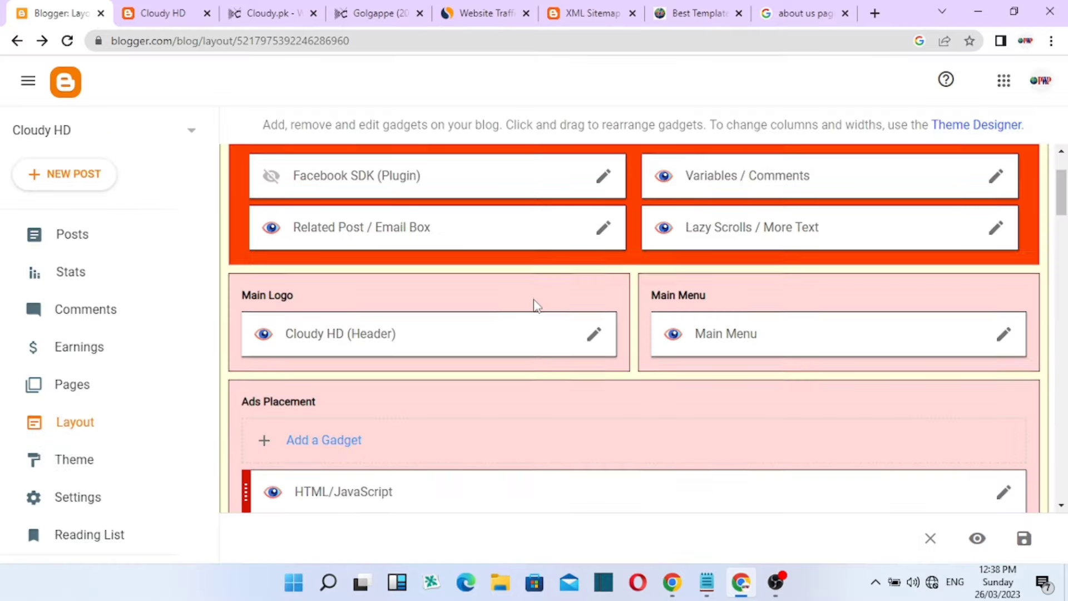
# Open the About Us gadget's settings in the Footer Info section and review its title, caption, link and image
pyautogui.scroll(-5, 535, 303)
pyautogui.scroll(-15, 533, 299)
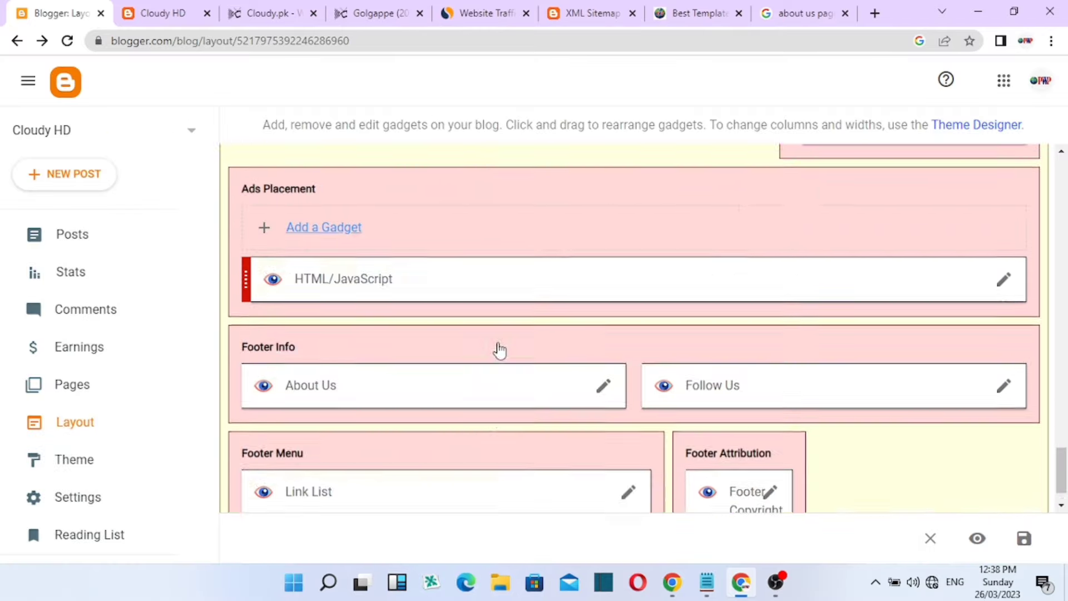
pyautogui.click(612, 341)
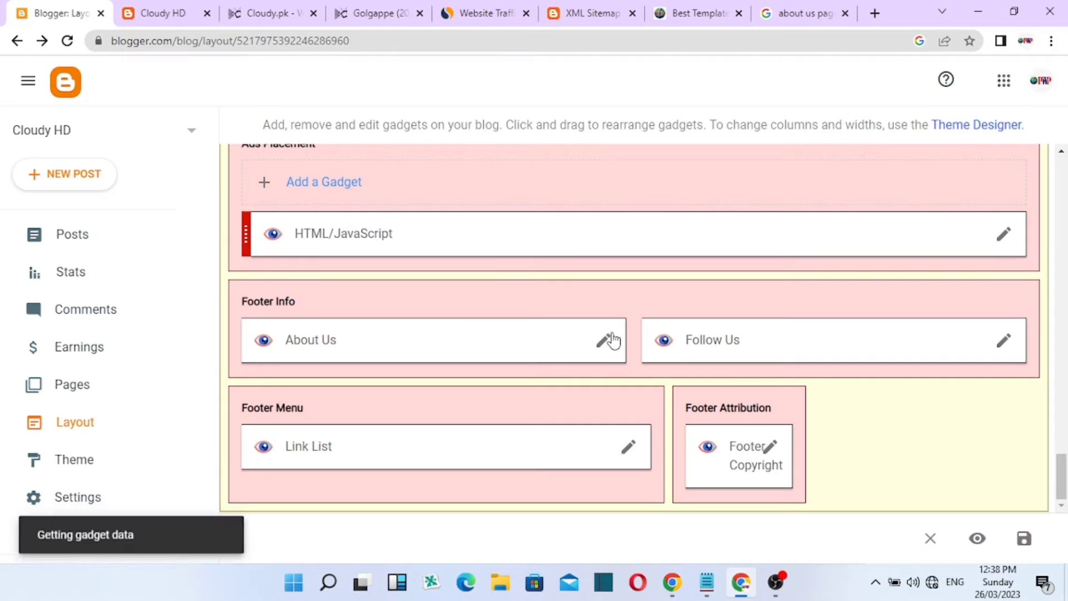
pyautogui.scroll(-3, 445, 389)
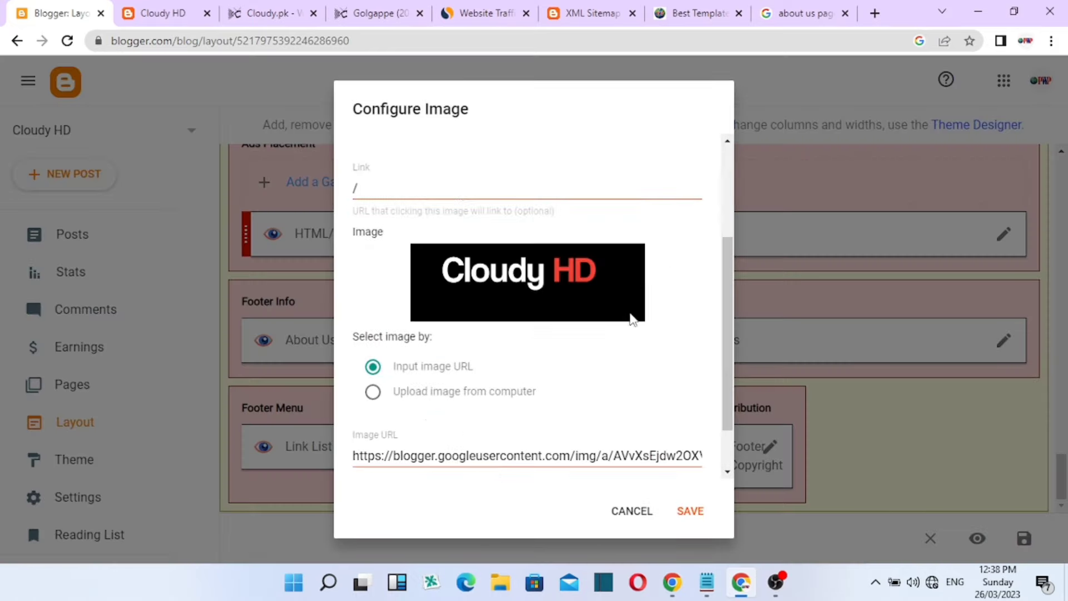
pyautogui.scroll(3, 543, 274)
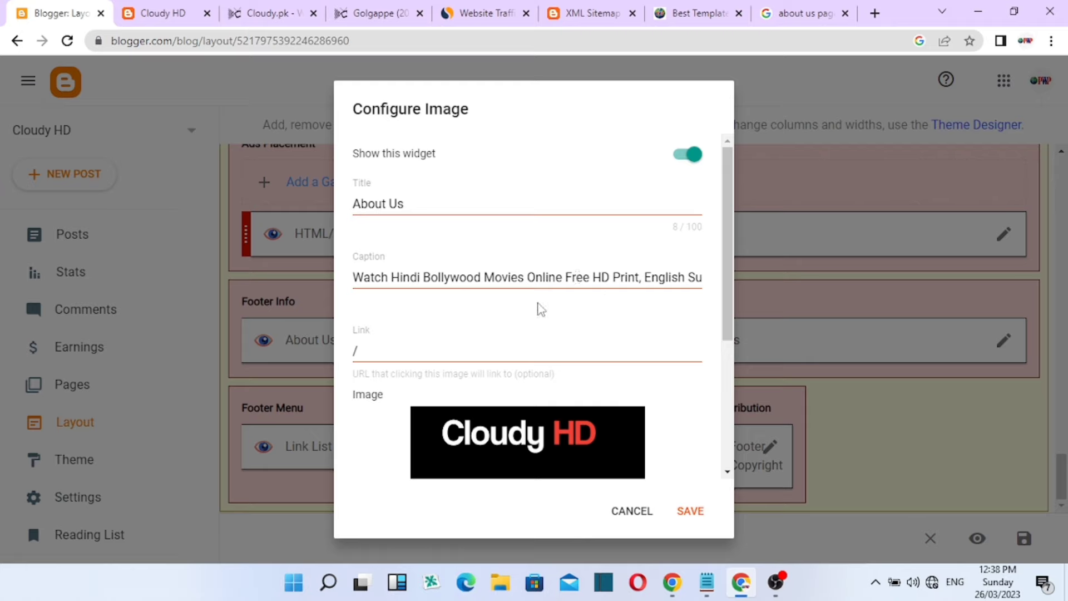
pyautogui.scroll(-2, 462, 351)
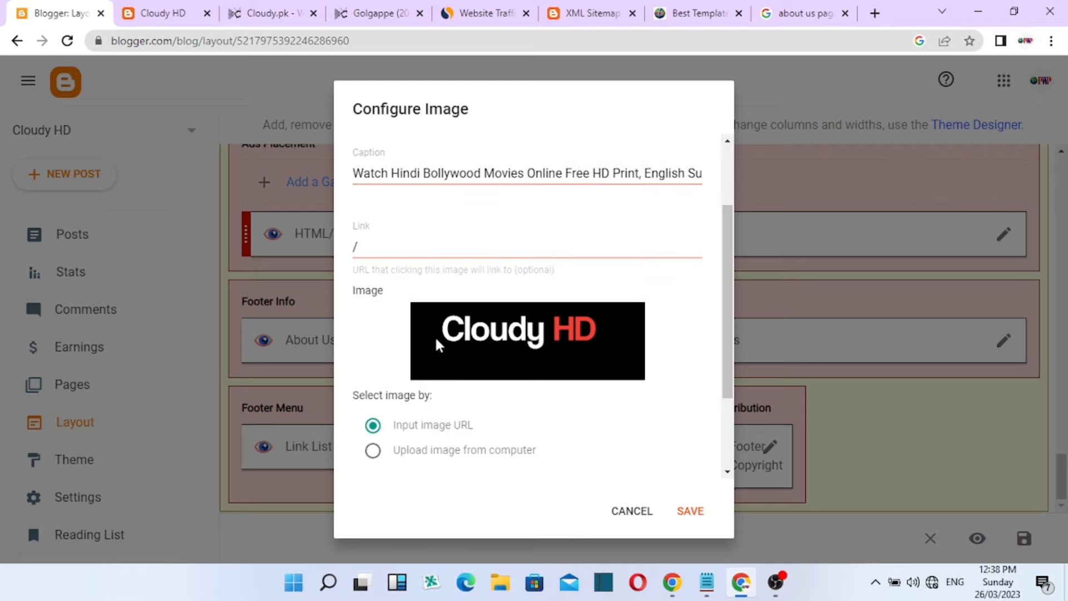
# Check the About Us block in the live Cloudy HD footer, and leave the gadget's settings in Blogger without saving
pyautogui.click(139, 15)
pyautogui.scroll(-10, 259, 224)
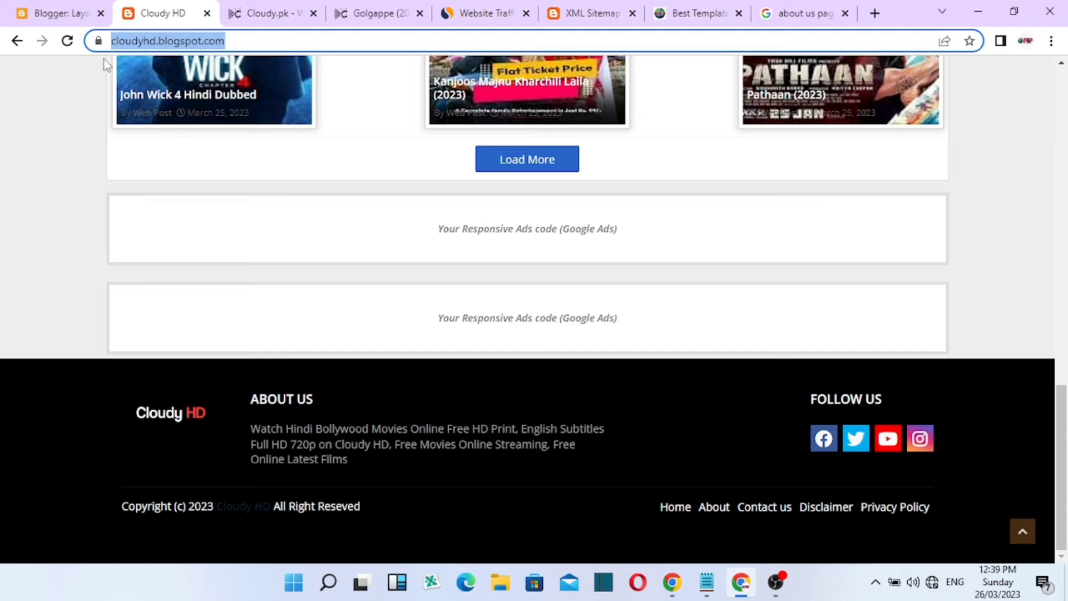
pyautogui.click(82, 12)
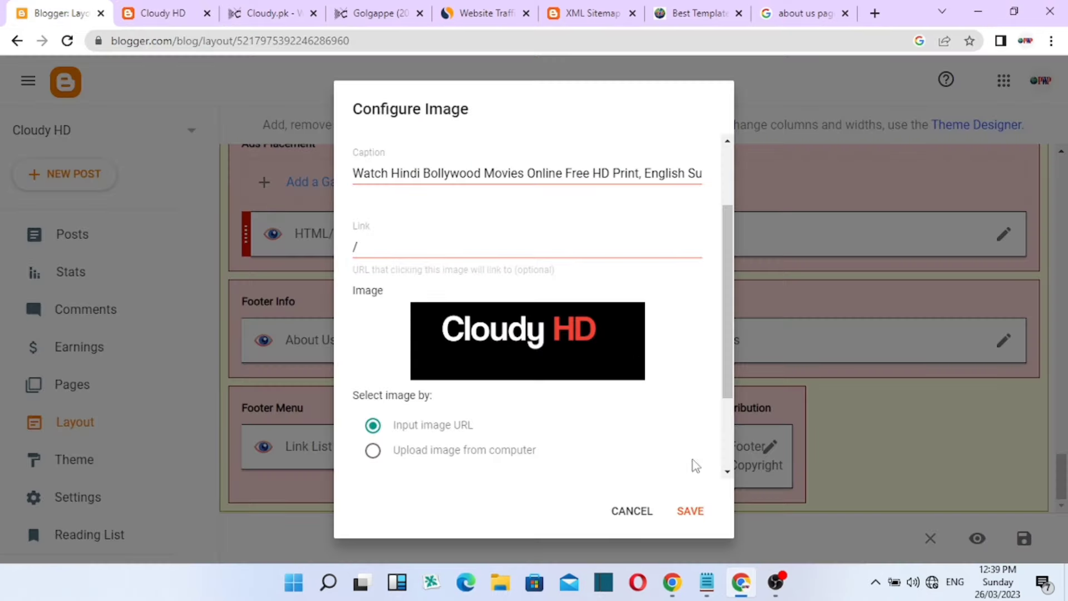
pyautogui.click(634, 514)
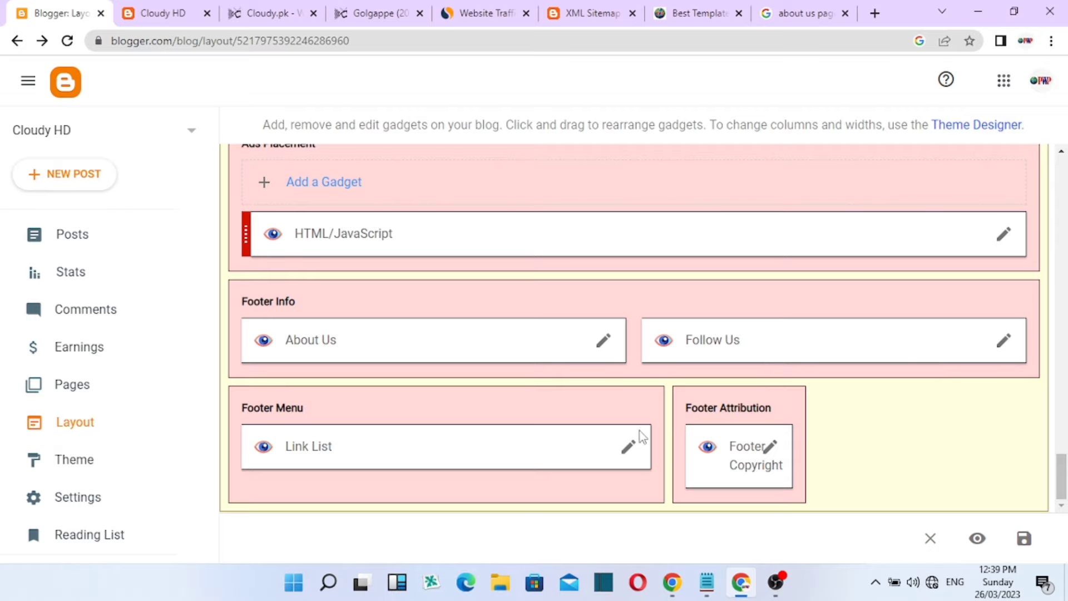
# Review the page links in the Footer Menu's Link List gadget and close it without saving
pyautogui.click(631, 448)
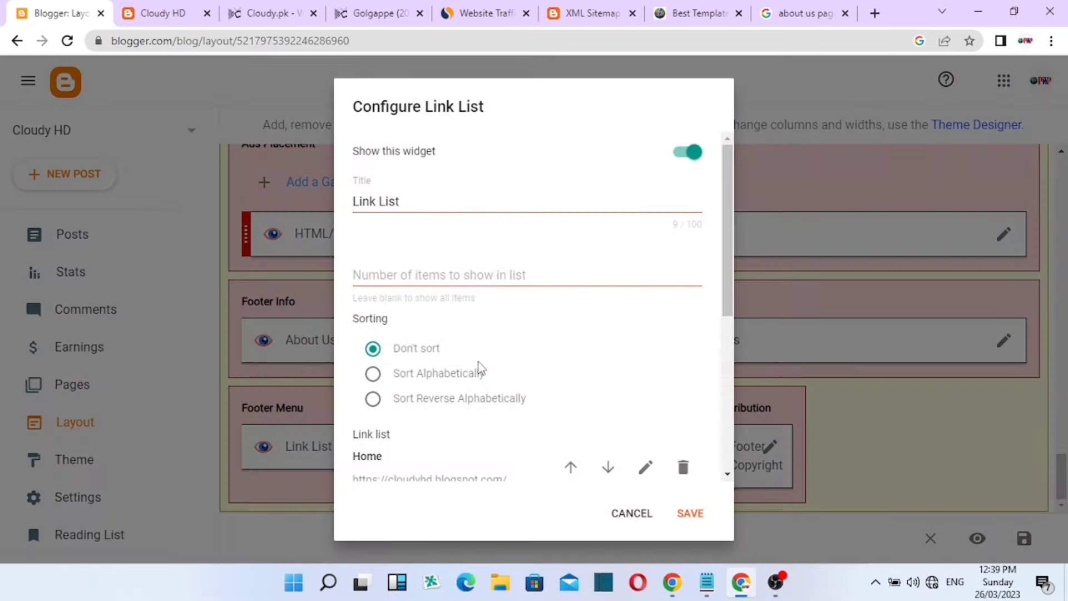
pyautogui.scroll(-5, 476, 365)
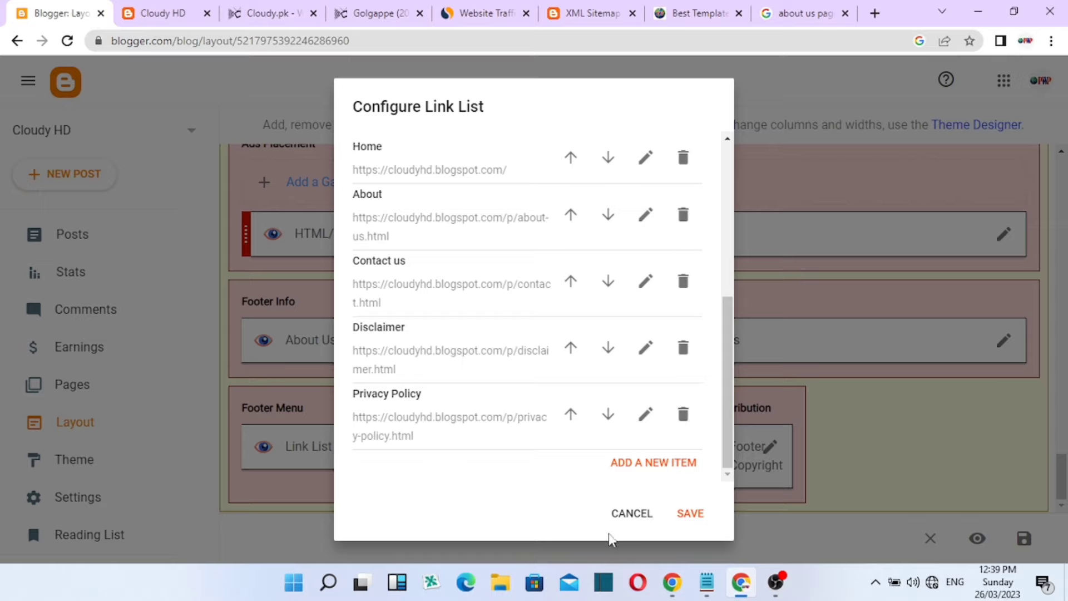
pyautogui.click(628, 515)
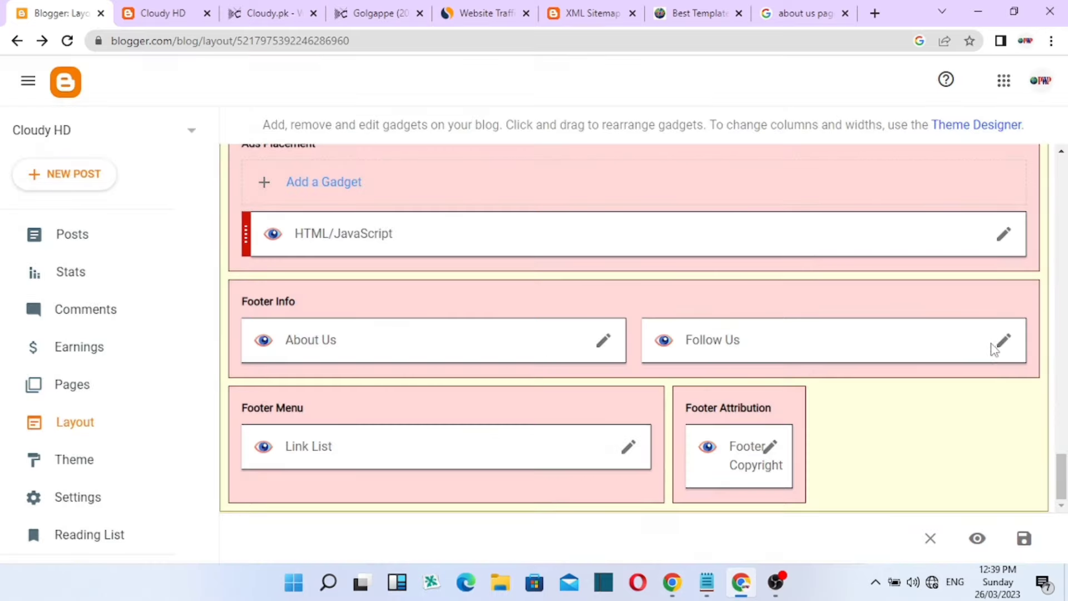
# Review the social media entries in the Follow Us gadget's link list and close it without saving
pyautogui.click(1002, 342)
pyautogui.scroll(-3, 562, 336)
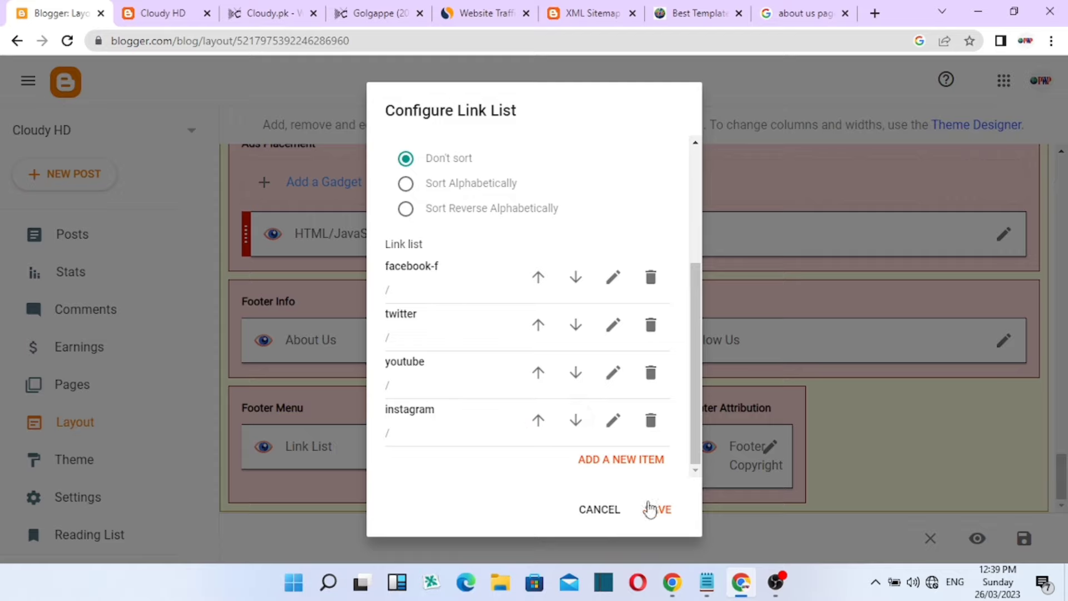
pyautogui.click(592, 515)
# Look over the layout's sidebar, inside-post ad, feature post and ads placement sections, back up to the Theme Options
pyautogui.scroll(5, 828, 315)
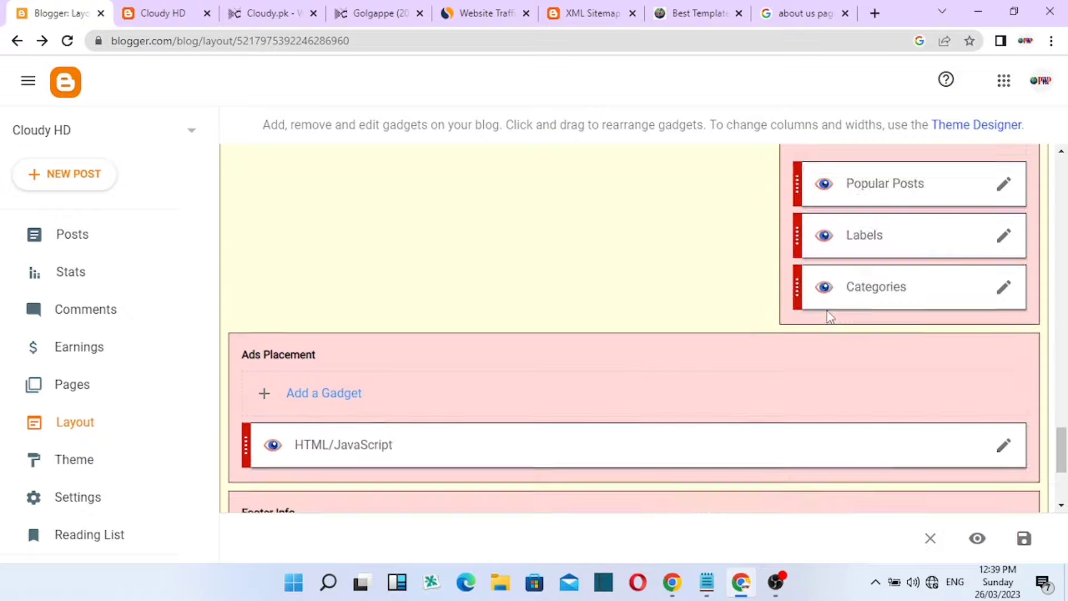
pyautogui.scroll(15, 841, 368)
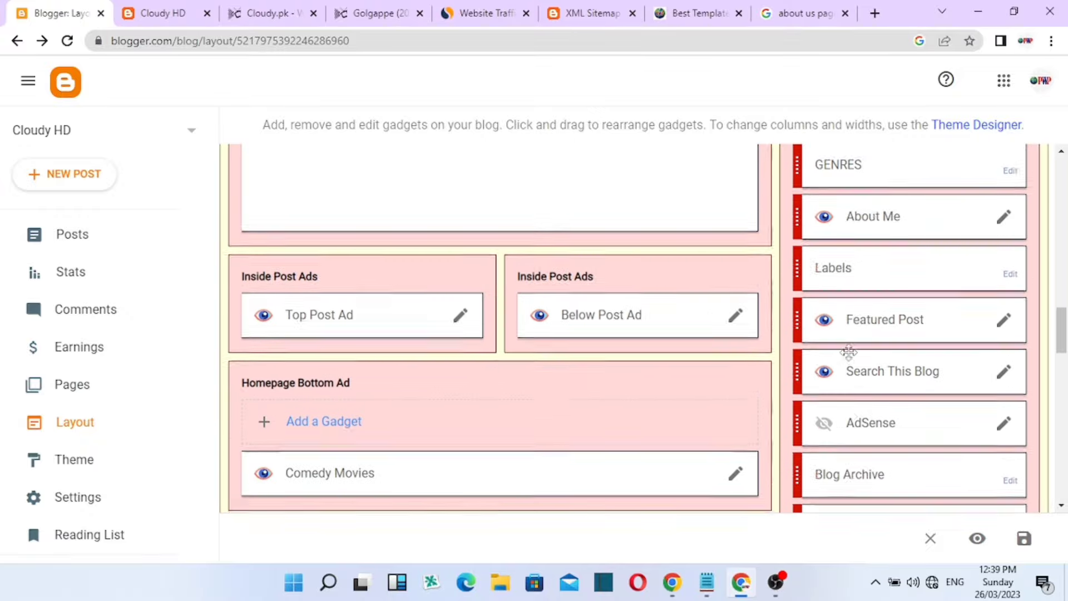
pyautogui.scroll(15, 849, 353)
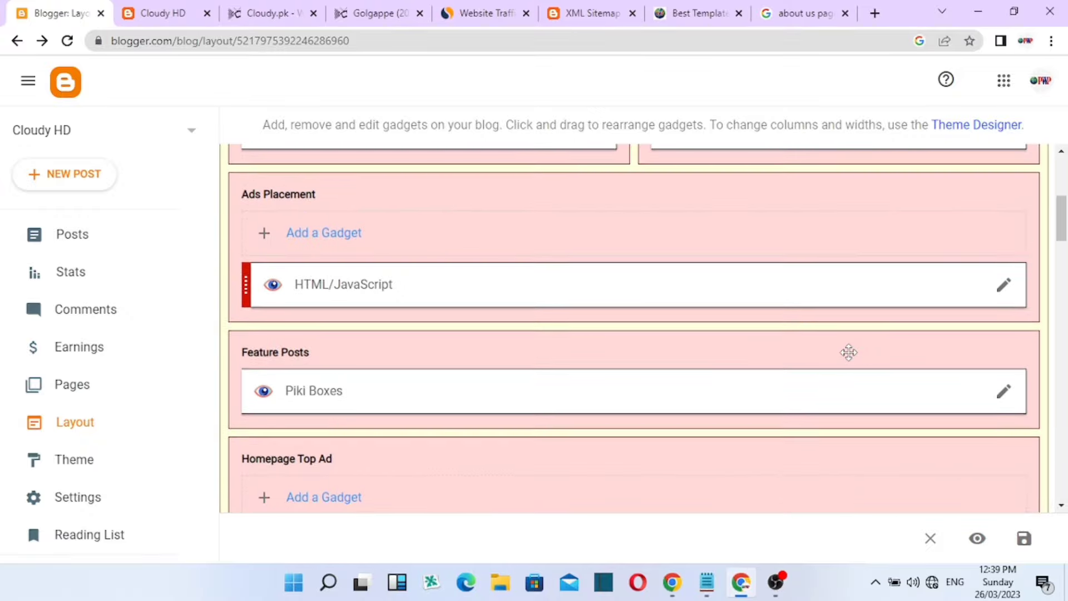
pyautogui.scroll(2, 749, 321)
pyautogui.scroll(-8, 739, 341)
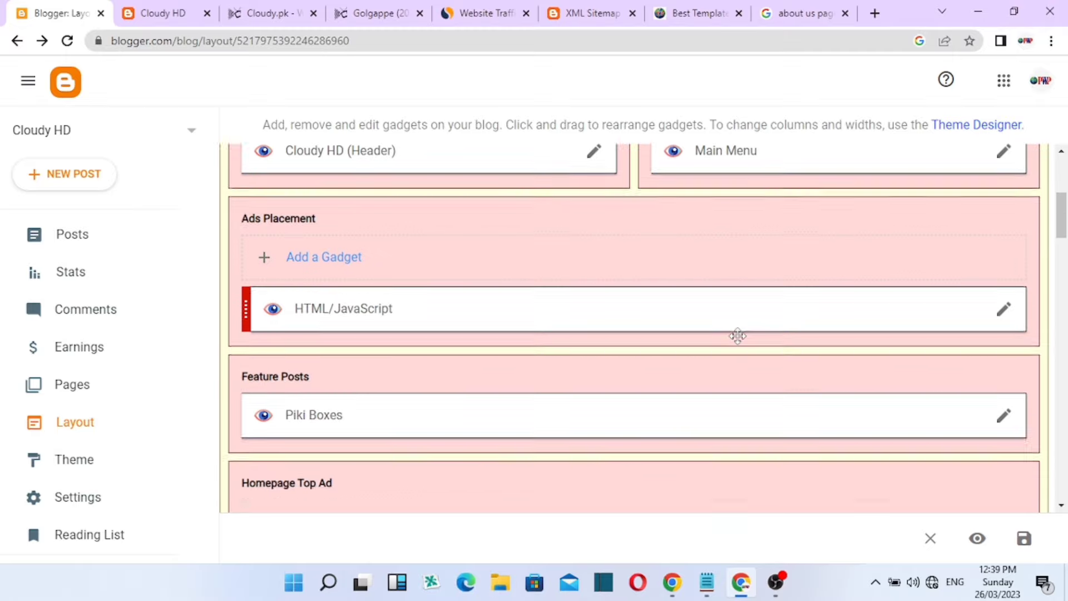
pyautogui.scroll(8, 740, 345)
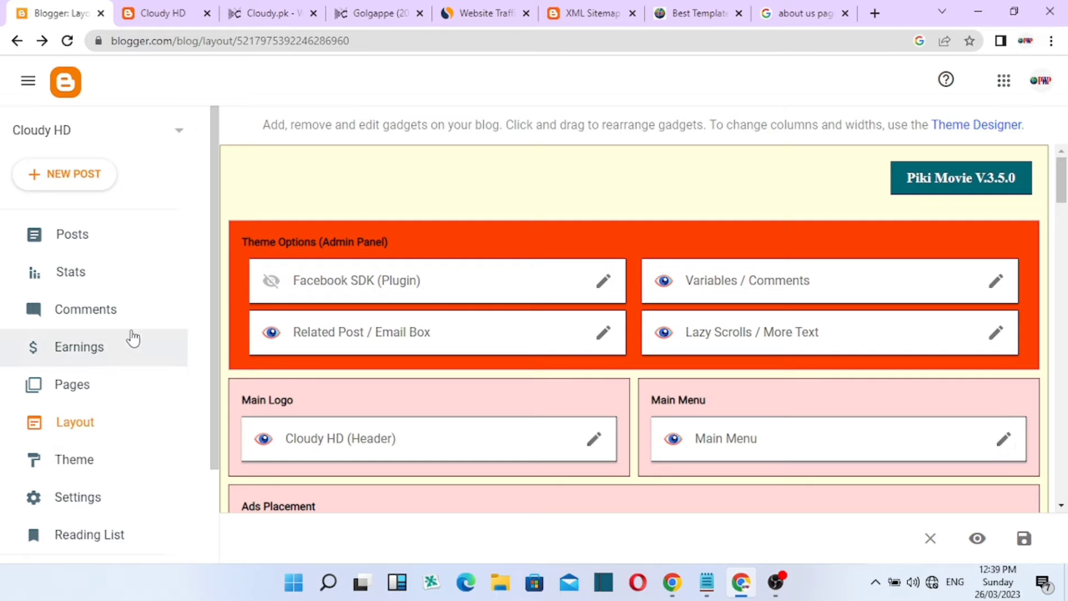
# Open the blog's stats and Posts list in Blogger, and look over the movie posts on the Cloudy HD home page
pyautogui.click(94, 270)
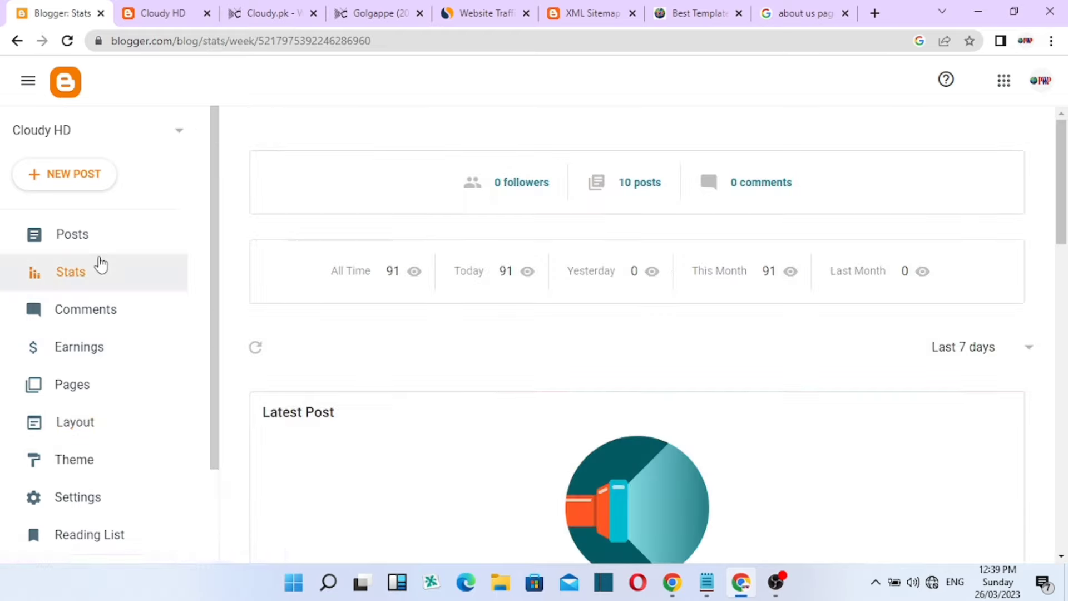
pyautogui.click(106, 238)
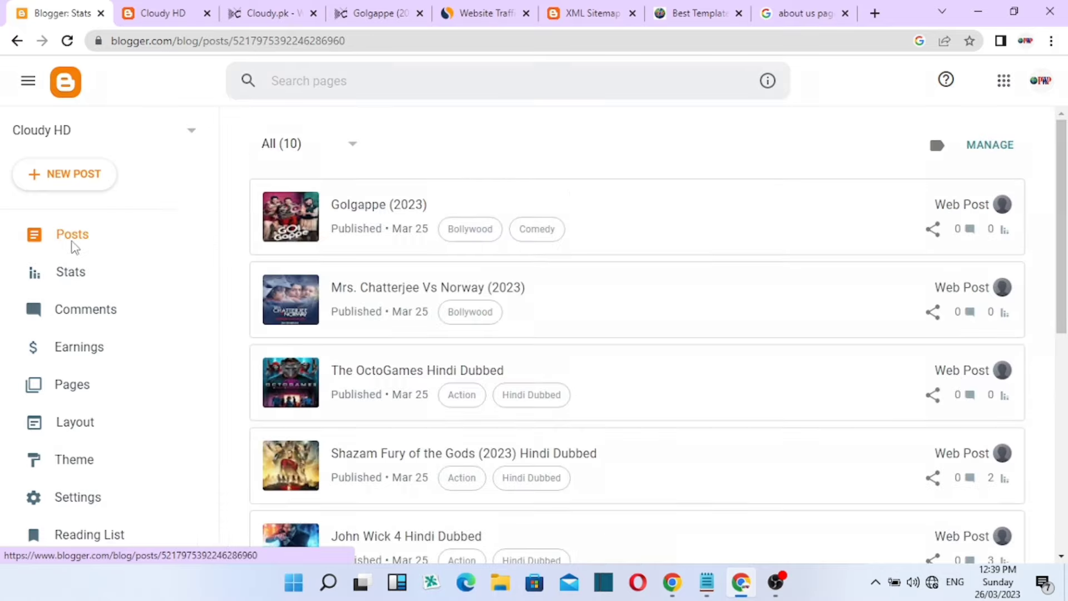
pyautogui.click(159, 12)
pyautogui.scroll(10, 500, 261)
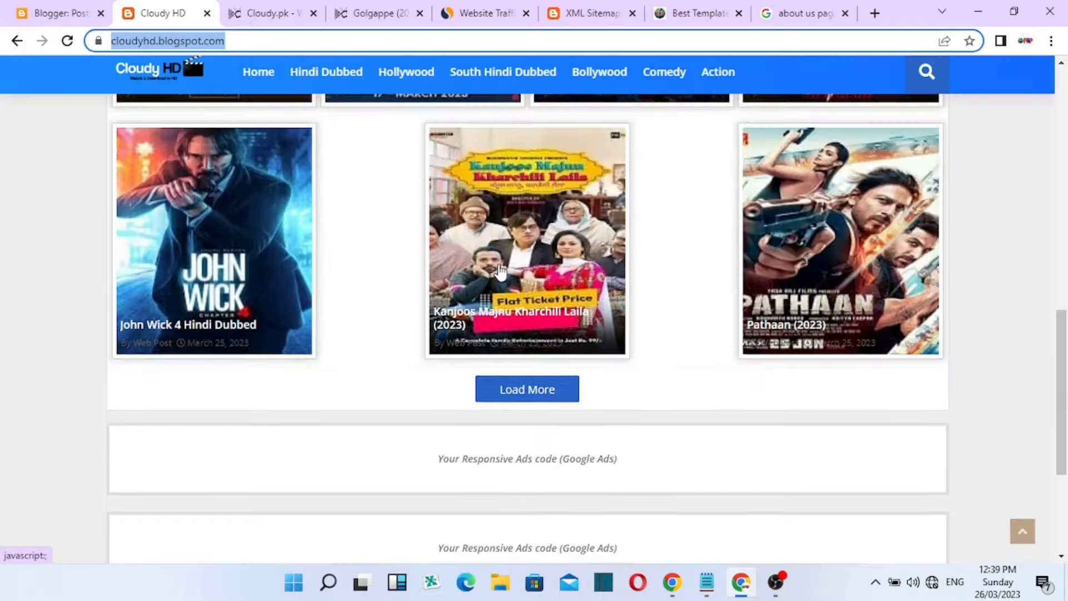
pyautogui.scroll(4, 474, 286)
pyautogui.scroll(-6, 474, 286)
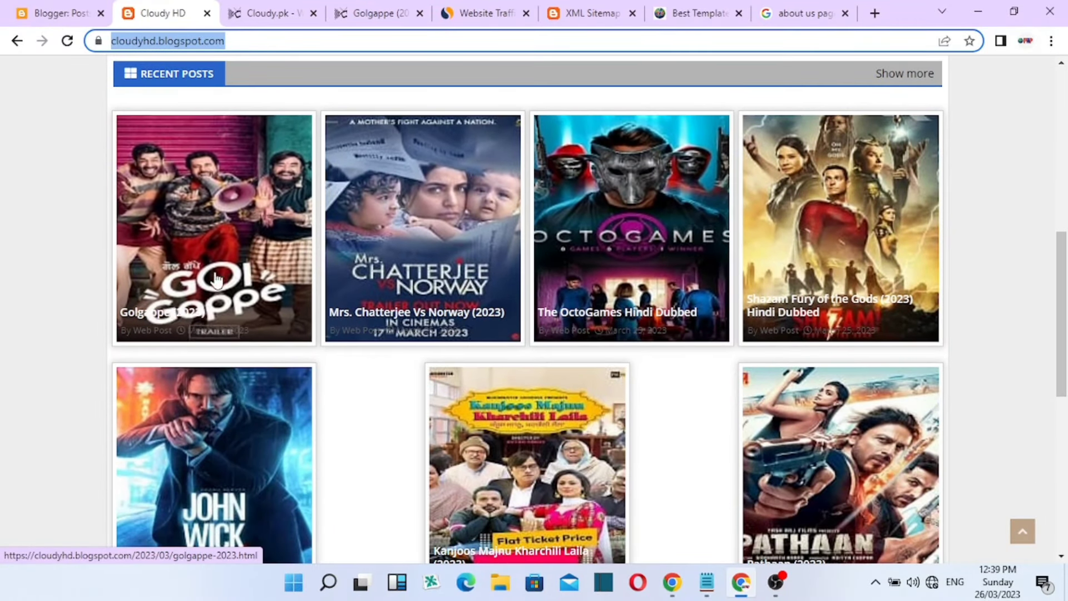
pyautogui.scroll(8, 659, 340)
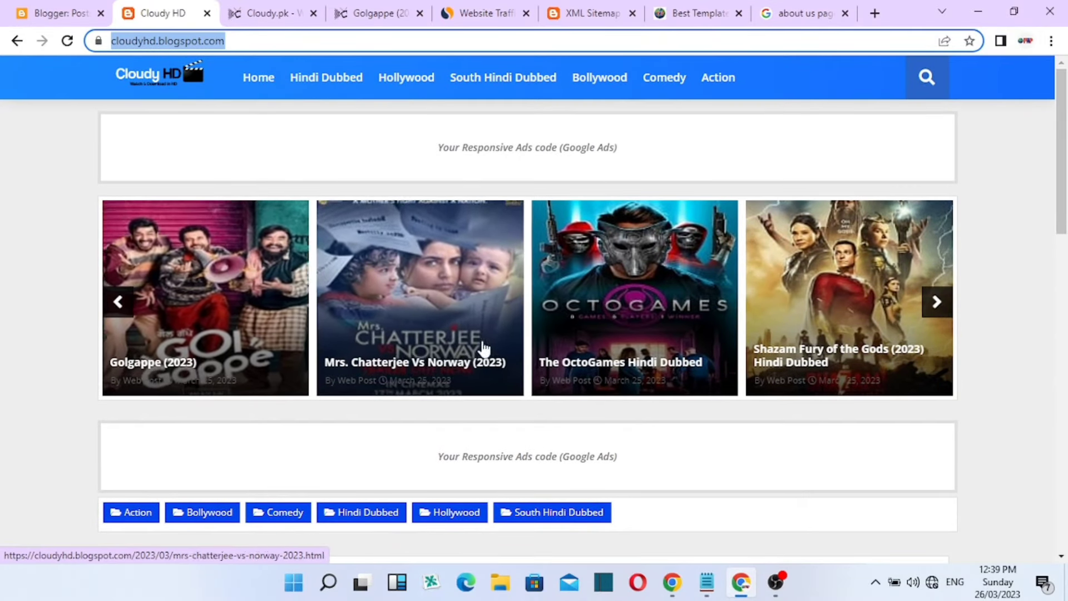
# Open the Mrs. Chatterjee Vs Norway (2023) post on Cloudy HD and examine its ad slots, play instructions, embedded players and download links
pyautogui.click(337, 365)
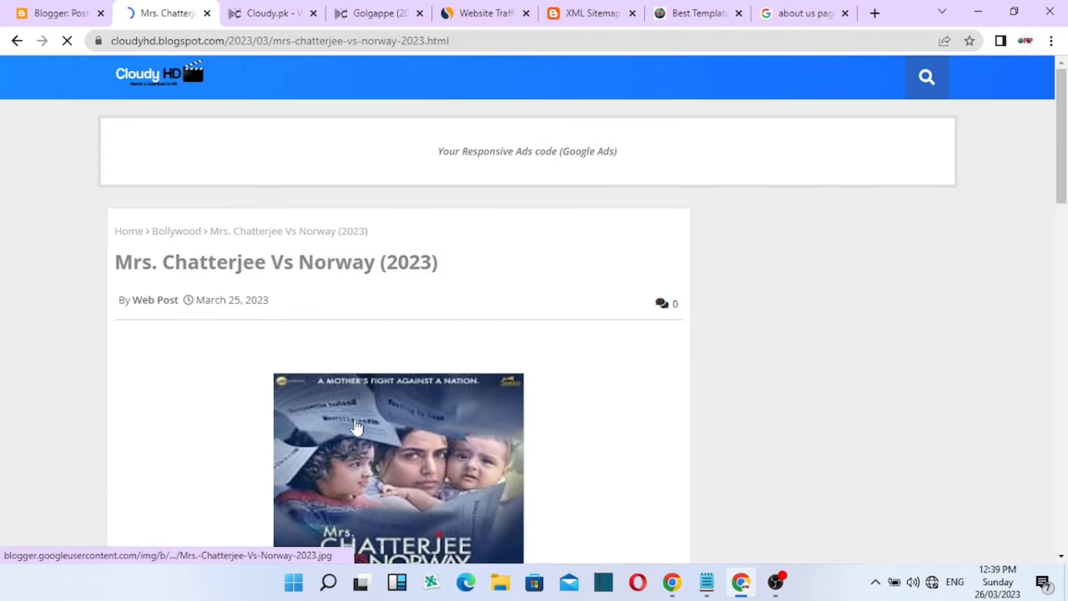
pyautogui.scroll(-1, 371, 355)
pyautogui.scroll(-8, 371, 352)
pyautogui.scroll(10, 369, 352)
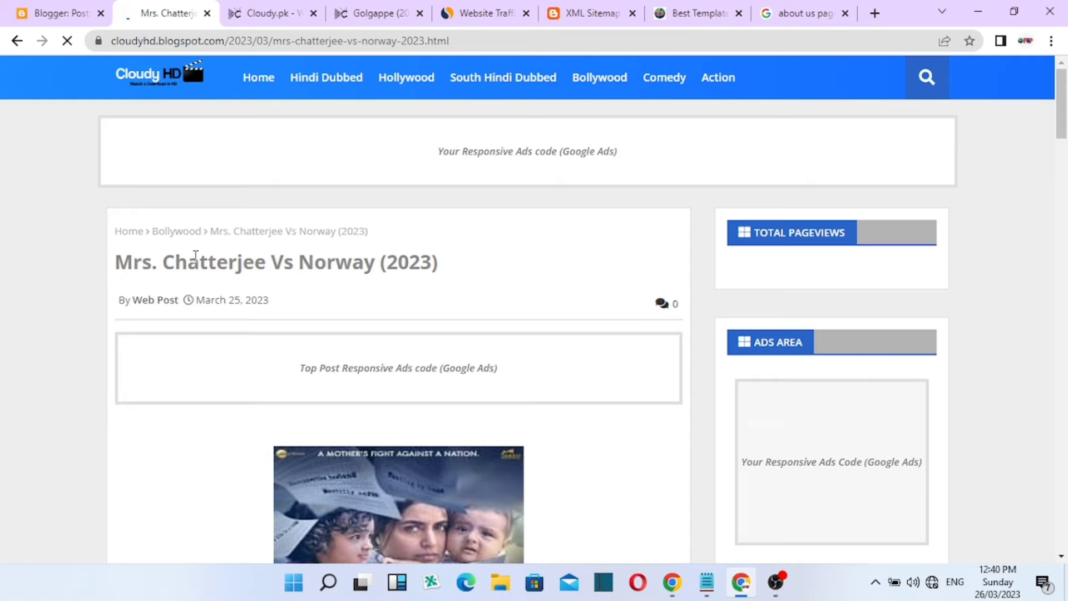
pyautogui.scroll(-10, 327, 341)
pyautogui.scroll(-10, 330, 343)
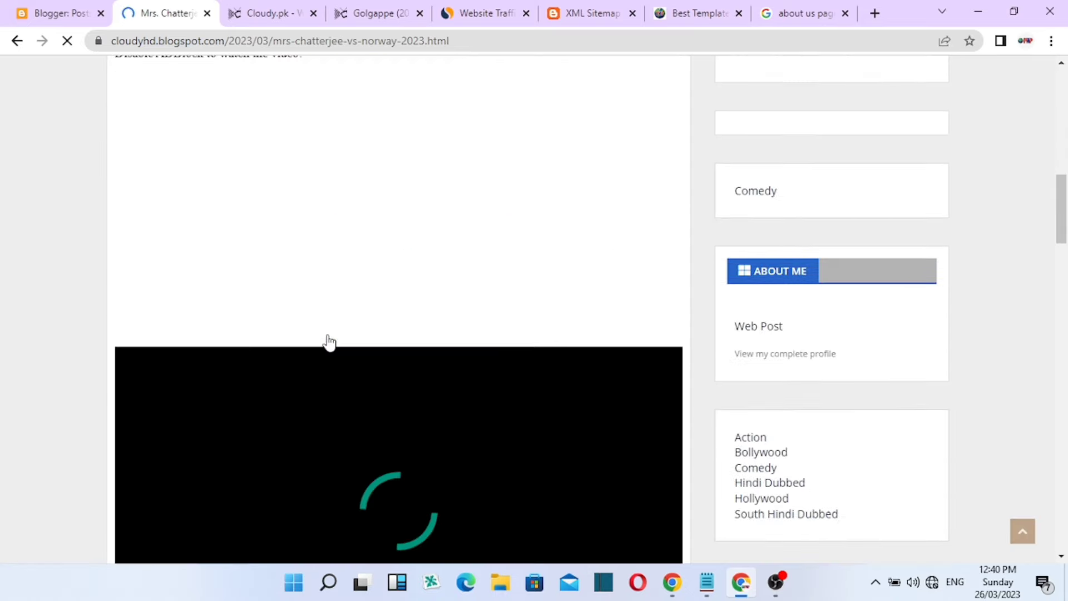
pyautogui.scroll(7, 328, 347)
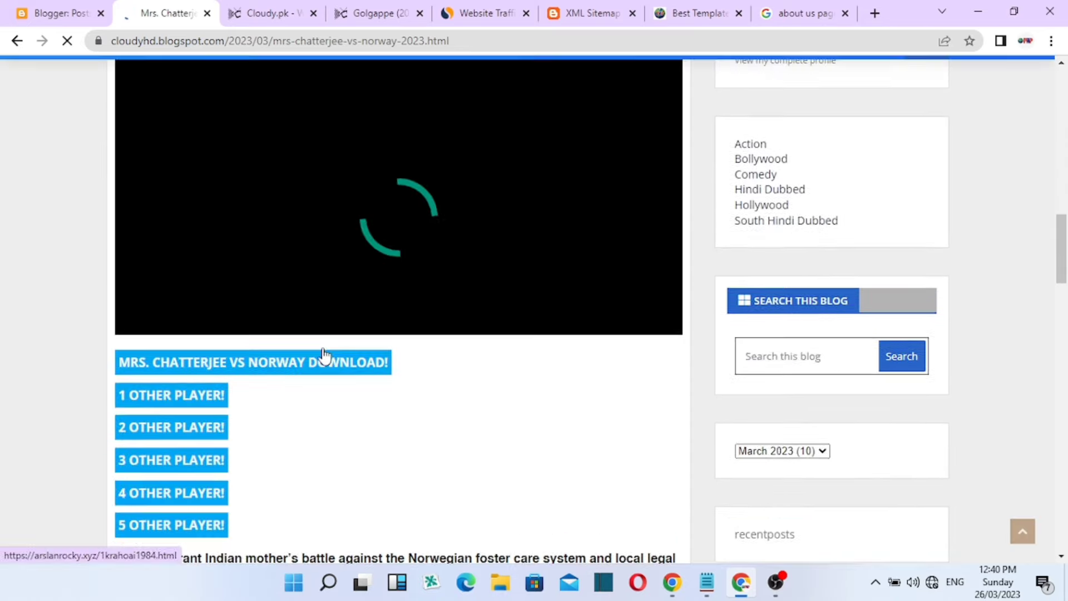
pyautogui.scroll(8, 324, 356)
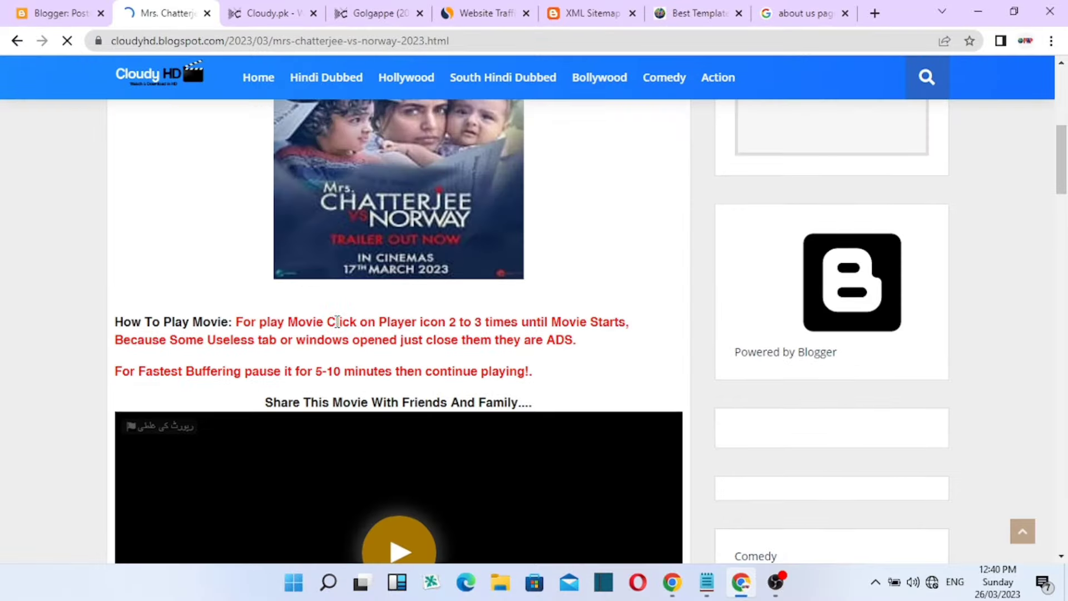
pyautogui.scroll(-12, 339, 329)
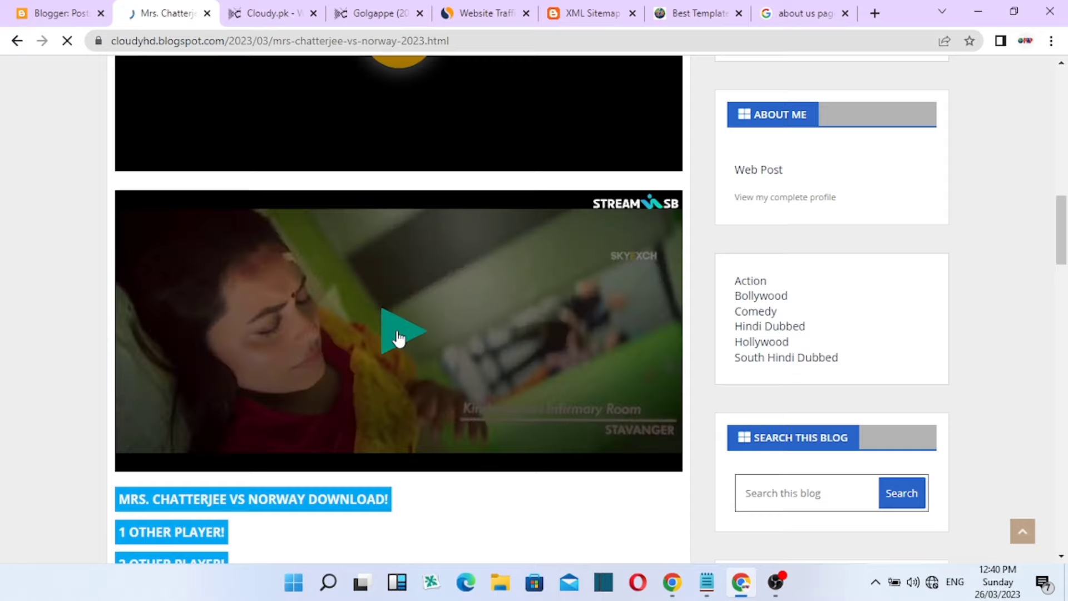
# Play the post's embedded StreamSB video, closing the ad tabs it opens
pyautogui.click(398, 337)
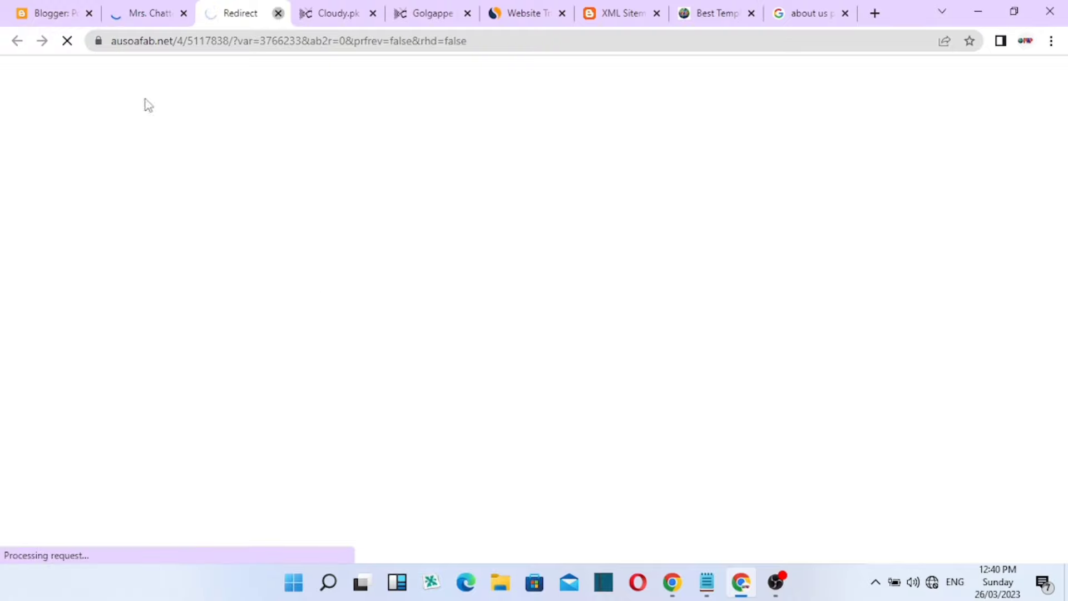
pyautogui.click(163, 19)
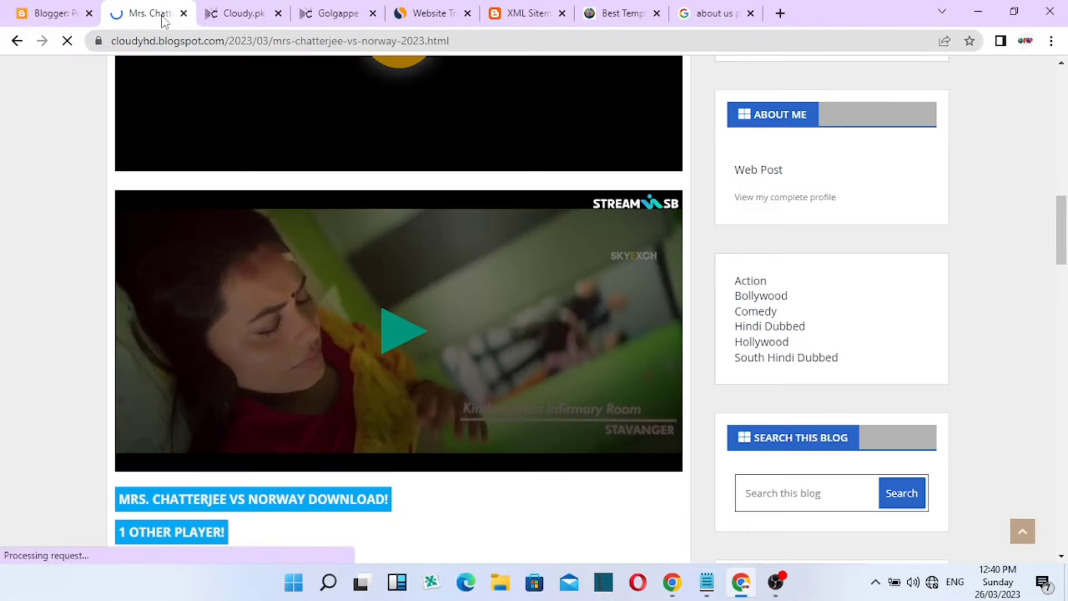
pyautogui.click(389, 348)
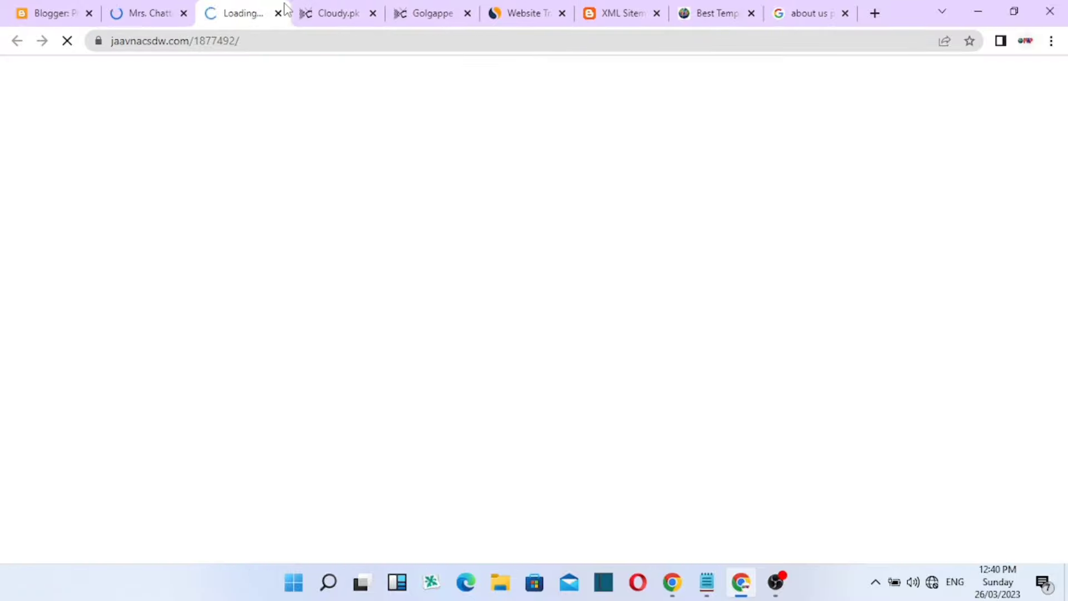
pyautogui.click(278, 14)
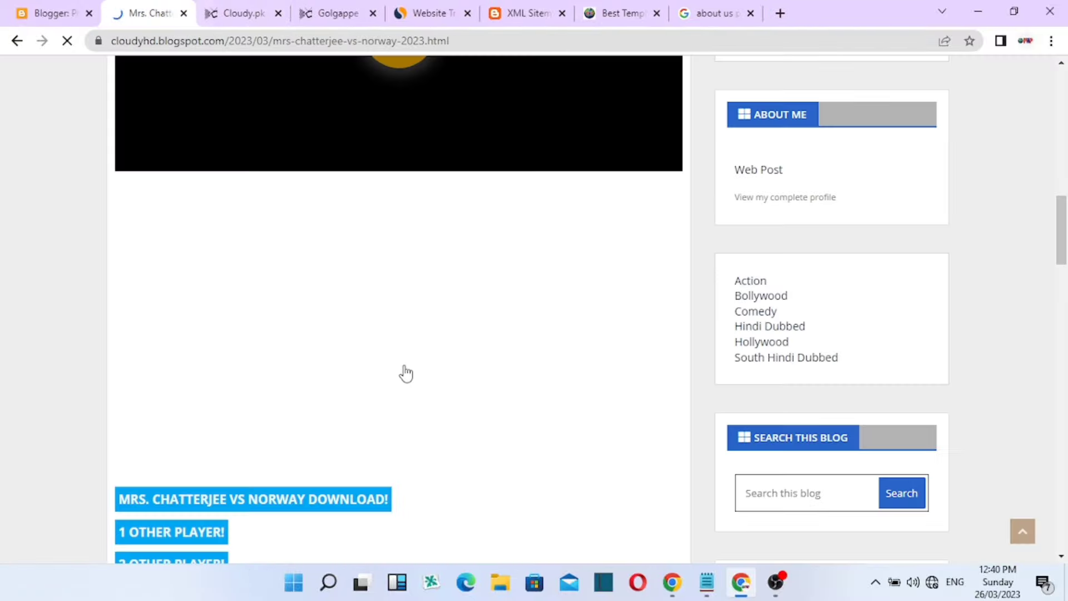
pyautogui.click(416, 382)
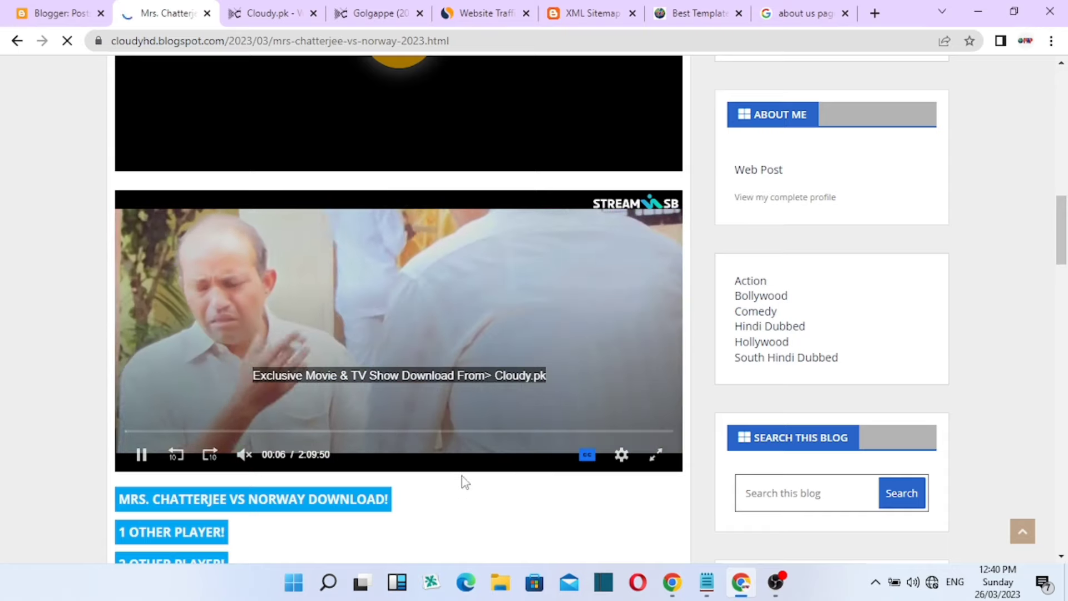
# Look back over the Mrs. Chatterjee Vs Norway post's download links and play instructions, and return to the Cloudy HD home page
pyautogui.scroll(-5, 462, 476)
pyautogui.scroll(8, 461, 476)
pyautogui.scroll(6, 462, 477)
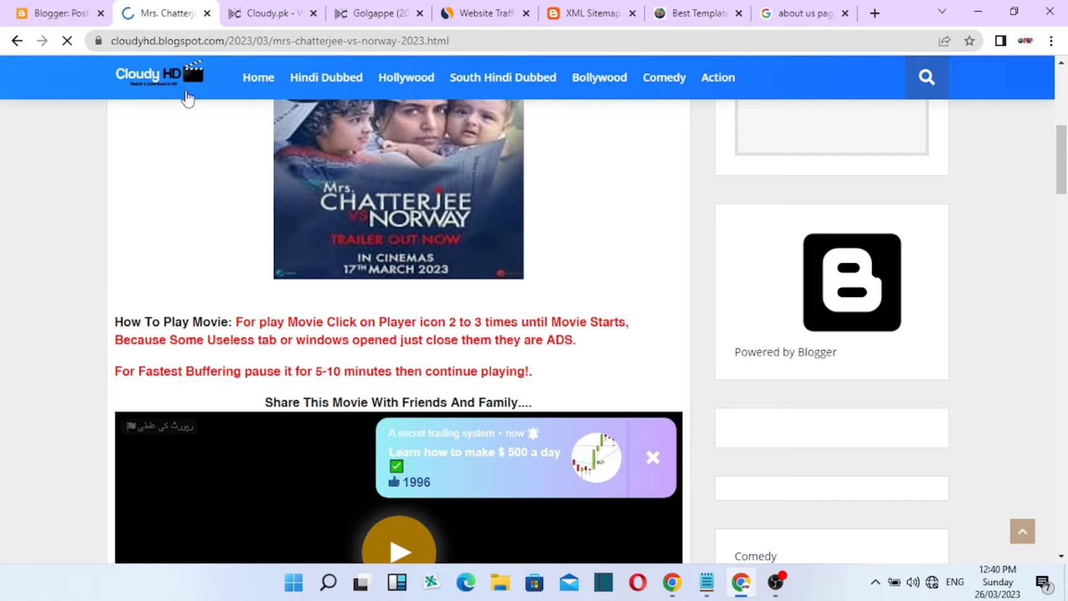
pyautogui.scroll(7, 241, 260)
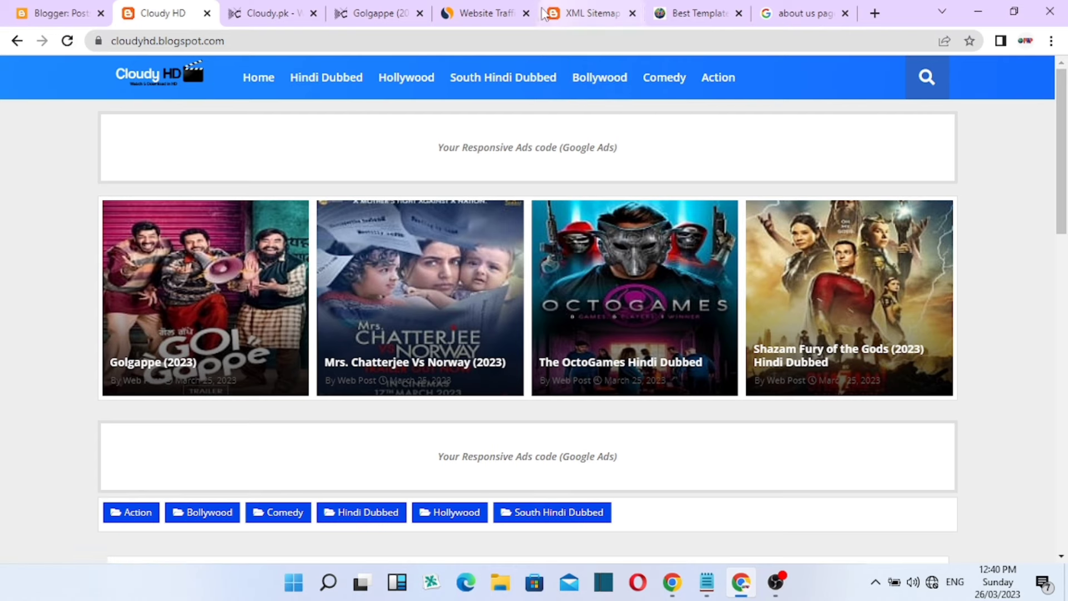
# Switch to the Cloudy.pk website and look over its address and its featured and latest movie listings
pyautogui.click(267, 13)
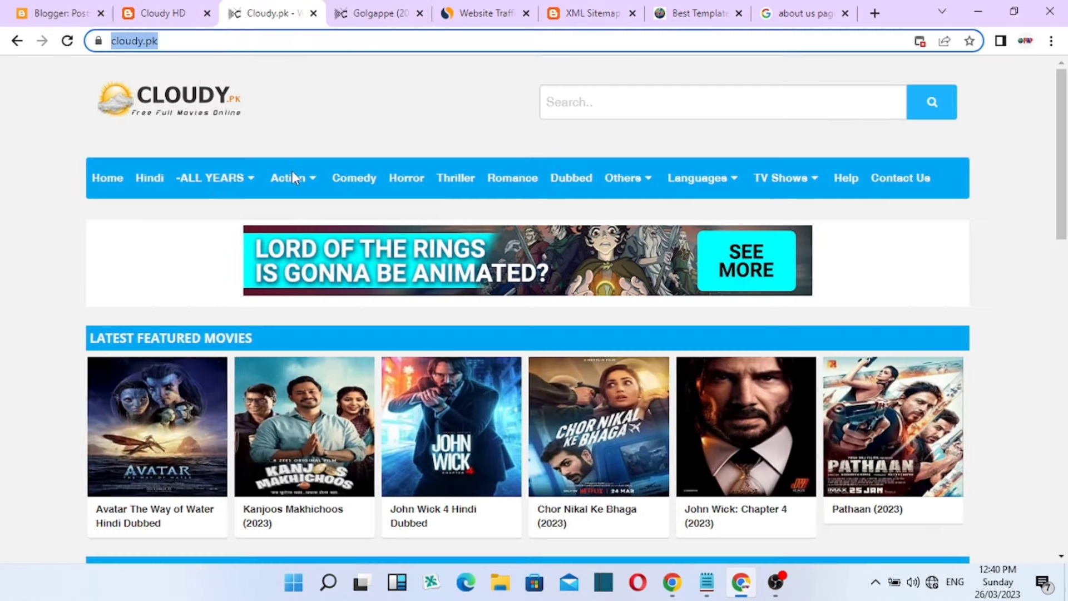
pyautogui.click(161, 45)
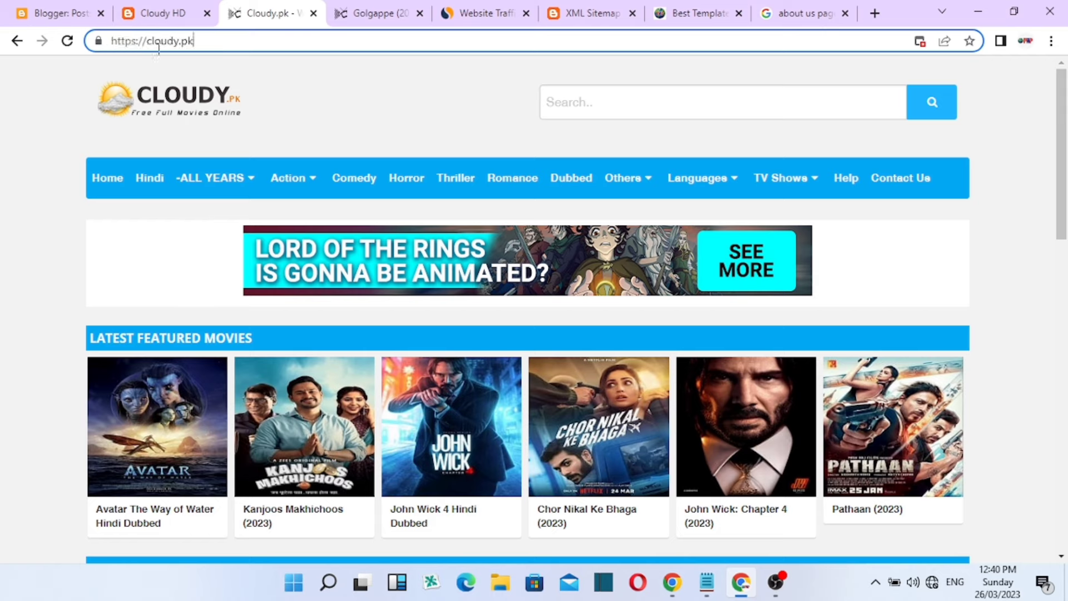
pyautogui.moveTo(210, 45); pyautogui.dragTo(137, 41)
pyautogui.click(203, 45)
pyautogui.scroll(-3, 241, 231)
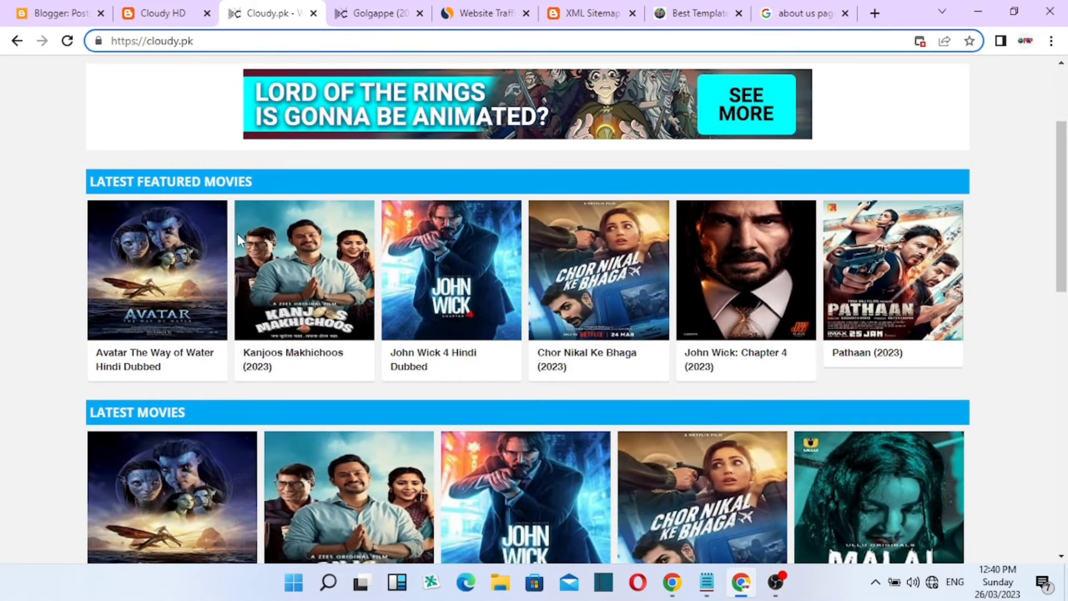
pyautogui.scroll(-3, 237, 232)
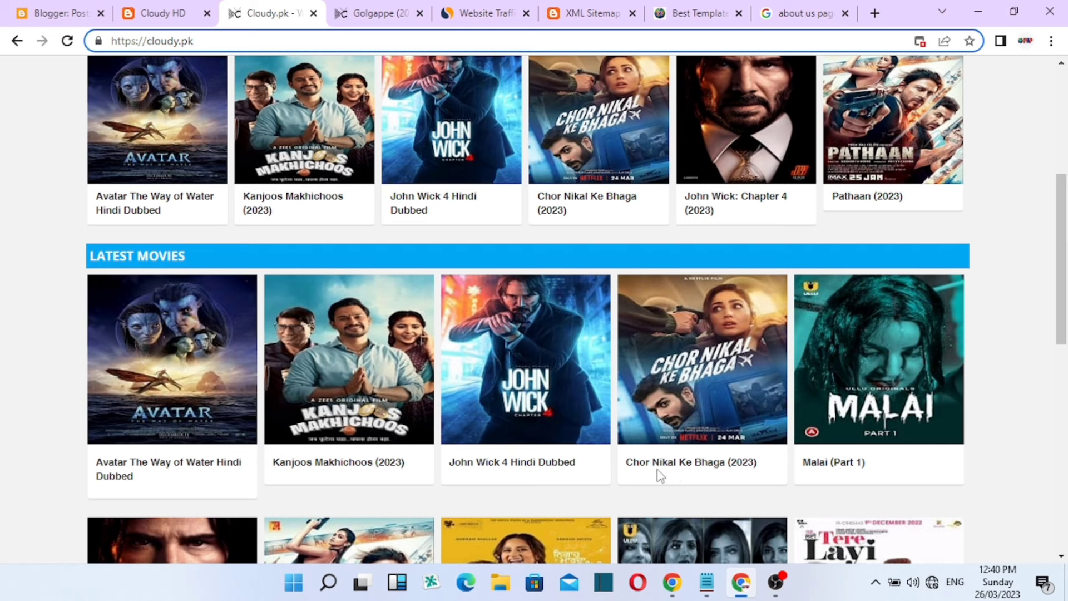
pyautogui.scroll(3, 696, 409)
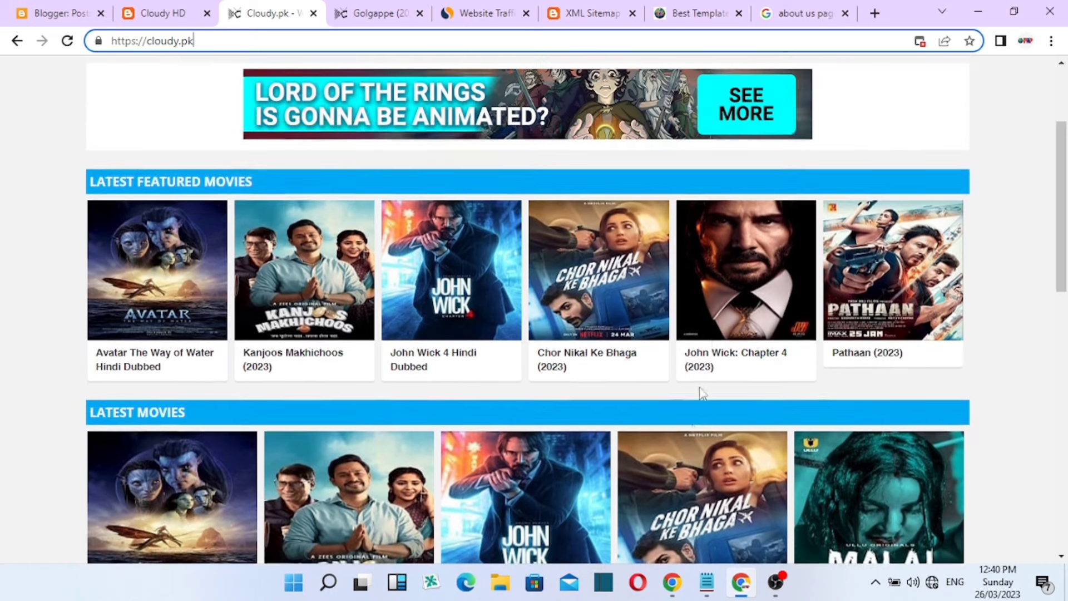
pyautogui.scroll(-3, 695, 403)
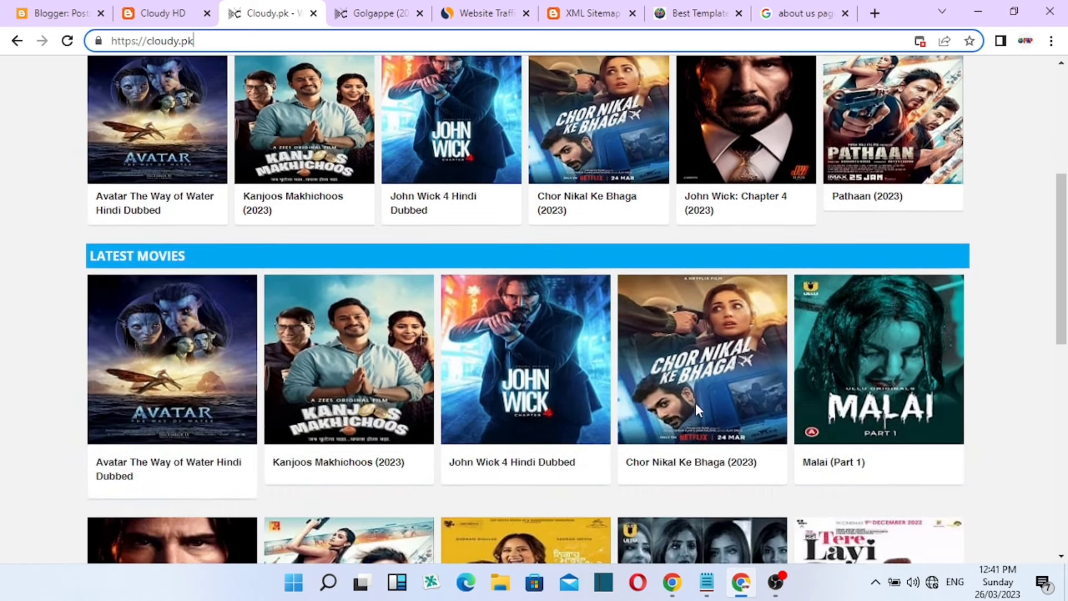
# Open the Chor Nikal Ke Bhaga (2023) page on Cloudy.pk and examine its play instructions, embedded players, download links and poster
pyautogui.click(690, 472)
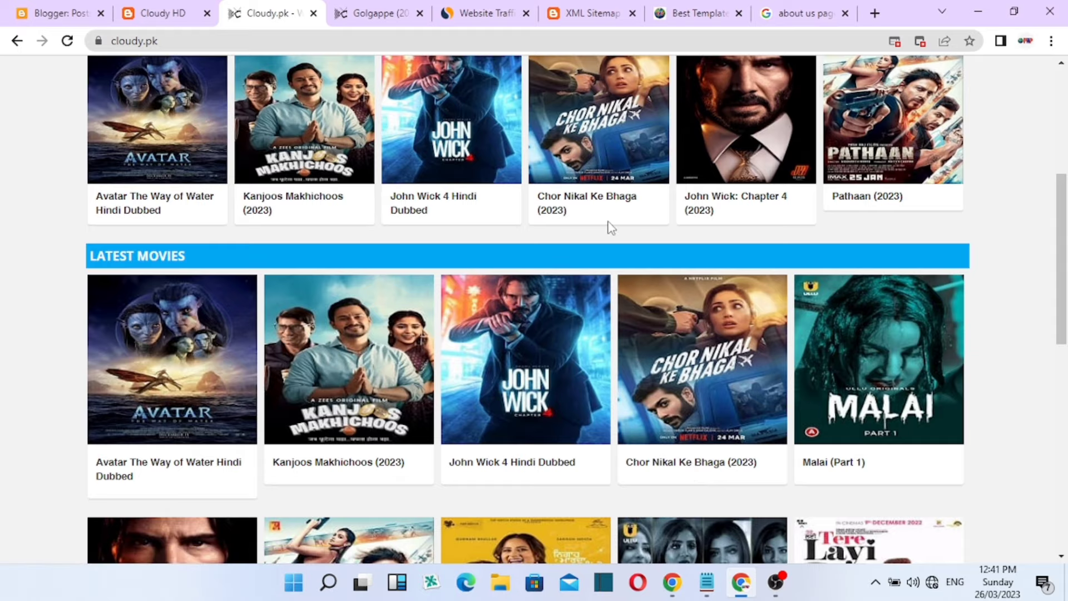
pyautogui.click(556, 210)
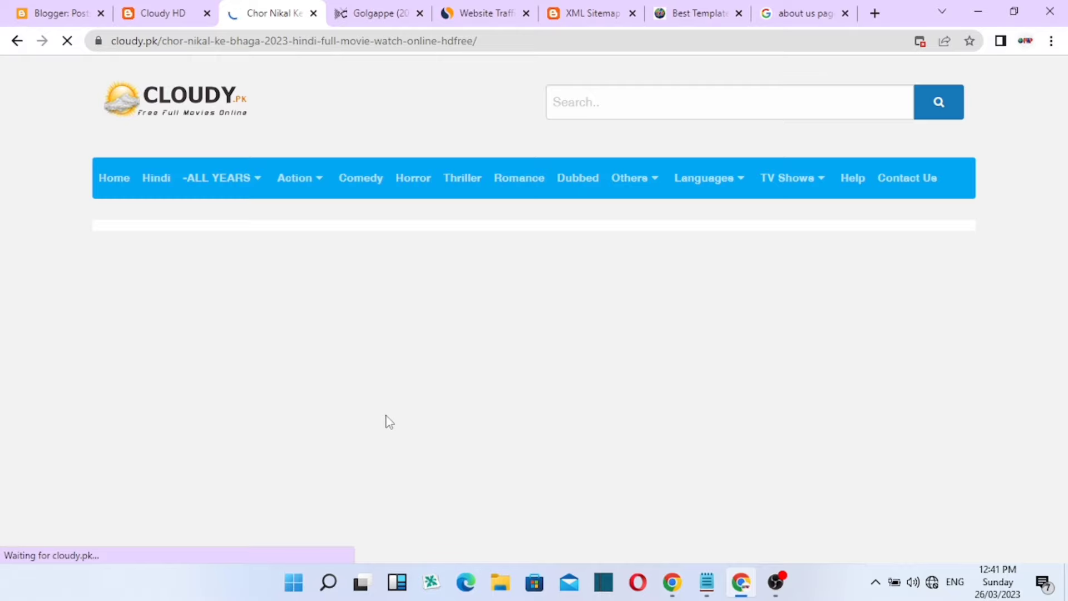
pyautogui.scroll(-5, 349, 419)
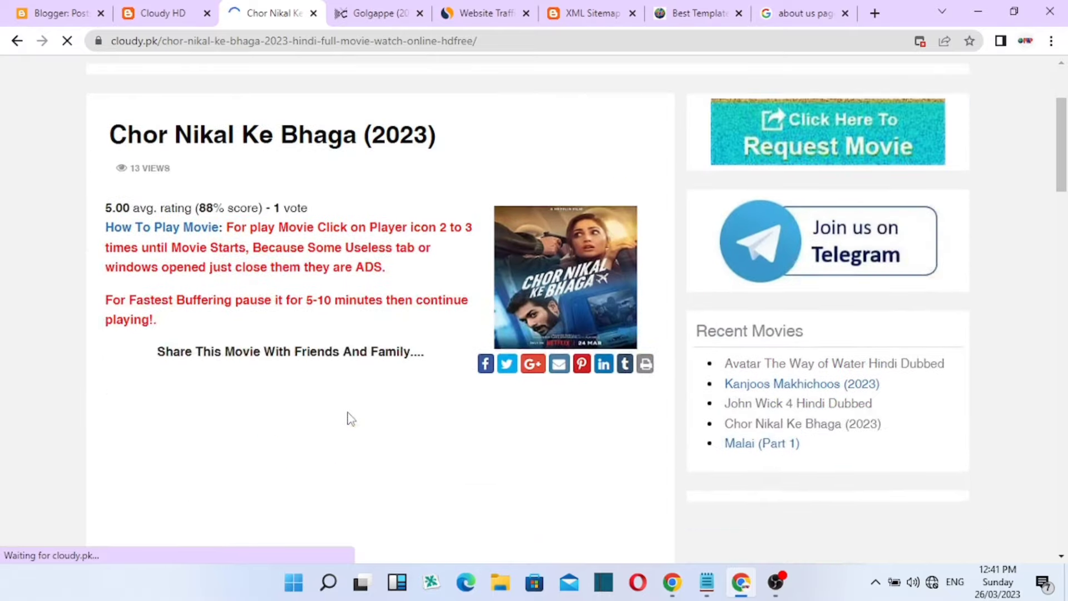
pyautogui.scroll(-5, 347, 410)
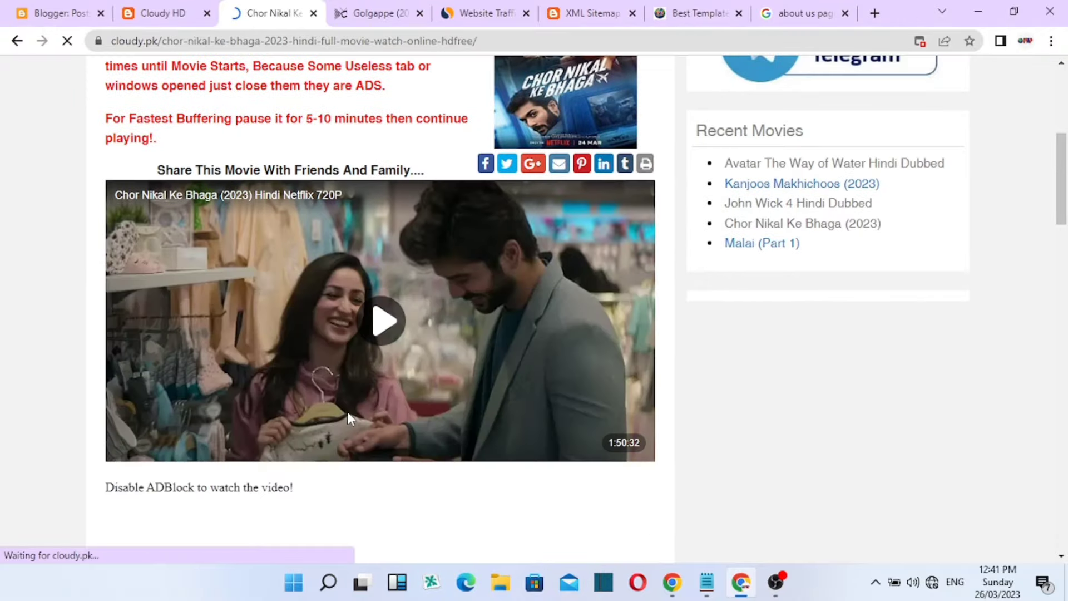
pyautogui.scroll(-3, 350, 342)
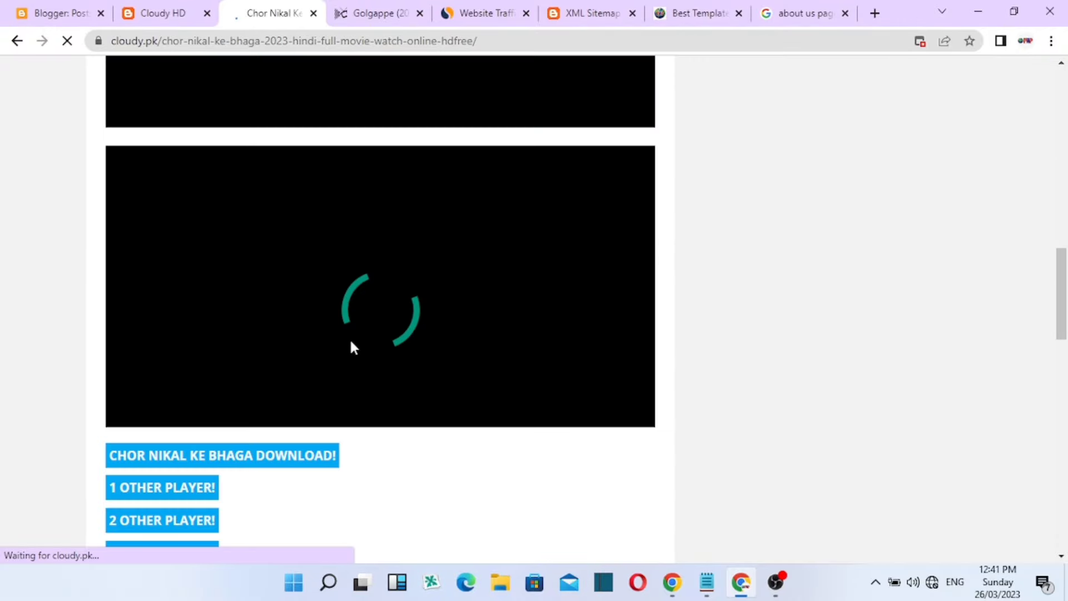
pyautogui.scroll(-3, 352, 347)
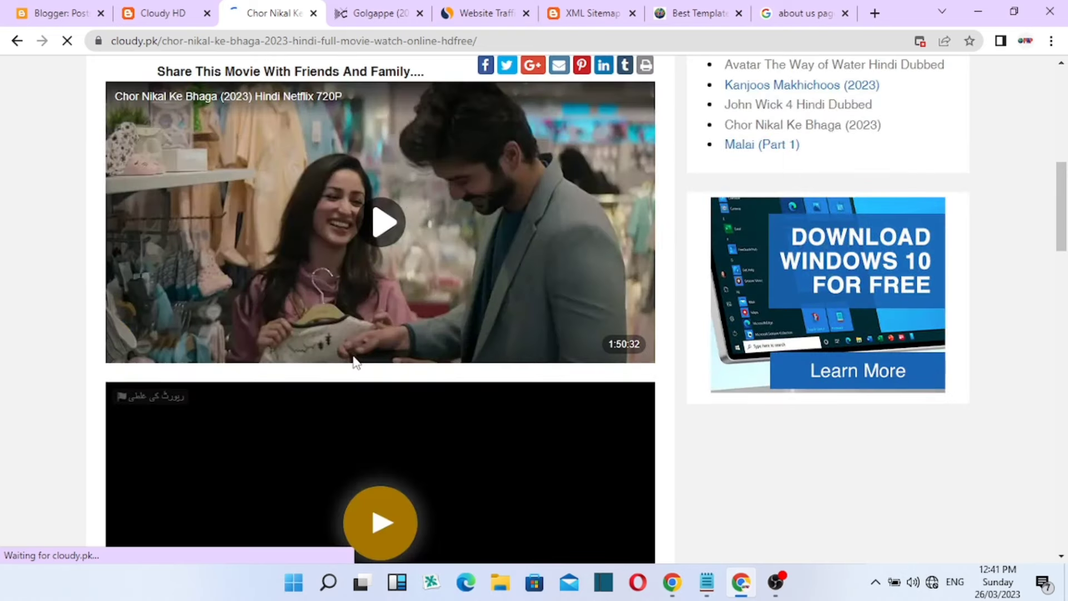
pyautogui.scroll(8, 353, 356)
pyautogui.scroll(-1, 559, 356)
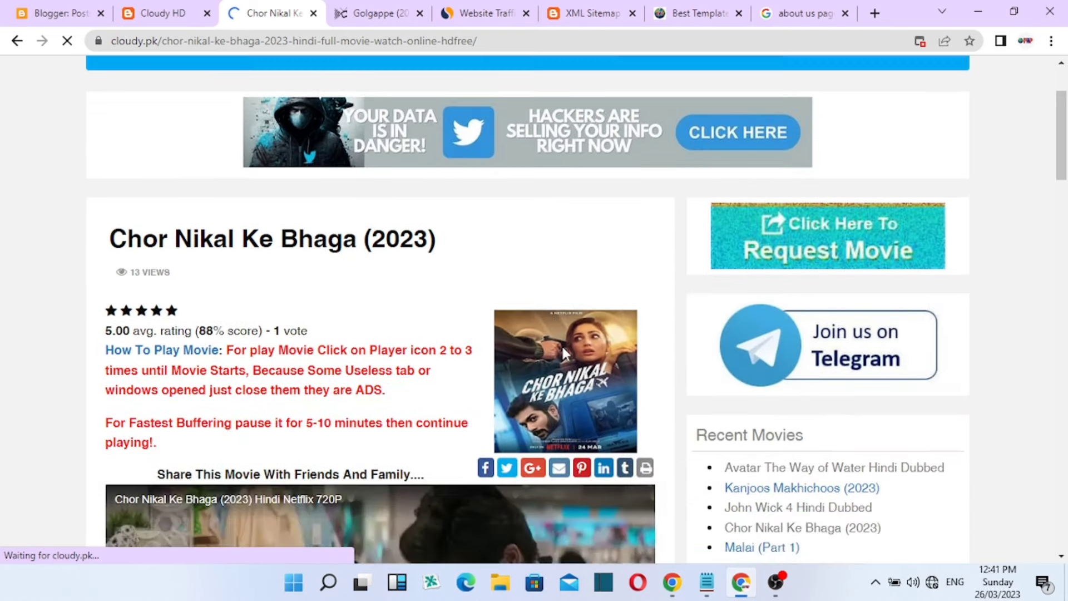
# Save the Chor Nikal Ke Bhaga poster image to the computer as a JPG
pyautogui.rightClick(562, 343)
pyautogui.click(594, 382)
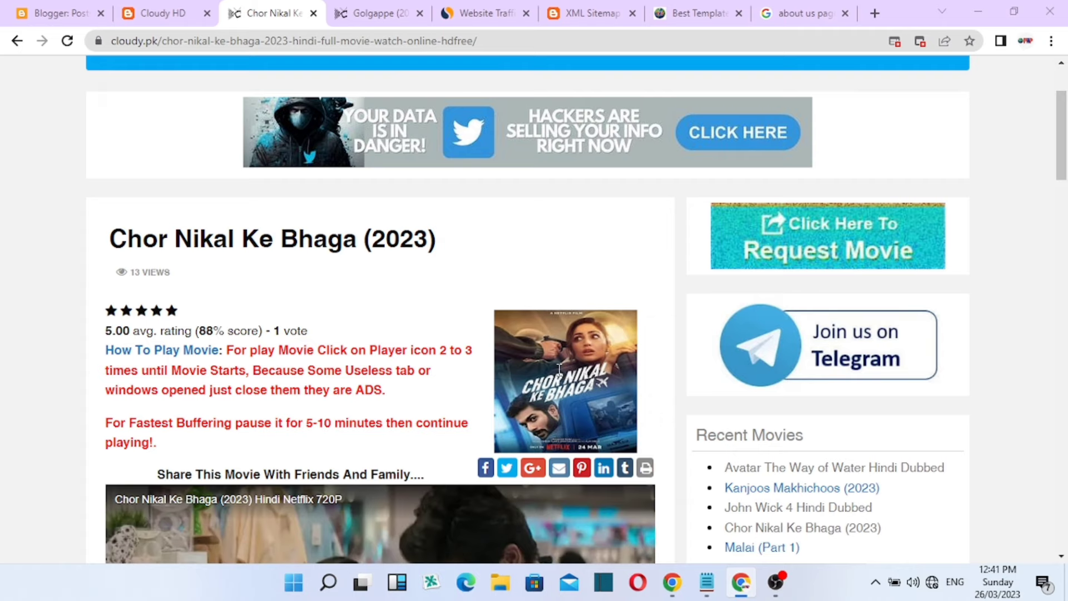
pyautogui.click(644, 436)
# Copy the movie title "Chor Nikal Ke Bhaga (2023)" and paste it as the title of a new Blogger post
pyautogui.tripleClick(227, 243)
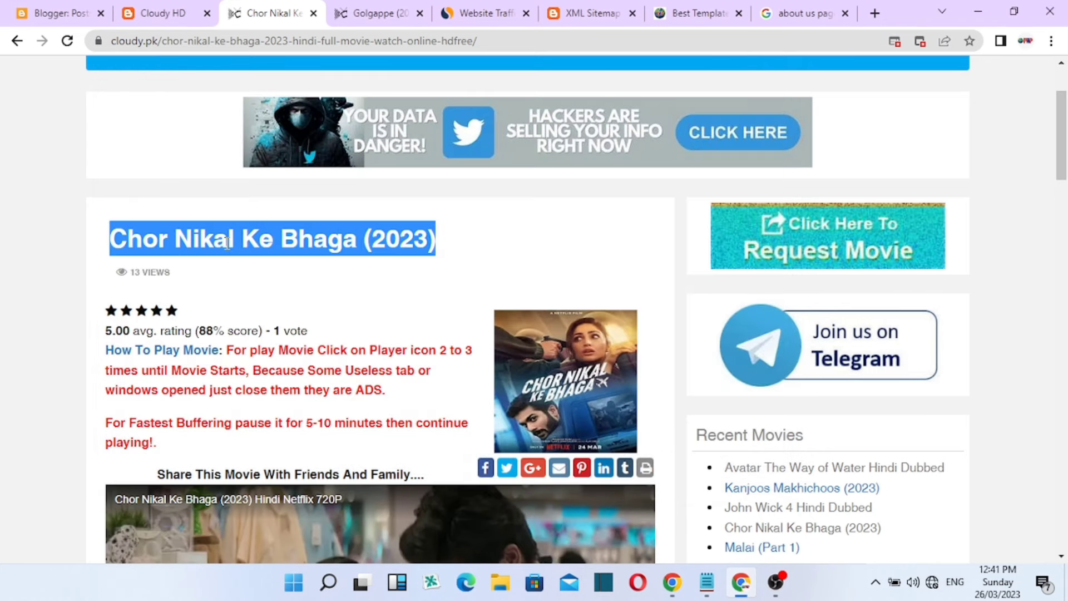
pyautogui.rightClick(226, 243)
pyautogui.click(251, 256)
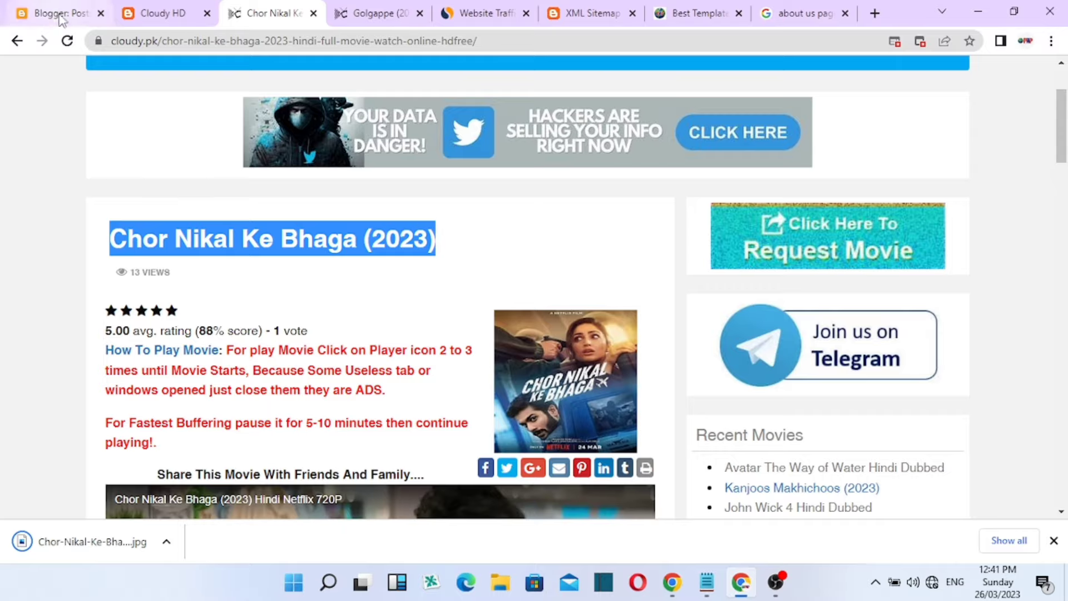
pyautogui.click(33, 13)
pyautogui.click(65, 184)
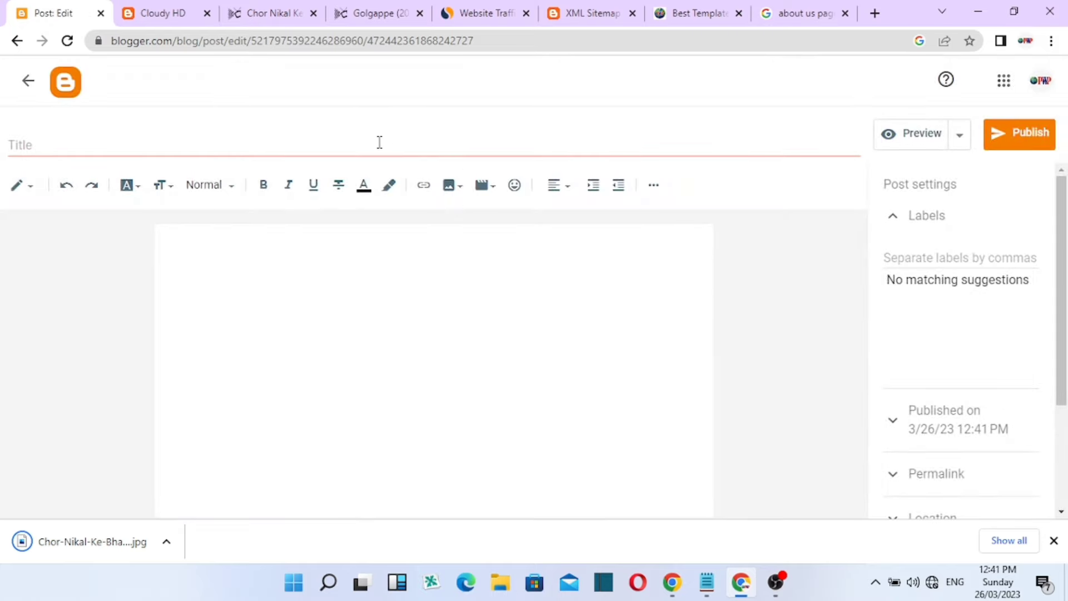
pyautogui.rightClick(379, 146)
pyautogui.click(415, 269)
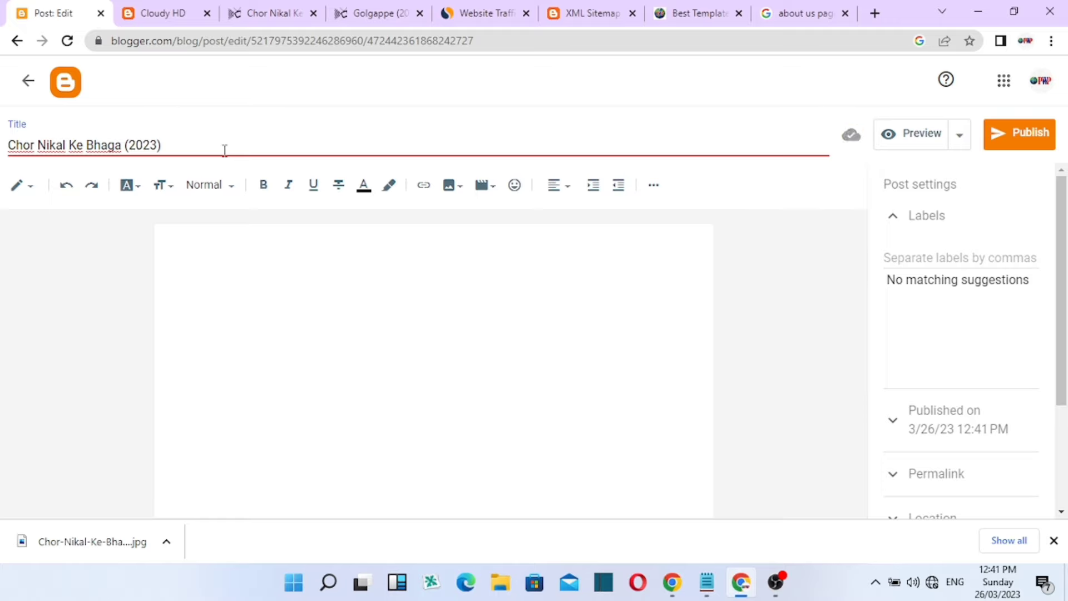
# Copy the Cloudy.pk page content from "How To Play Movie" through the plot summary and paste it into the post body
pyautogui.click(329, 252)
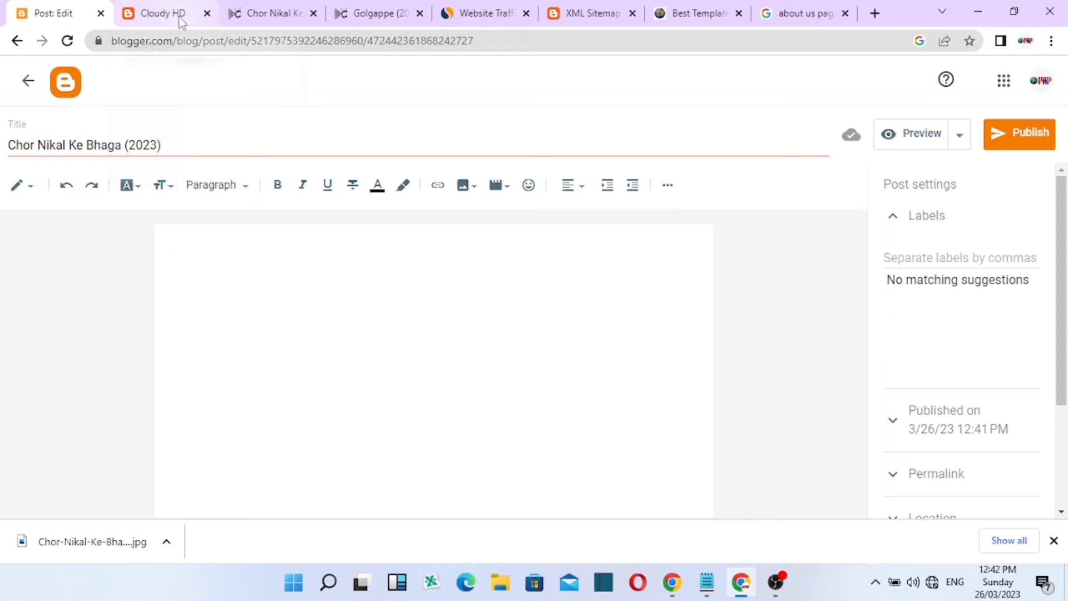
pyautogui.click(242, 16)
pyautogui.scroll(-1, 171, 381)
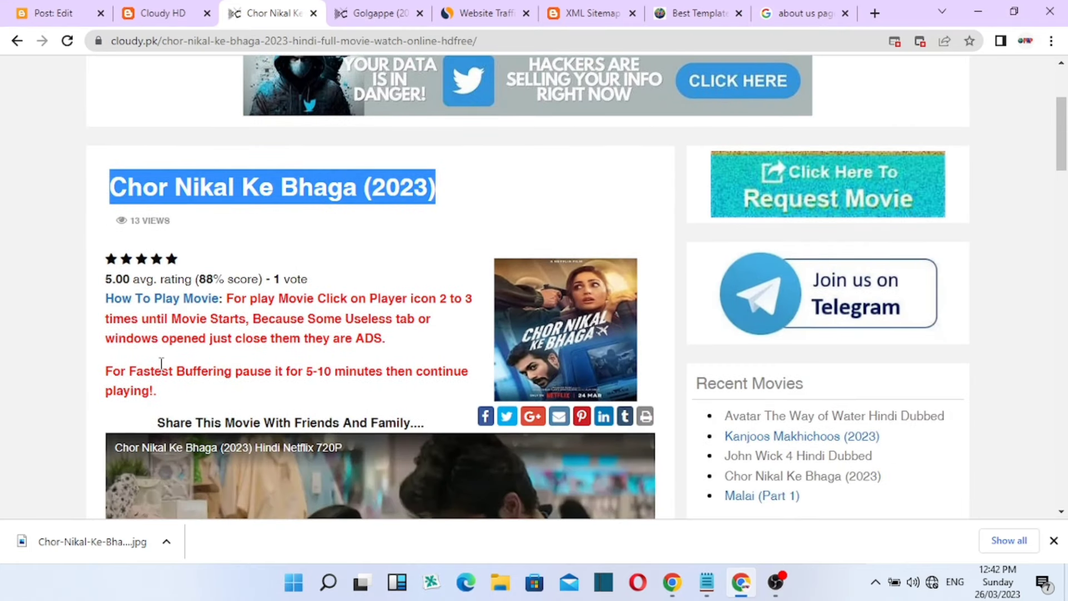
pyautogui.click(159, 363)
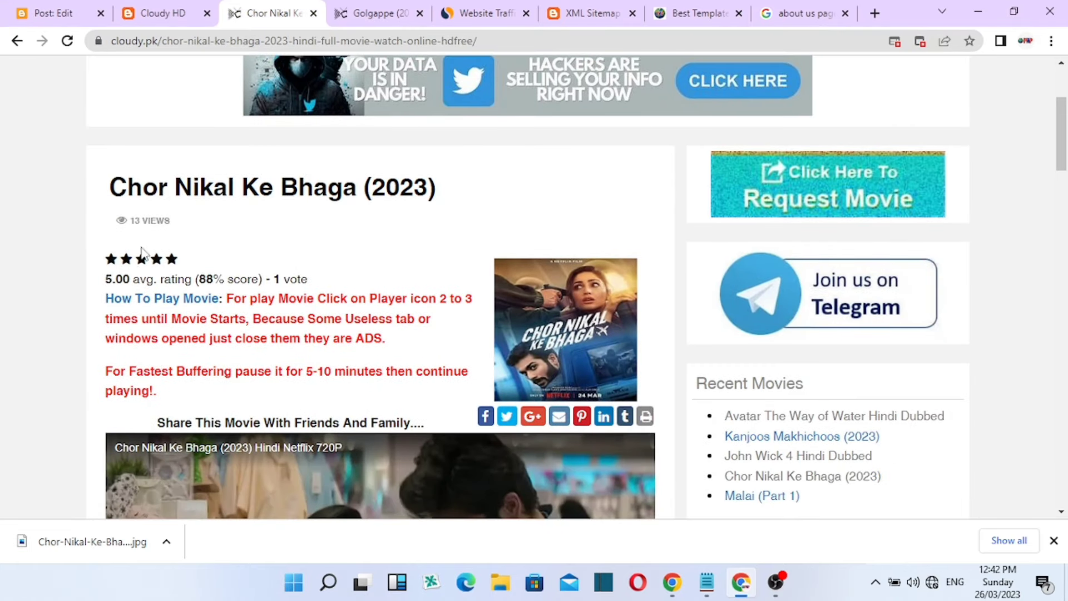
pyautogui.moveTo(105, 300); pyautogui.dragTo(526, 313)
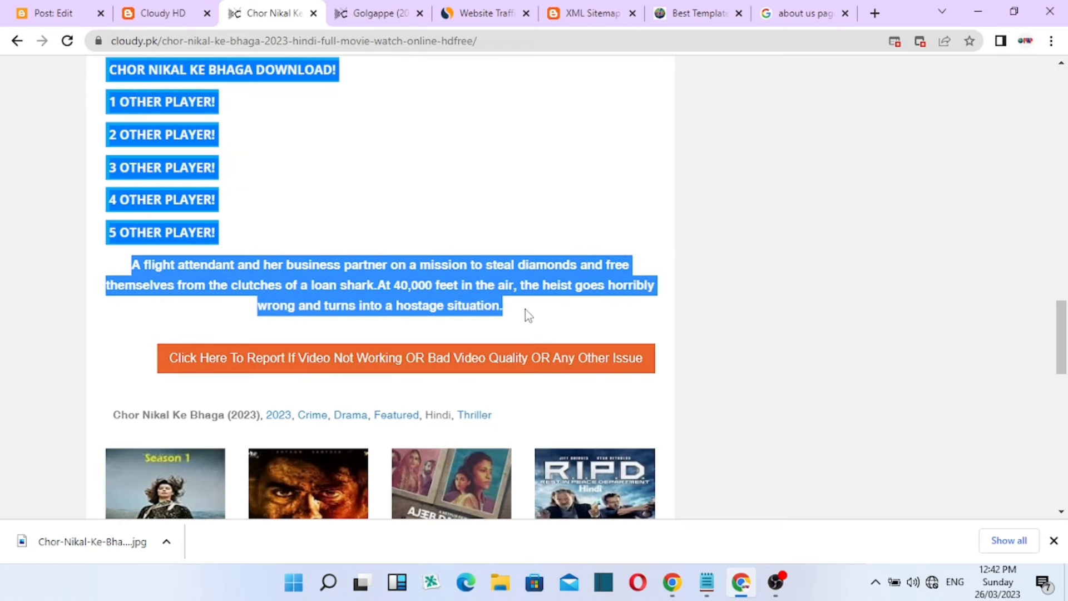
pyautogui.rightClick(504, 290)
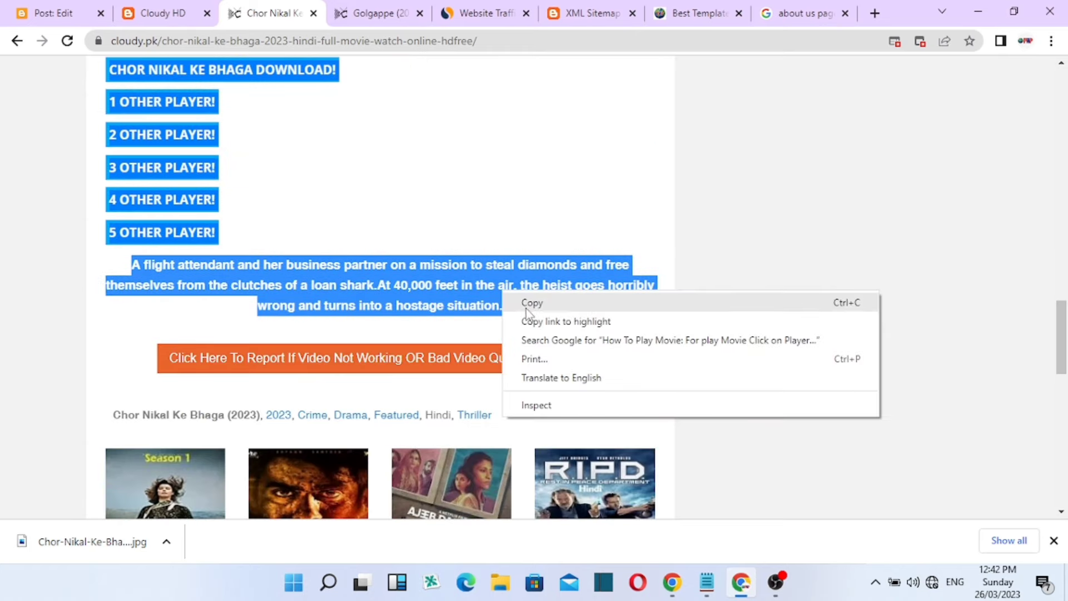
pyautogui.click(526, 303)
pyautogui.click(77, 19)
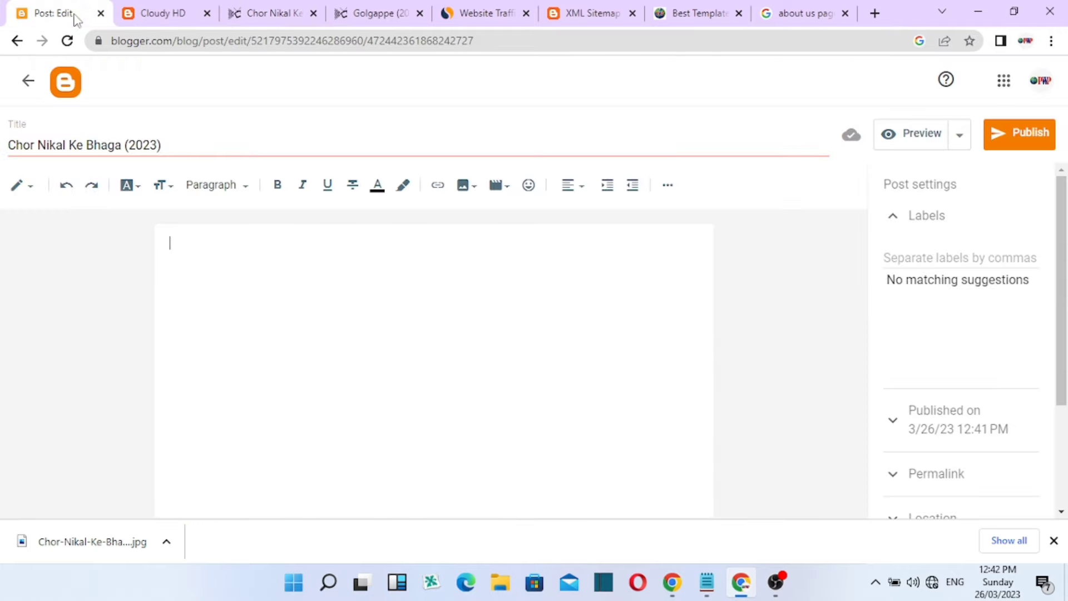
pyautogui.rightClick(195, 258)
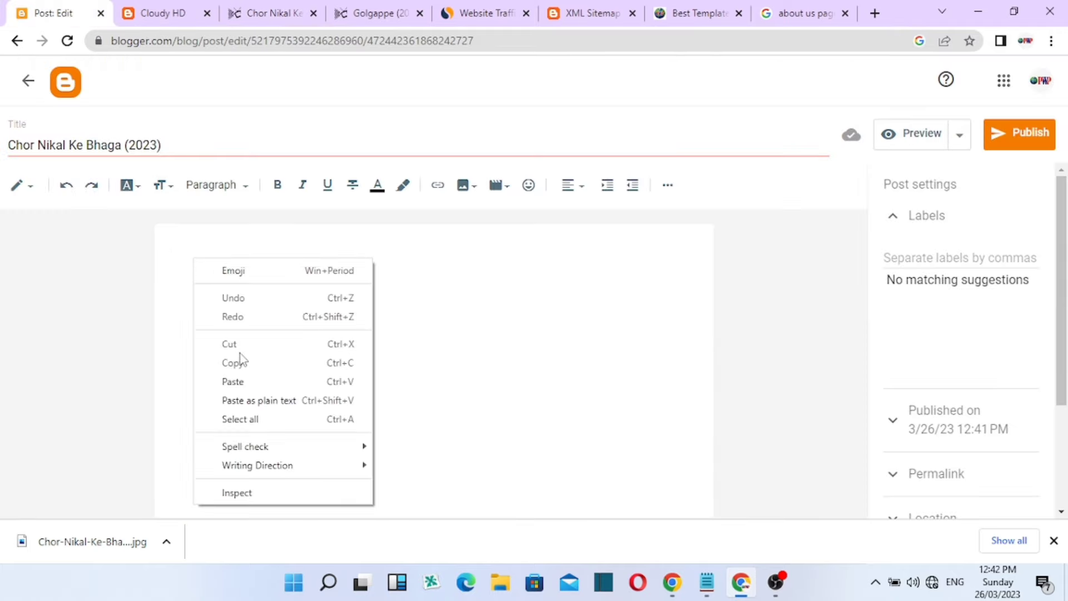
pyautogui.click(240, 384)
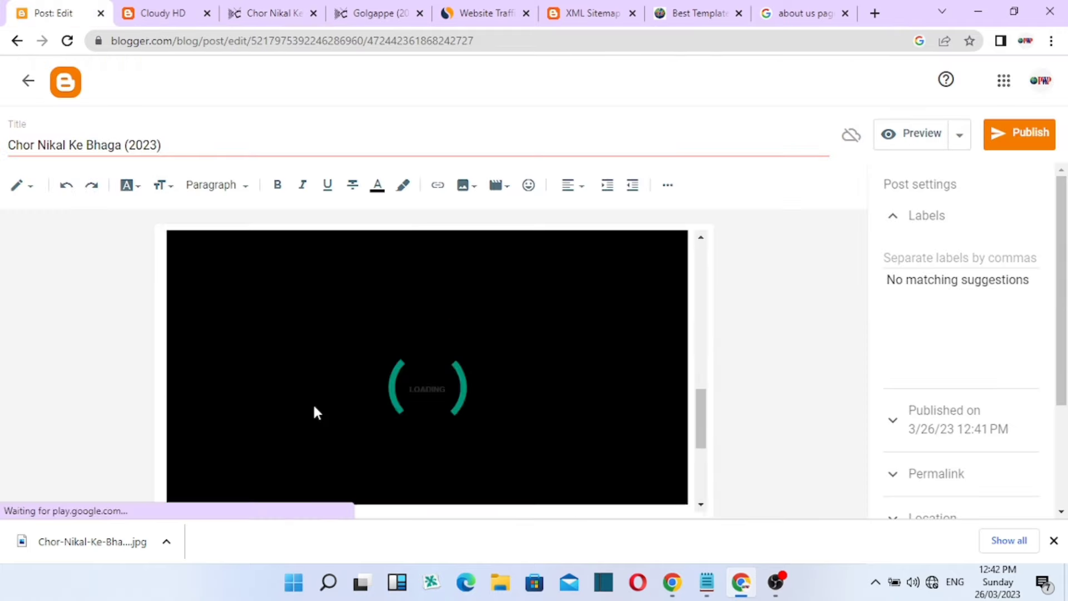
pyautogui.scroll(1, 320, 429)
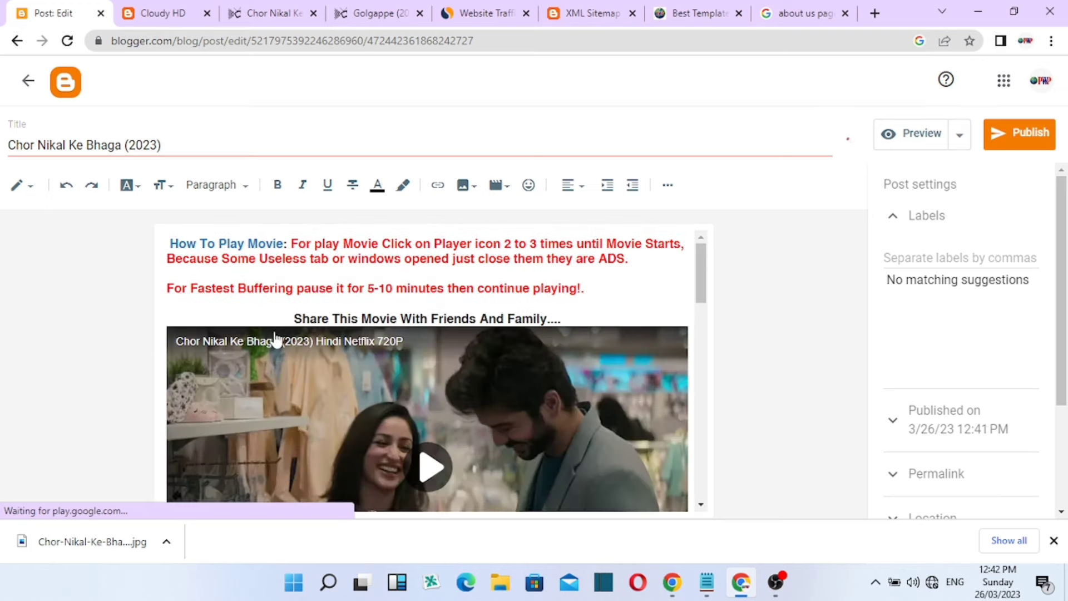
# Remove the cloudy.pk/help link from the "How To Play Movie" text in the post
pyautogui.click(260, 253)
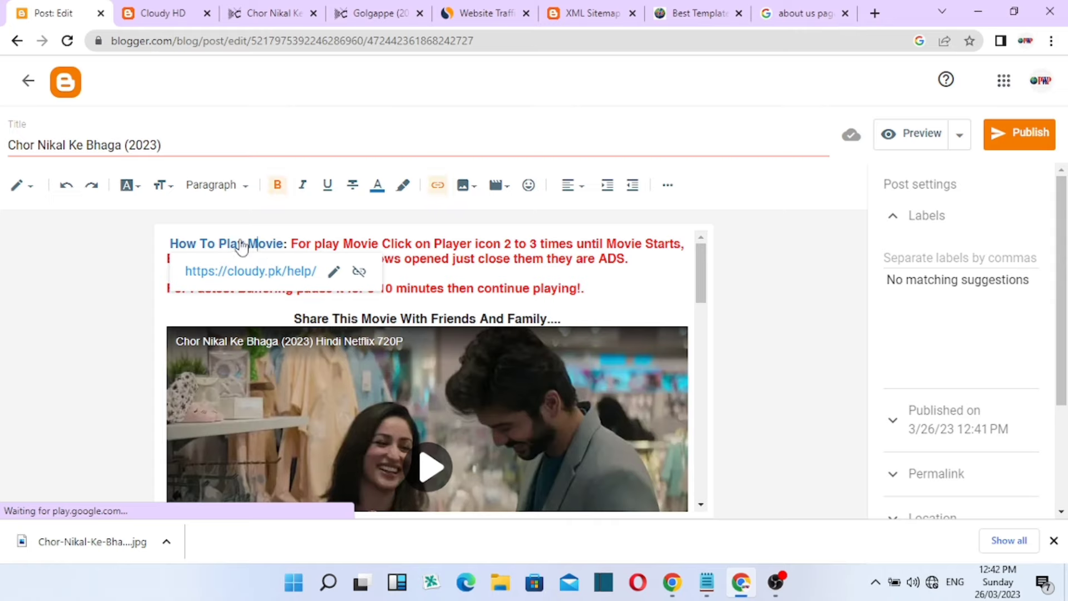
pyautogui.click(359, 272)
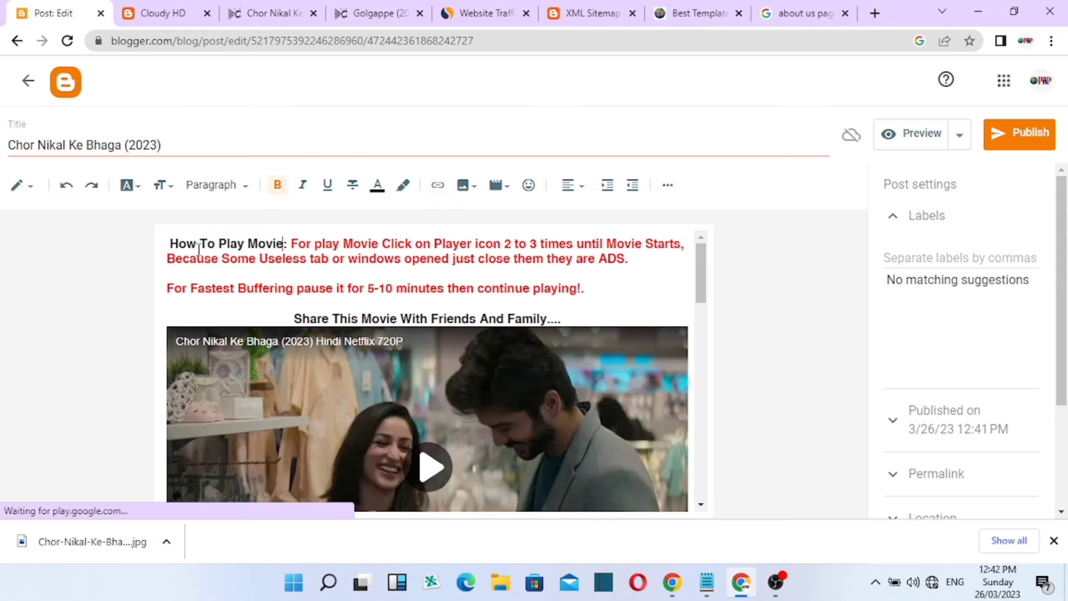
# Add a blank line above "How To Play Movie" and open the options for inserting an image there
pyautogui.click(168, 244)
pyautogui.press('Return')
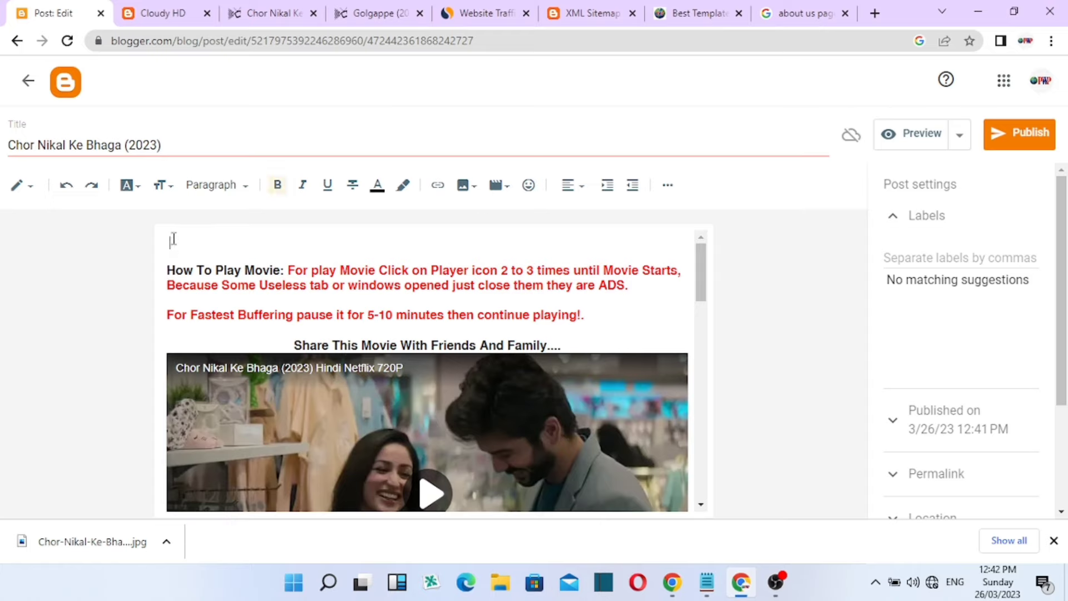
pyautogui.click(466, 188)
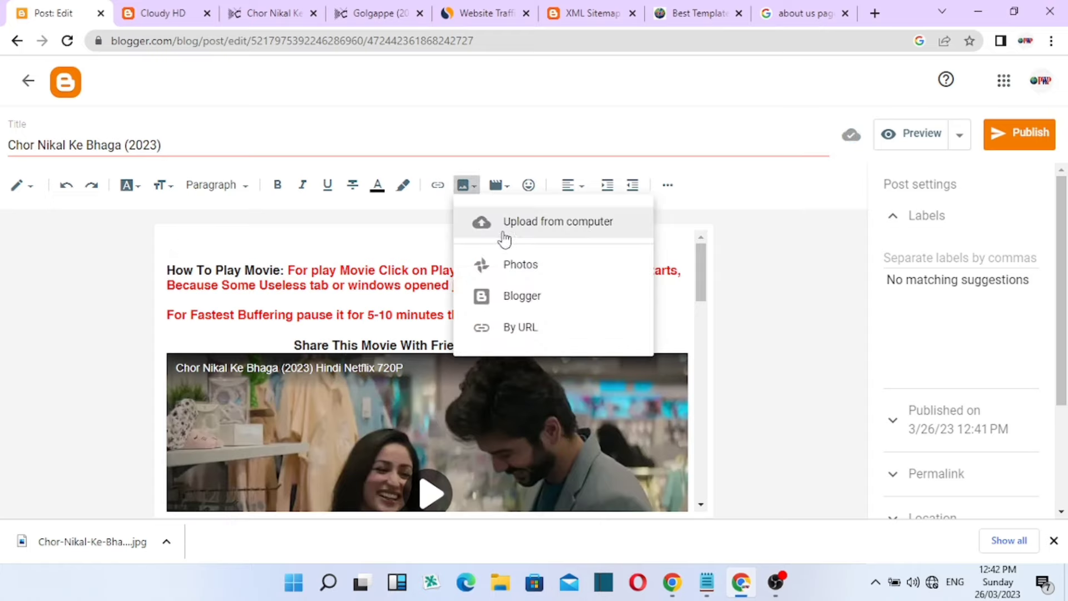
# Upload the Chor-Nikal-Ke-Bhaga-2023 image from the Downloads folder and insert it above the post text
pyautogui.click(505, 239)
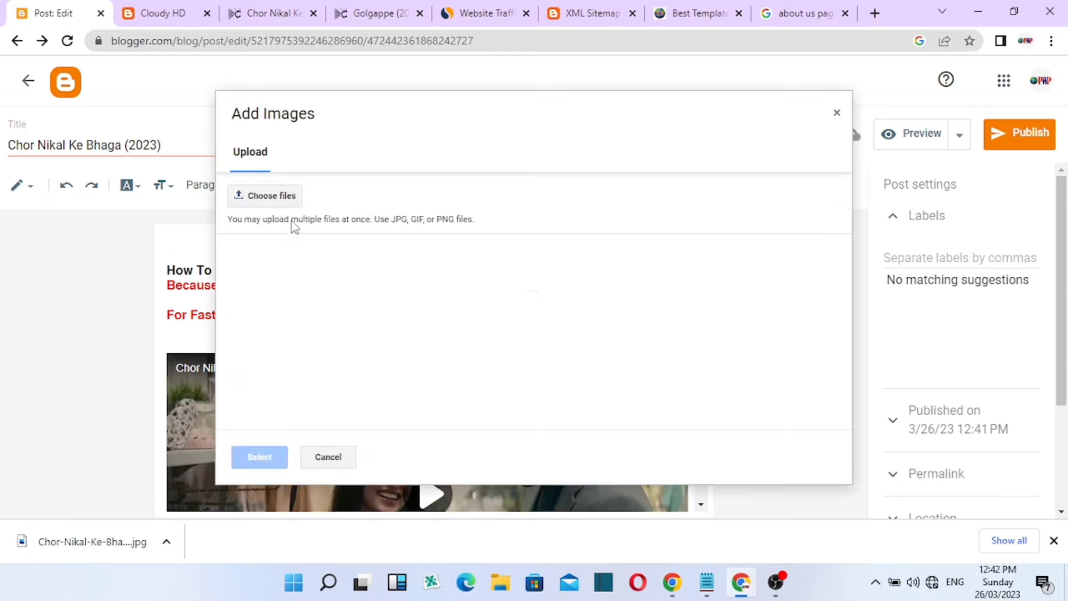
pyautogui.click(290, 197)
pyautogui.click(290, 196)
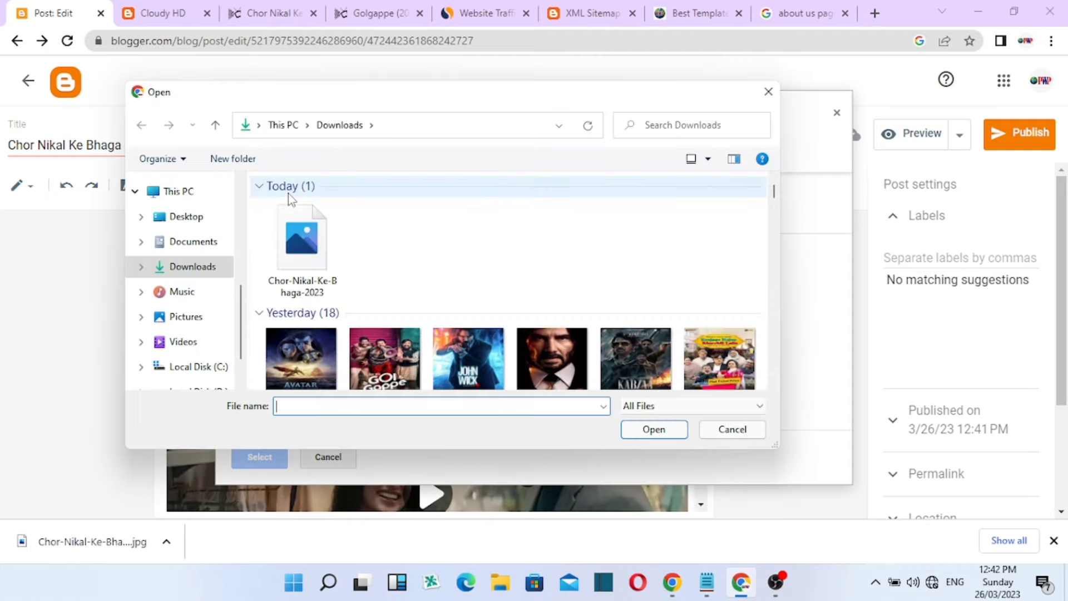
pyautogui.click(303, 240)
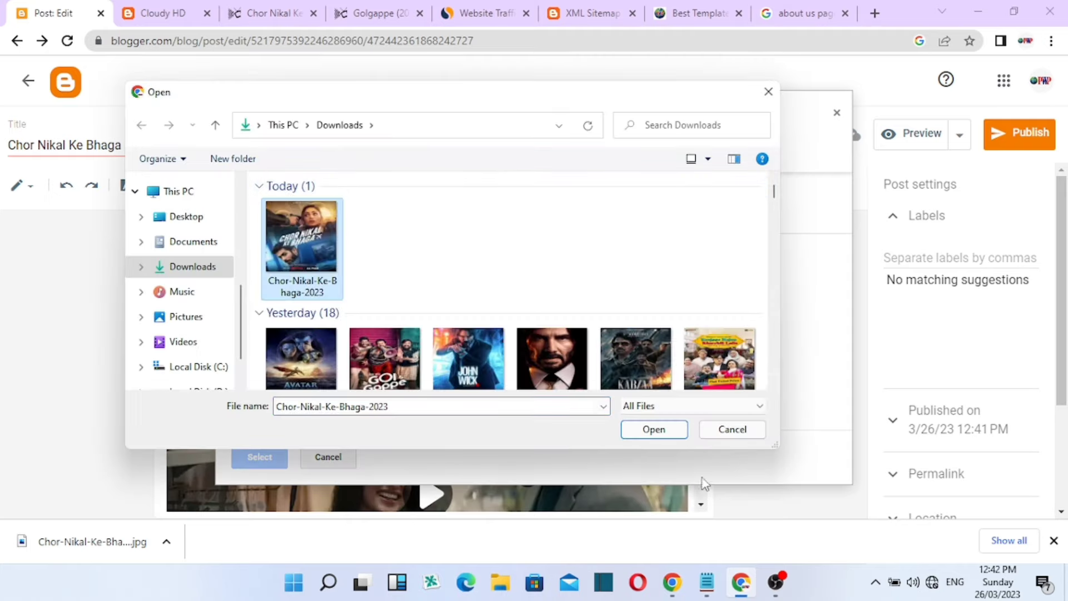
pyautogui.click(667, 432)
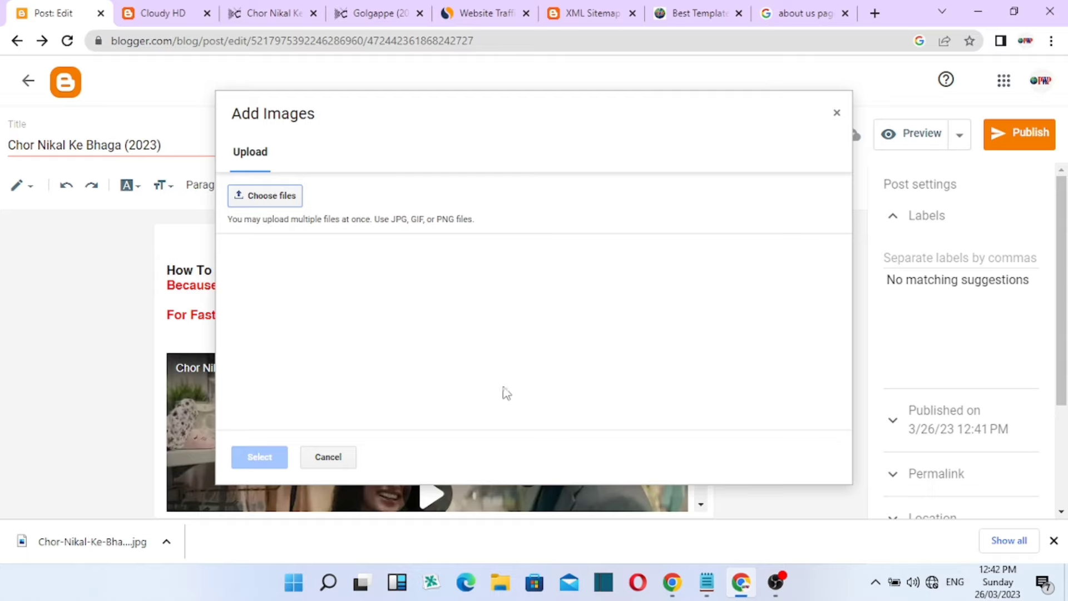
pyautogui.click(265, 457)
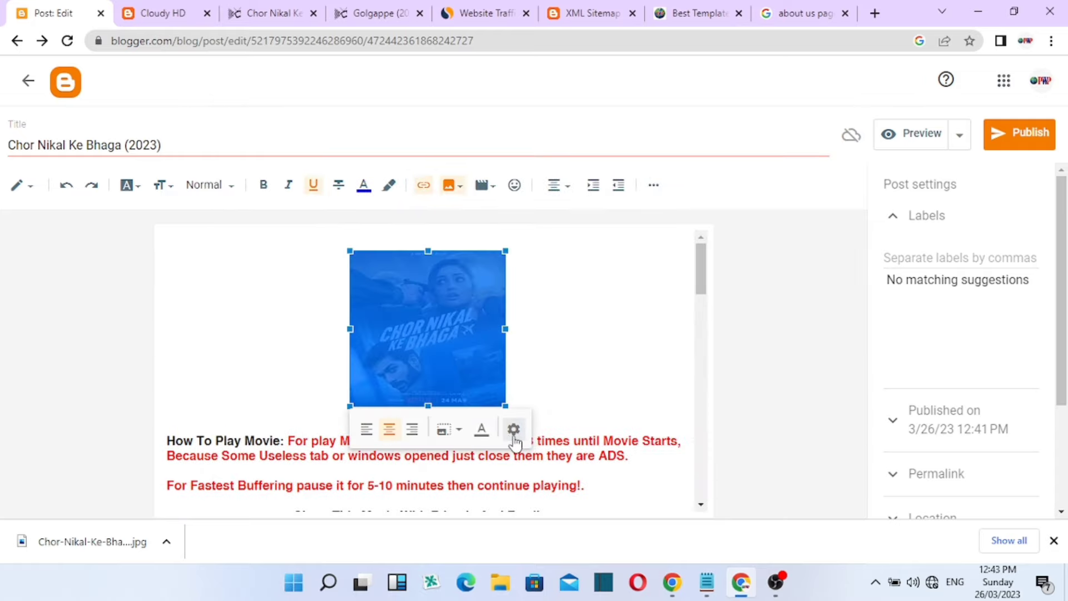
# Set the inserted poster image's size to Medium and apply the change
pyautogui.click(513, 429)
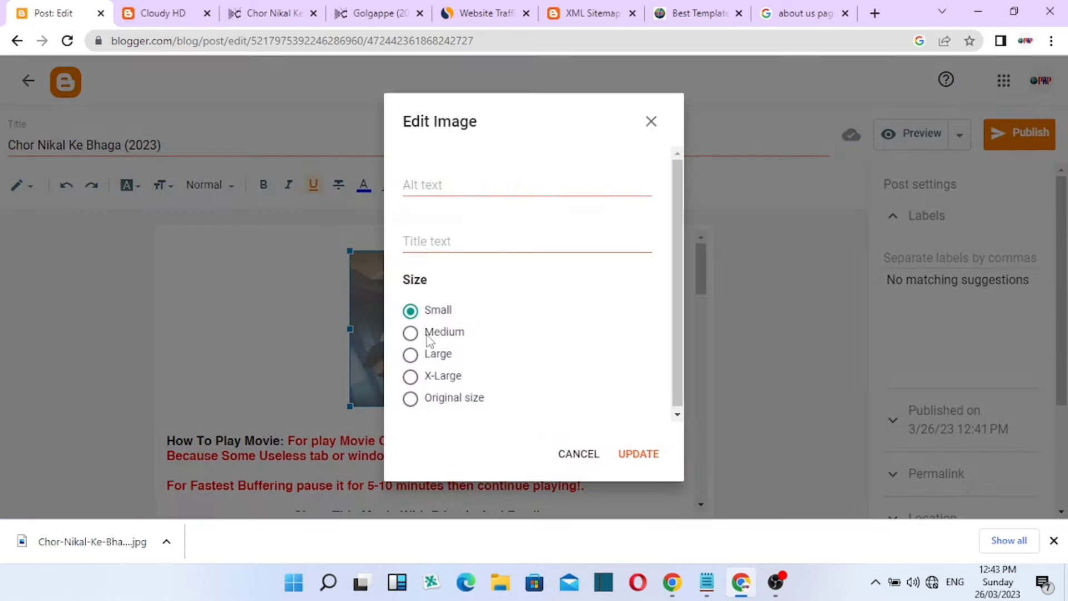
pyautogui.click(429, 334)
pyautogui.click(456, 186)
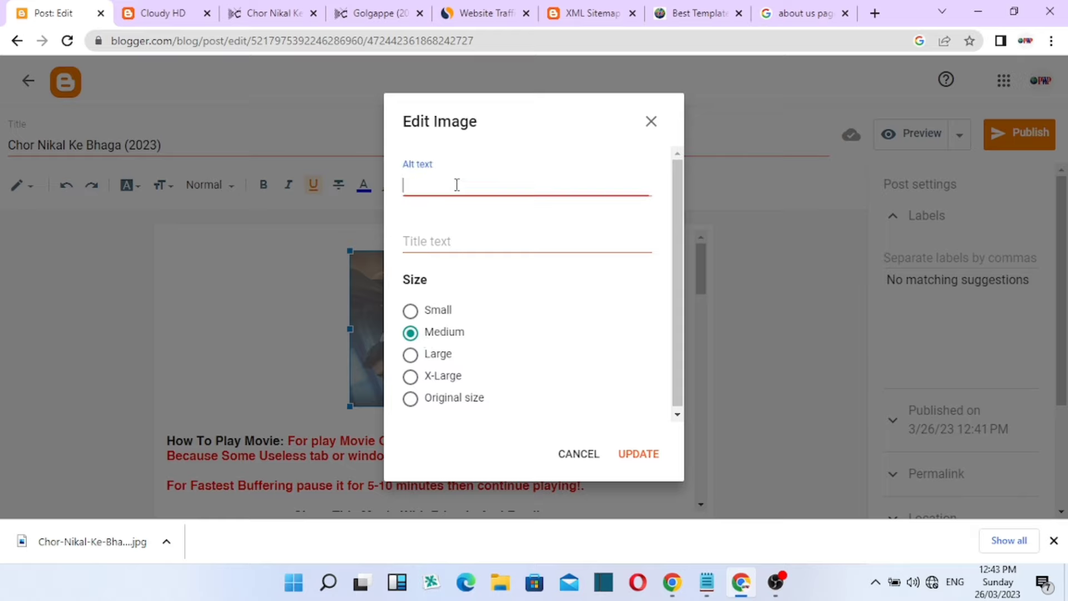
pyautogui.click(469, 237)
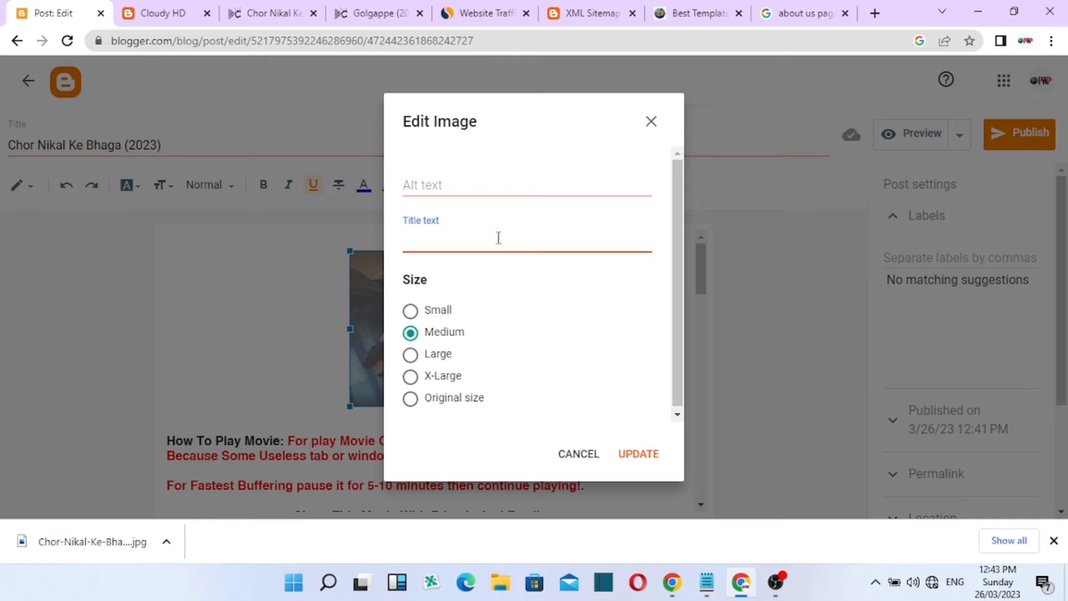
pyautogui.click(631, 457)
# Copy the post title "Chor Nikal Ke Bhaga (2023)" into the poster image's title text and update the image
pyautogui.click(141, 152)
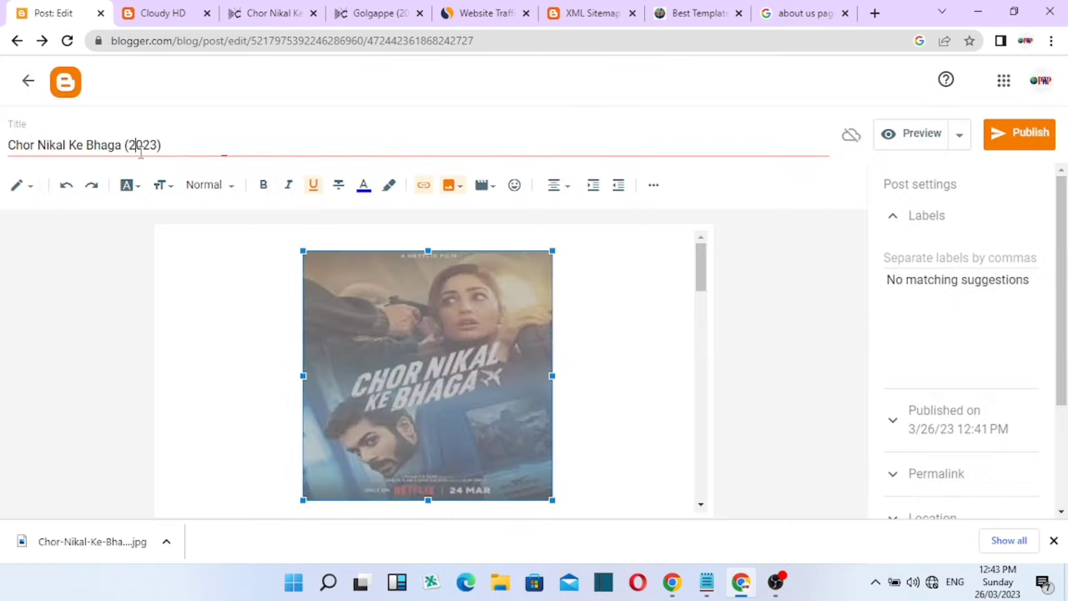
pyautogui.hotkey('ctrl', 'a')
pyautogui.rightClick(141, 153)
pyautogui.click(187, 216)
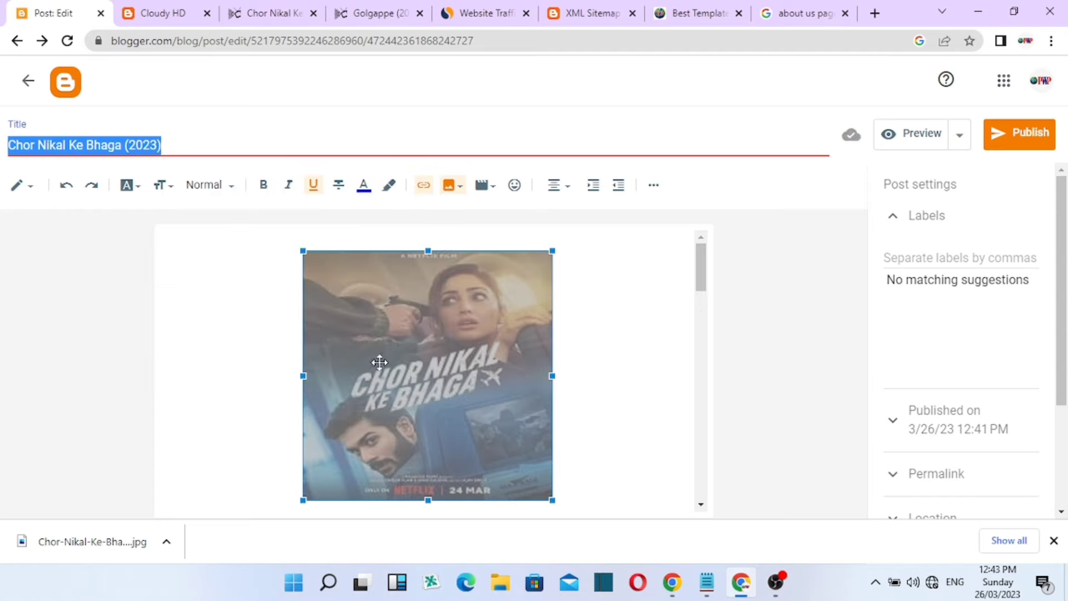
pyautogui.click(461, 328)
pyautogui.click(469, 230)
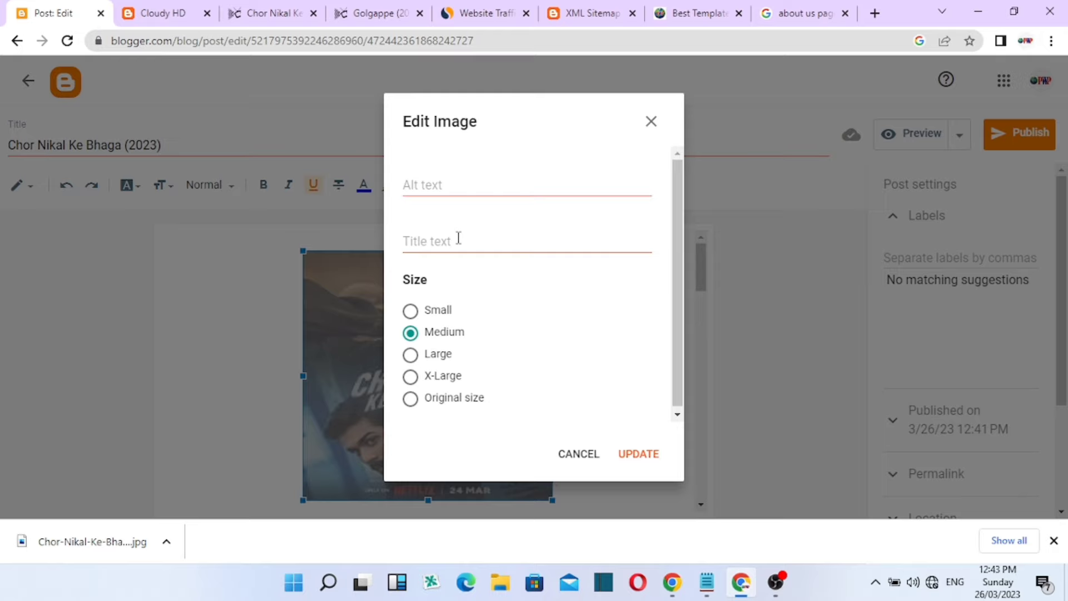
pyautogui.click(458, 239)
pyautogui.rightClick(457, 239)
pyautogui.click(496, 361)
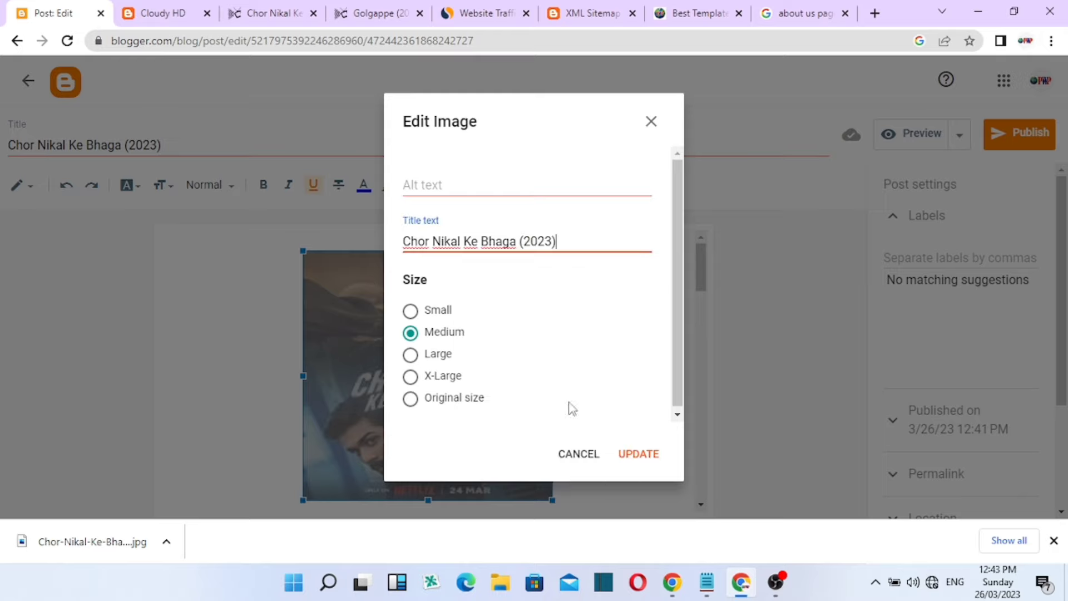
pyautogui.click(639, 454)
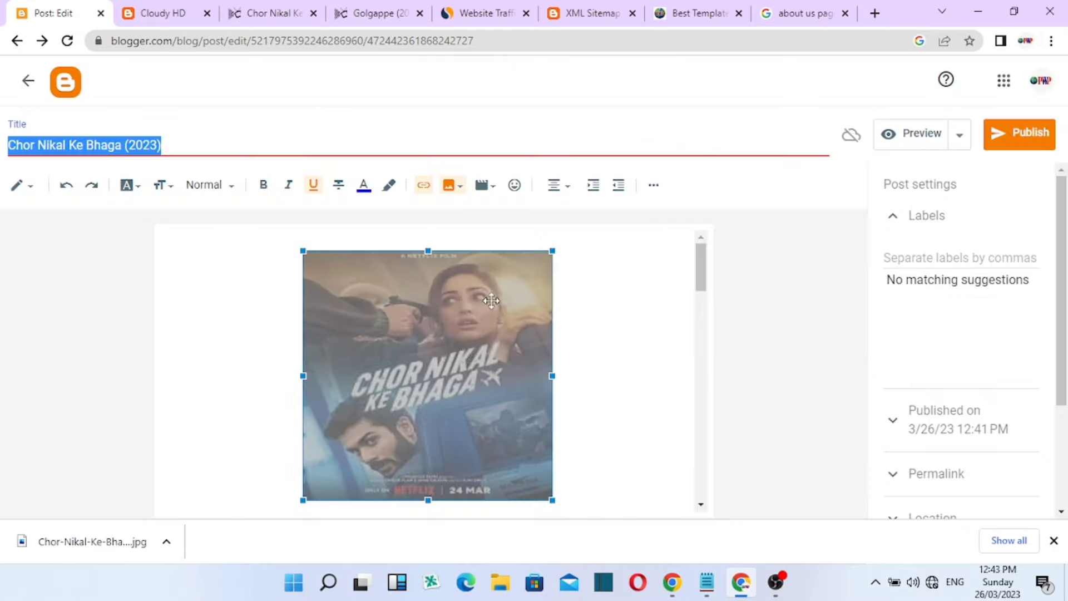
# Fill in the post's search description with the copied title "Chor Nikal Ke Bhaga (2023)"
pyautogui.scroll(-3, 569, 335)
pyautogui.scroll(-2, 665, 356)
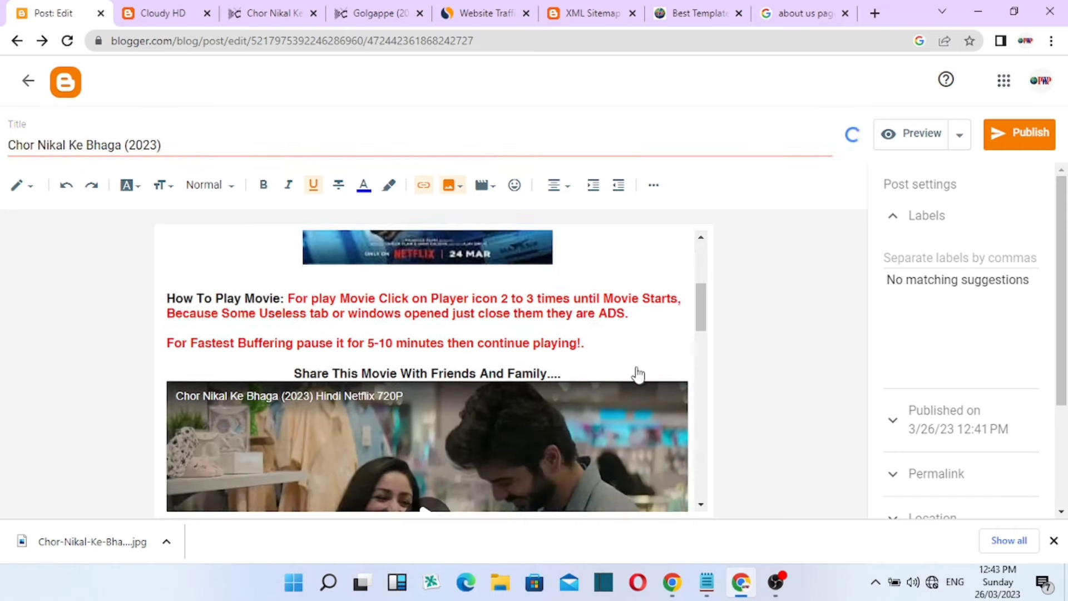
pyautogui.scroll(4, 611, 367)
pyautogui.scroll(-3, 1025, 369)
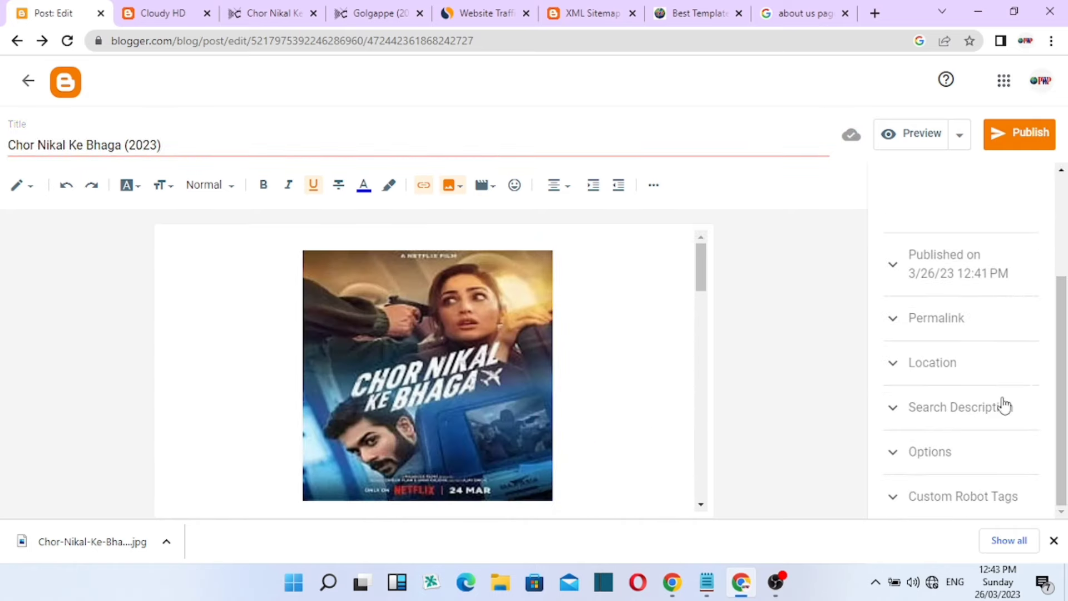
pyautogui.scroll(3, 1002, 409)
pyautogui.click(921, 419)
pyautogui.click(933, 448)
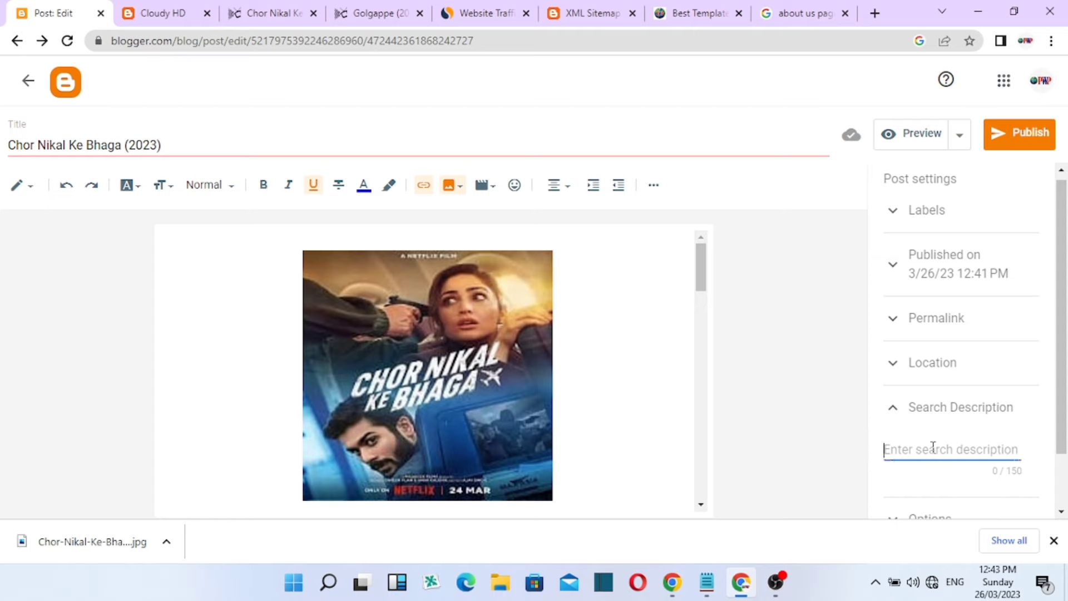
pyautogui.rightClick(931, 448)
pyautogui.click(926, 325)
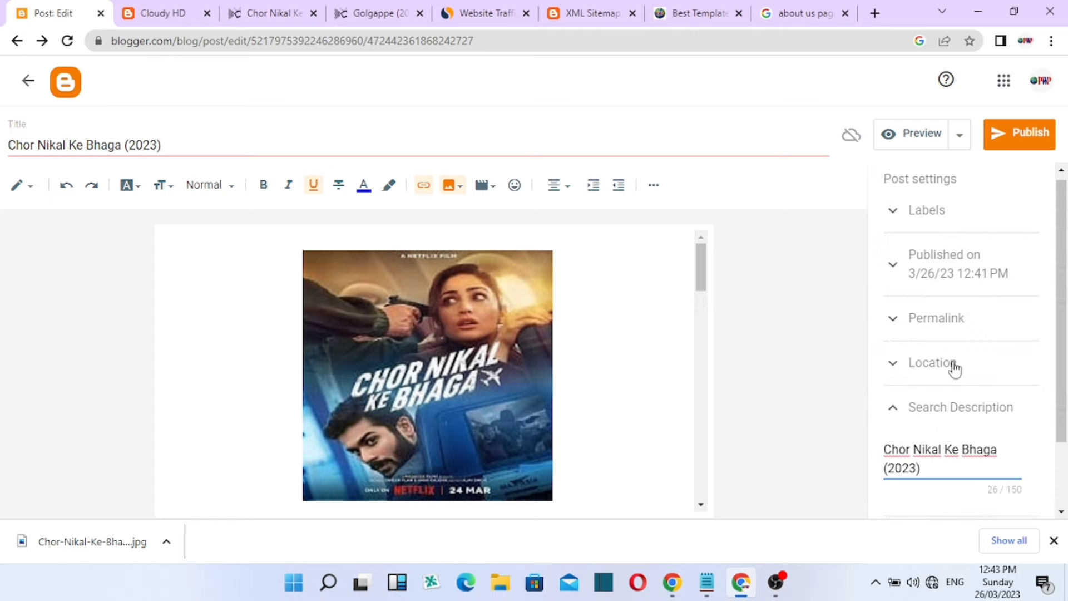
# Add the labels Bollywood, Comedy and Action to the post
pyautogui.click(940, 215)
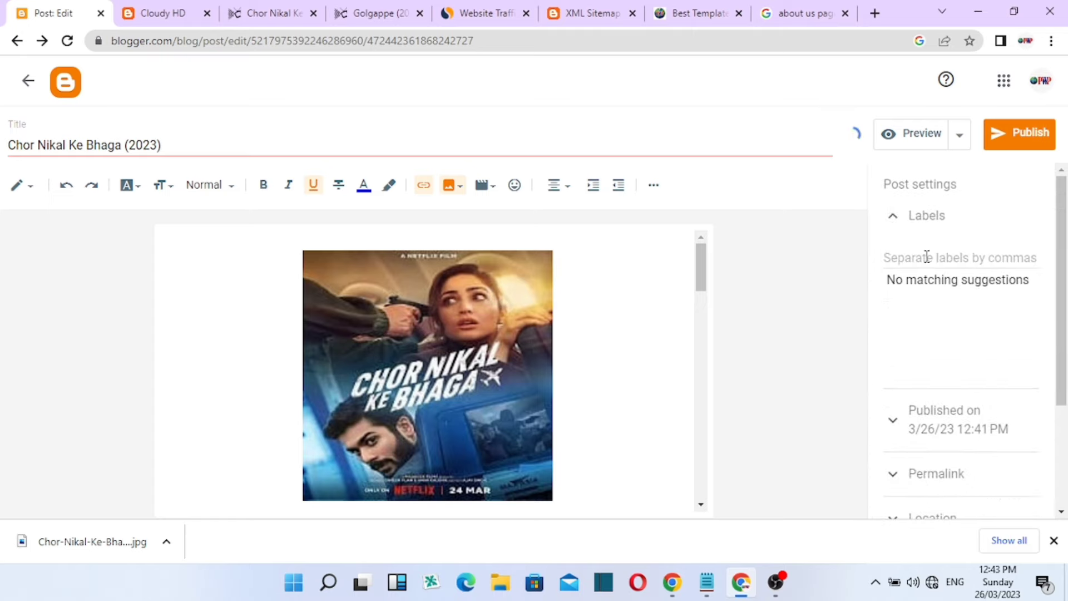
pyautogui.click(937, 258)
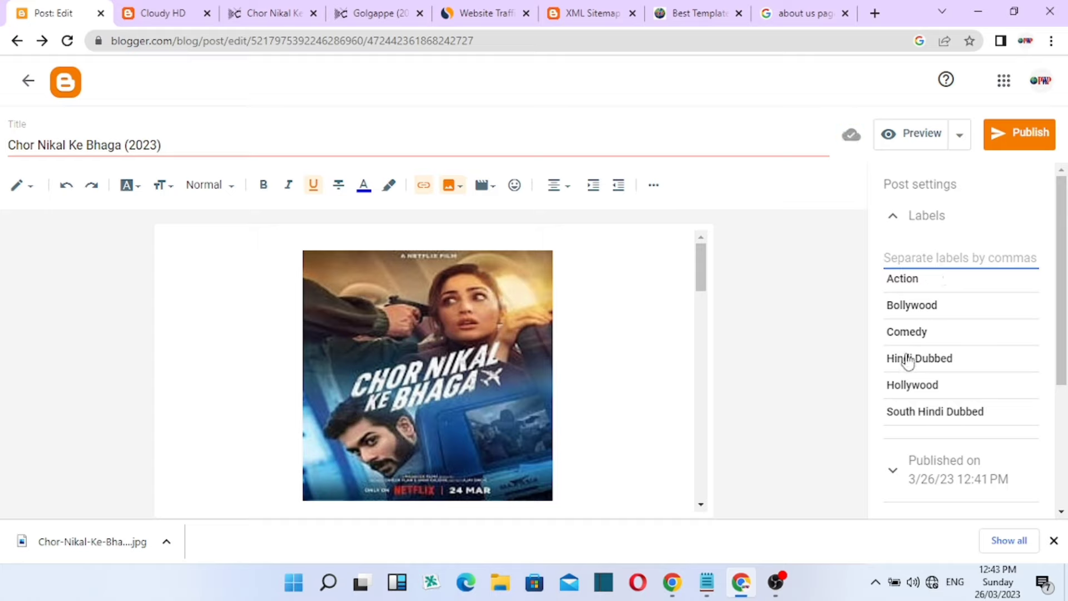
pyautogui.click(911, 306)
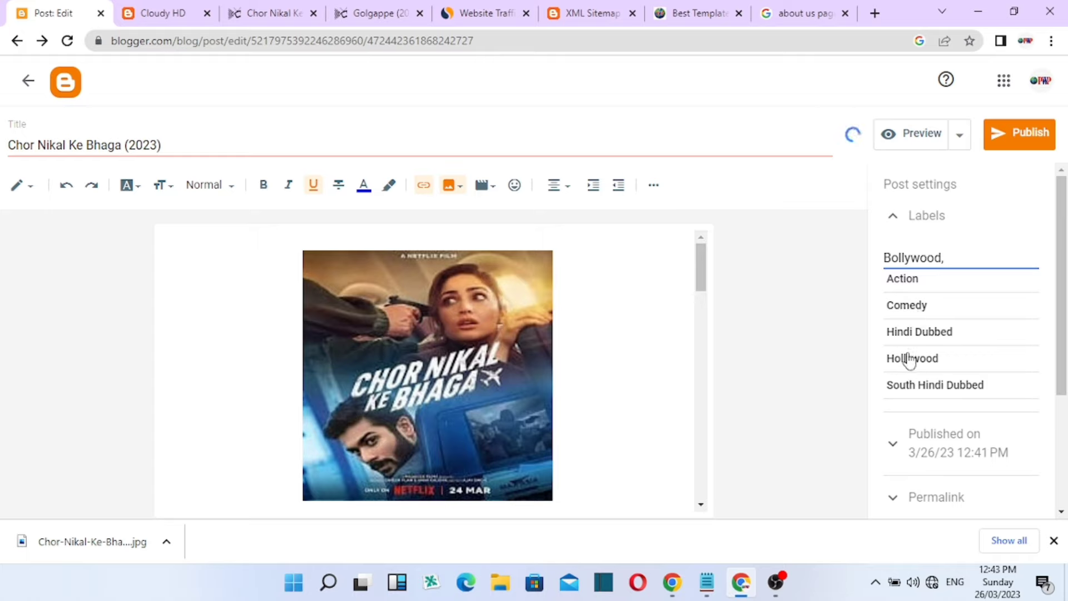
pyautogui.click(908, 311)
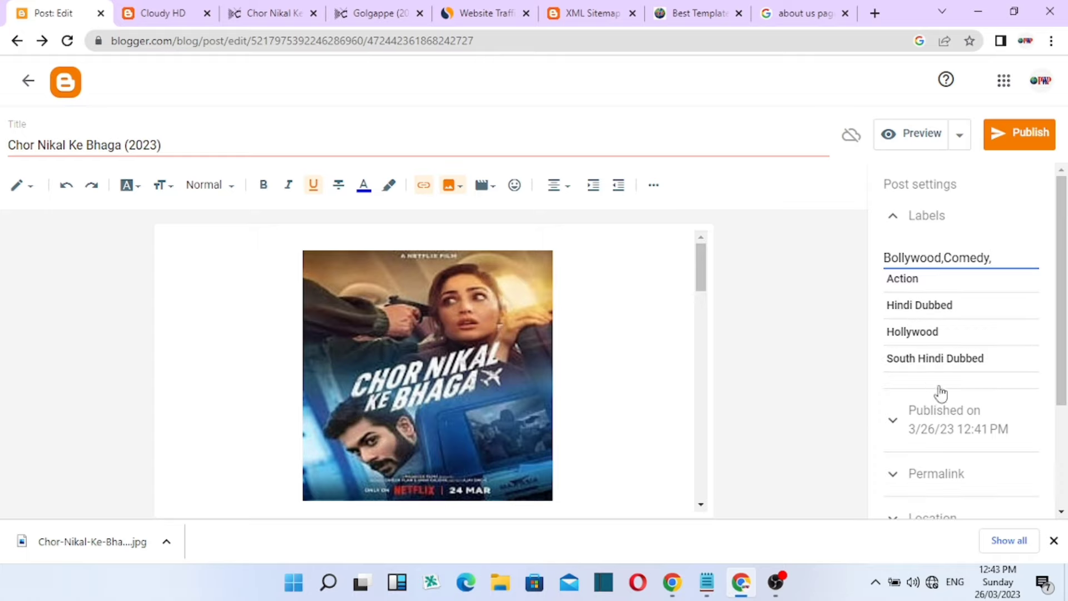
pyautogui.click(913, 282)
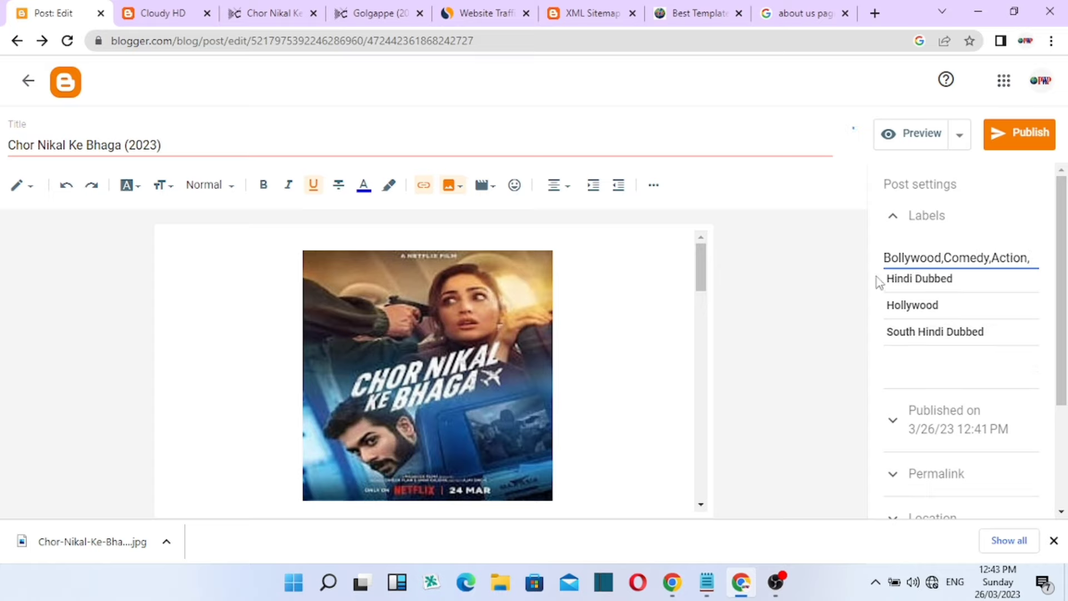
# Review the post body and its preview, checking the poster, video players, download links, synopsis and tags, and close the preview
pyautogui.scroll(-3, 555, 365)
pyautogui.scroll(3, 560, 421)
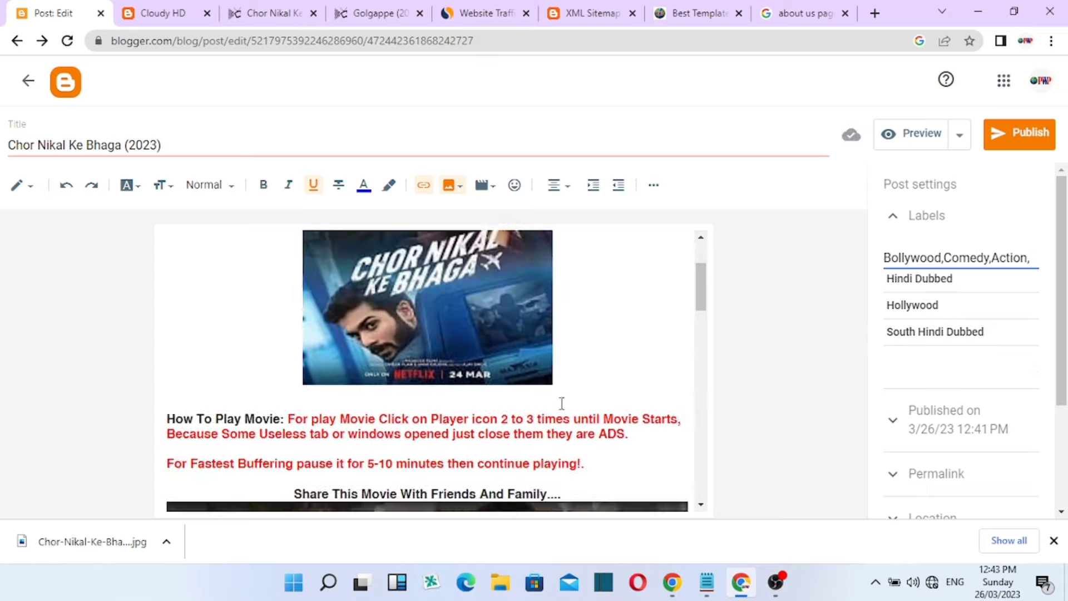
pyautogui.scroll(-9, 563, 393)
pyautogui.scroll(-3, 559, 406)
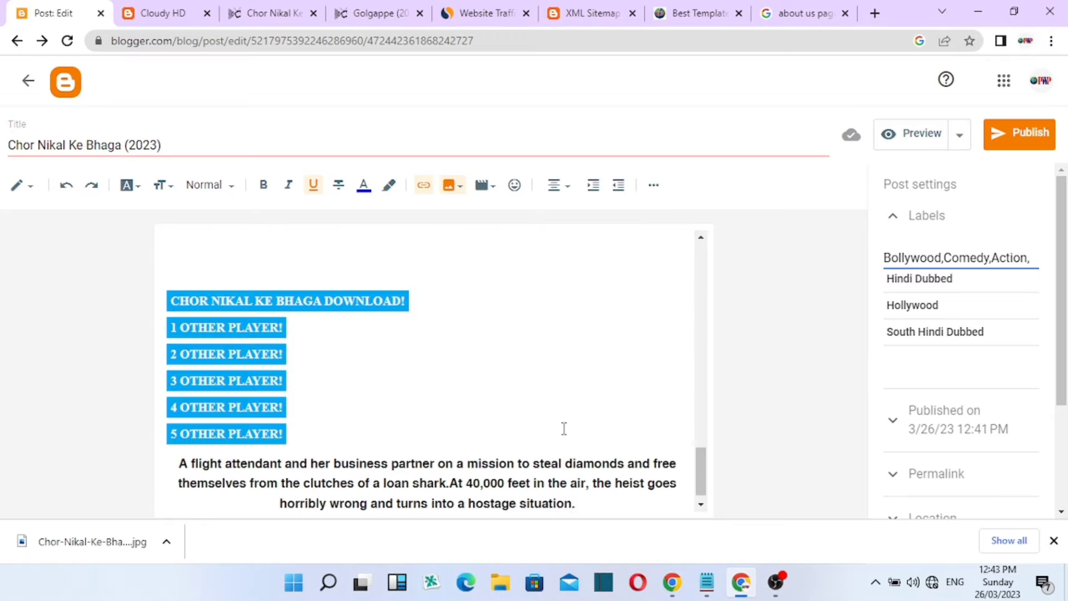
pyautogui.click(916, 134)
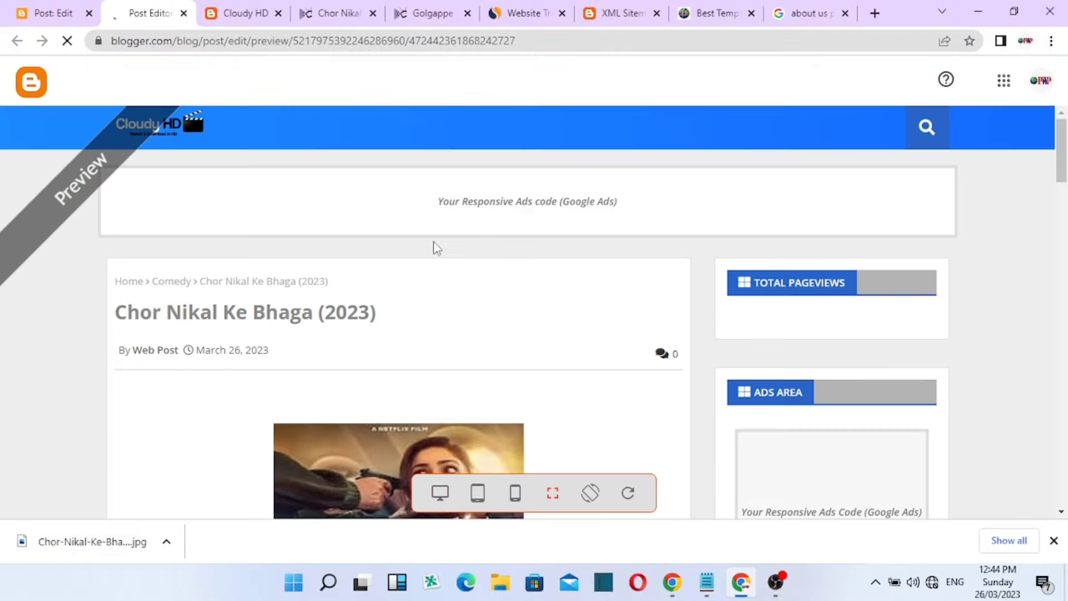
pyautogui.scroll(-9, 433, 245)
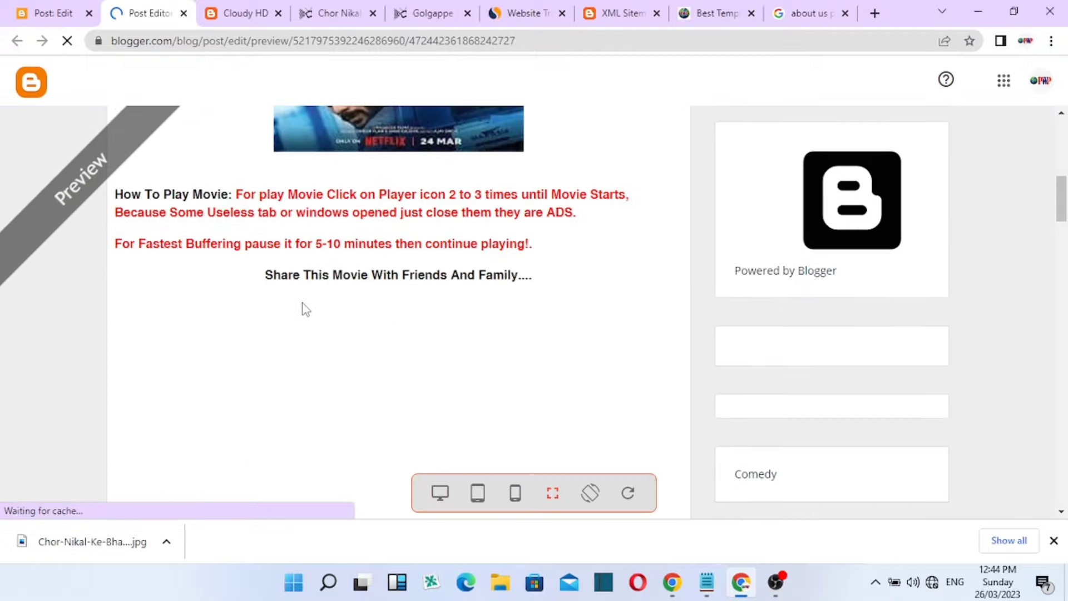
pyautogui.scroll(-8, 305, 309)
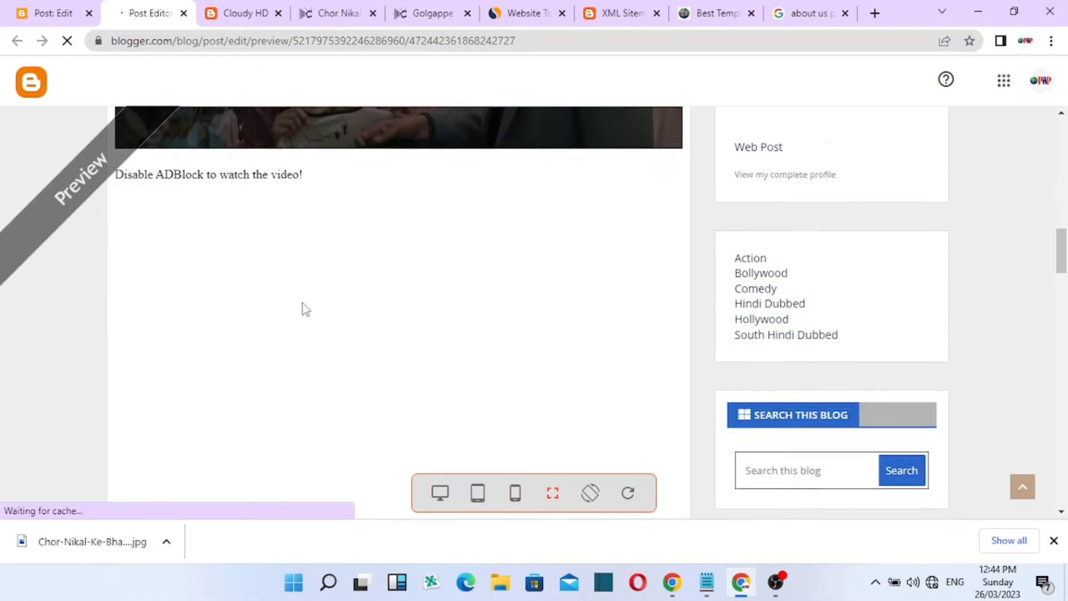
pyautogui.scroll(-6, 303, 302)
pyautogui.scroll(2, 302, 302)
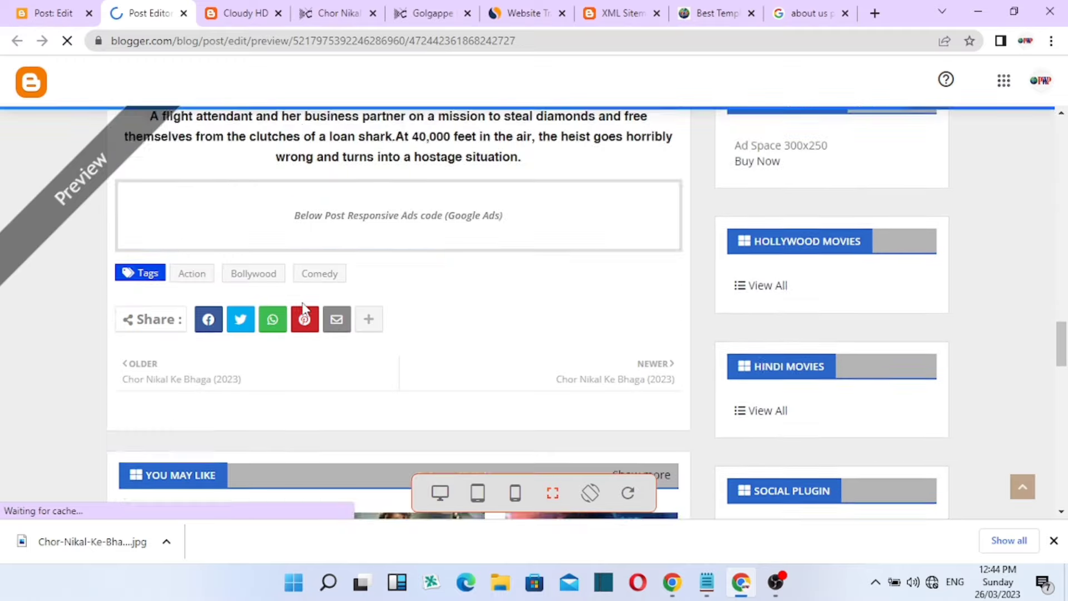
pyautogui.scroll(5, 303, 307)
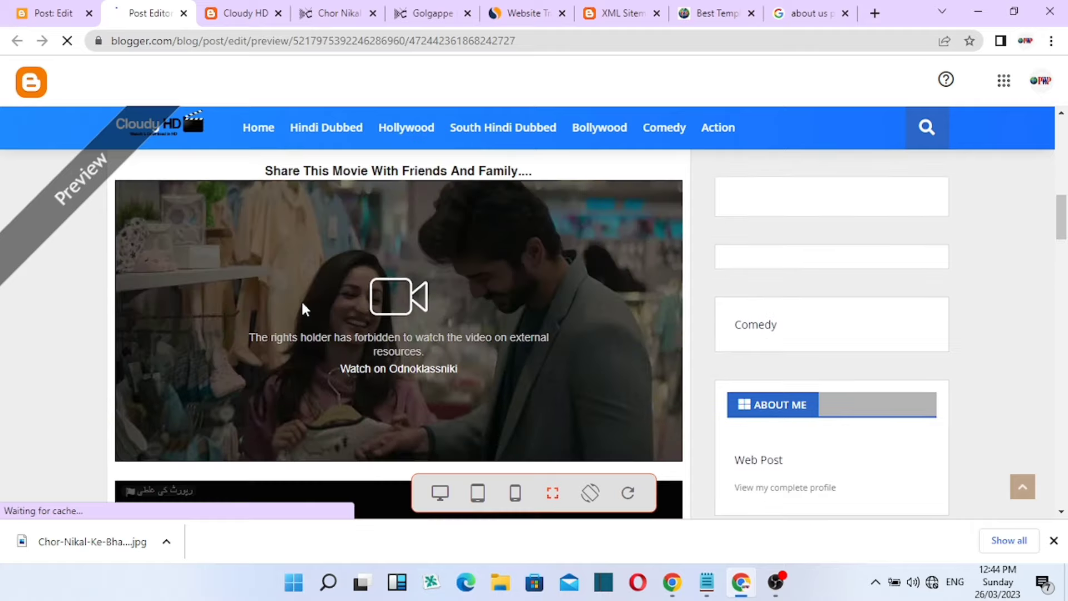
pyautogui.scroll(4, 302, 305)
pyautogui.scroll(-4, 302, 305)
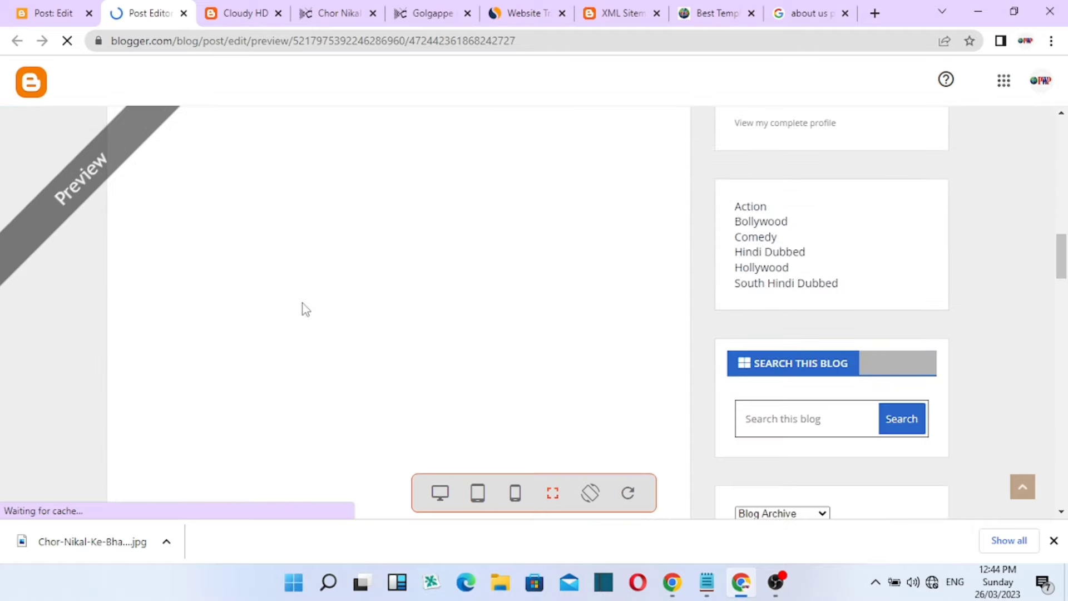
pyautogui.scroll(-5, 304, 303)
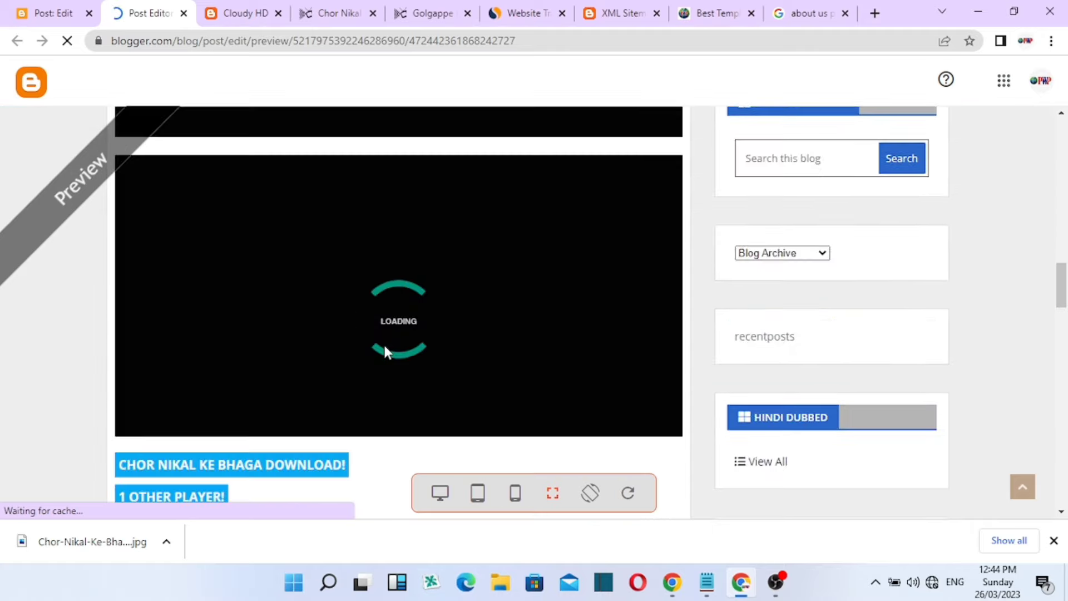
pyautogui.scroll(5, 372, 326)
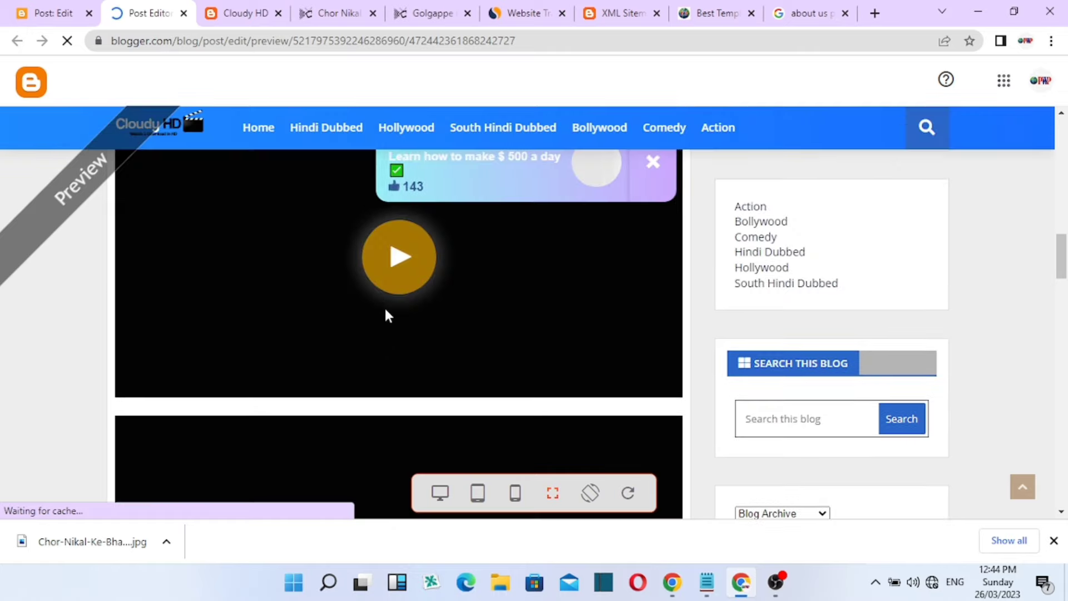
pyautogui.scroll(-3, 382, 317)
pyautogui.scroll(-10, 382, 337)
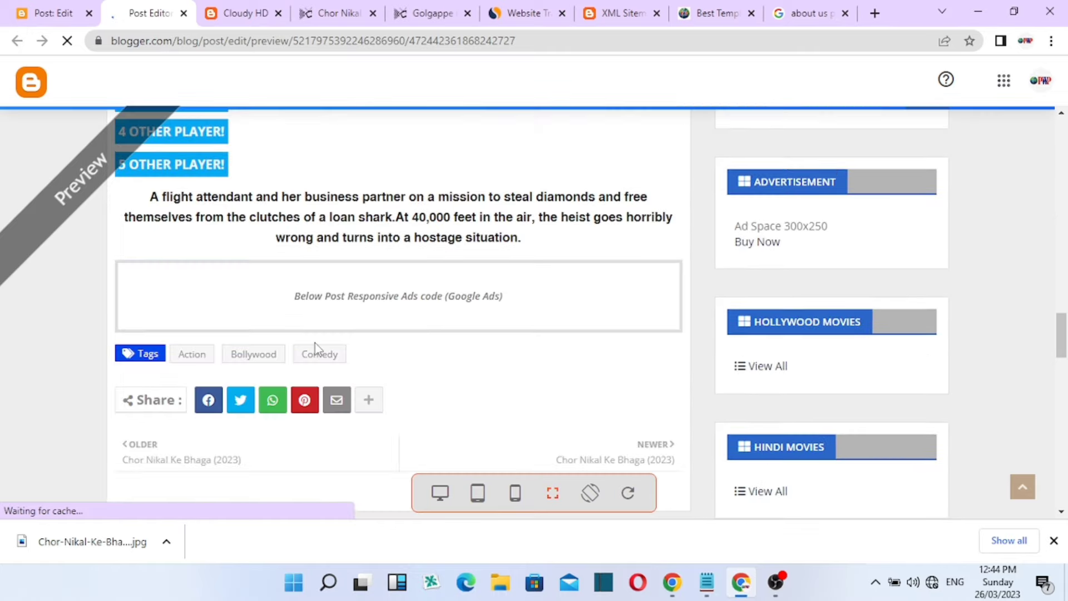
pyautogui.scroll(2, 315, 343)
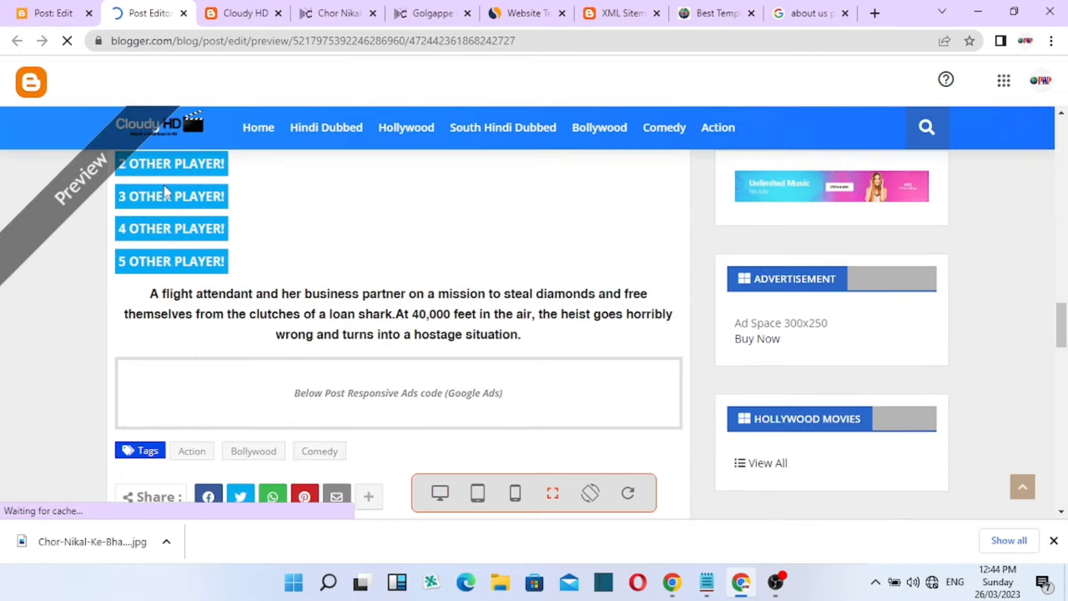
pyautogui.click(184, 14)
# Publish the "Chor Nikal Ke Bhaga (2023)" post to the blog and open its live page
pyautogui.click(1005, 145)
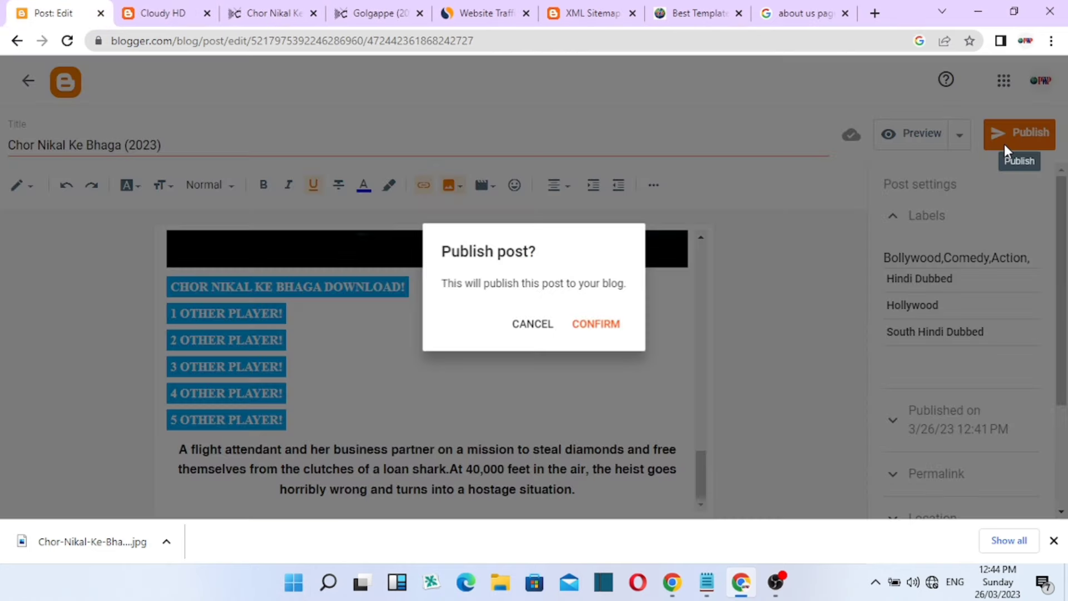
pyautogui.click(620, 323)
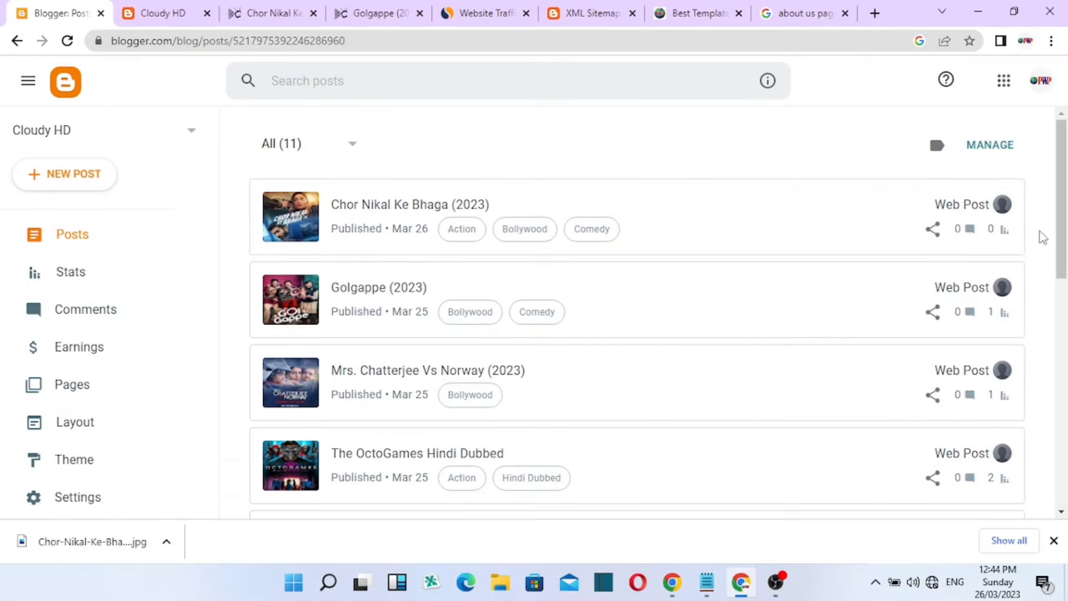
pyautogui.click(967, 205)
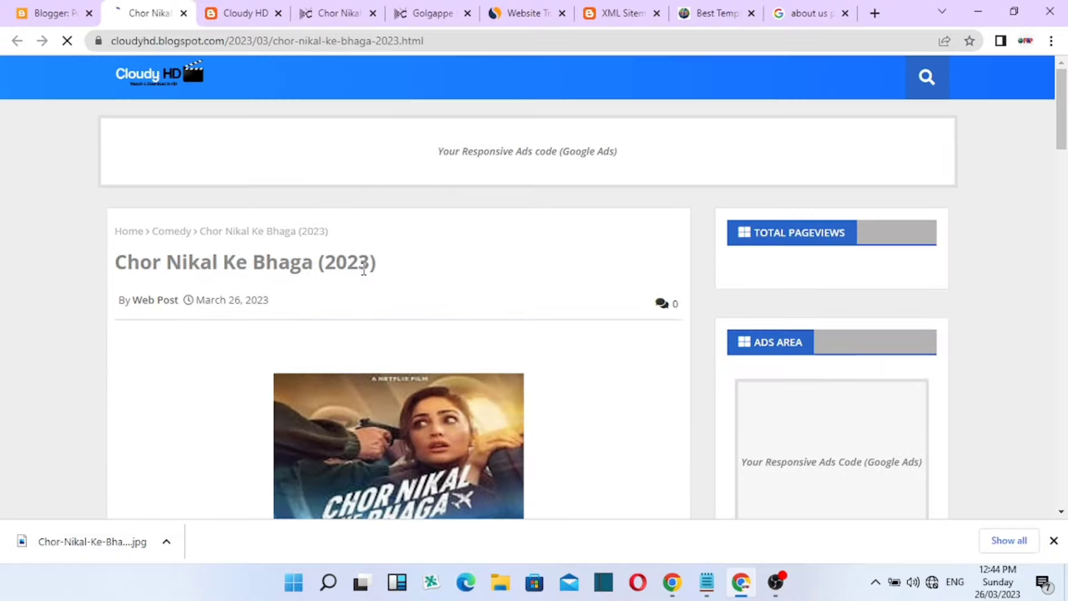
# Examine the live post's poster, video players, tags, share buttons, related movies and comment section, and dismiss the browser's downloads bar
pyautogui.scroll(-2, 442, 278)
pyautogui.scroll(-6, 440, 293)
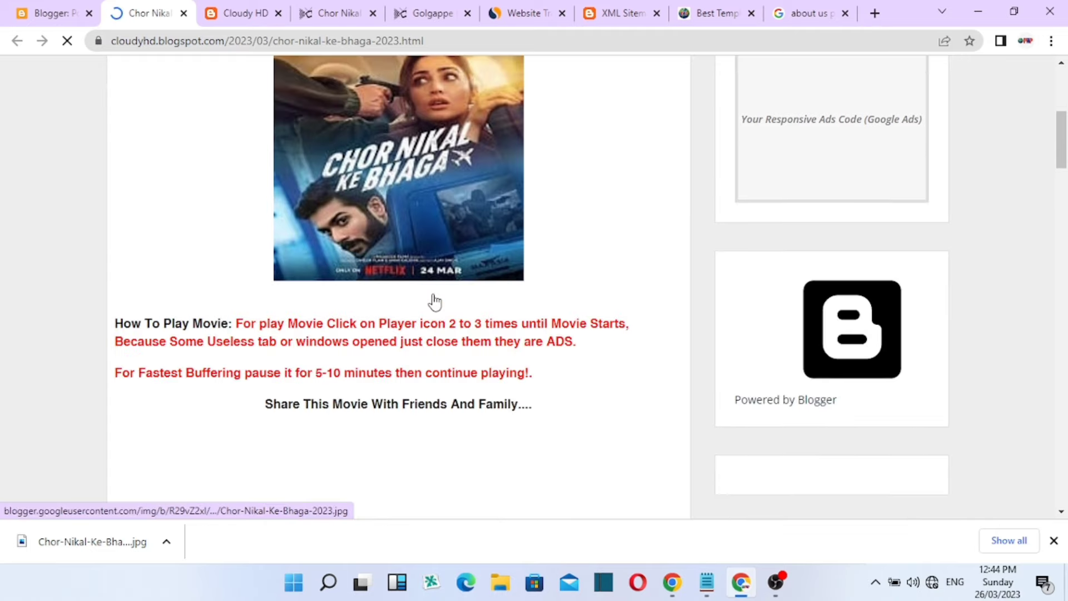
pyautogui.scroll(6, 434, 299)
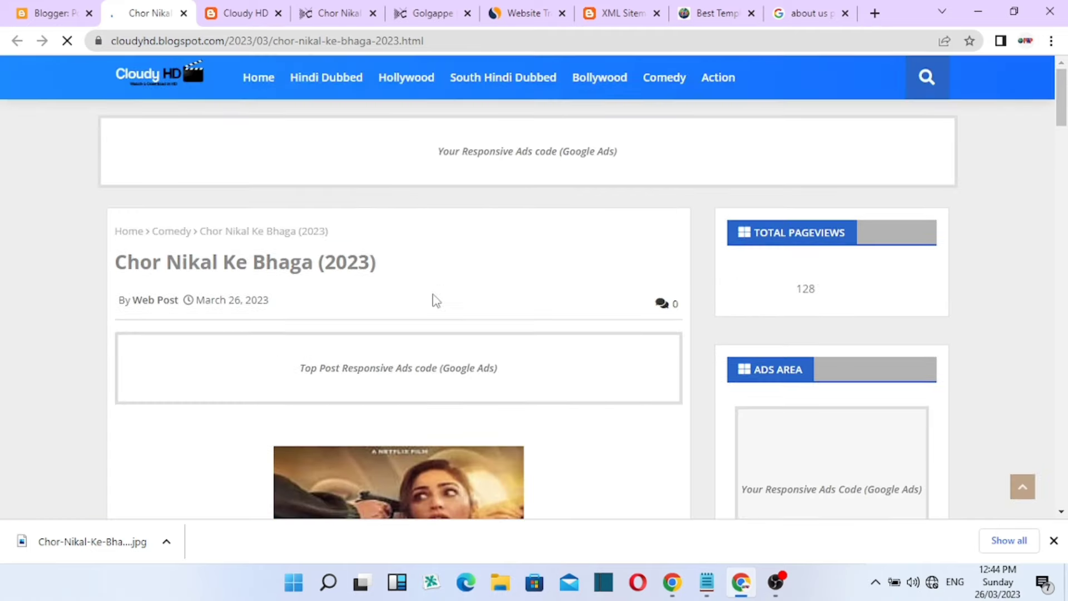
pyautogui.scroll(-6, 434, 295)
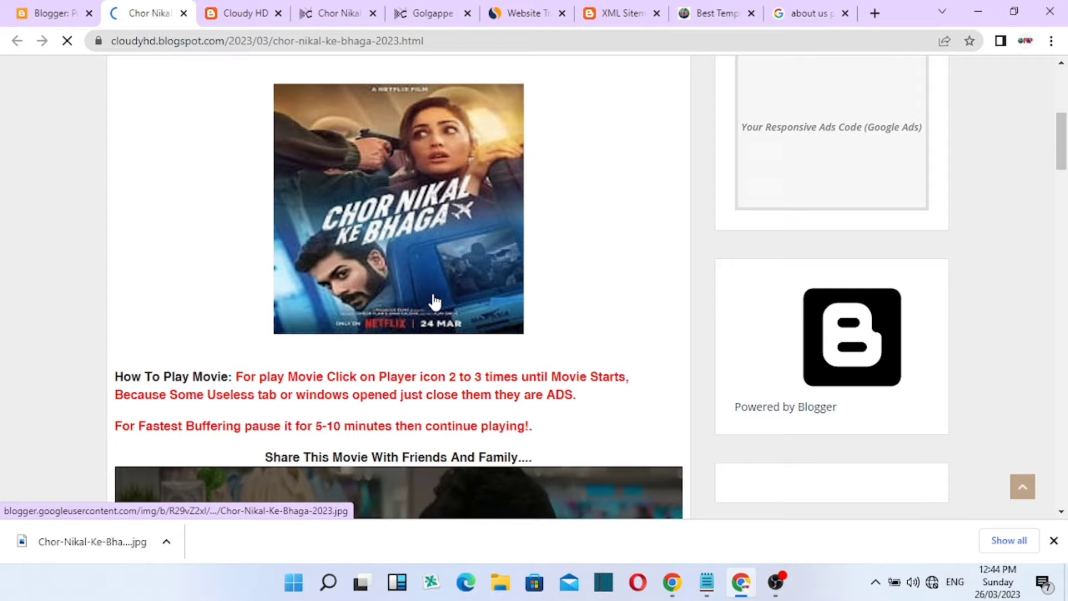
pyautogui.scroll(-6, 780, 289)
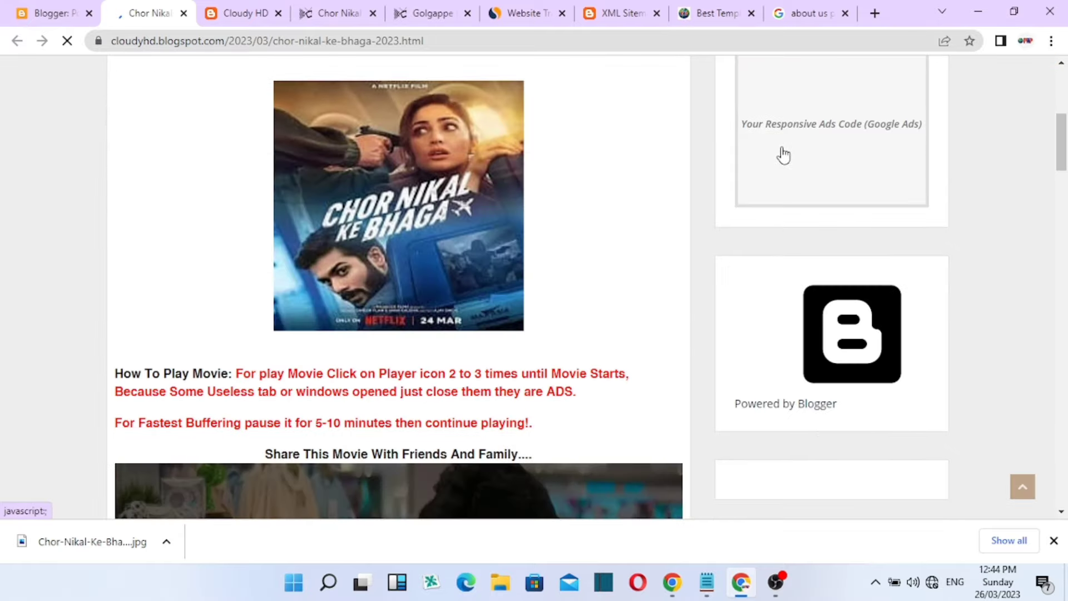
pyautogui.scroll(-8, 689, 376)
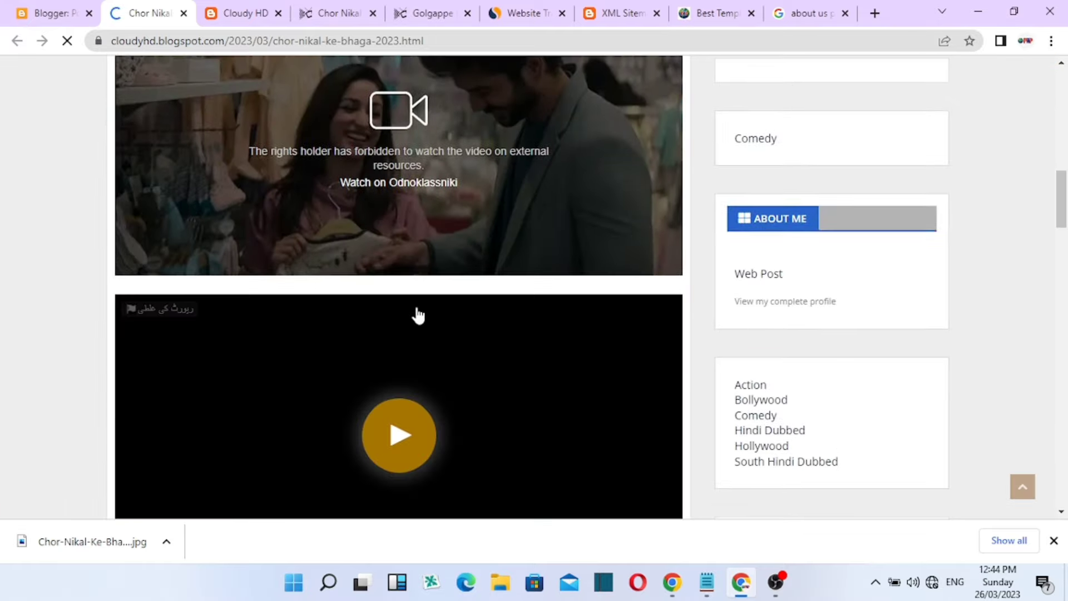
pyautogui.scroll(-8, 418, 316)
pyautogui.scroll(-8, 418, 315)
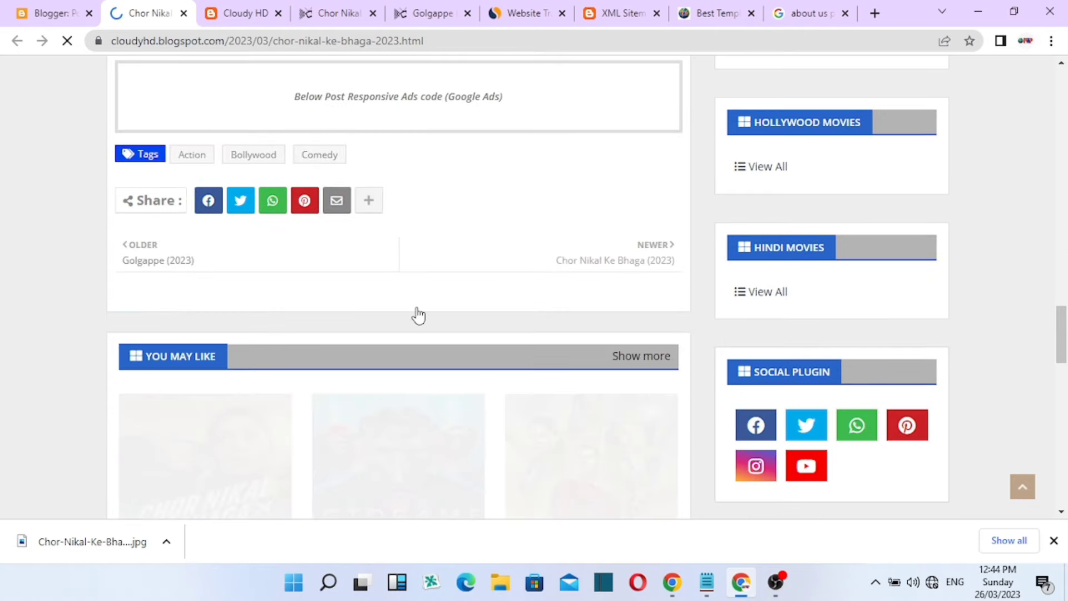
pyautogui.scroll(-6, 419, 316)
pyautogui.scroll(3, 371, 362)
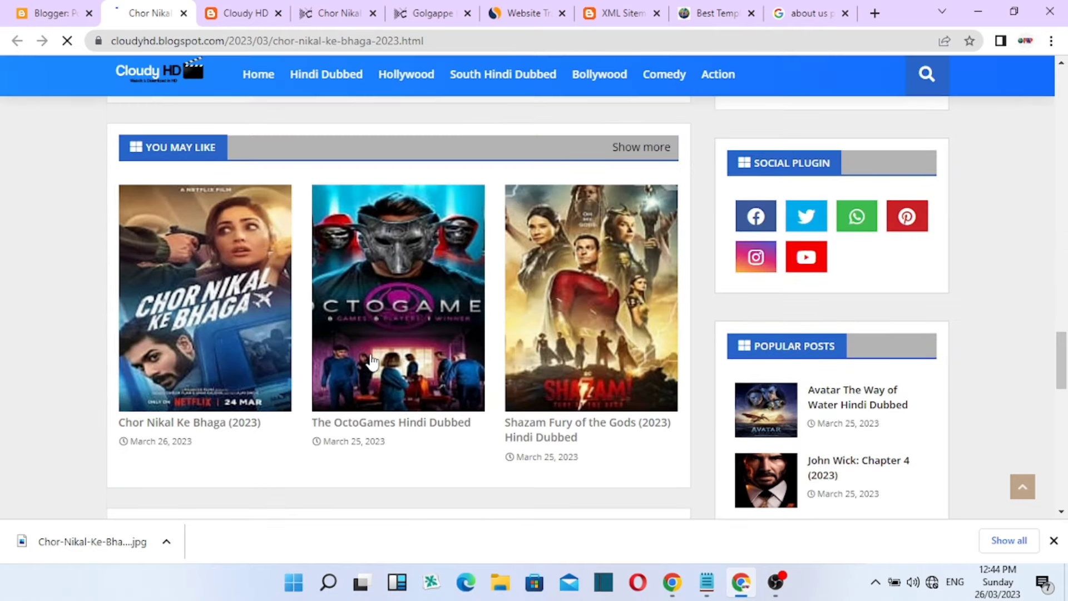
pyautogui.scroll(-5, 360, 341)
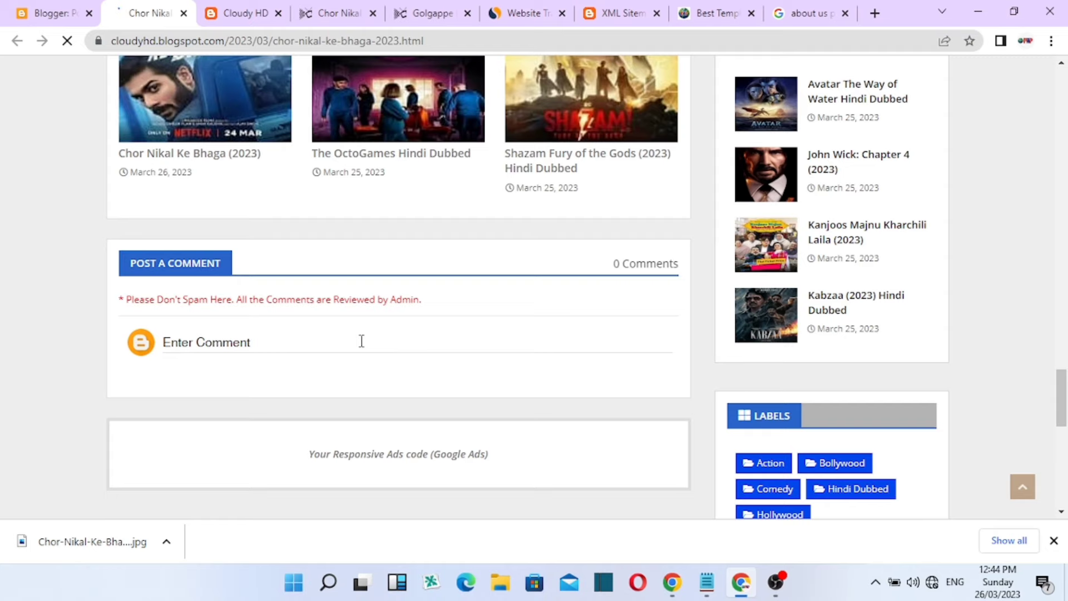
pyautogui.scroll(2, 364, 351)
pyautogui.scroll(3, 364, 351)
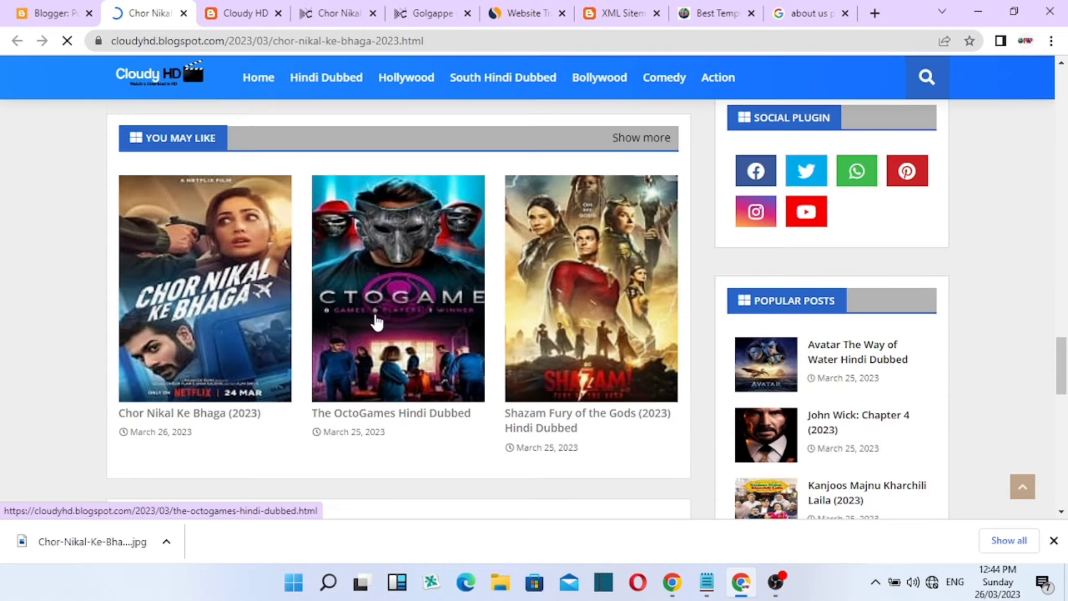
pyautogui.scroll(4, 375, 320)
pyautogui.click(1054, 540)
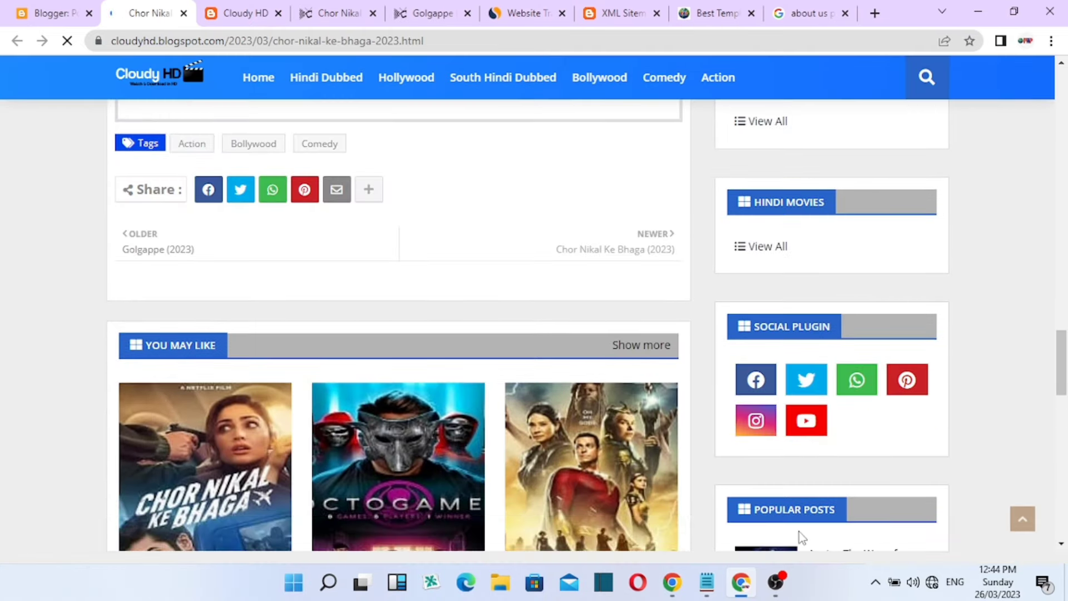
# Check the live post's older and newer post links, synopsis, embedded players and download links
pyautogui.scroll(4, 243, 396)
pyautogui.scroll(1, 243, 396)
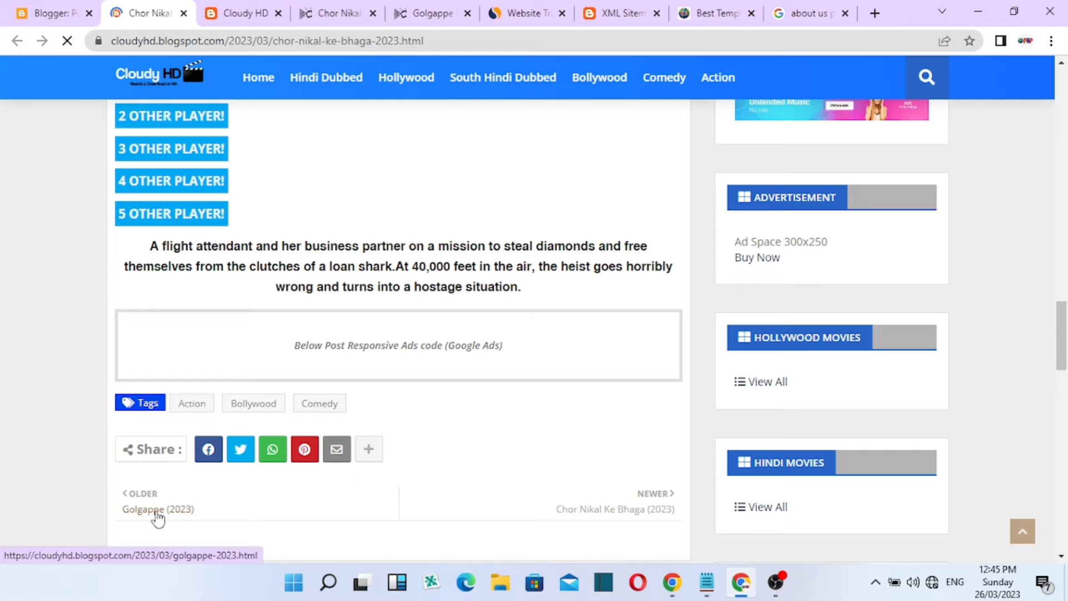
pyautogui.scroll(-2, 638, 408)
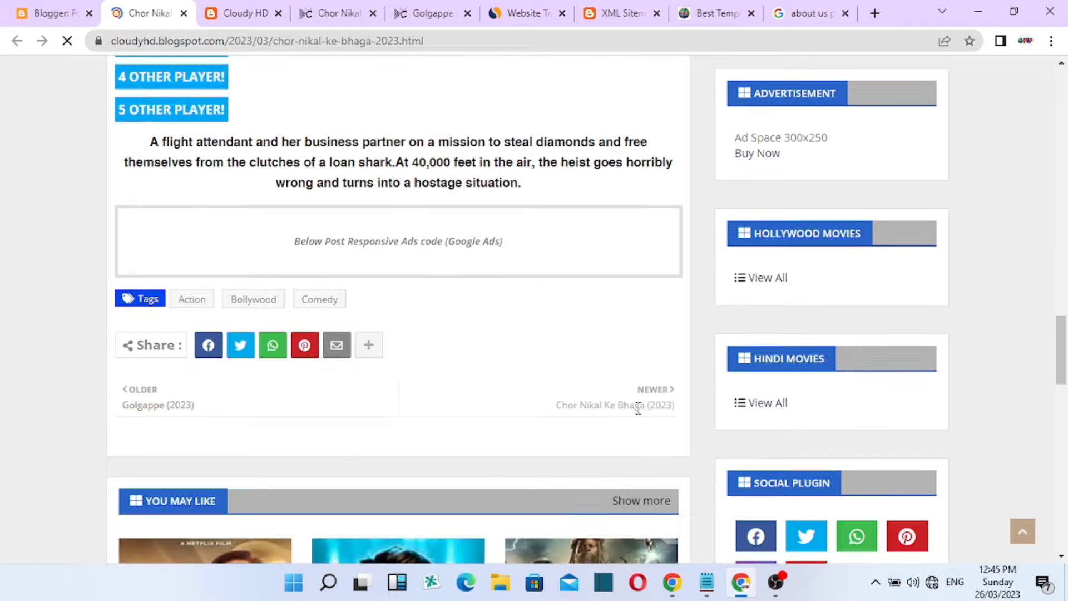
pyautogui.scroll(-5, 508, 406)
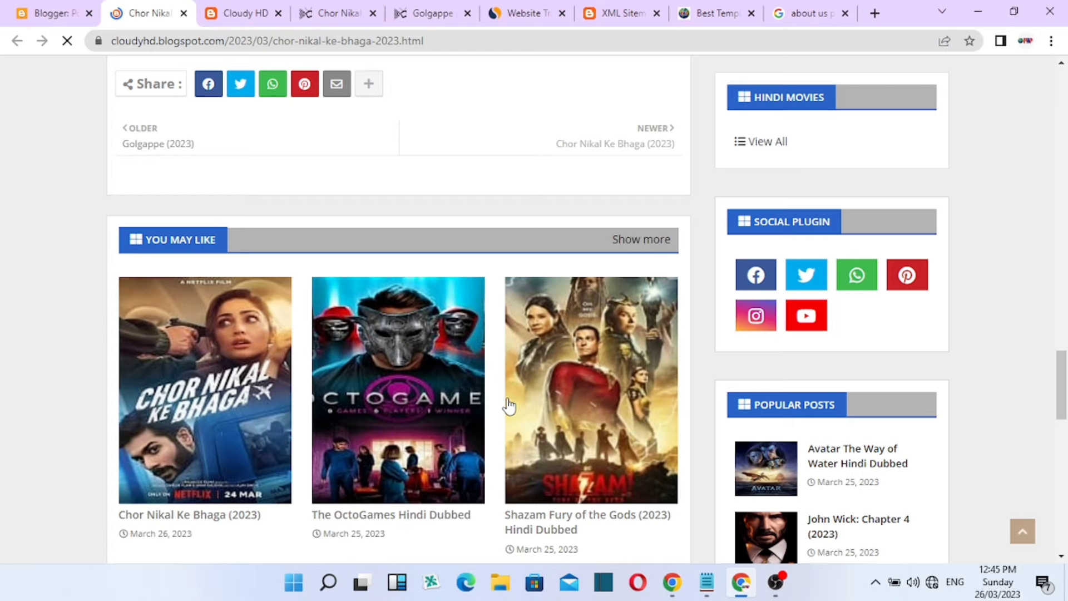
pyautogui.scroll(7, 409, 423)
pyautogui.scroll(8, 410, 422)
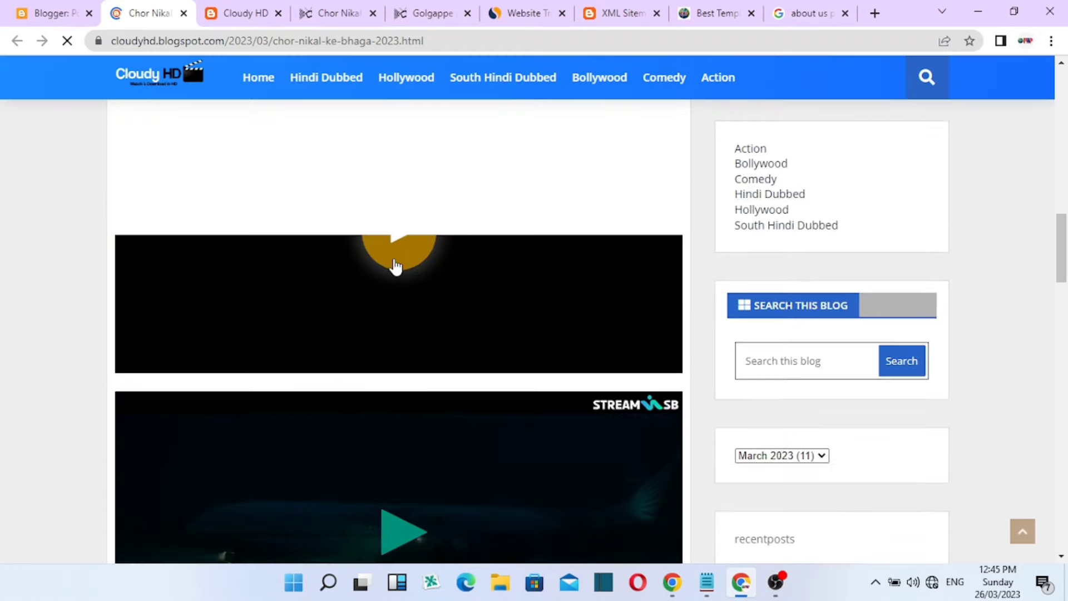
pyautogui.scroll(-10, 202, 255)
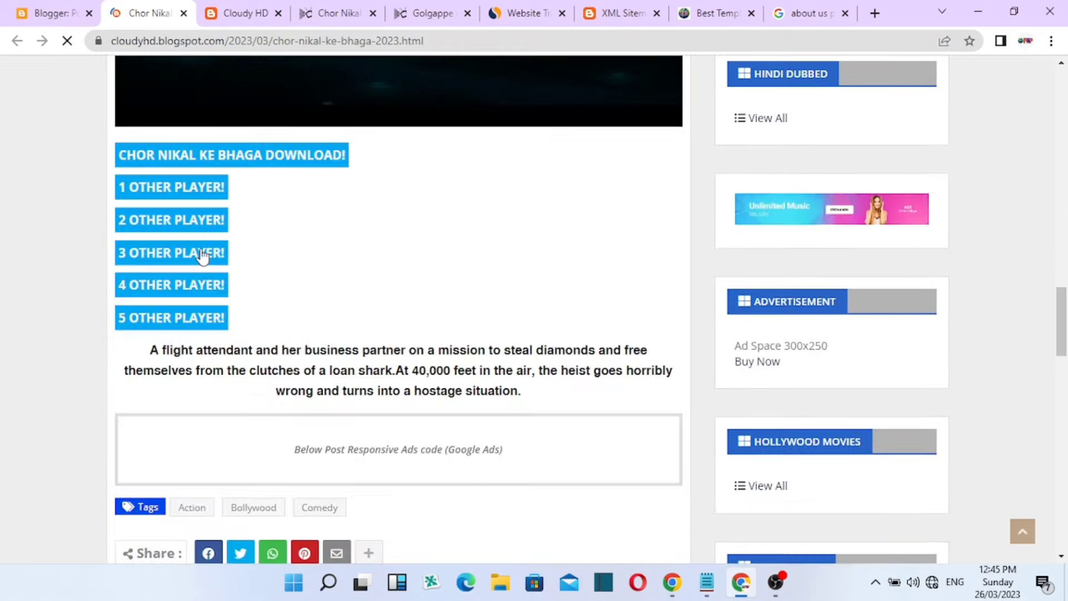
# Test the "4 Other Player!" link, return to the live post, and check the embedded players above the links
pyautogui.click(206, 289)
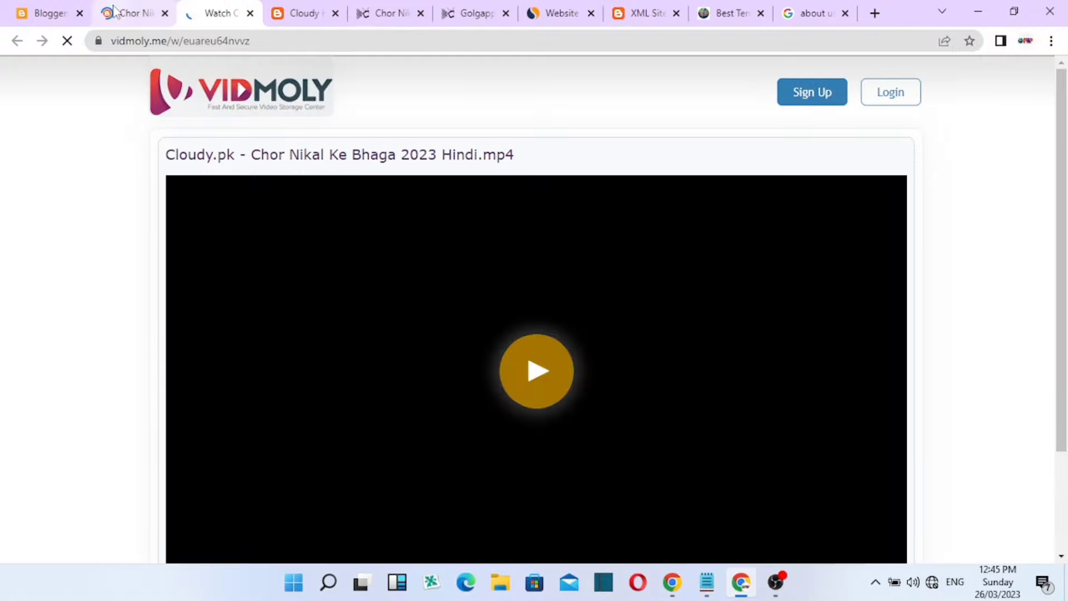
pyautogui.click(114, 14)
pyautogui.scroll(4, 354, 334)
pyautogui.scroll(1, 396, 256)
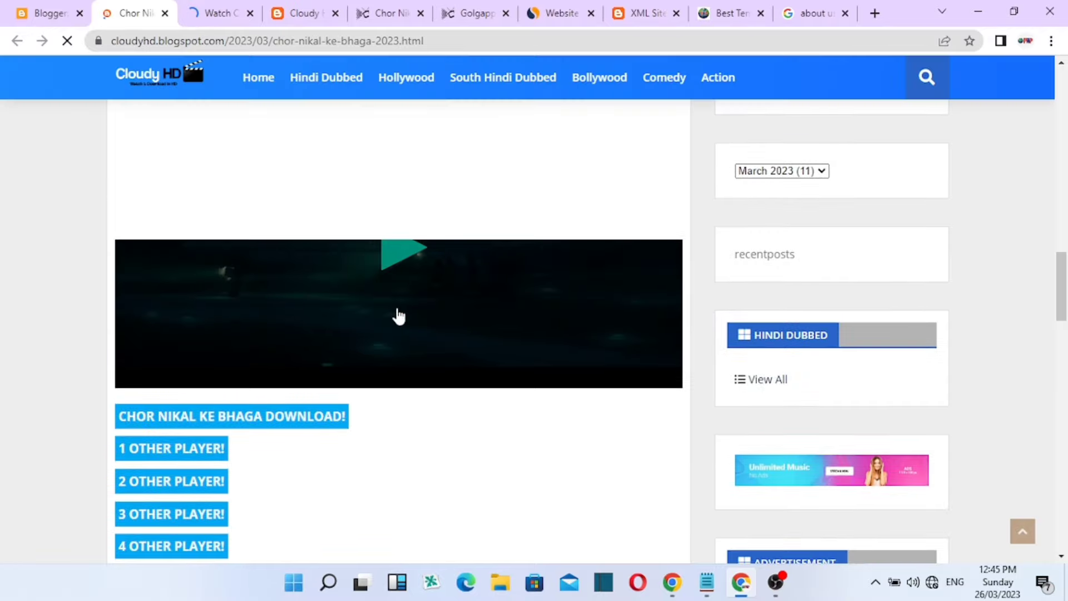
pyautogui.scroll(2, 384, 334)
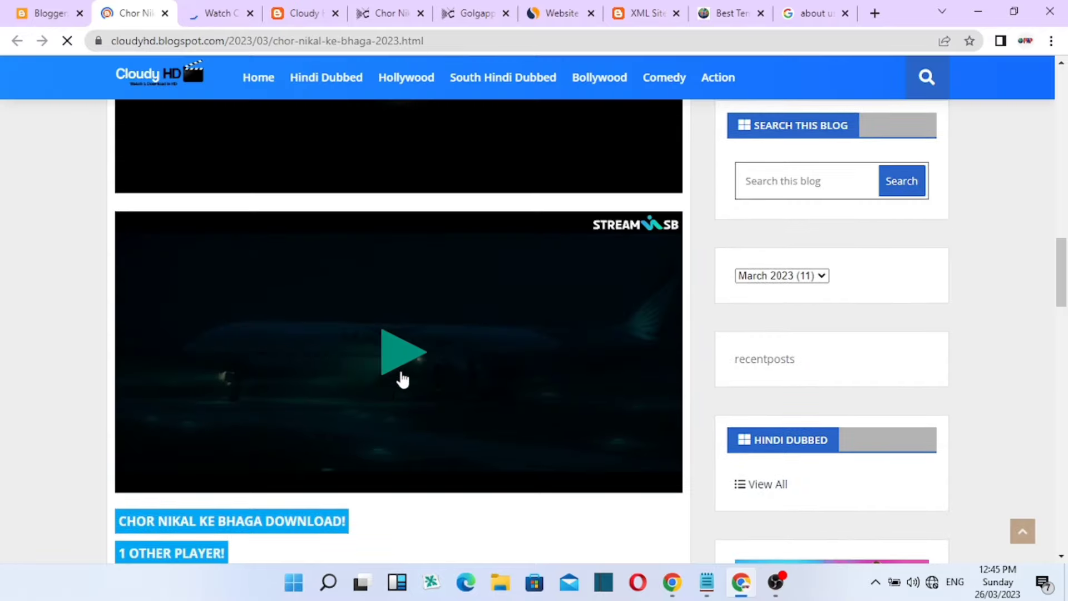
pyautogui.scroll(2, 400, 378)
pyautogui.scroll(-2, 402, 373)
pyautogui.scroll(-5, 403, 370)
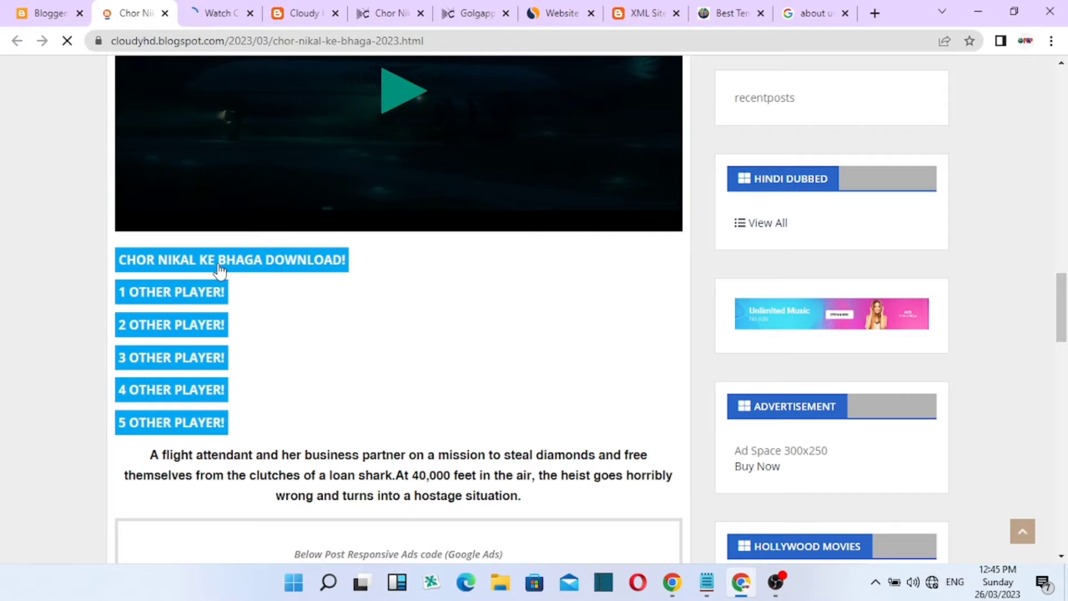
# Test the "Chor Nikal Ke Bhaga Download!" link and its page's download option, and close the opened player tabs
pyautogui.click(218, 265)
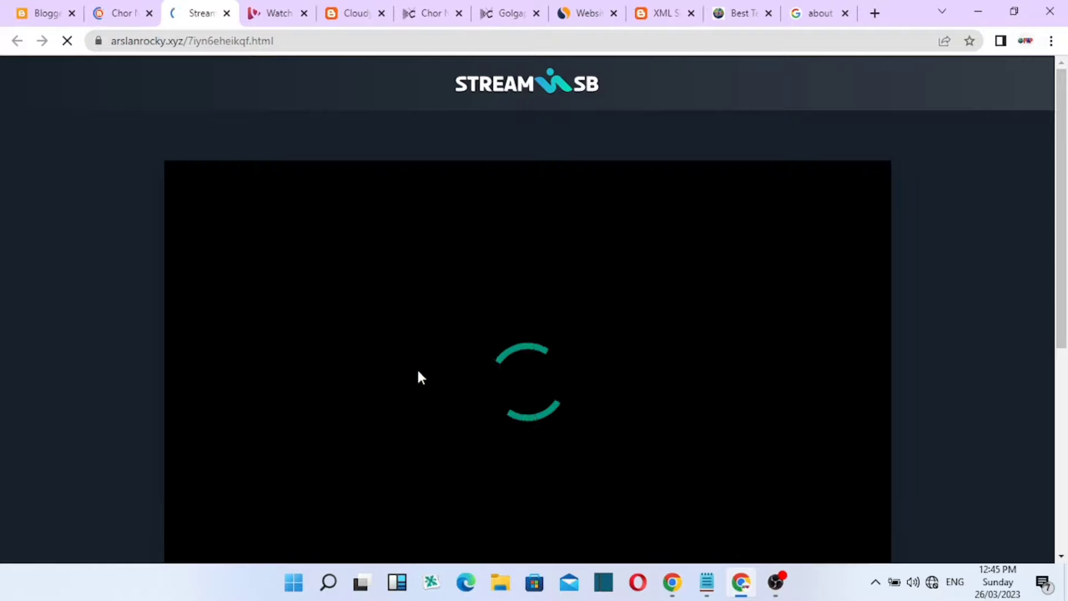
pyautogui.scroll(-5, 536, 359)
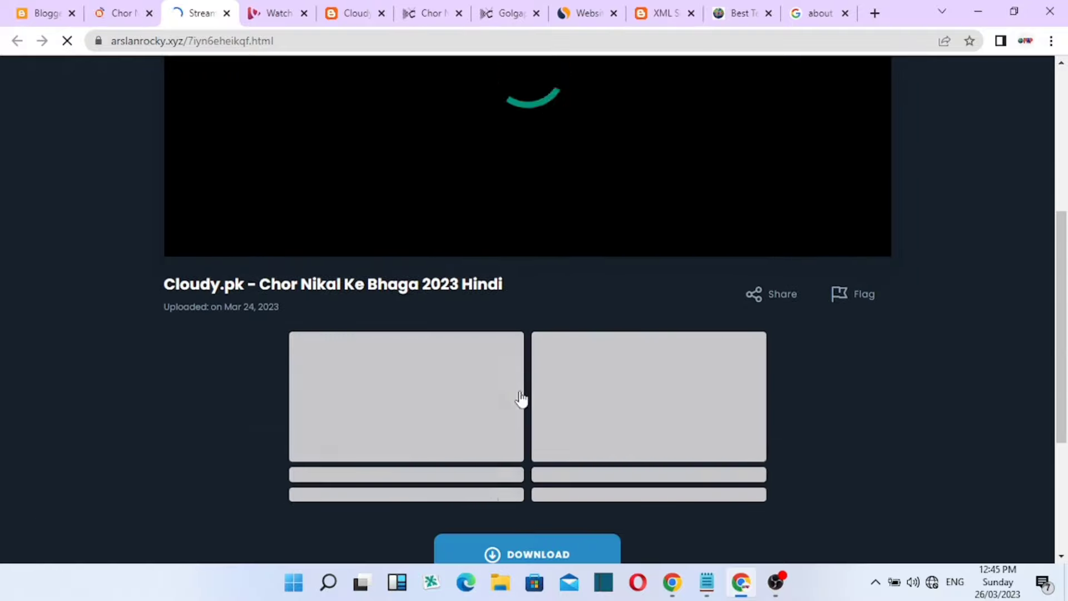
pyautogui.scroll(-4, 501, 489)
pyautogui.click(544, 329)
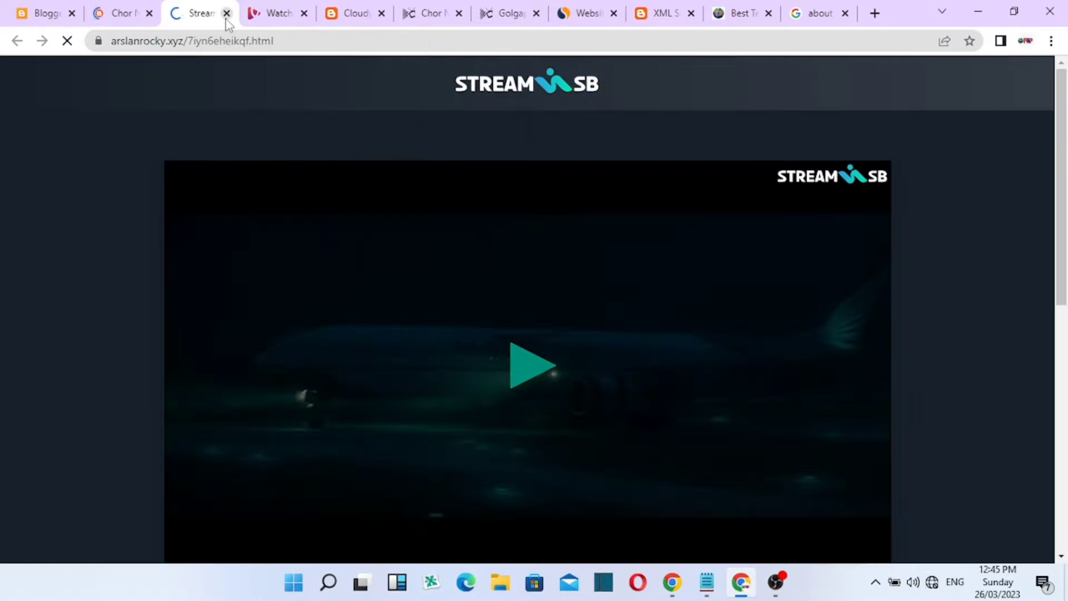
pyautogui.click(226, 13)
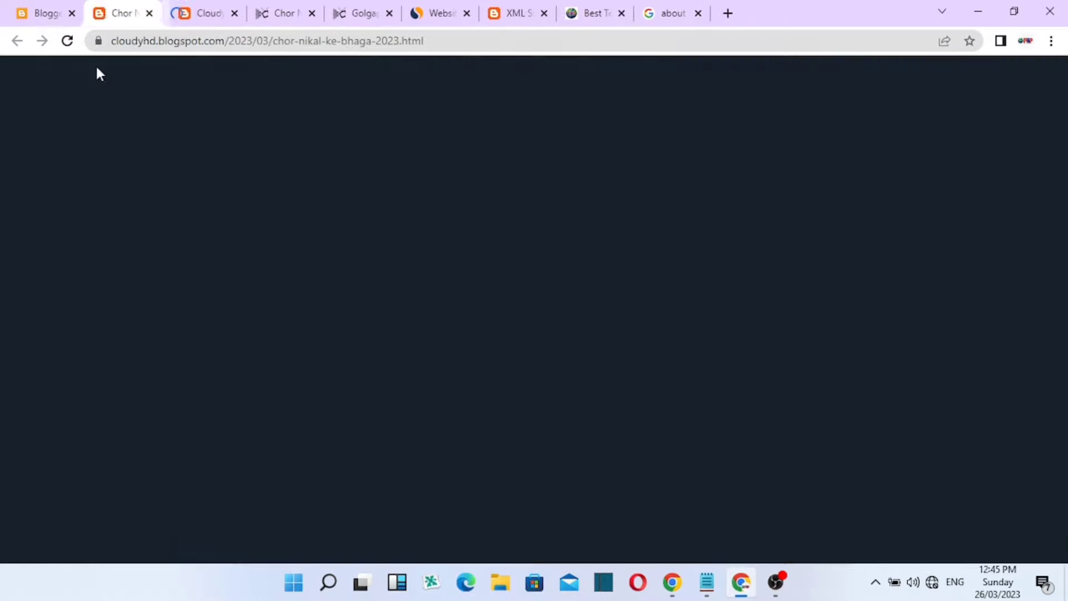
# Review the live post's upper part once more, from the title and poster to the playing instructions and first video players
pyautogui.scroll(5, 328, 374)
pyautogui.scroll(20, 327, 374)
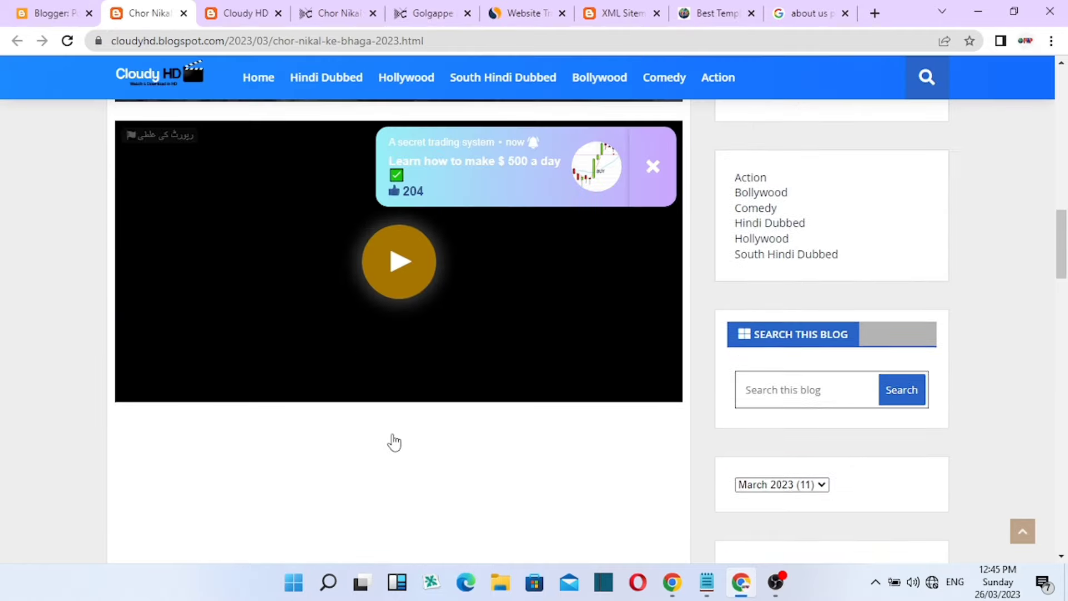
pyautogui.scroll(4, 452, 358)
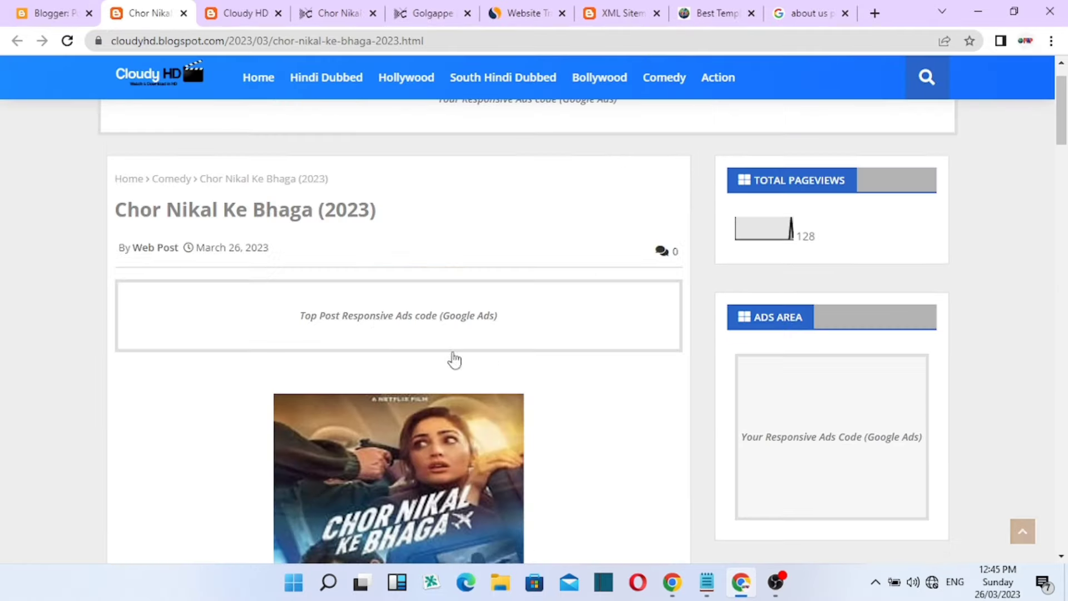
pyautogui.scroll(1, 458, 334)
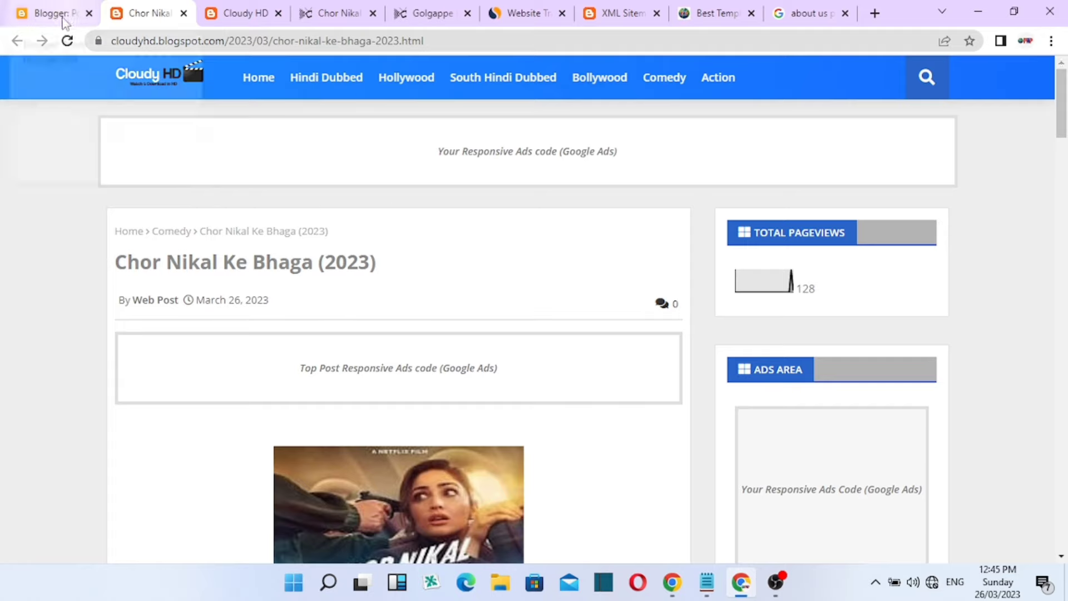
pyautogui.scroll(-13, 276, 311)
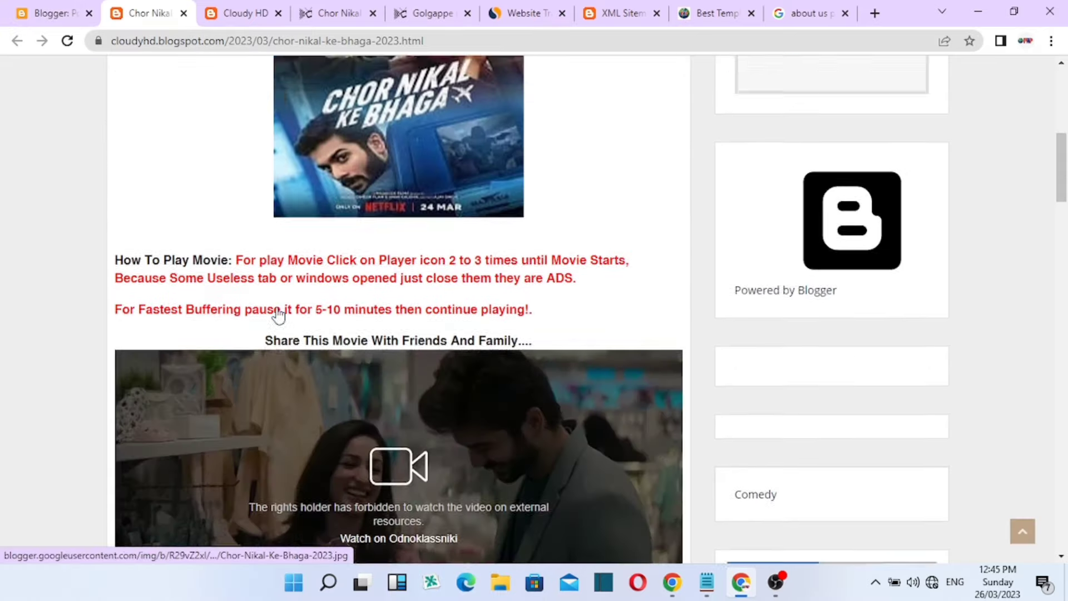
pyautogui.scroll(8, 276, 311)
pyautogui.scroll(5, 277, 316)
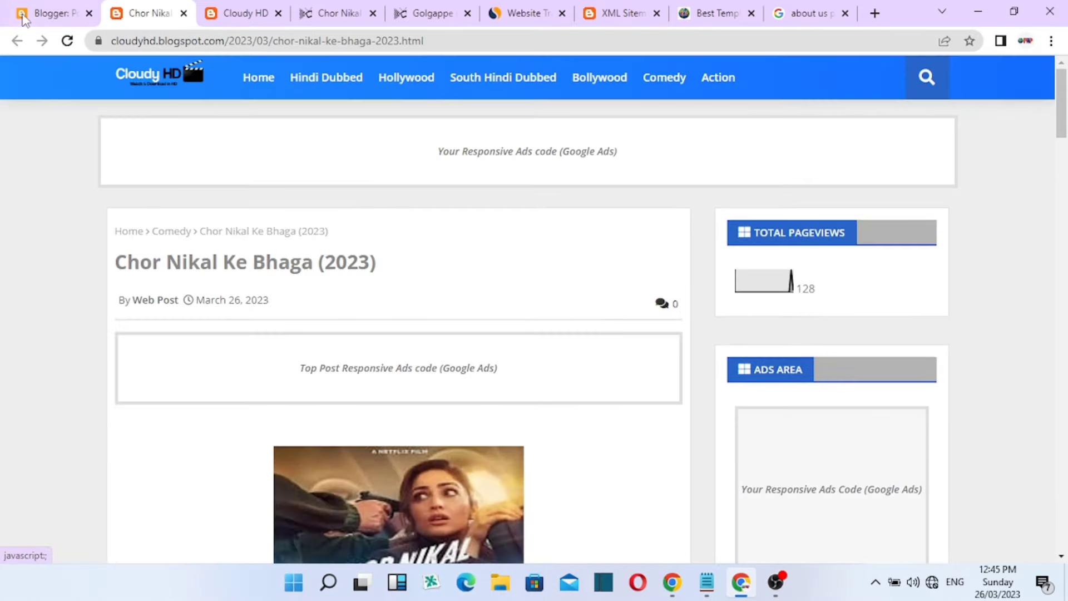
# Check the Blogger post list, switch to the cloudy.pk source site, and open its Horror category
pyautogui.click(50, 12)
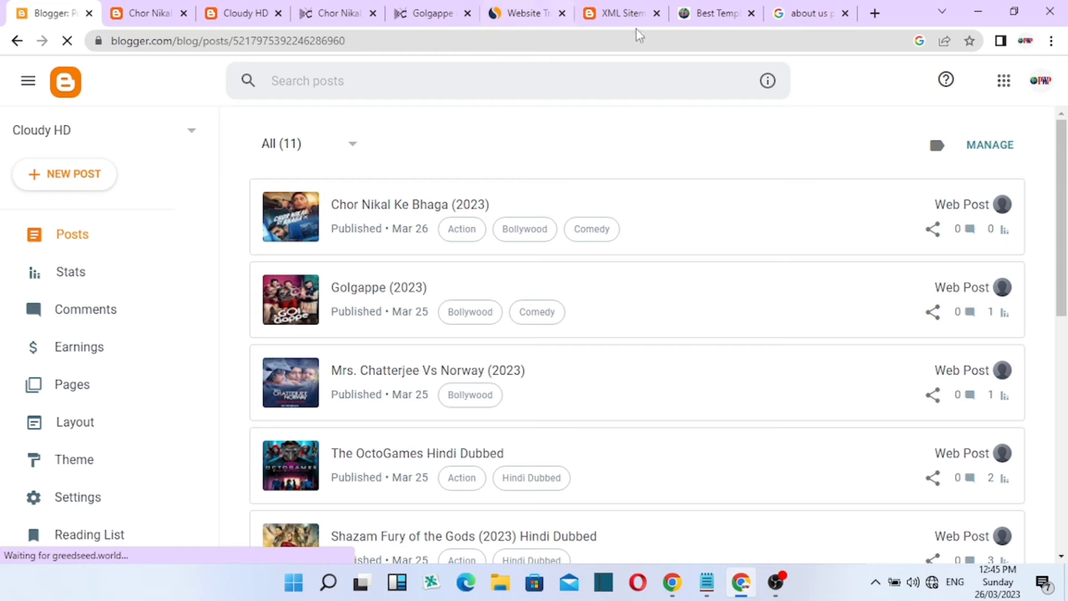
pyautogui.click(334, 13)
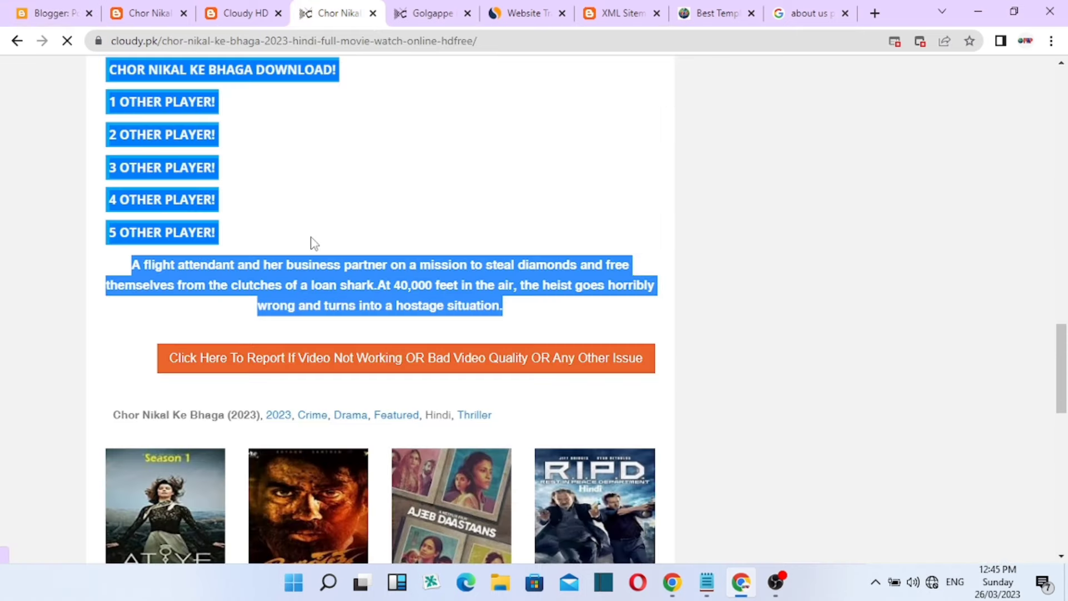
pyautogui.scroll(6, 312, 245)
pyautogui.scroll(6, 313, 245)
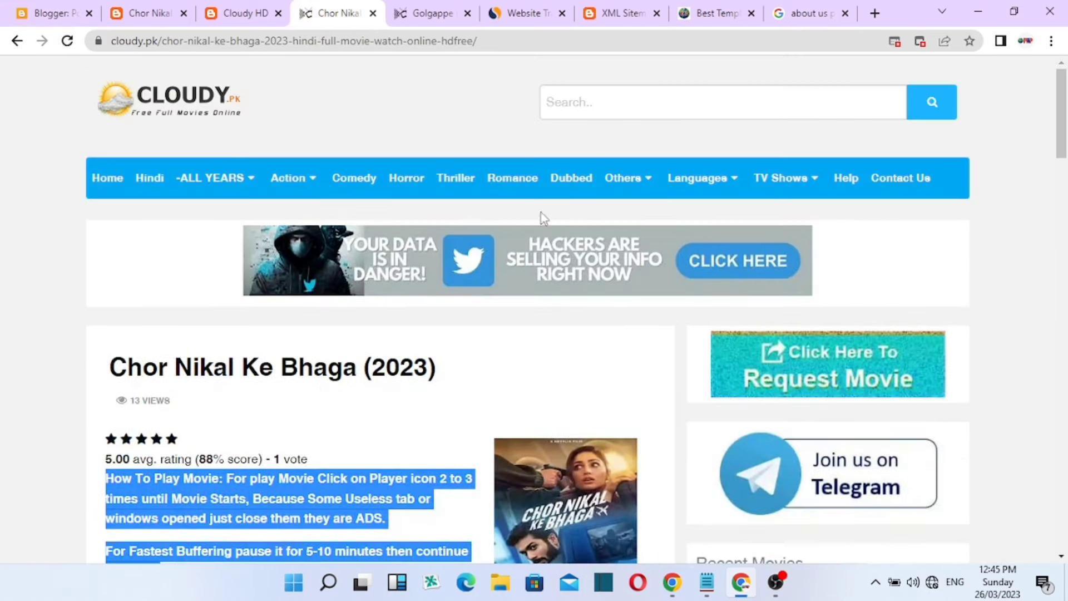
pyautogui.click(410, 192)
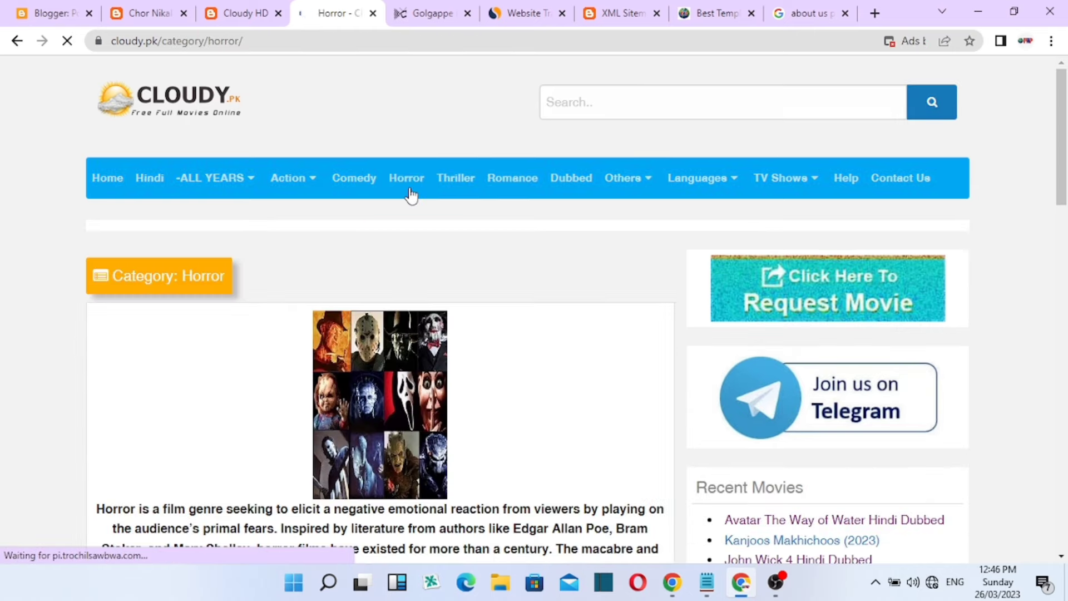
# Look through the Horror category's movie list and open the Scream 6 (2023) page in a new tab
pyautogui.scroll(-3, 292, 417)
pyautogui.scroll(-6, 292, 417)
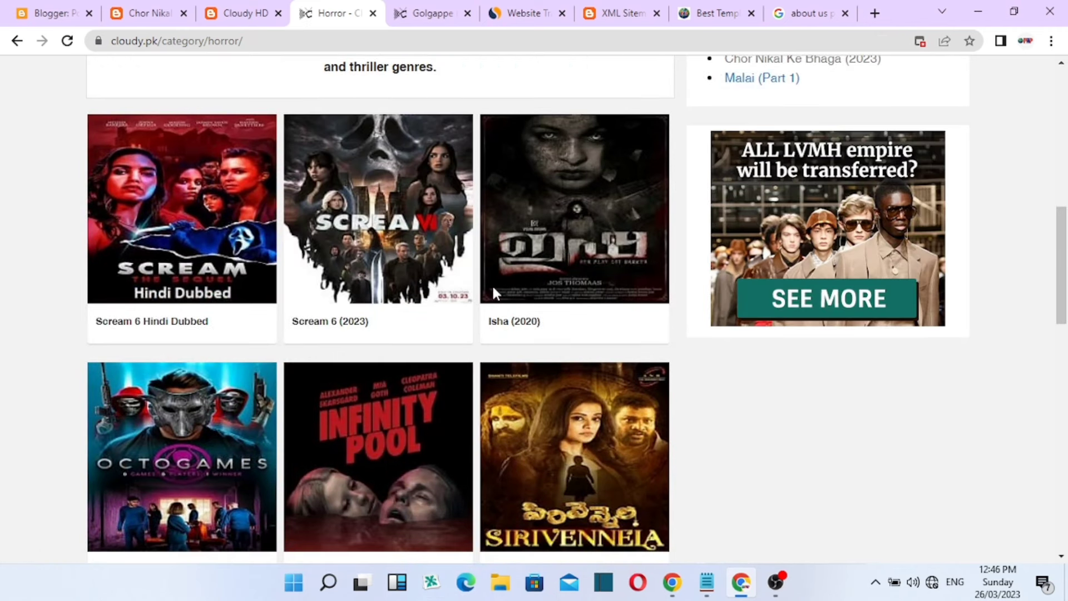
pyautogui.scroll(-3, 494, 300)
pyautogui.scroll(3, 315, 398)
pyautogui.scroll(-1, 359, 327)
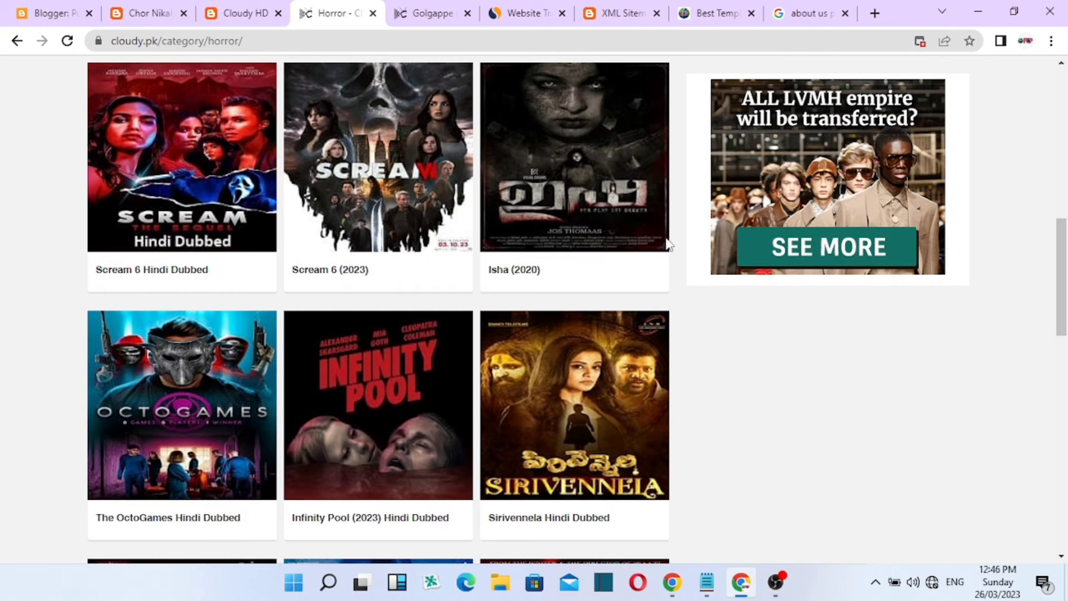
pyautogui.scroll(-6, 415, 292)
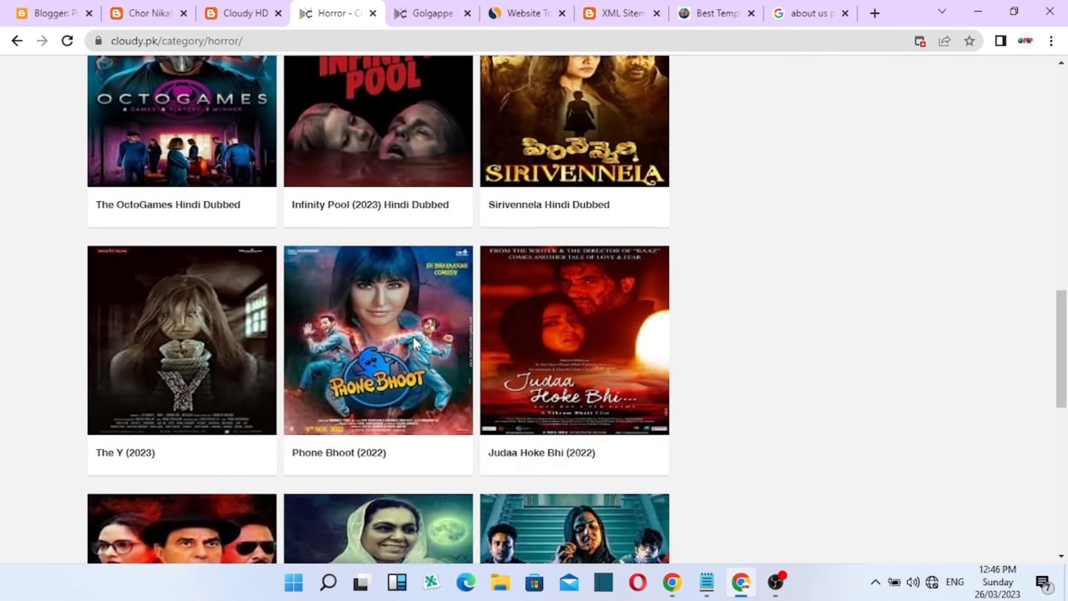
pyautogui.scroll(5, 418, 329)
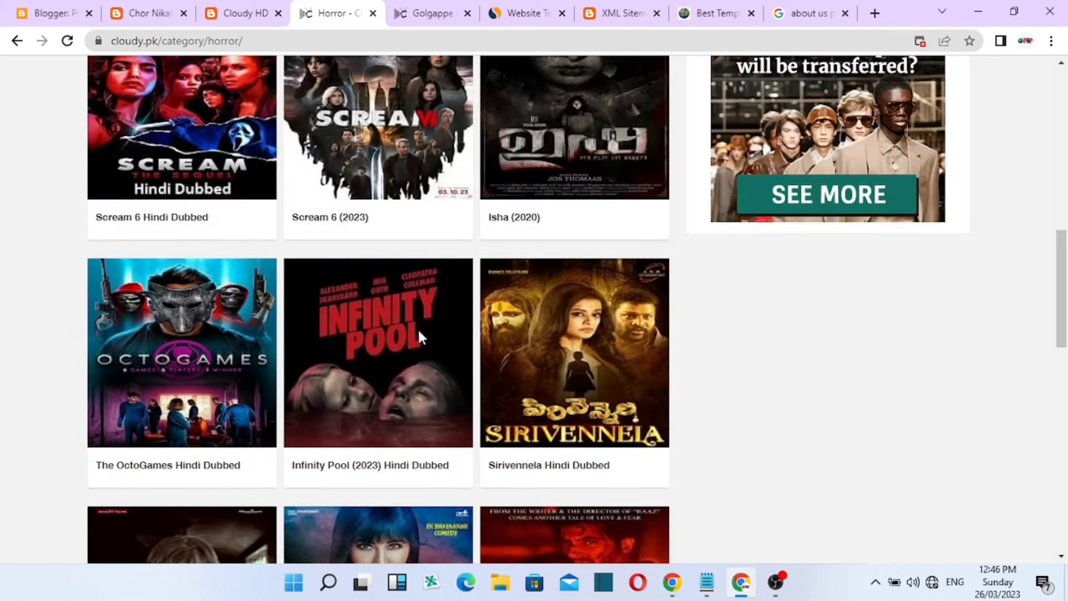
pyautogui.rightClick(340, 222)
pyautogui.click(390, 232)
pyautogui.scroll(2, 528, 279)
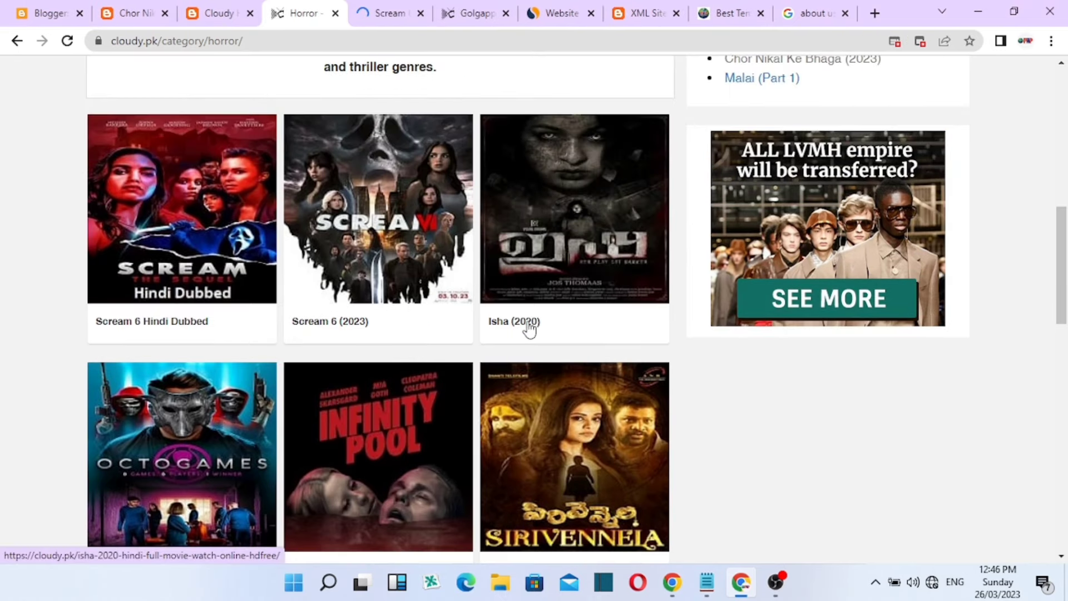
# Open the Isha (2020) and Phone Bhoot (2022) pages from the Horror list in new tabs
pyautogui.rightClick(528, 328)
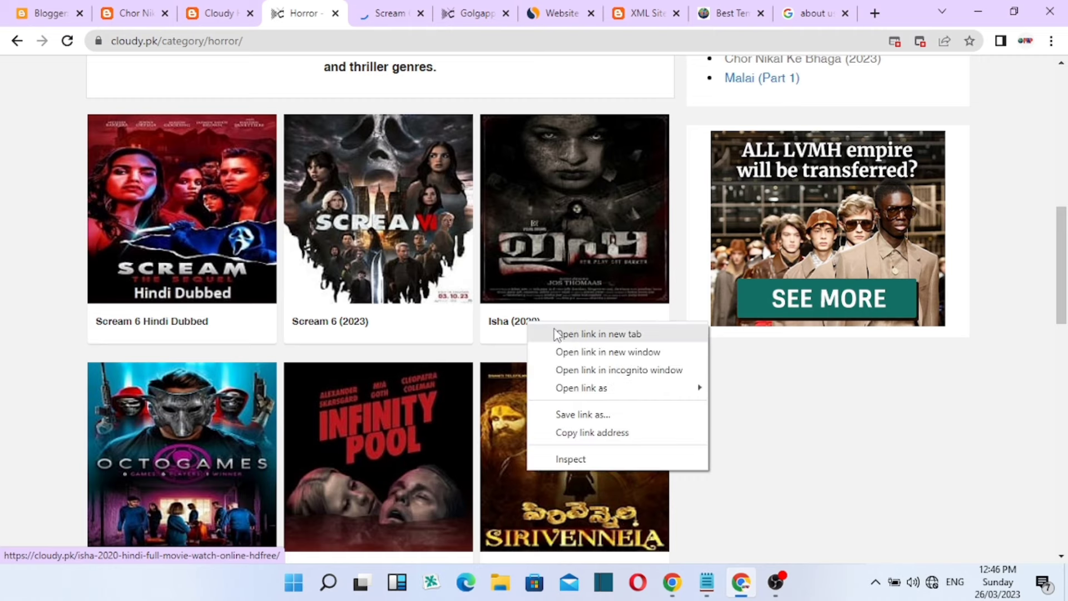
pyautogui.click(551, 334)
pyautogui.scroll(-4, 452, 355)
pyautogui.scroll(-1, 452, 355)
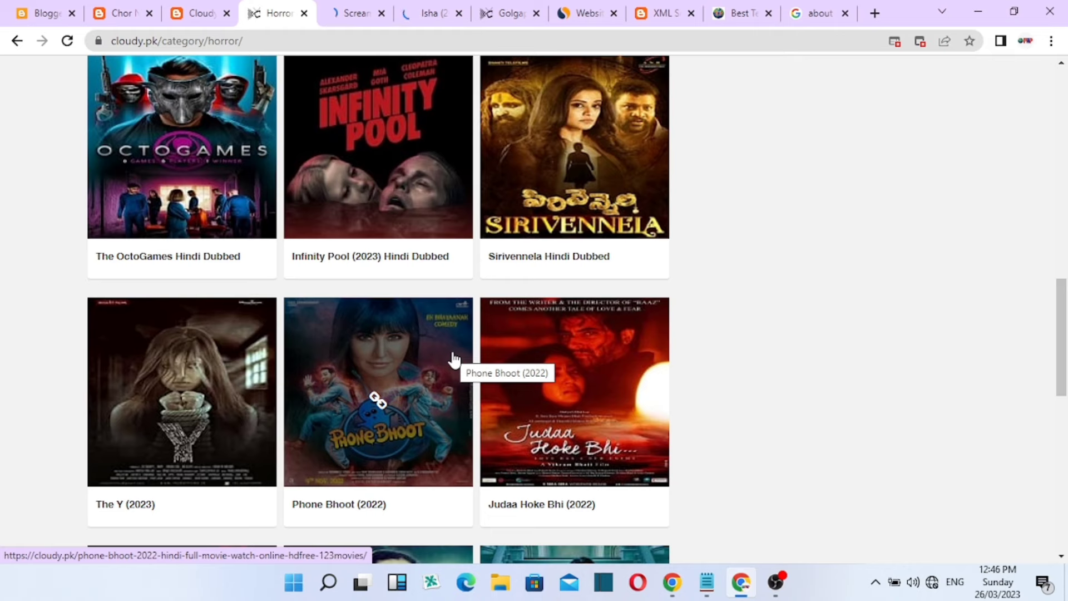
pyautogui.rightClick(352, 509)
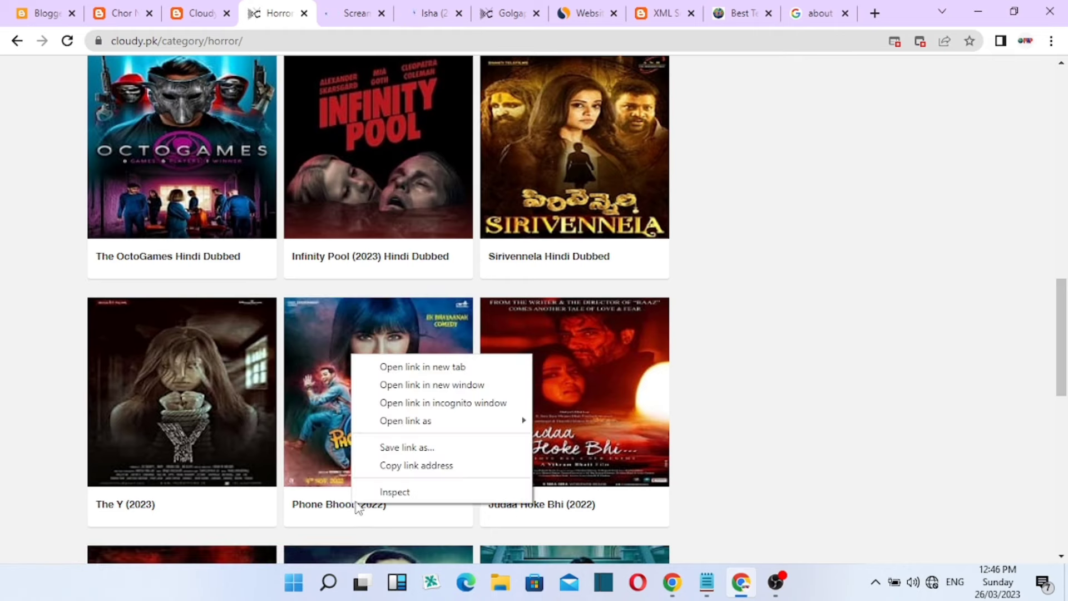
pyautogui.click(400, 364)
pyautogui.scroll(15, 400, 370)
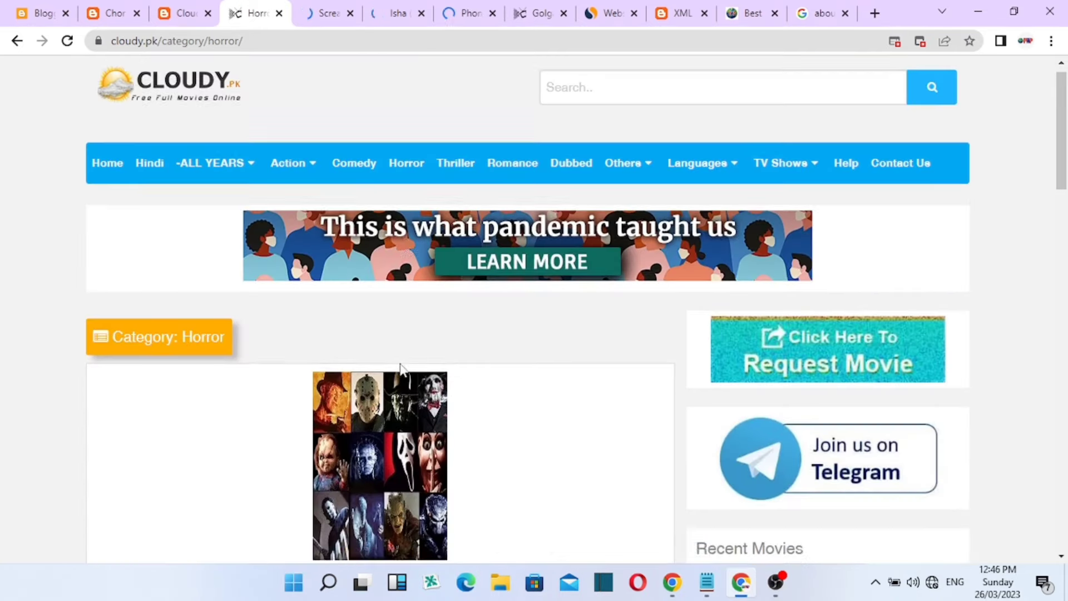
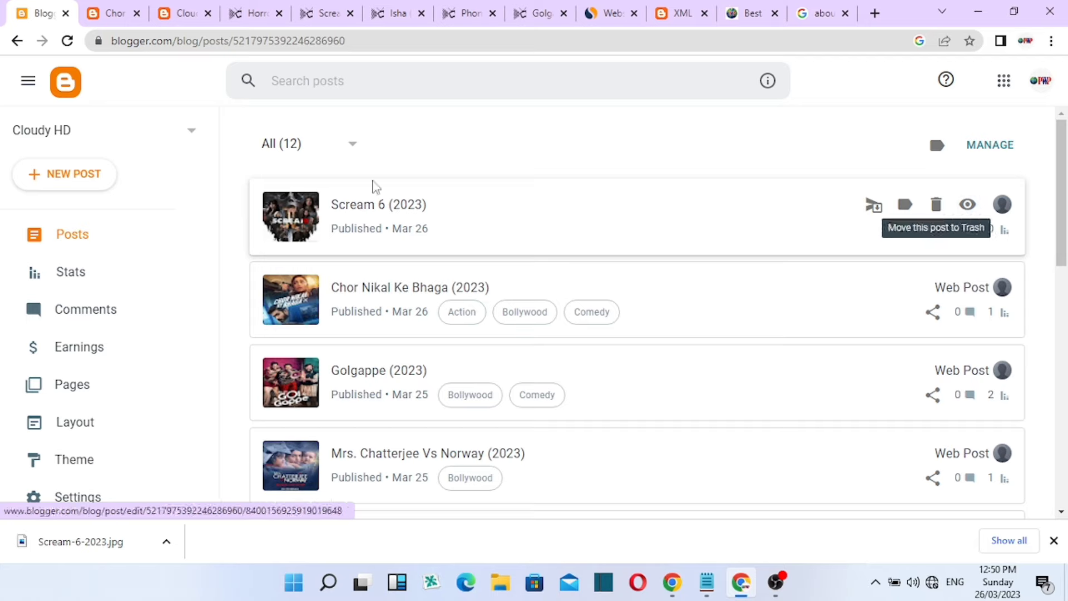
# Select the Scream 6 (2023) post in the post list for labelling and create a new "Horror" label for it
pyautogui.click(994, 152)
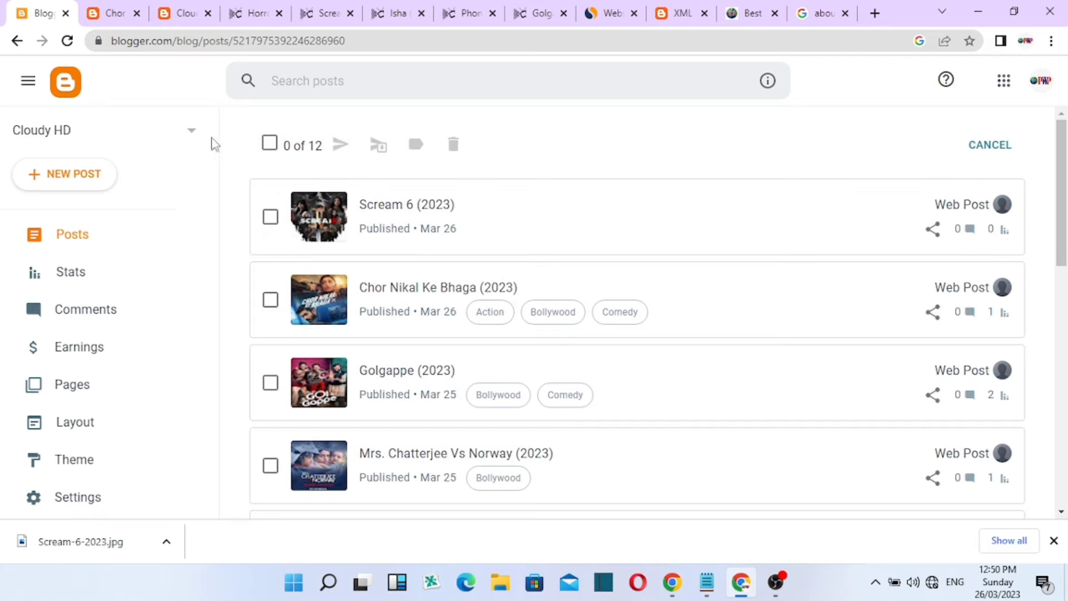
pyautogui.click(272, 218)
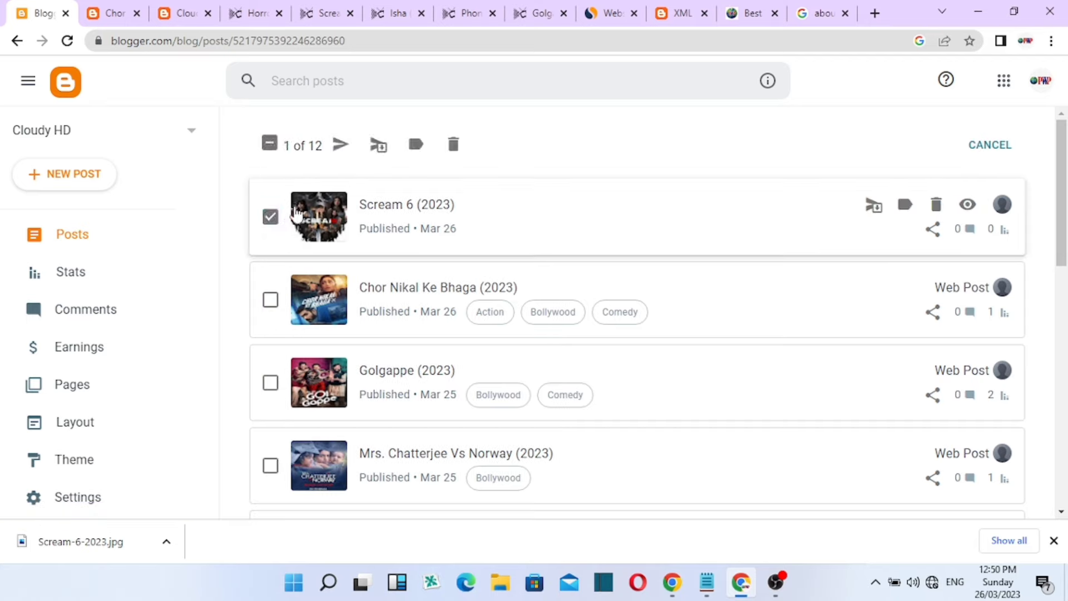
pyautogui.click(413, 158)
pyautogui.click(475, 208)
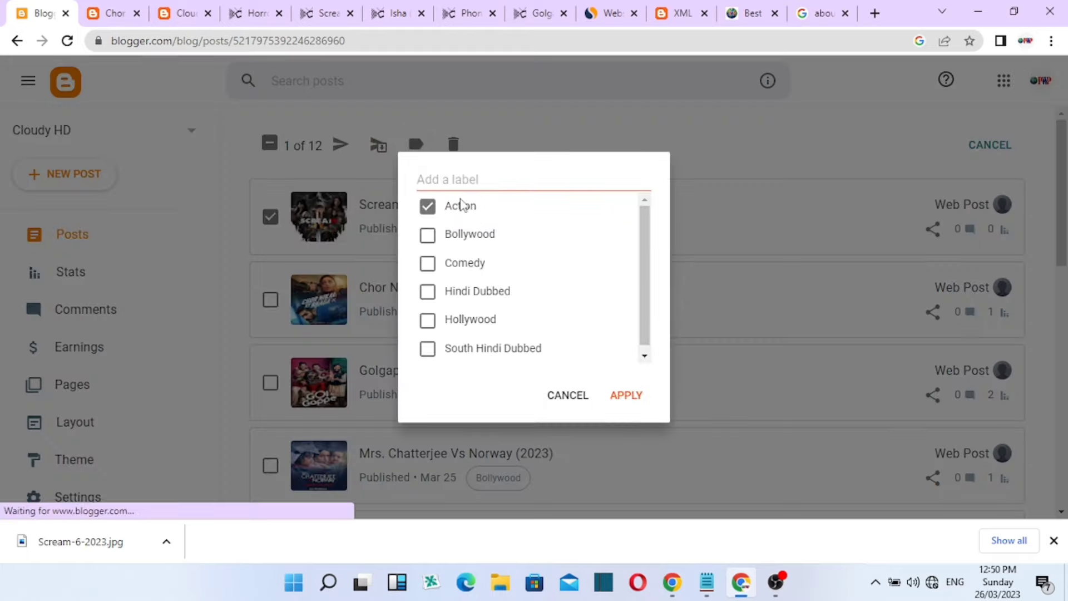
pyautogui.click(461, 206)
pyautogui.click(468, 180)
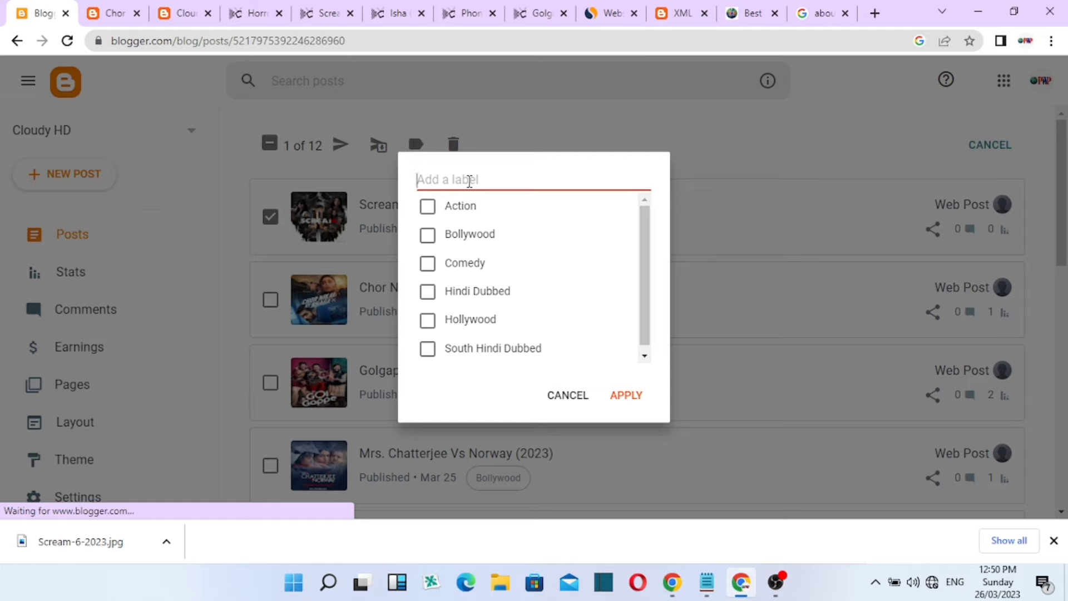
pyautogui.write('Horror')
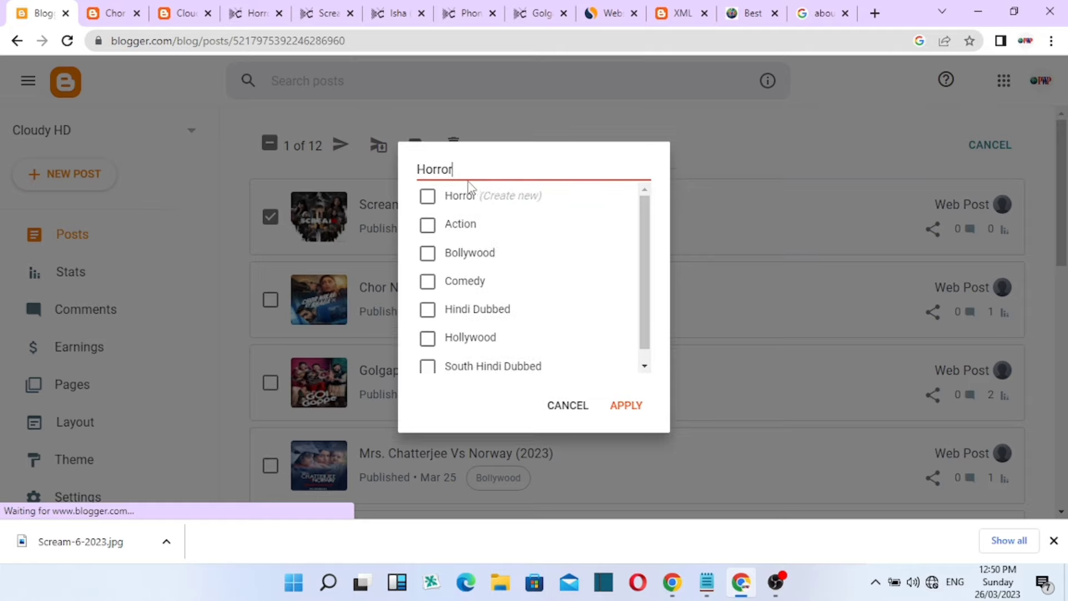
pyautogui.click(428, 196)
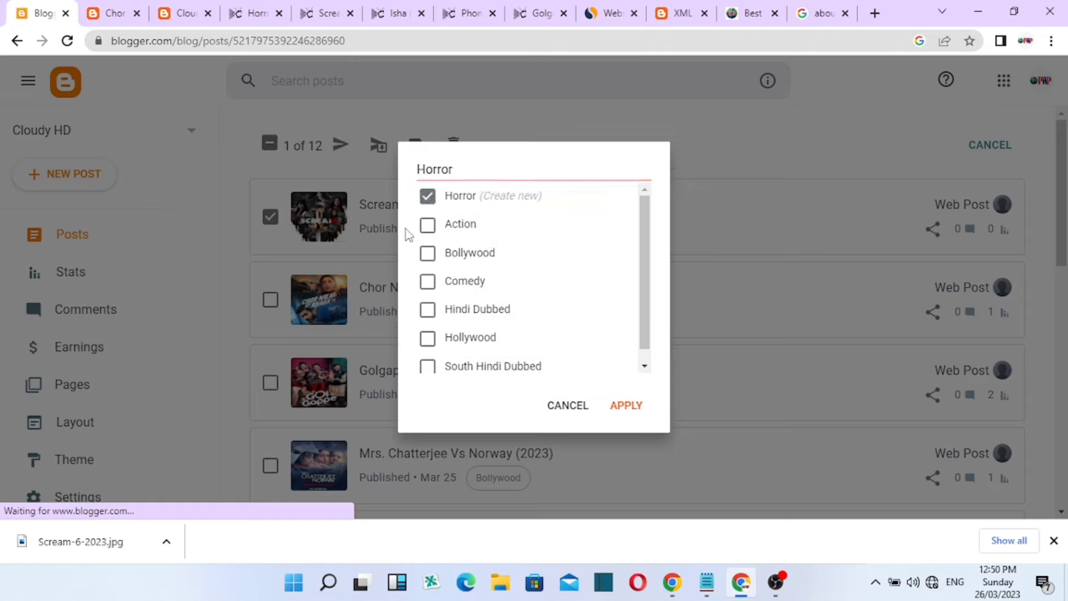
# Add the existing Hollywood label to the selection and apply the labels to the Scream 6 (2023) post
pyautogui.scroll(-1, 450, 305)
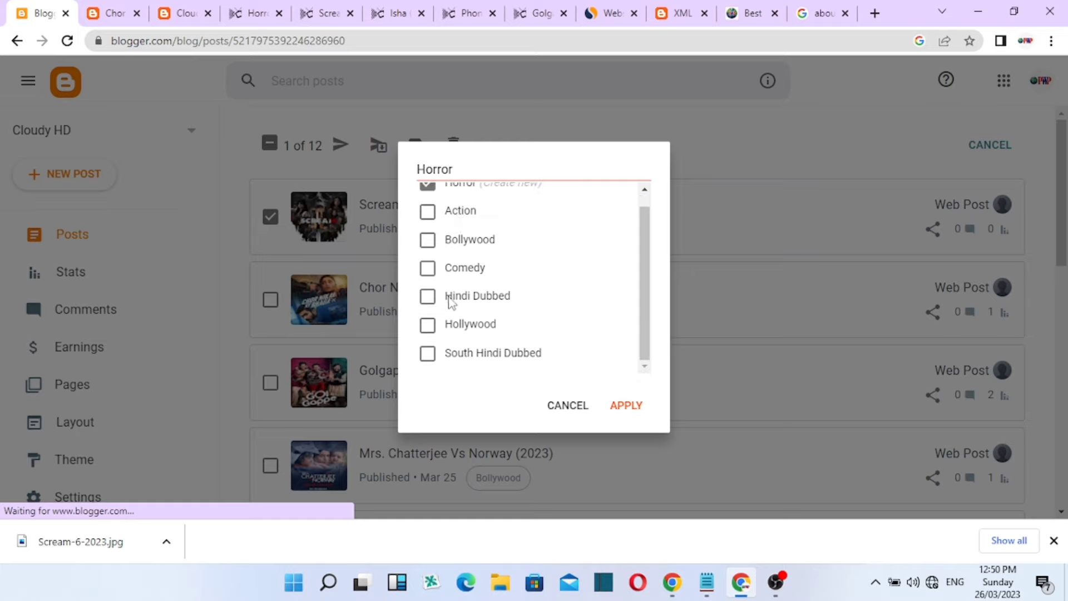
pyautogui.click(432, 332)
pyautogui.scroll(1, 484, 332)
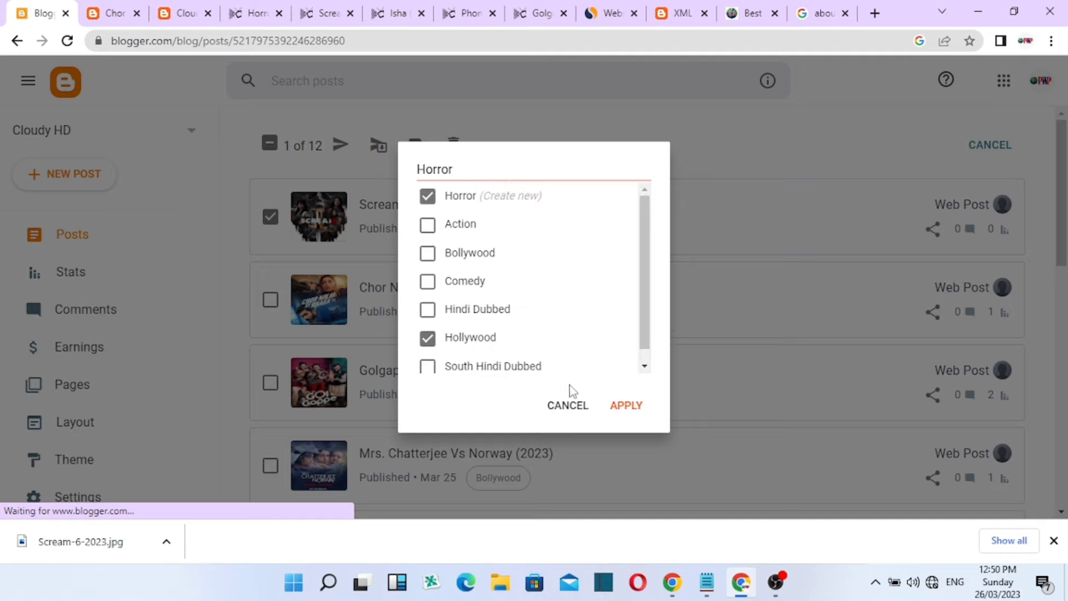
pyautogui.click(627, 406)
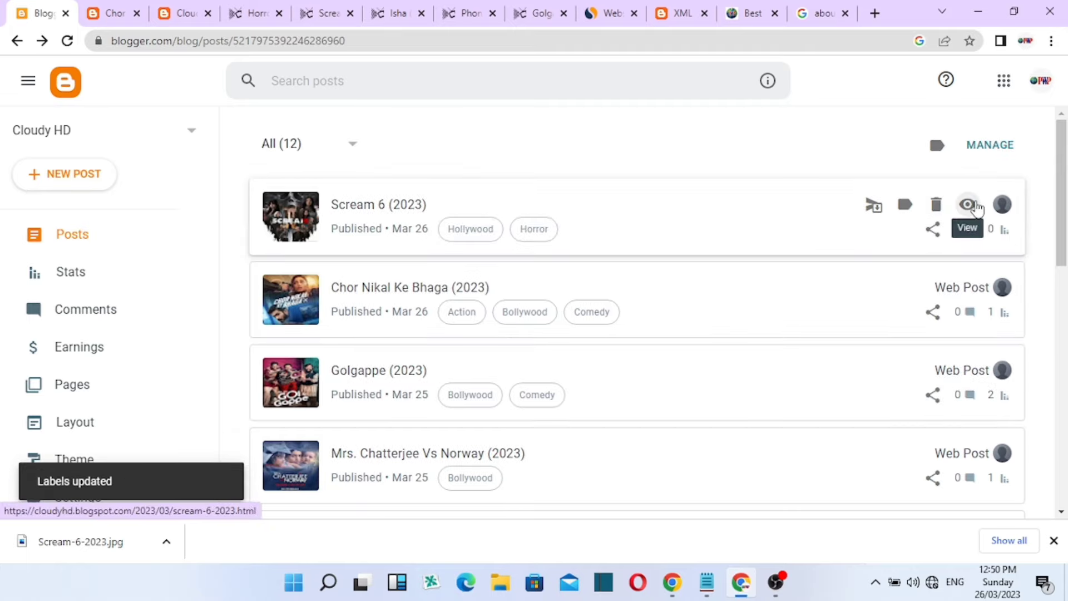
# View the live Scream 6 (2023) post and check its download and player links, description, tags and related posts
pyautogui.click(975, 206)
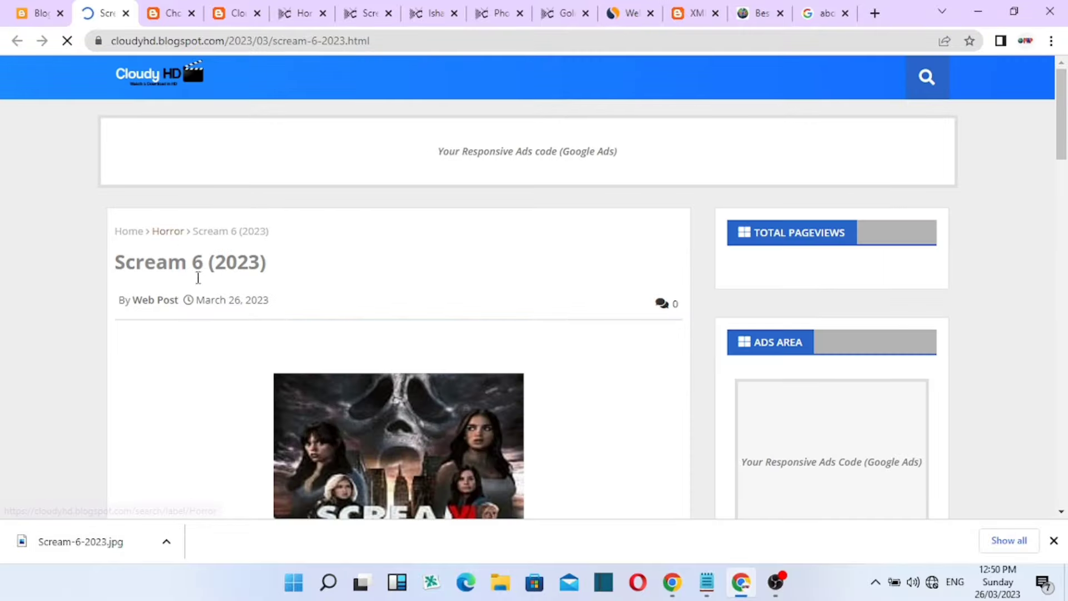
pyautogui.scroll(-10, 392, 378)
pyautogui.scroll(-8, 392, 401)
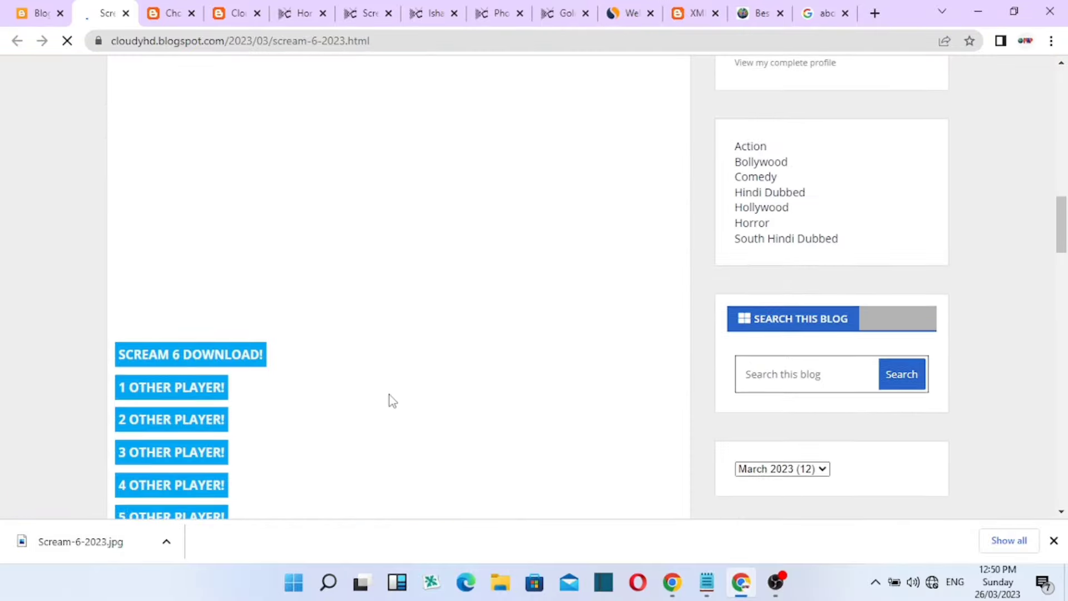
pyautogui.scroll(4, 393, 401)
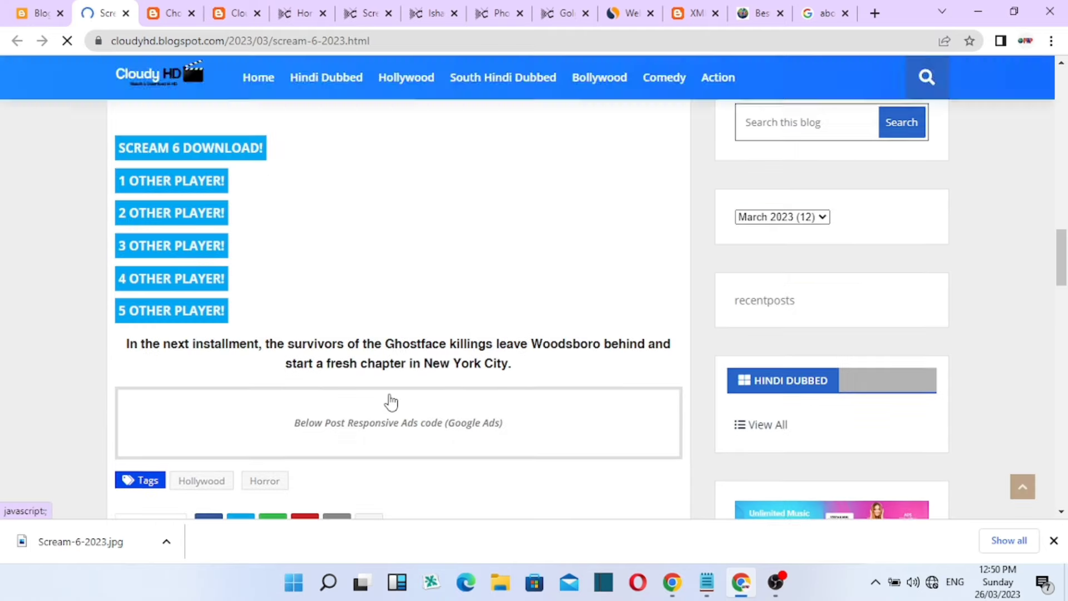
pyautogui.scroll(-12, 391, 400)
pyautogui.scroll(10, 390, 395)
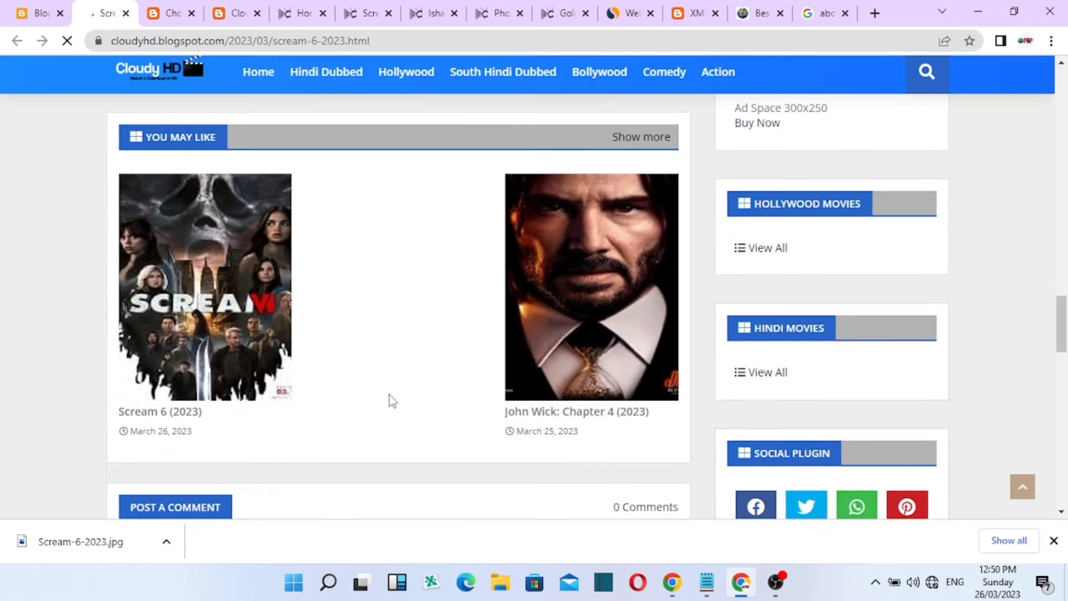
pyautogui.scroll(12, 390, 395)
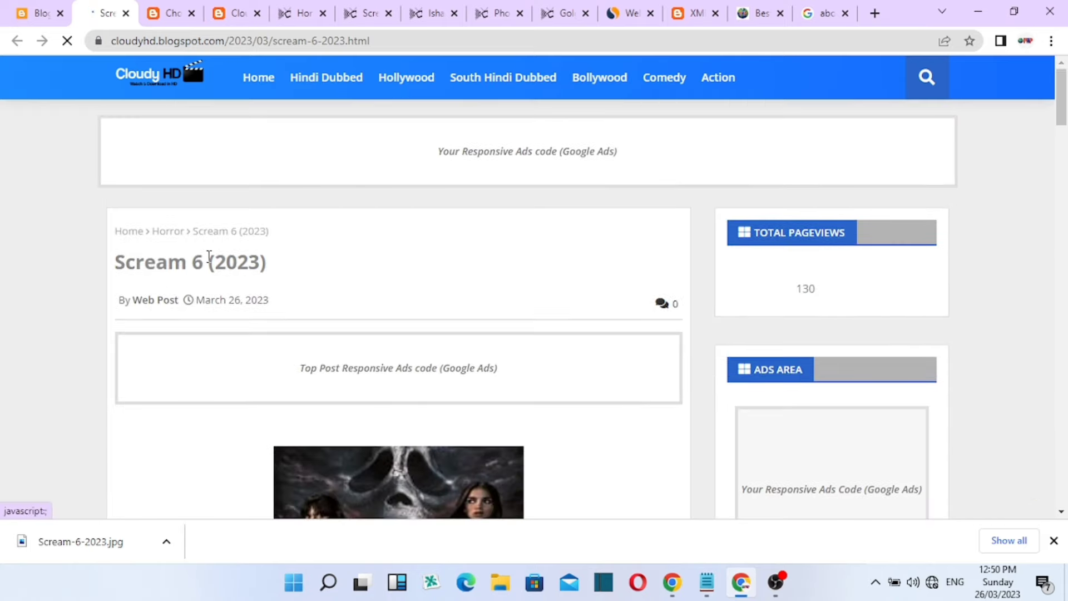
# Open the blog's Horror label page from the live post and copy its web address
pyautogui.click(168, 231)
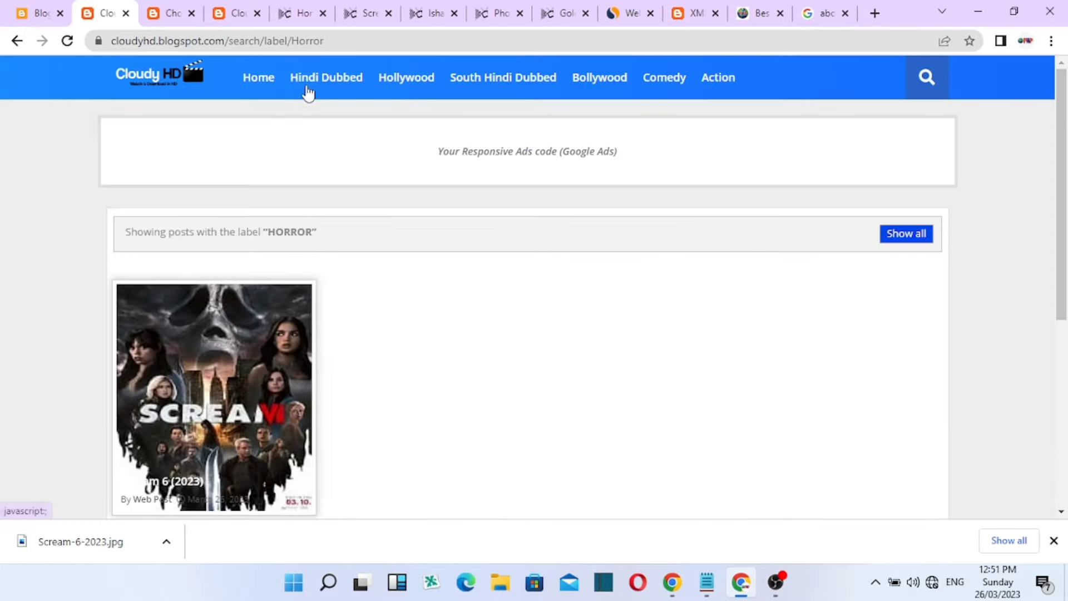
pyautogui.click(260, 43)
pyautogui.rightClick(260, 44)
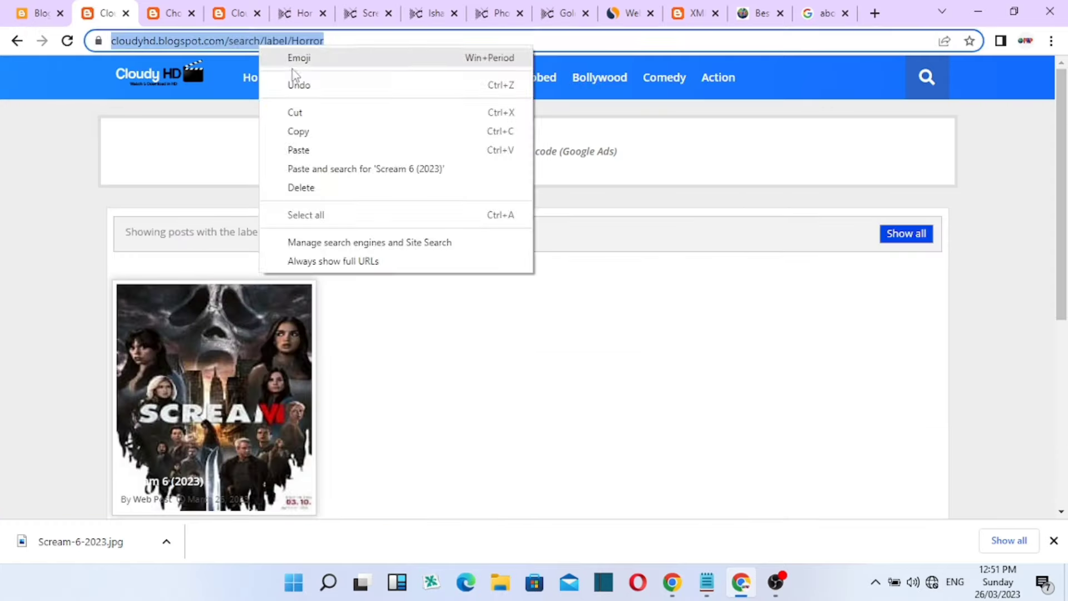
pyautogui.click(297, 131)
# Return to the Blogger dashboard and open the layout's Main Menu gadget at the end of its link list
pyautogui.click(22, 14)
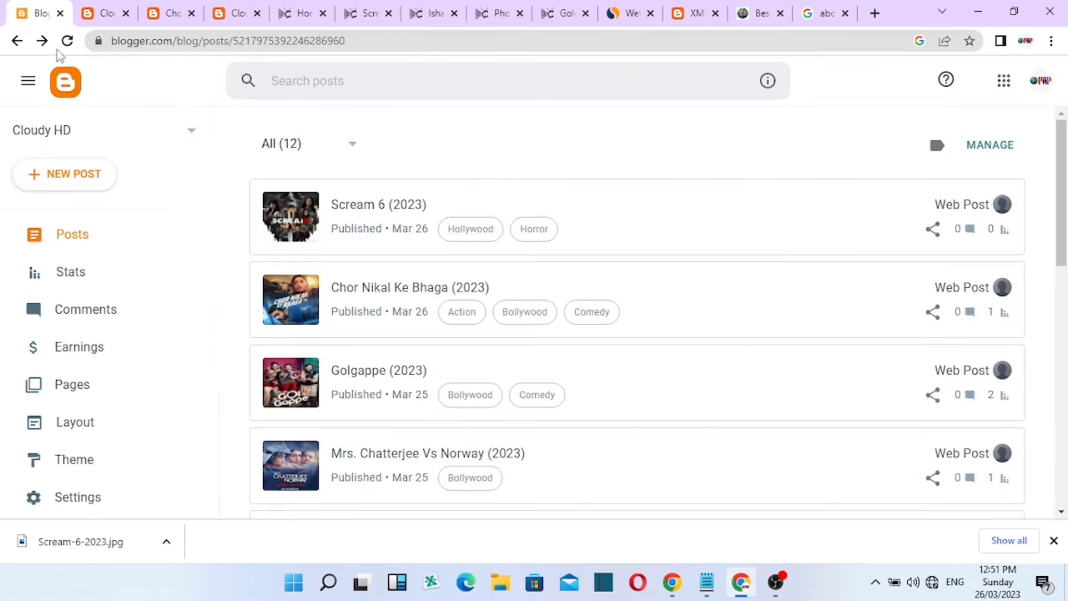
pyautogui.click(98, 434)
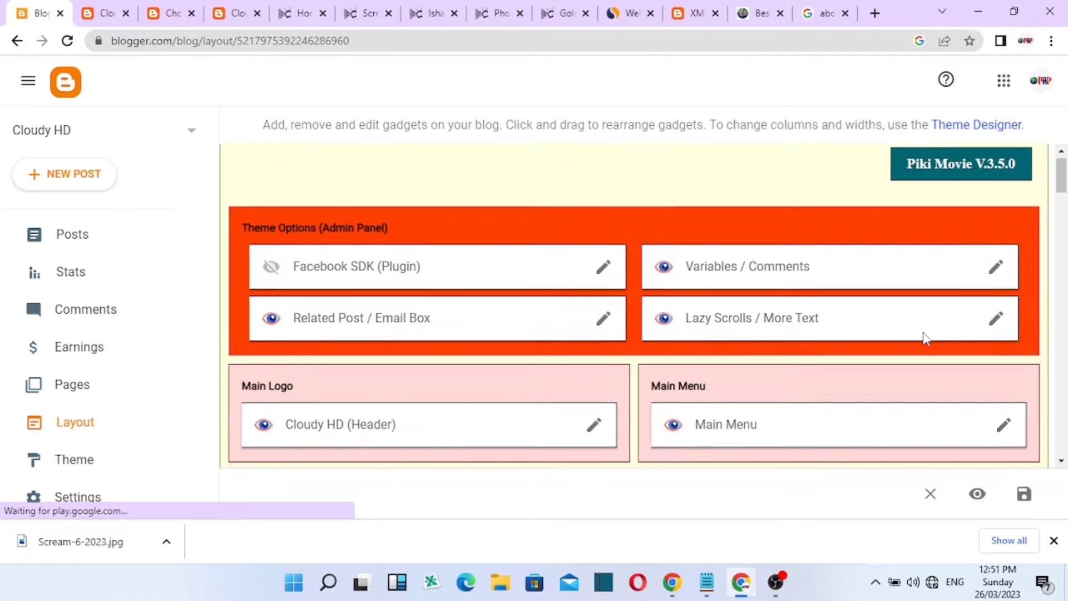
pyautogui.scroll(-3, 935, 328)
pyautogui.click(1010, 243)
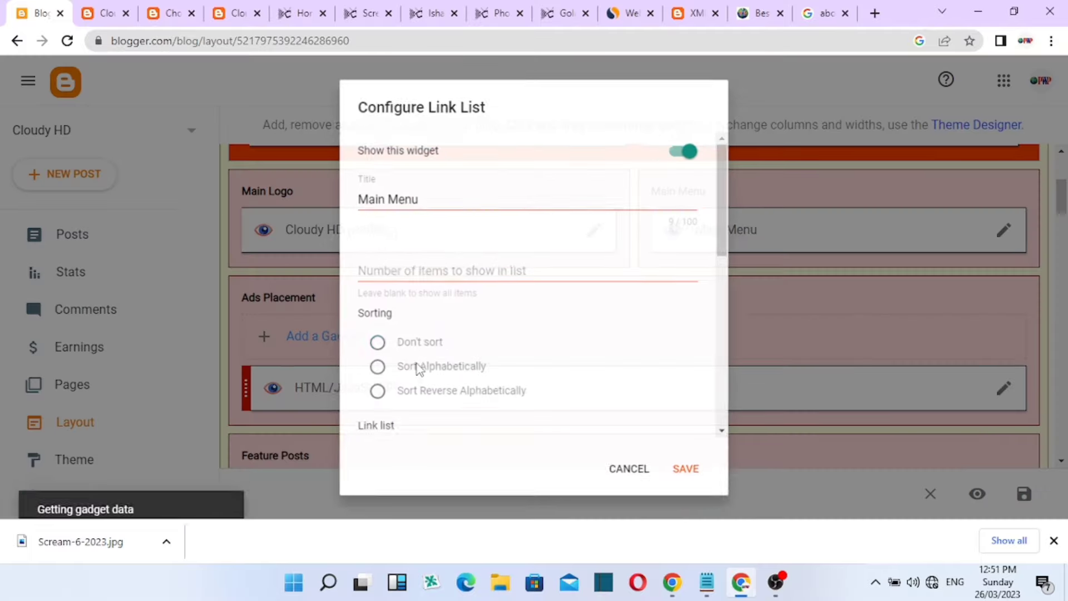
pyautogui.scroll(-3, 472, 365)
pyautogui.scroll(-5, 467, 384)
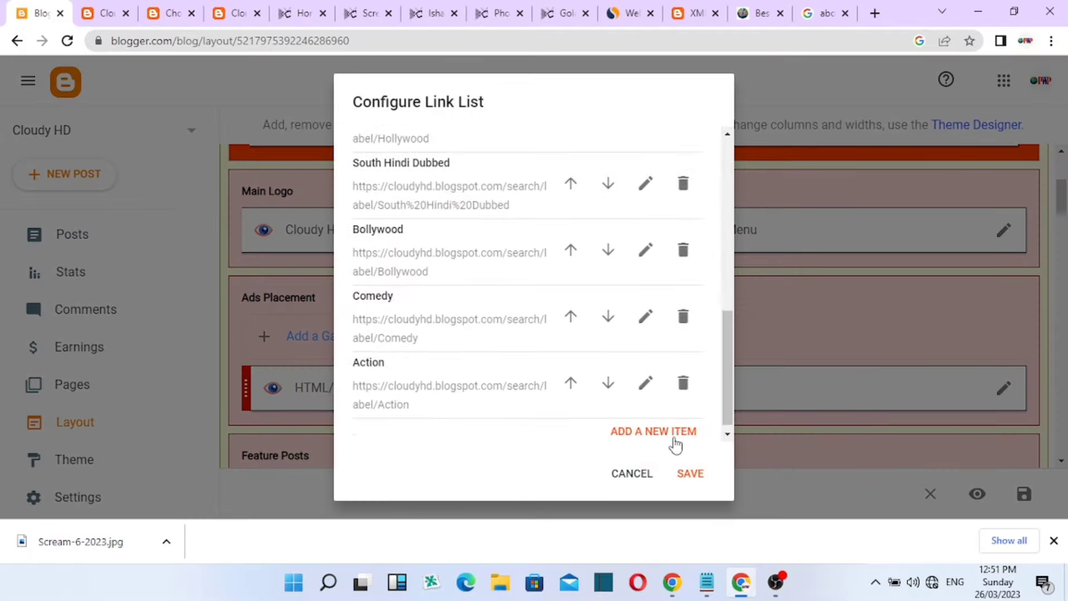
pyautogui.click(671, 442)
pyautogui.scroll(-3, 434, 401)
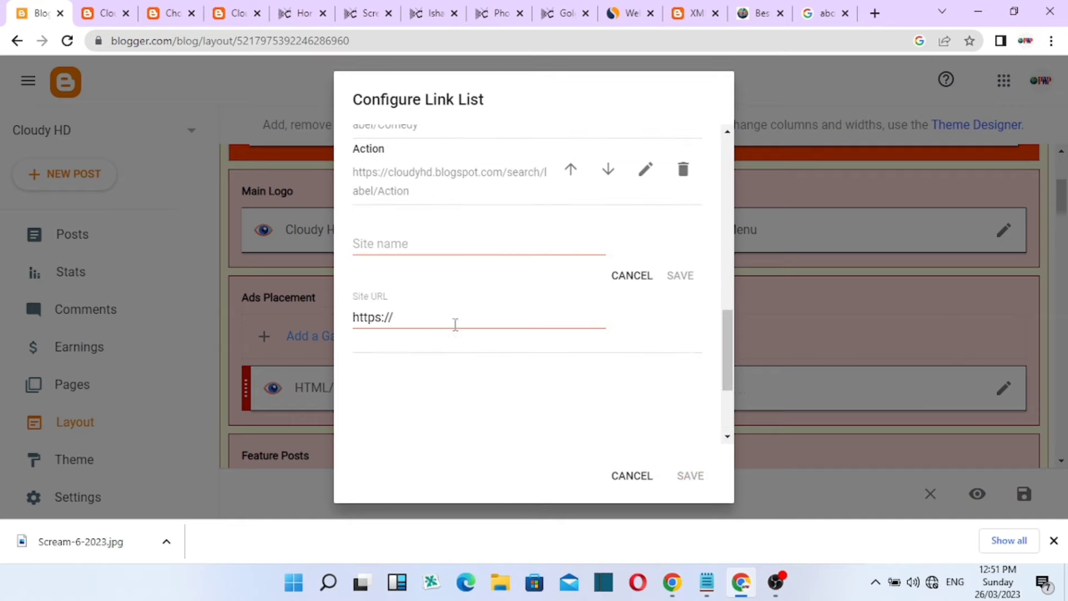
pyautogui.click(461, 249)
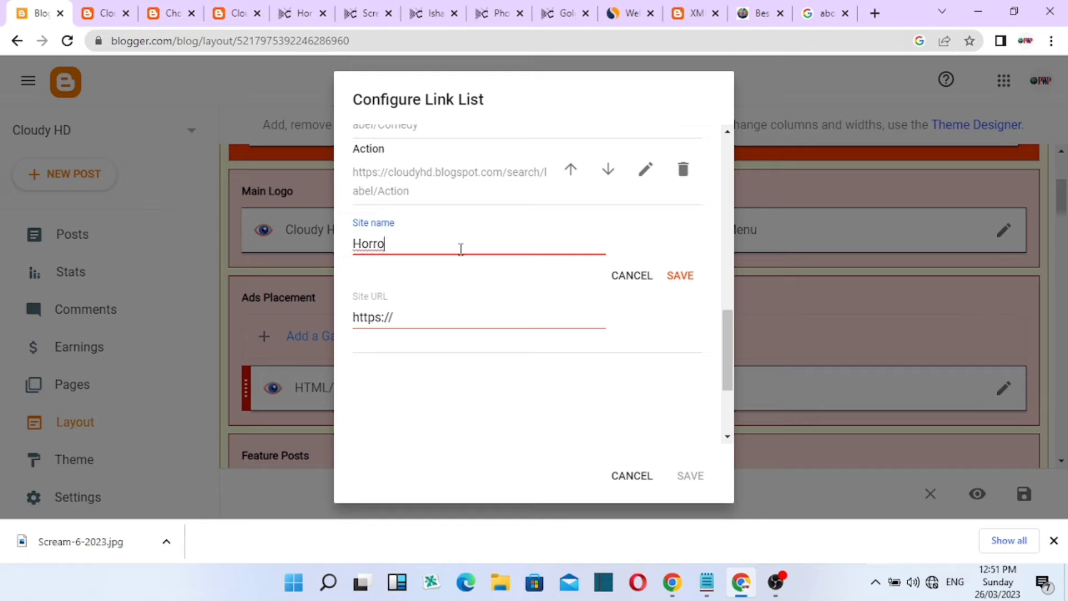
pyautogui.doubleClick(452, 313)
pyautogui.rightClick(452, 314)
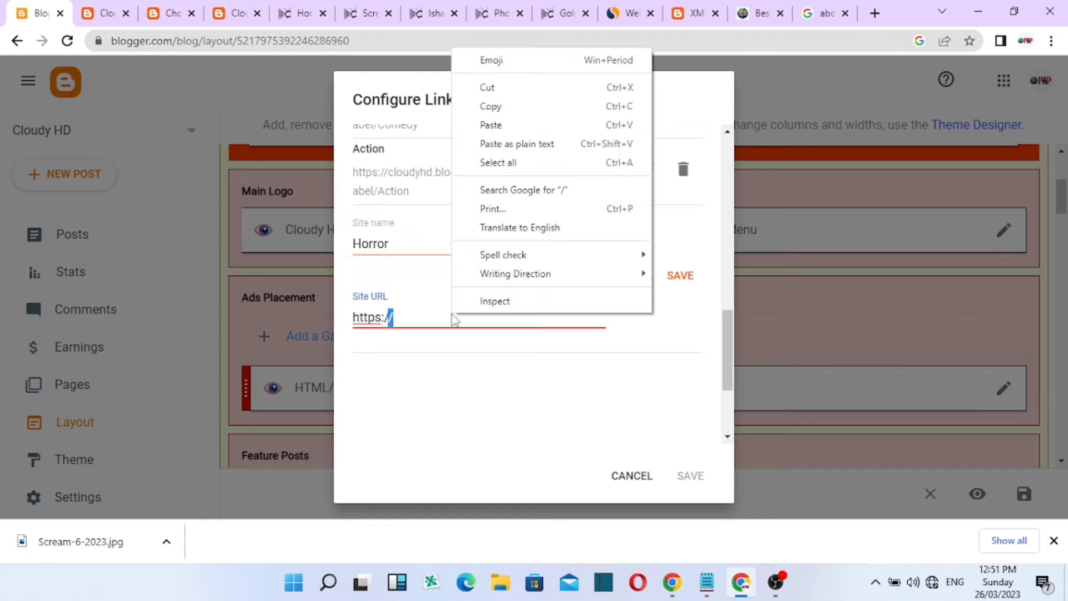
pyautogui.press('Escape')
pyautogui.tripleClick(439, 322)
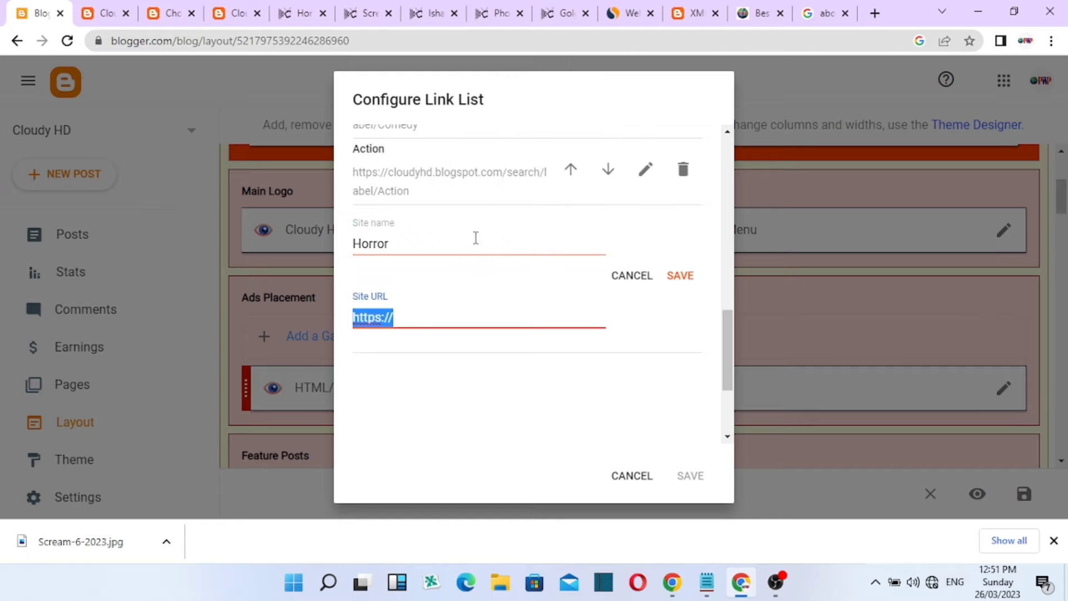
pyautogui.rightClick(459, 313)
pyautogui.click(461, 260)
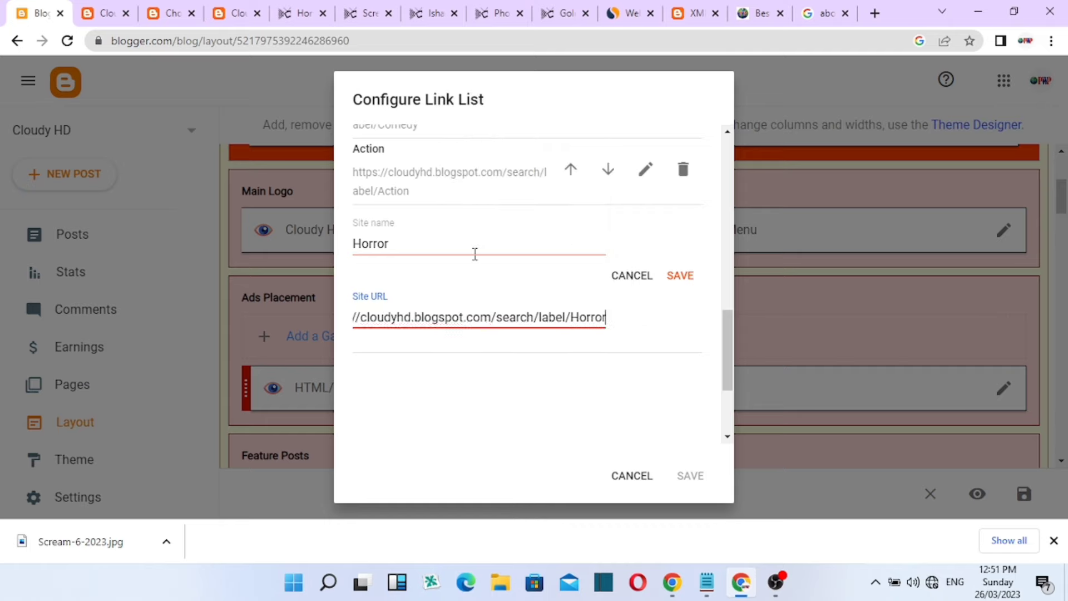
# Save the Horror item and the Main Menu link list, and dismiss the browser's download bar
pyautogui.click(686, 276)
pyautogui.click(690, 478)
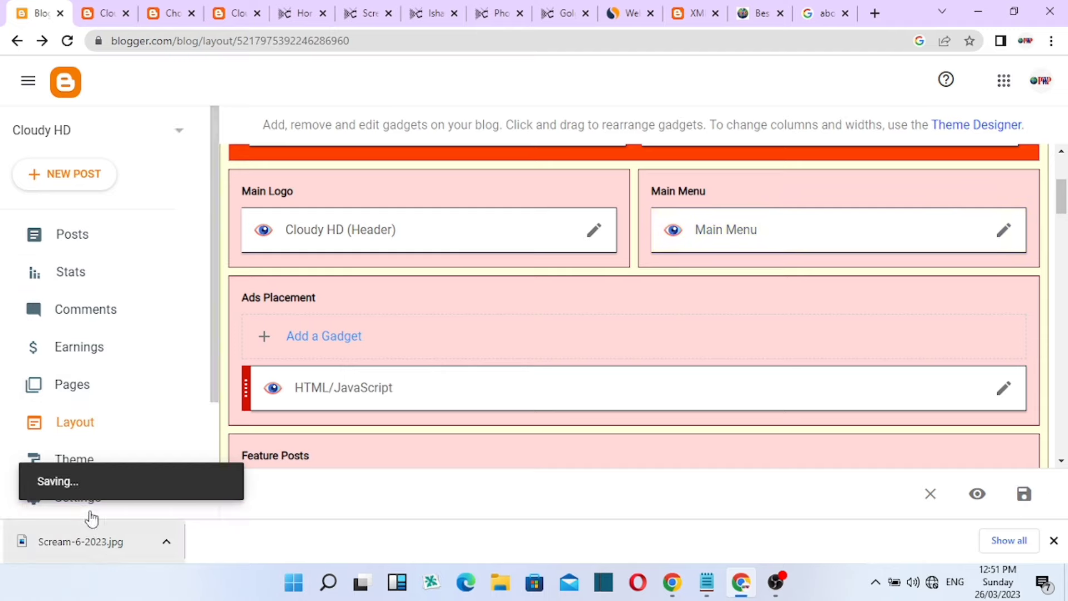
pyautogui.click(1054, 540)
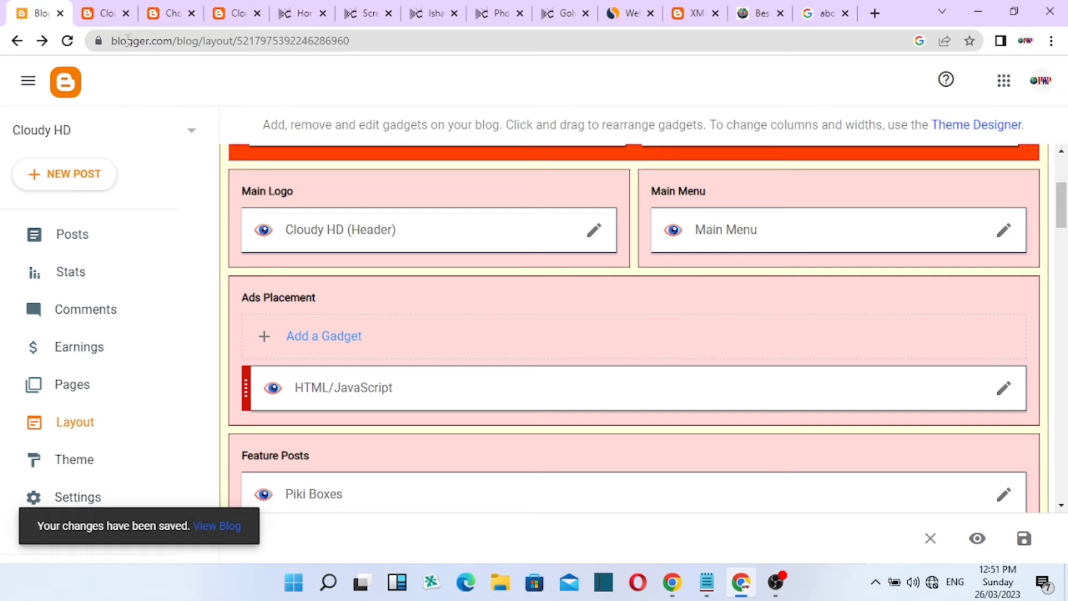
# Open the live Cloudy HD home page and check the main menu for the Horror entry
pyautogui.click(104, 14)
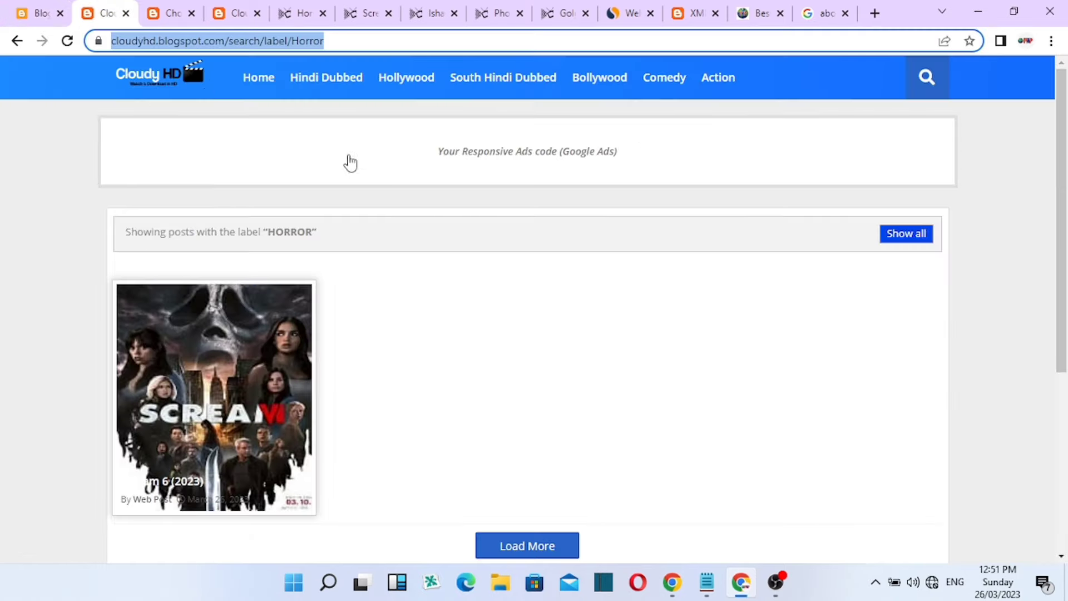
pyautogui.click(253, 78)
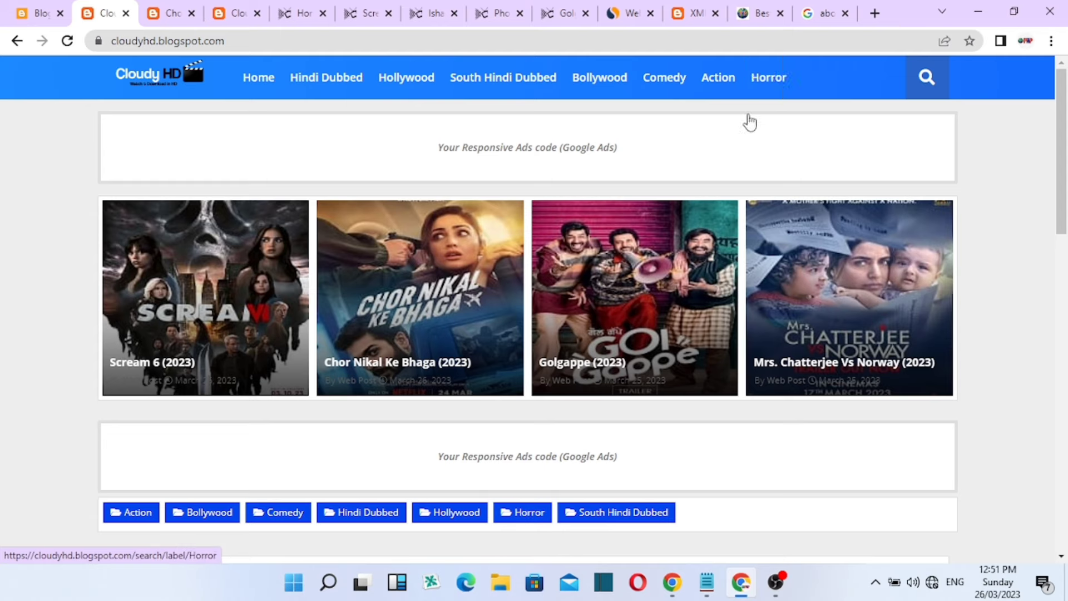
pyautogui.scroll(-10, 753, 150)
pyautogui.scroll(10, 774, 81)
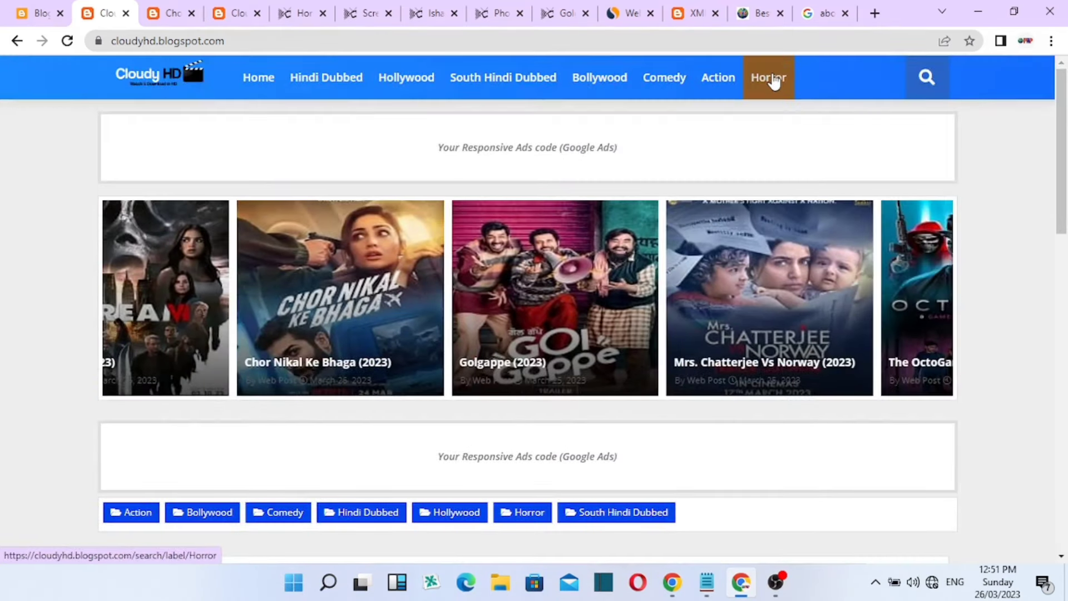
# Open the Horror category from the live blog's main menu and look through its posts
pyautogui.click(773, 81)
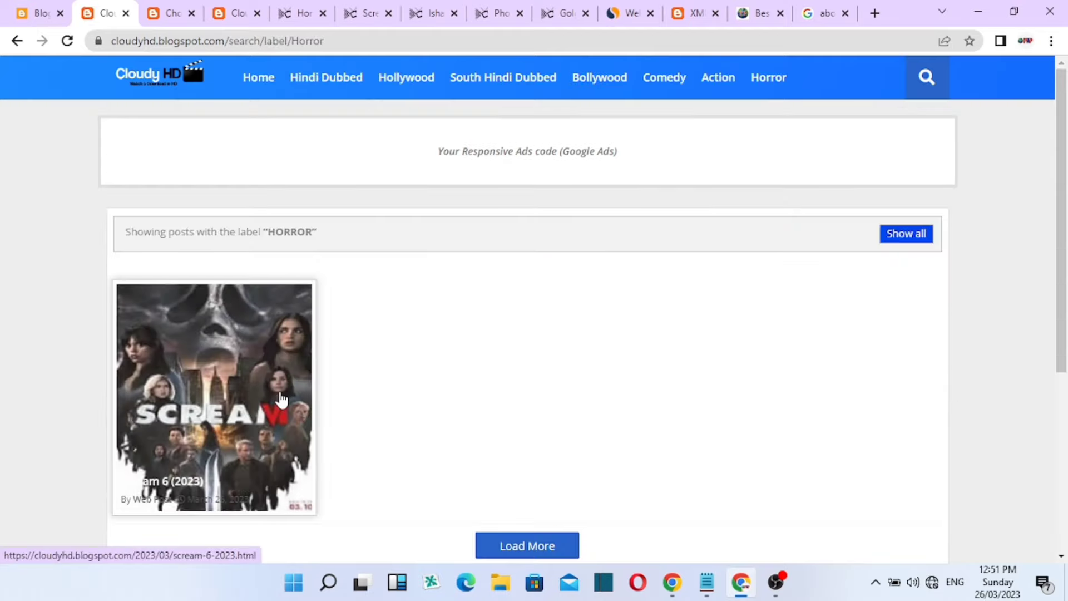
pyautogui.scroll(-1, 279, 399)
pyautogui.scroll(-1, 281, 400)
pyautogui.scroll(2, 284, 409)
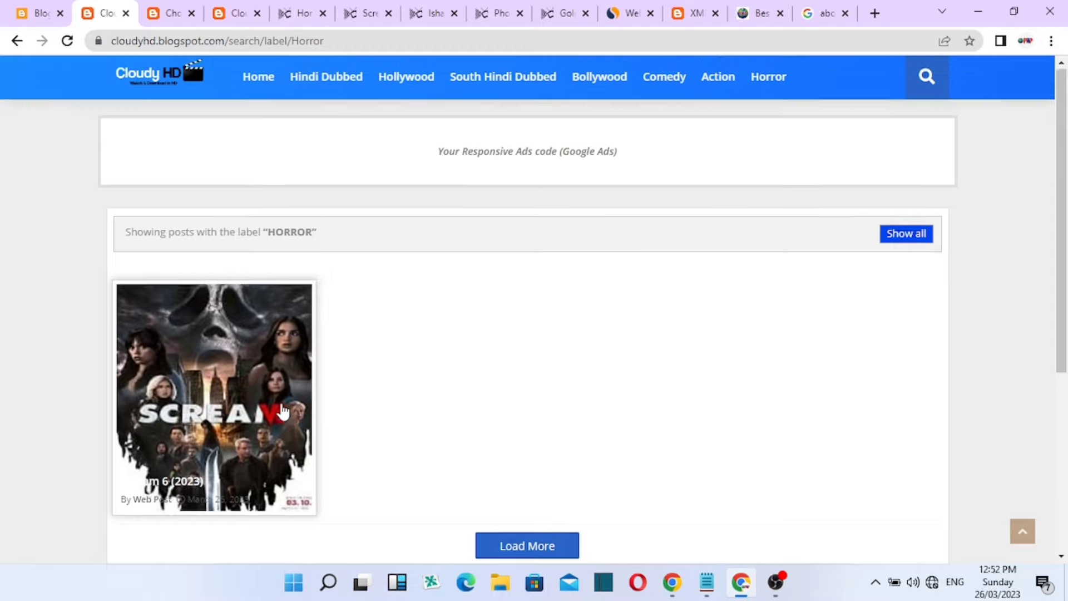
pyautogui.scroll(-4, 282, 411)
pyautogui.scroll(4, 284, 411)
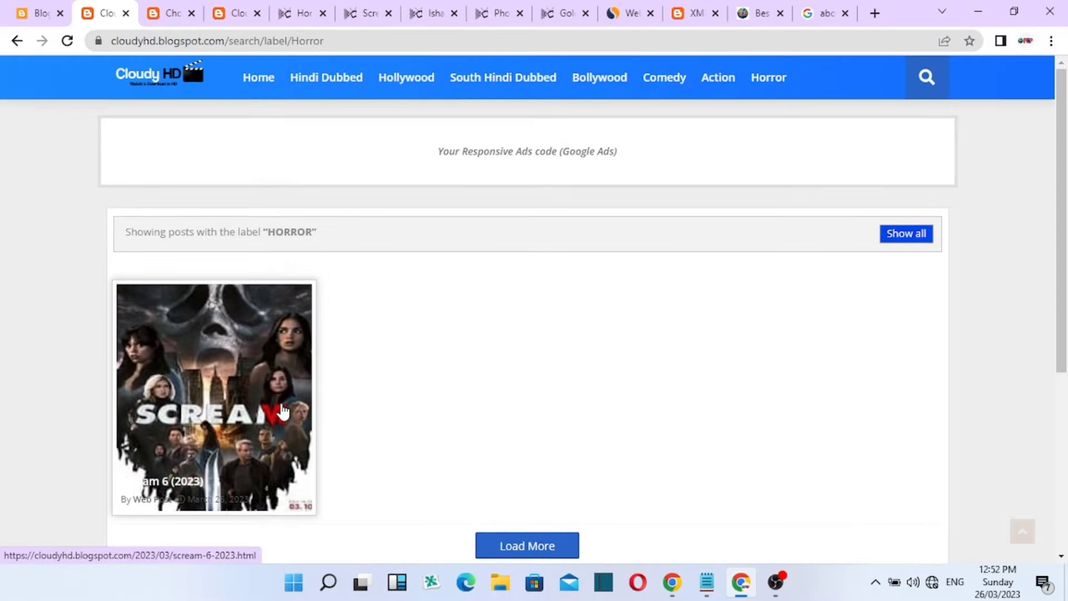
# Go back to the blog's home page and review it from the featured slider down to the footer
pyautogui.click(260, 94)
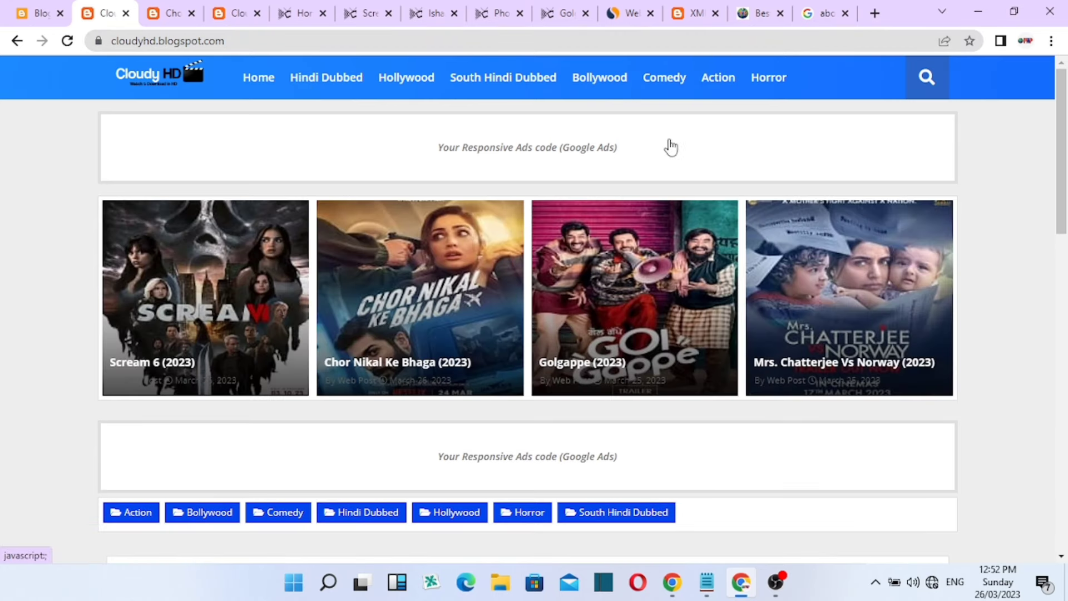
pyautogui.scroll(-12, 495, 178)
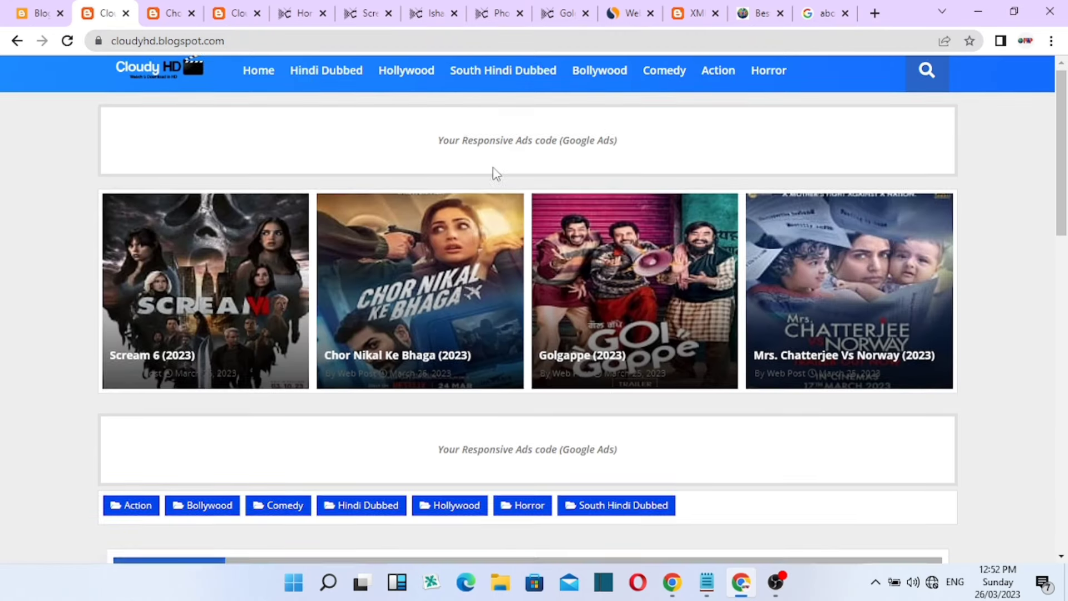
pyautogui.scroll(-3, 496, 270)
pyautogui.scroll(10, 494, 315)
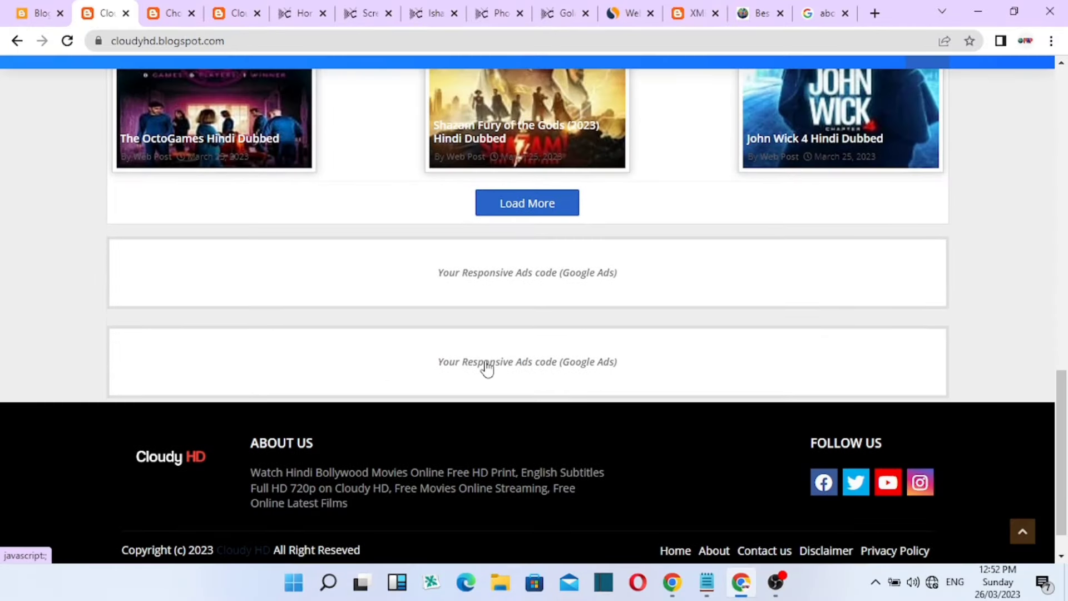
pyautogui.scroll(2, 488, 369)
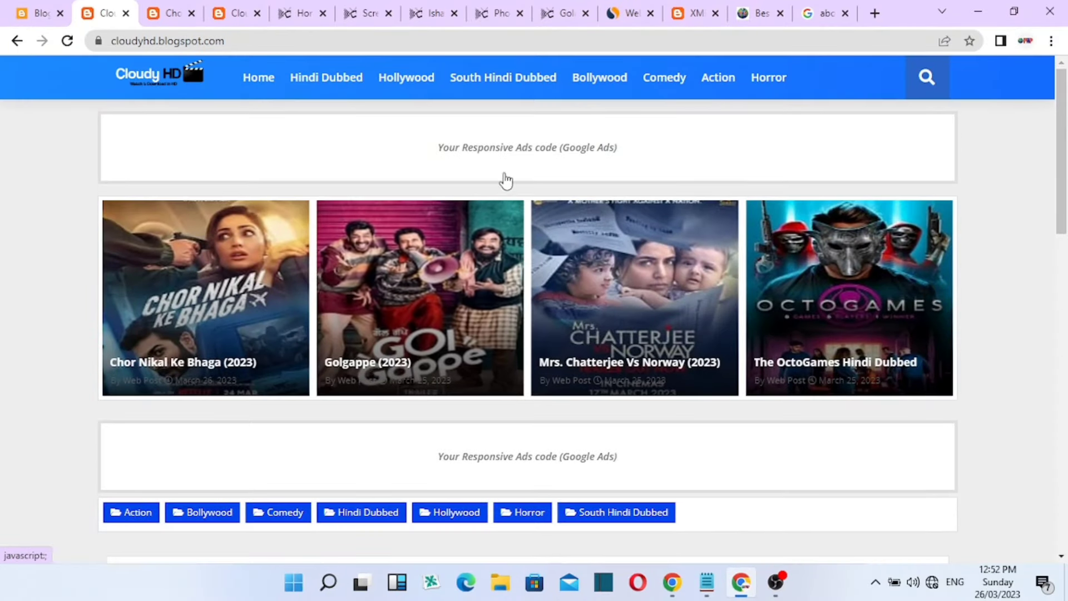
# Open the Hindi Dubbed category of the live blog and look through its posts
pyautogui.click(491, 84)
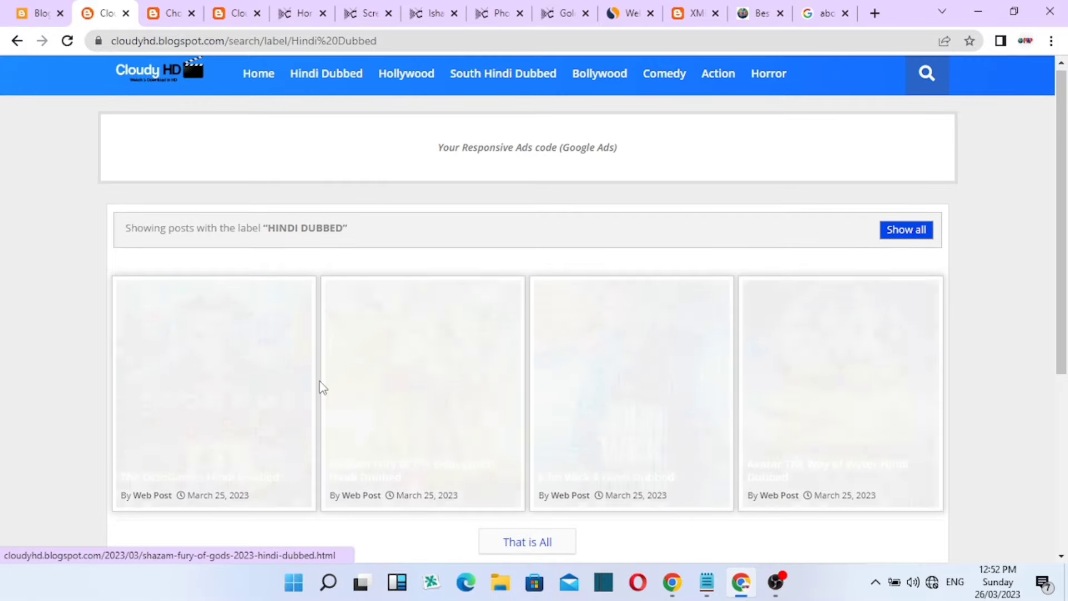
pyautogui.scroll(-5, 658, 389)
pyautogui.scroll(4, 316, 280)
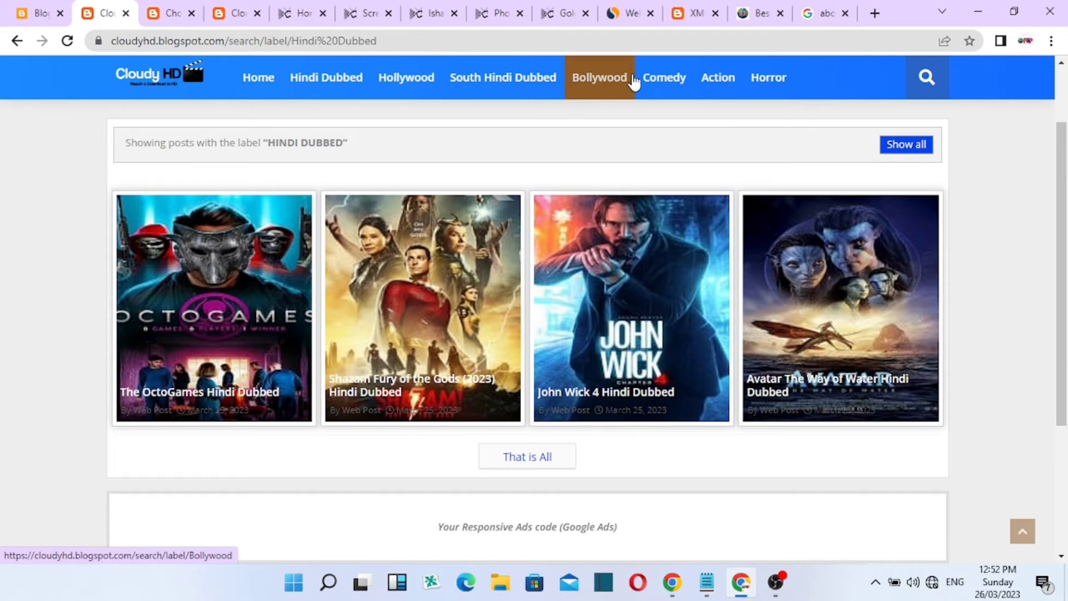
# Open the Action category of the live blog and look through its posts
pyautogui.click(467, 264)
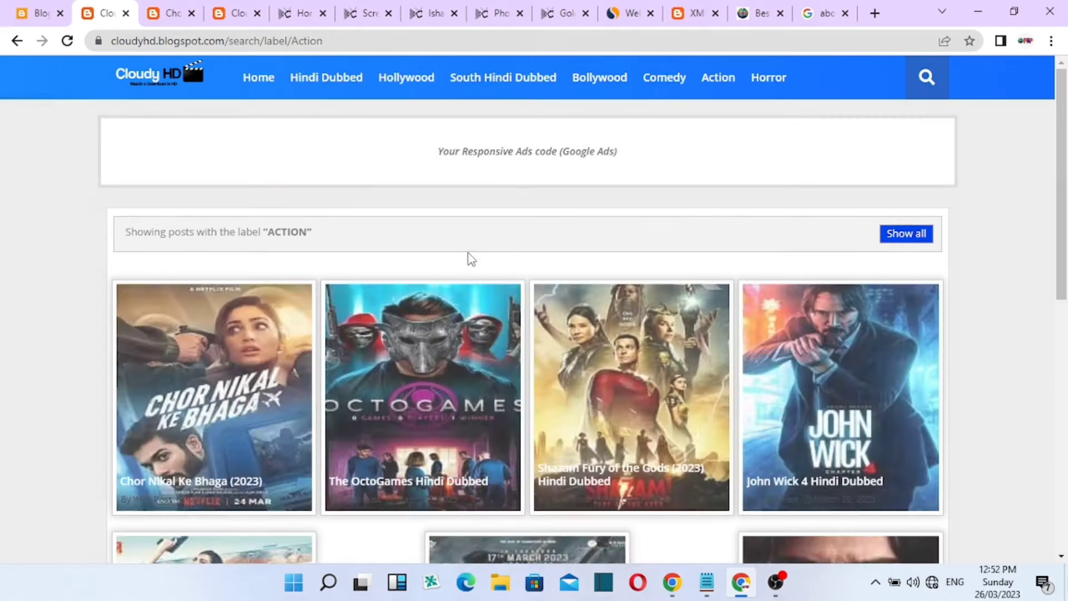
pyautogui.scroll(-5, 473, 267)
pyautogui.scroll(-3, 477, 305)
pyautogui.scroll(6, 479, 311)
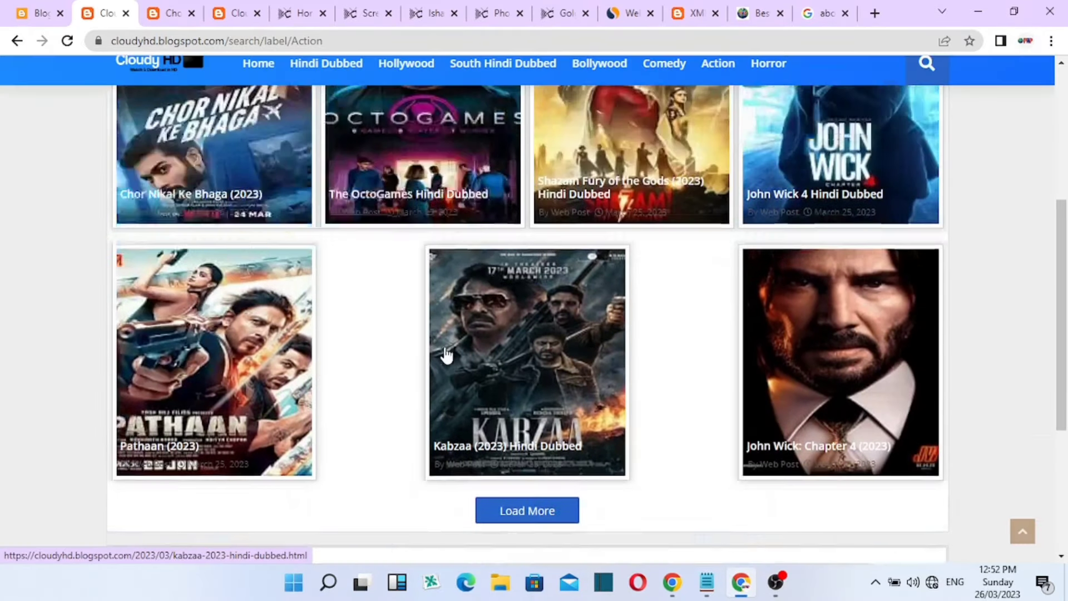
pyautogui.scroll(2, 531, 288)
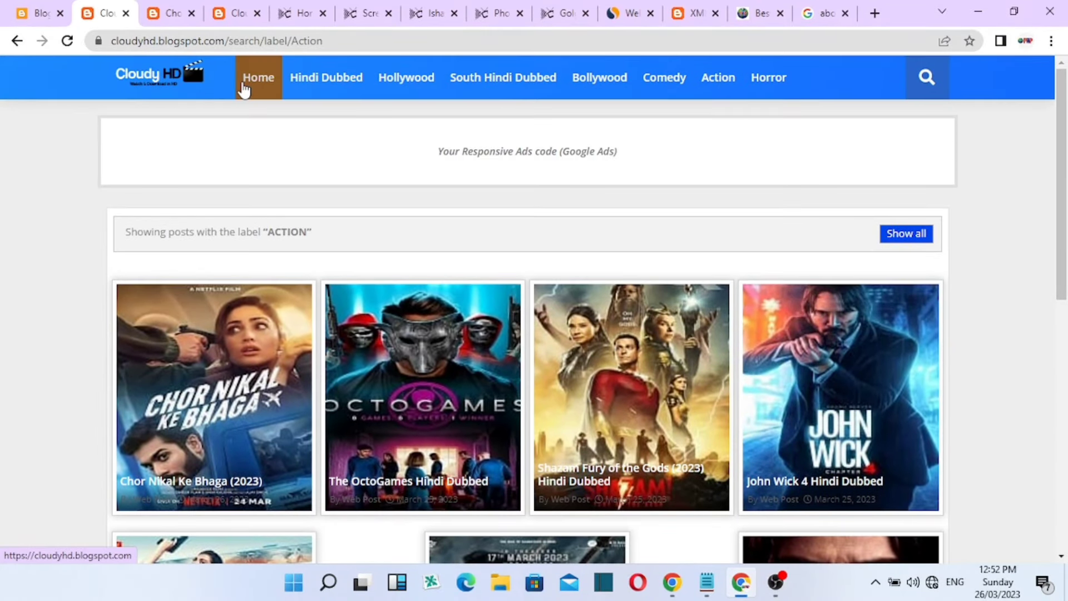
# Reload the blog's home page from the Action category and check the recent posts and label links
pyautogui.click(244, 86)
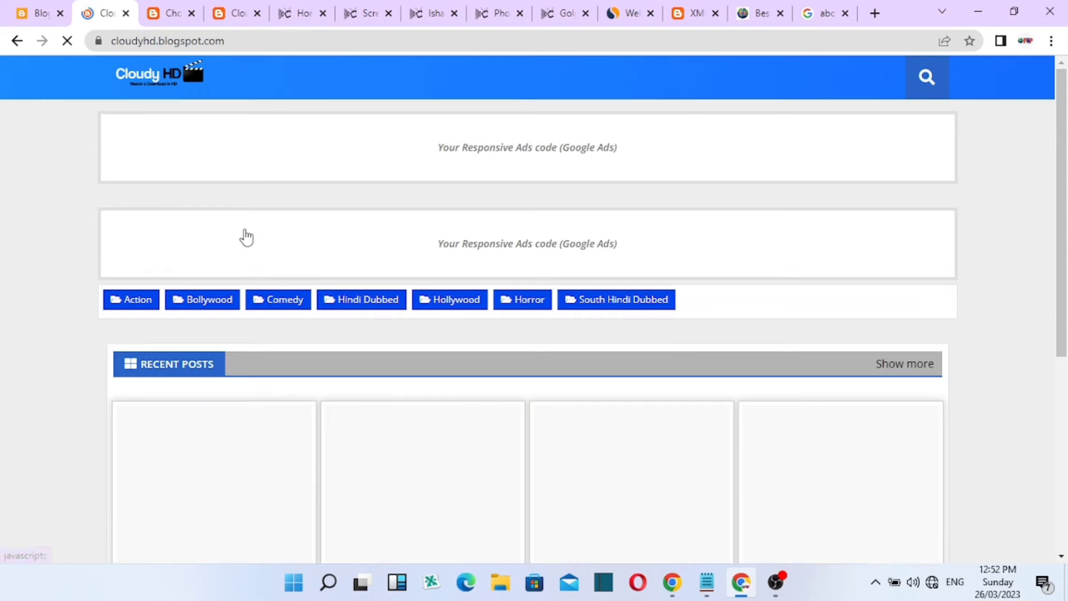
pyautogui.scroll(-3, 334, 248)
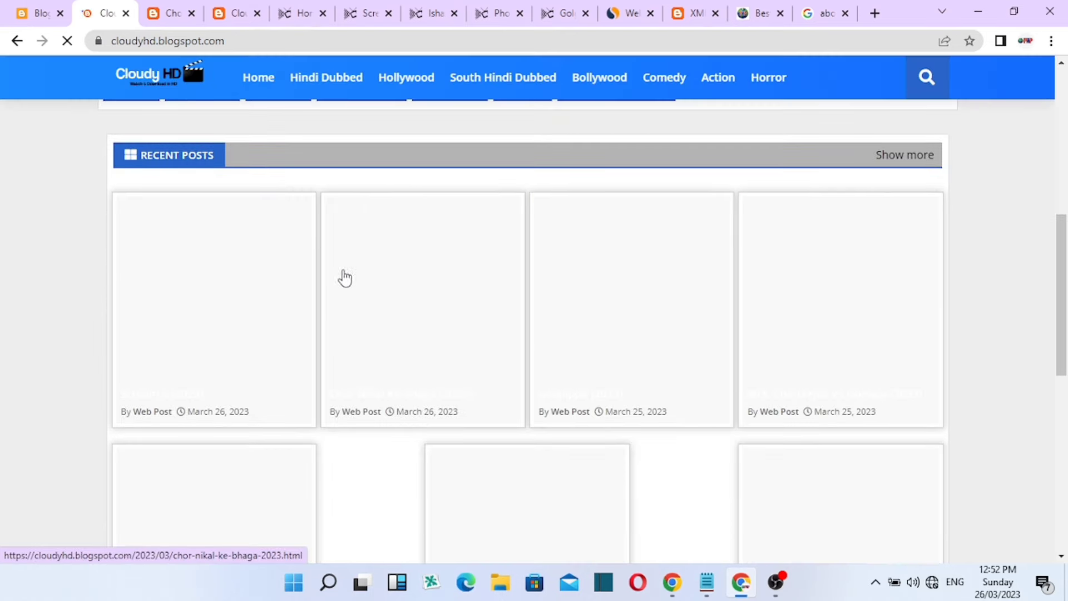
pyautogui.scroll(5, 421, 280)
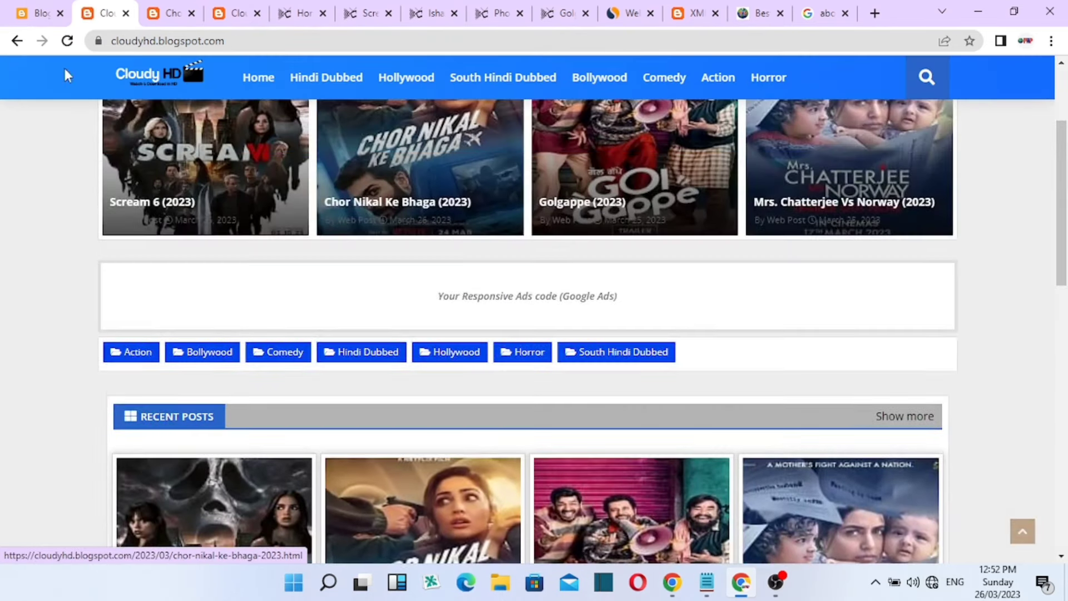
# Return to the Blogger layout, inspect the script content of the sidebar's Top of the week gadget and close it without saving
pyautogui.click(38, 14)
pyautogui.scroll(-12, 942, 341)
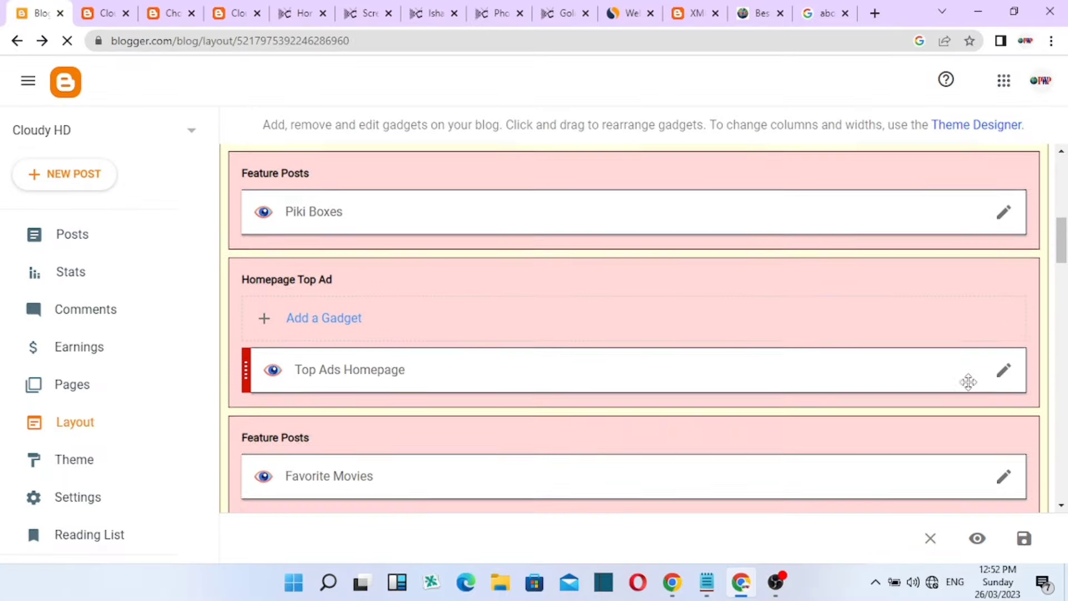
pyautogui.scroll(-1, 971, 379)
pyautogui.scroll(2, 978, 351)
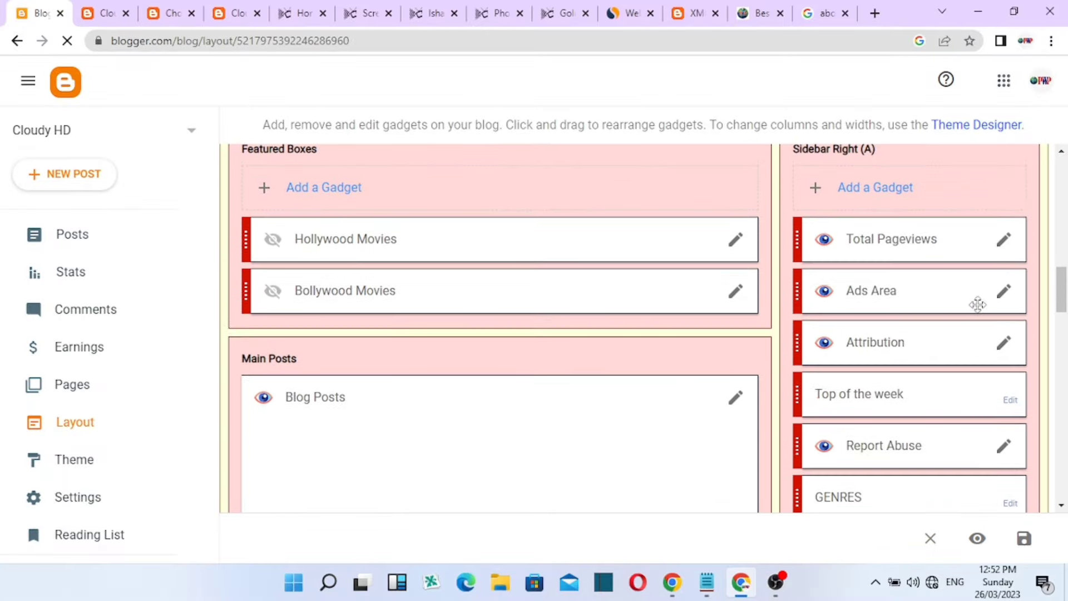
pyautogui.scroll(-2, 996, 338)
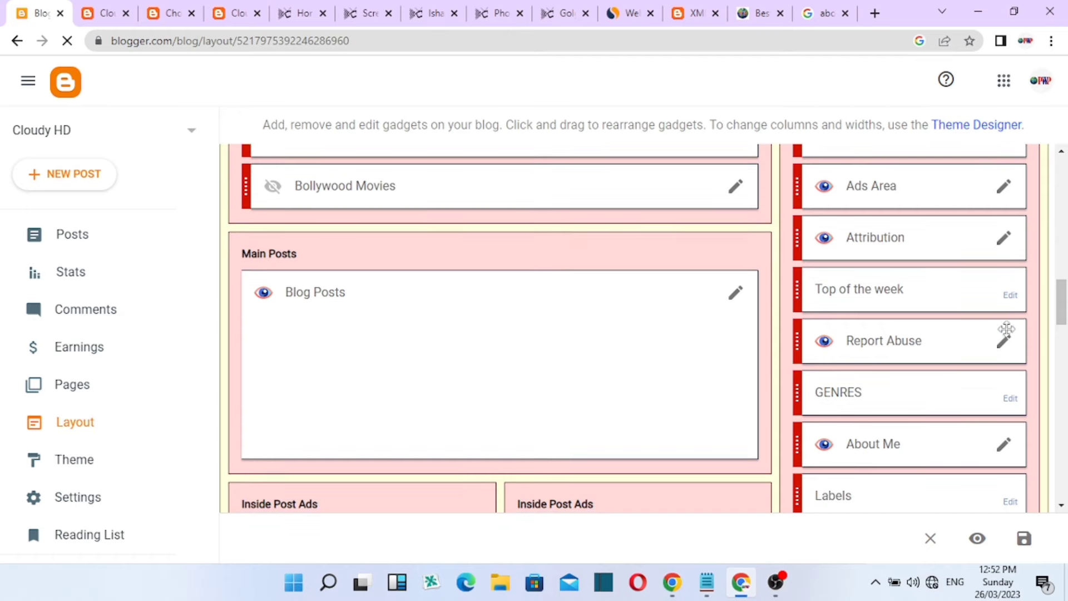
pyautogui.click(1011, 297)
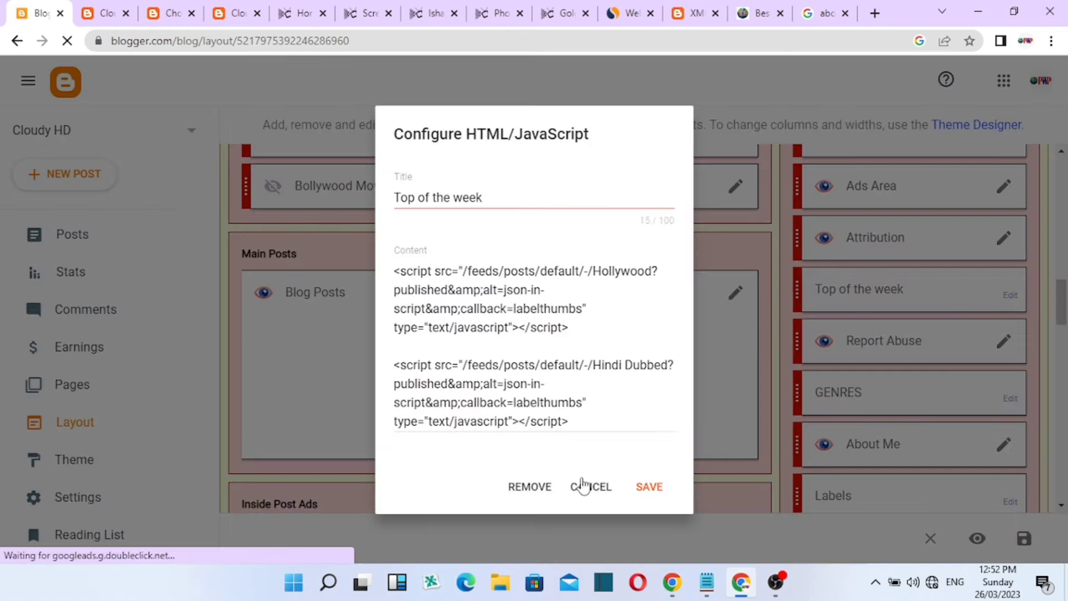
pyautogui.click(583, 485)
pyautogui.scroll(-2, 1034, 355)
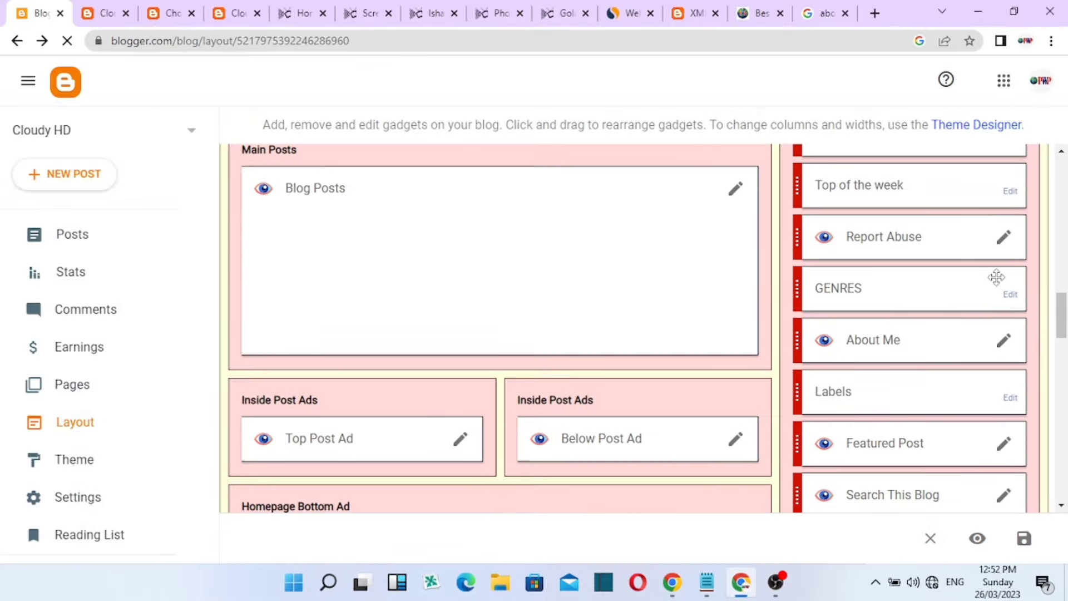
# Open the sidebar's GENRES gadget for editing and review its sorting, display and selected-label options
pyautogui.click(1011, 301)
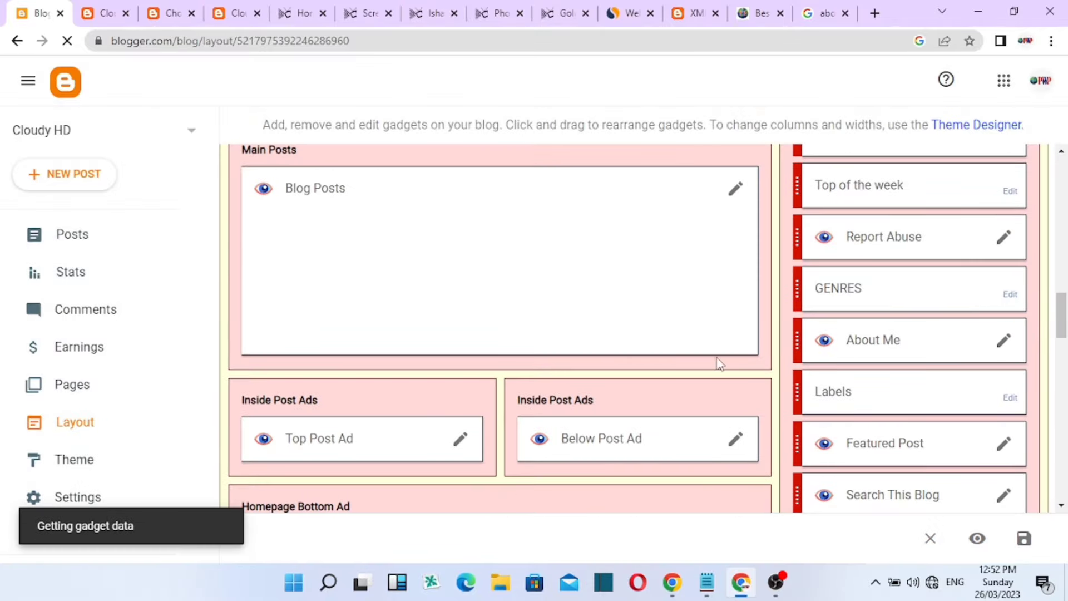
pyautogui.scroll(-3, 531, 384)
pyautogui.scroll(1, 532, 375)
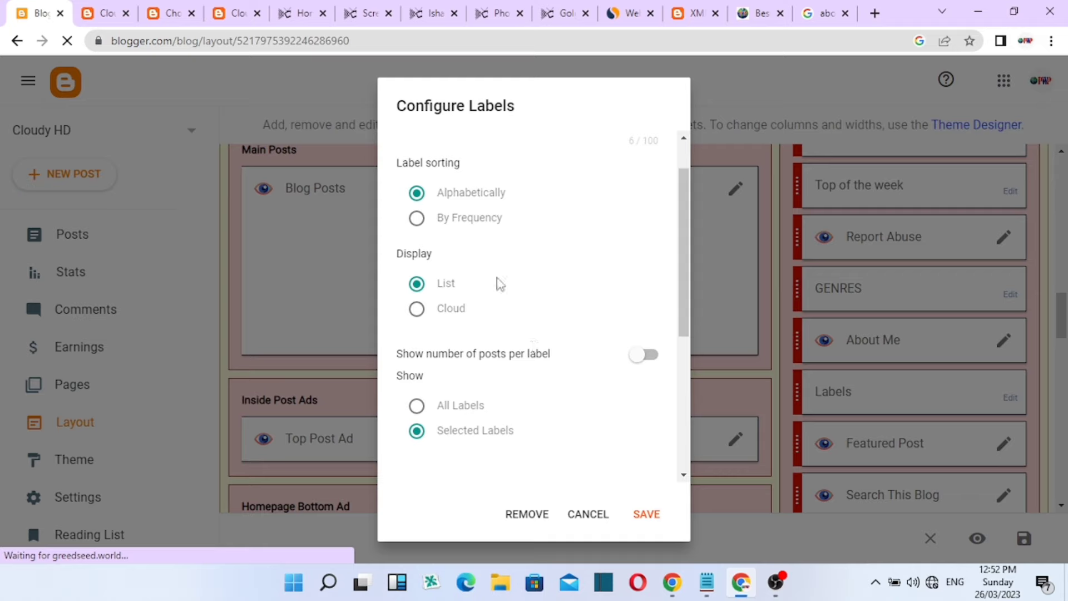
pyautogui.scroll(-4, 498, 281)
pyautogui.scroll(-1, 490, 390)
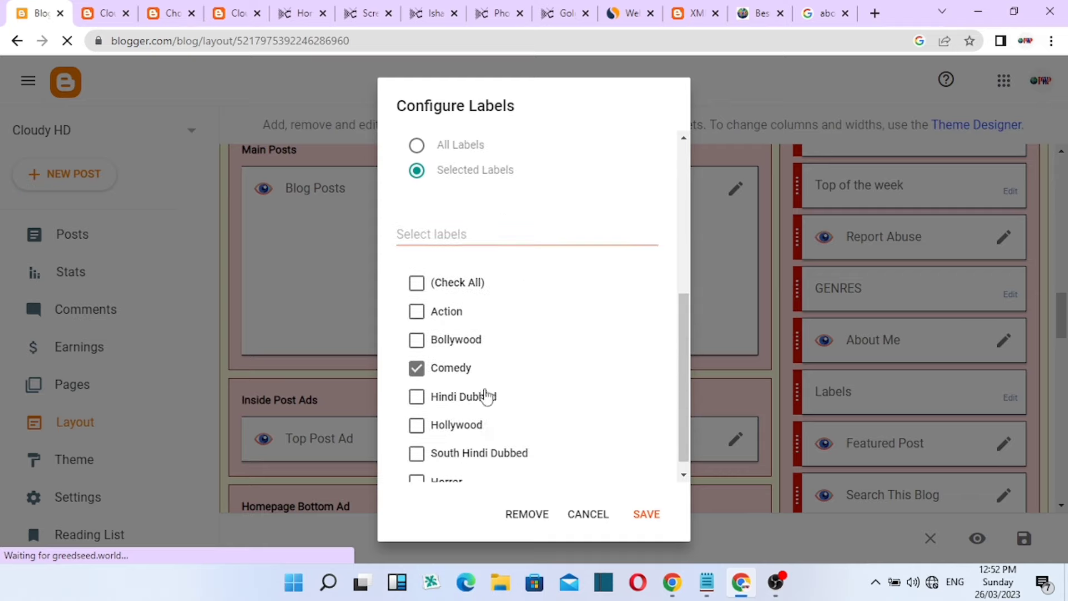
pyautogui.scroll(6, 487, 396)
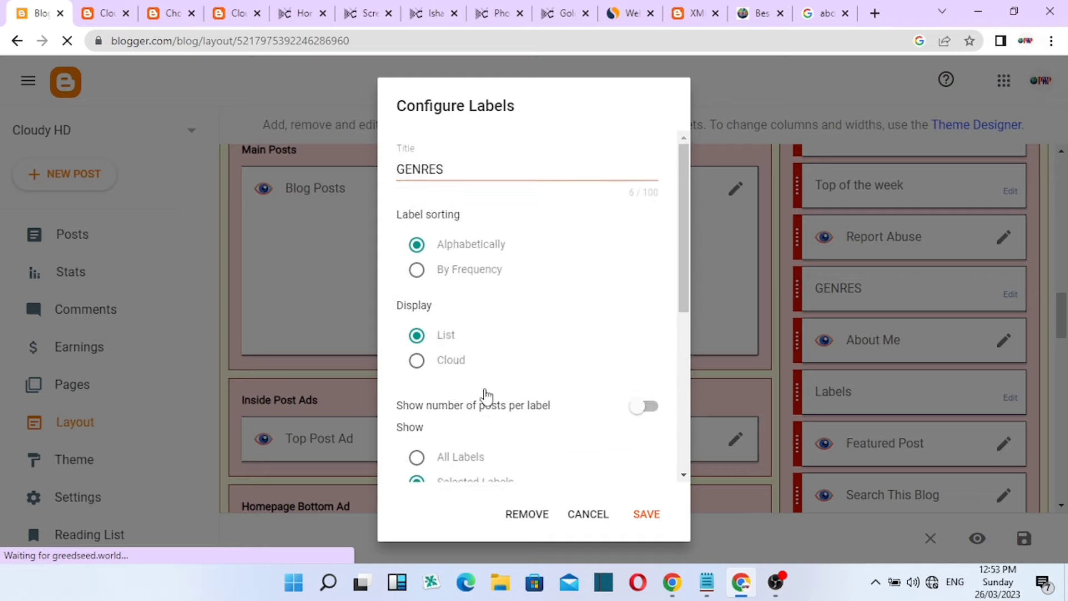
pyautogui.scroll(-3, 457, 303)
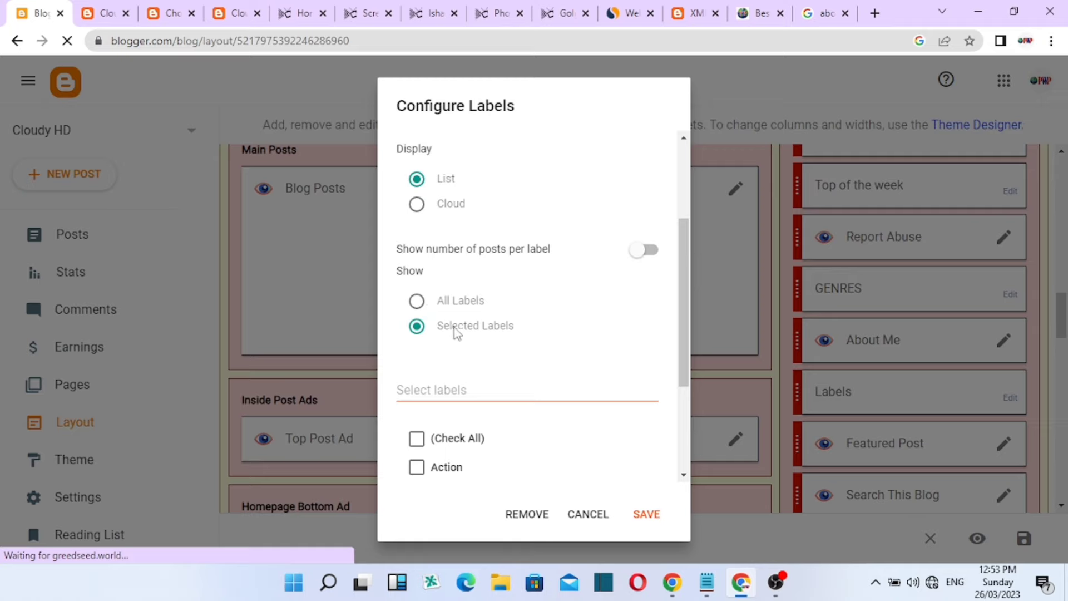
pyautogui.scroll(-3, 512, 346)
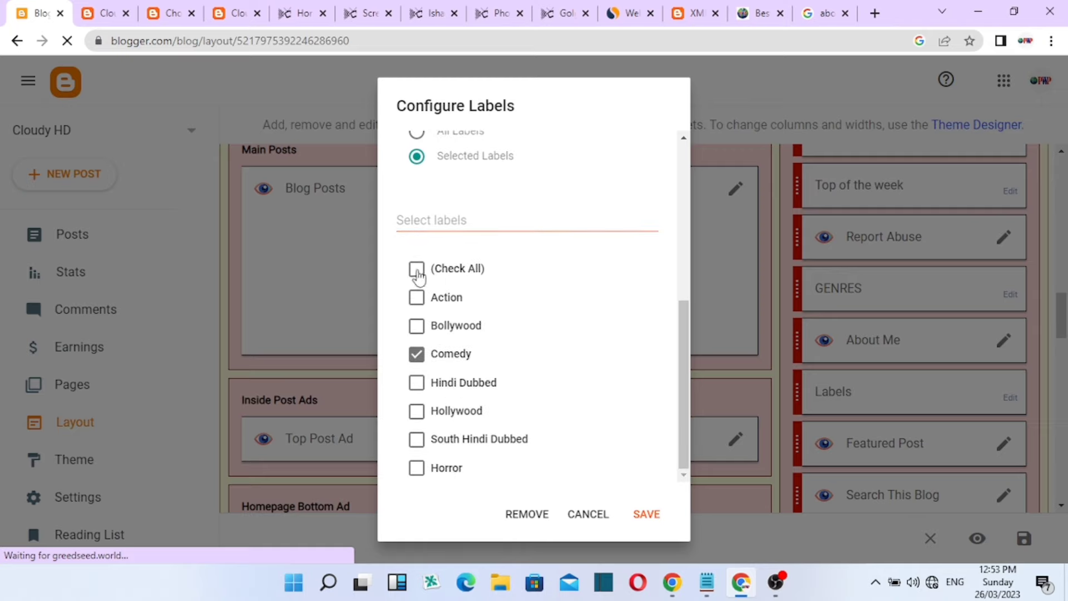
# Open the Chor Nikal Ke Bhaga (2023) post on the live blog and examine its sidebar gadgets down to the footer
pyautogui.click(119, 12)
pyautogui.scroll(-4, 517, 345)
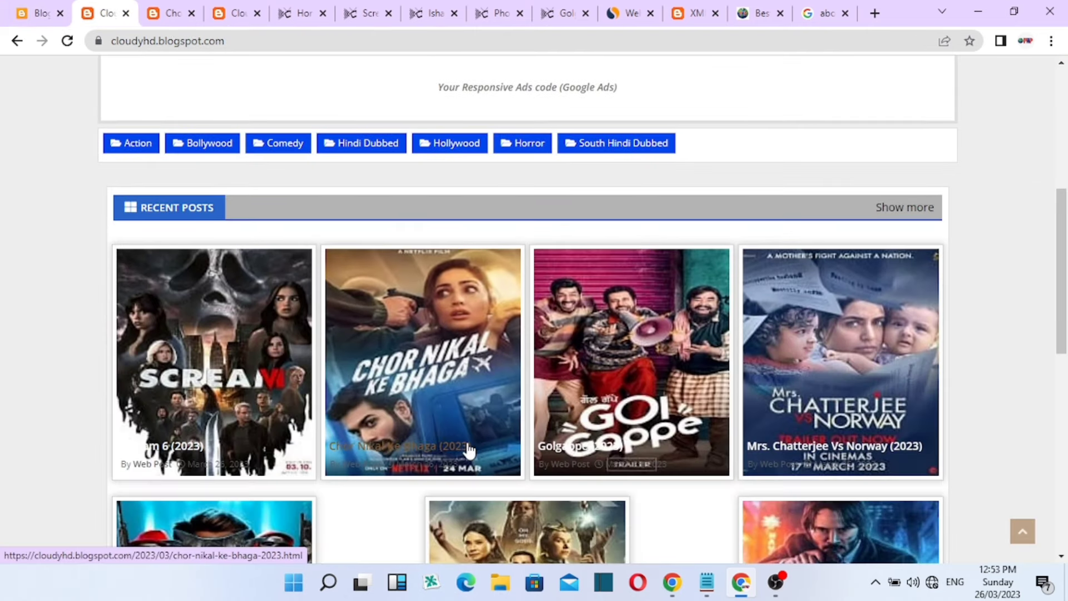
pyautogui.click(470, 450)
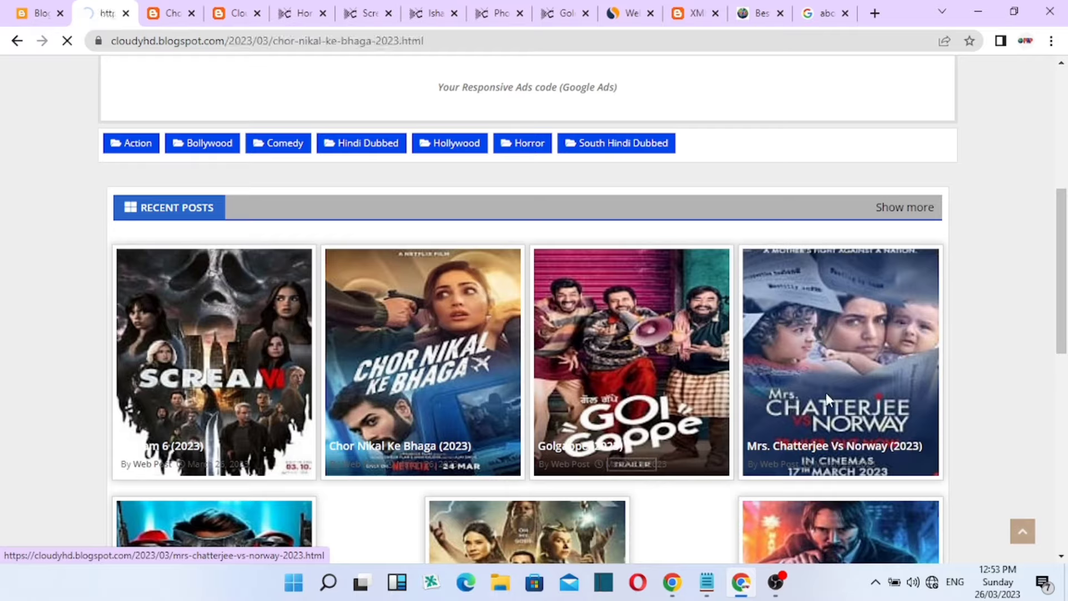
pyautogui.scroll(-12, 1020, 332)
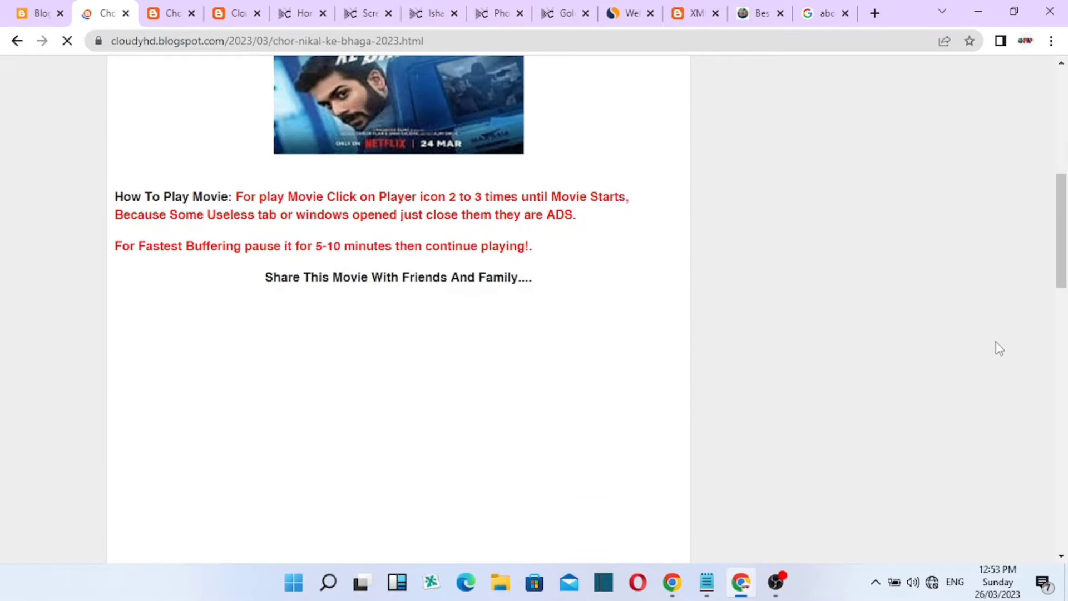
pyautogui.scroll(-3, 932, 361)
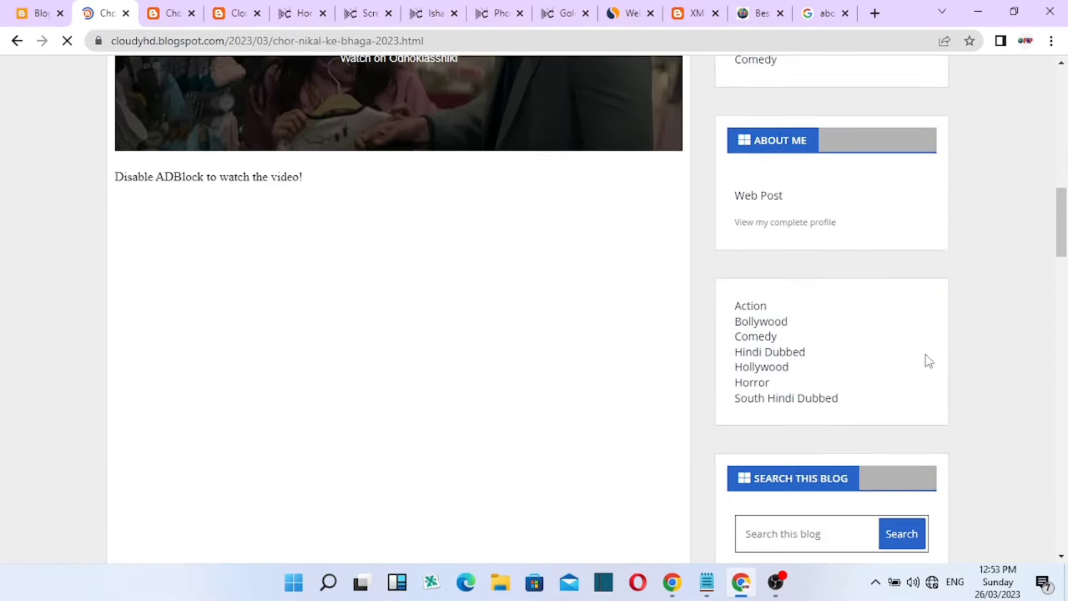
pyautogui.scroll(-8, 897, 367)
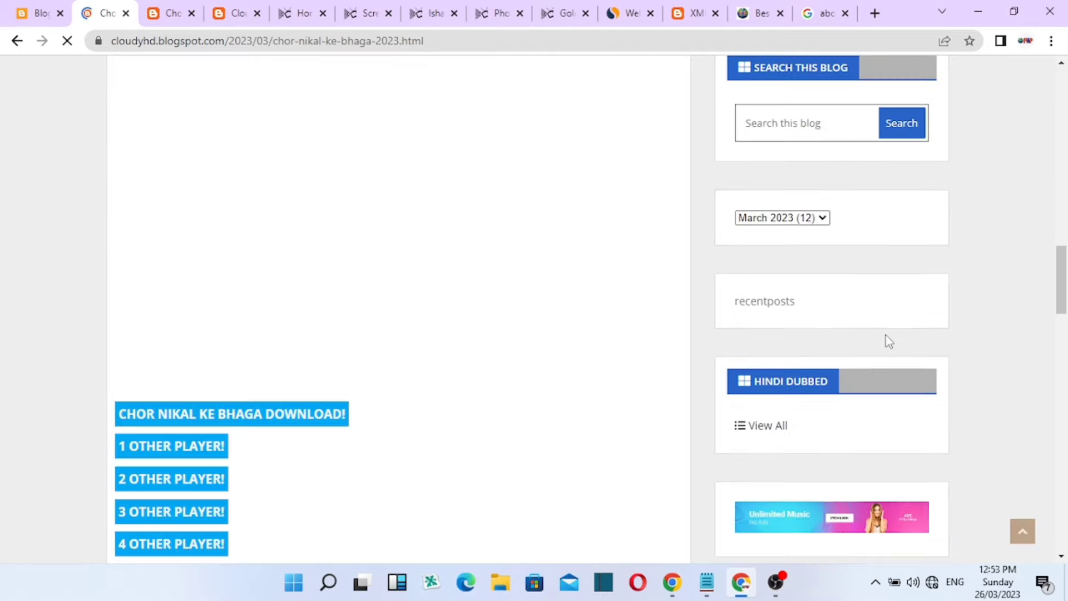
pyautogui.scroll(-8, 886, 335)
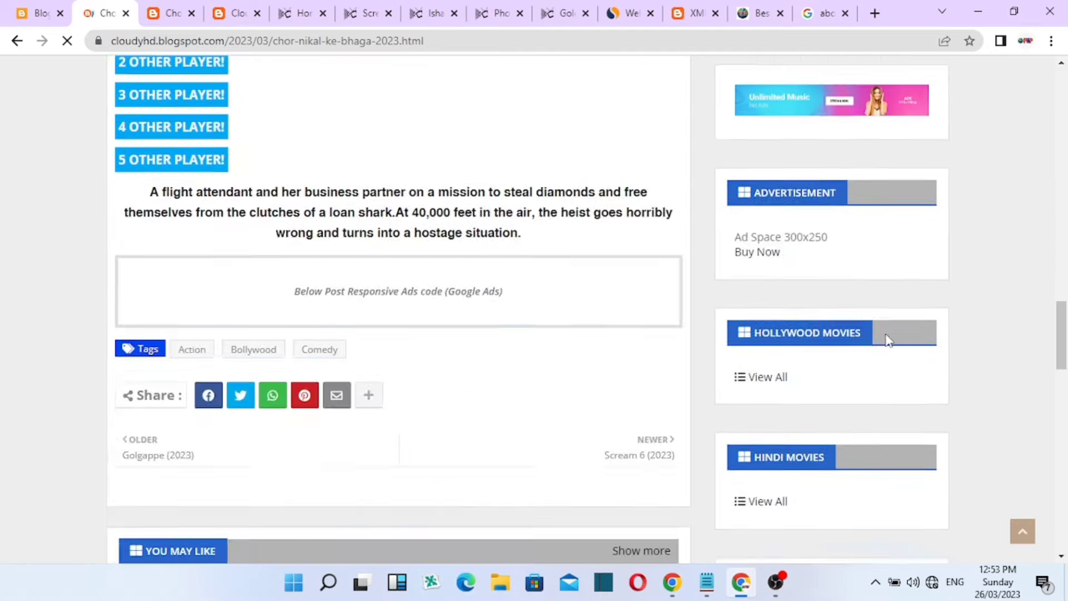
pyautogui.scroll(4, 839, 295)
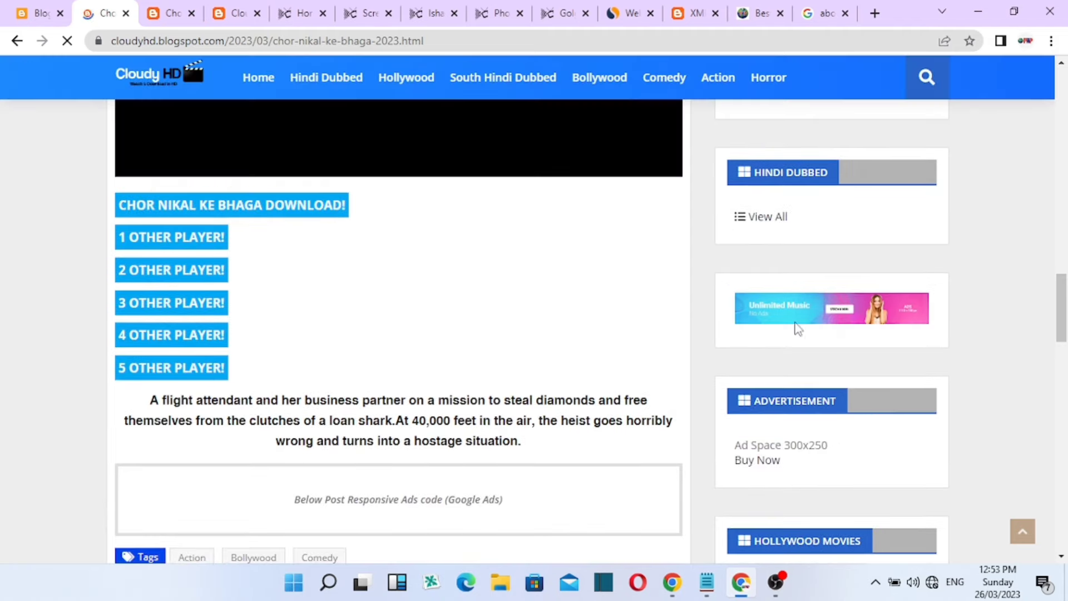
pyautogui.scroll(-4, 845, 309)
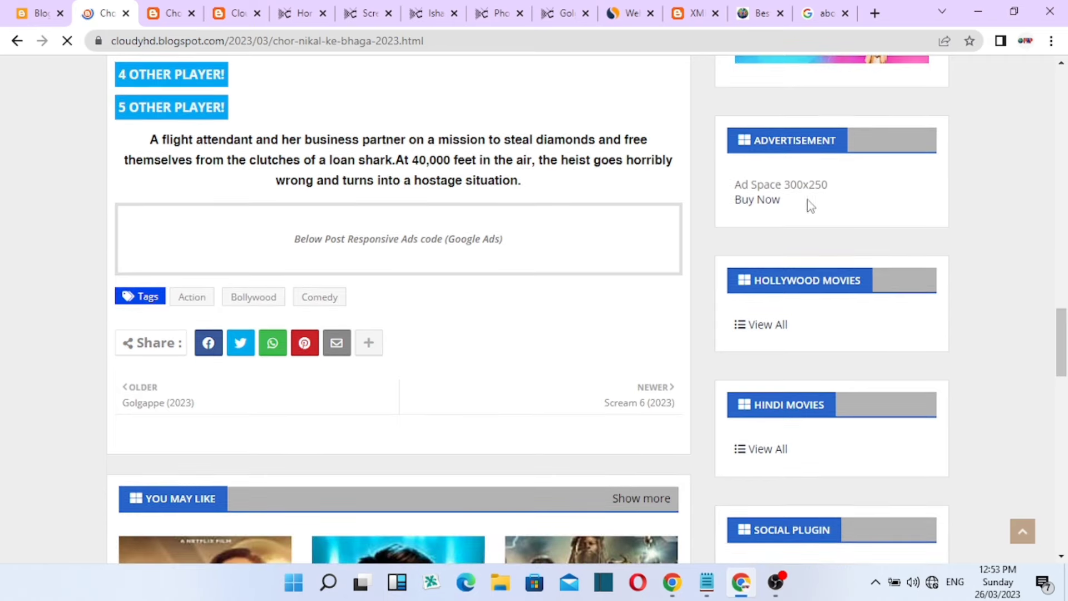
pyautogui.scroll(-1, 845, 306)
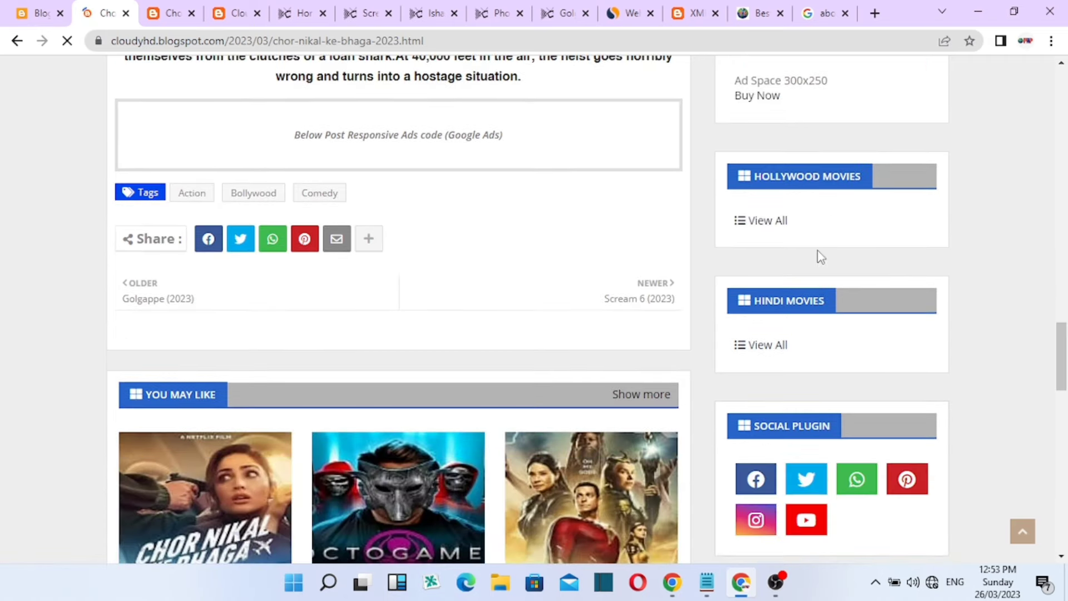
pyautogui.scroll(-5, 785, 245)
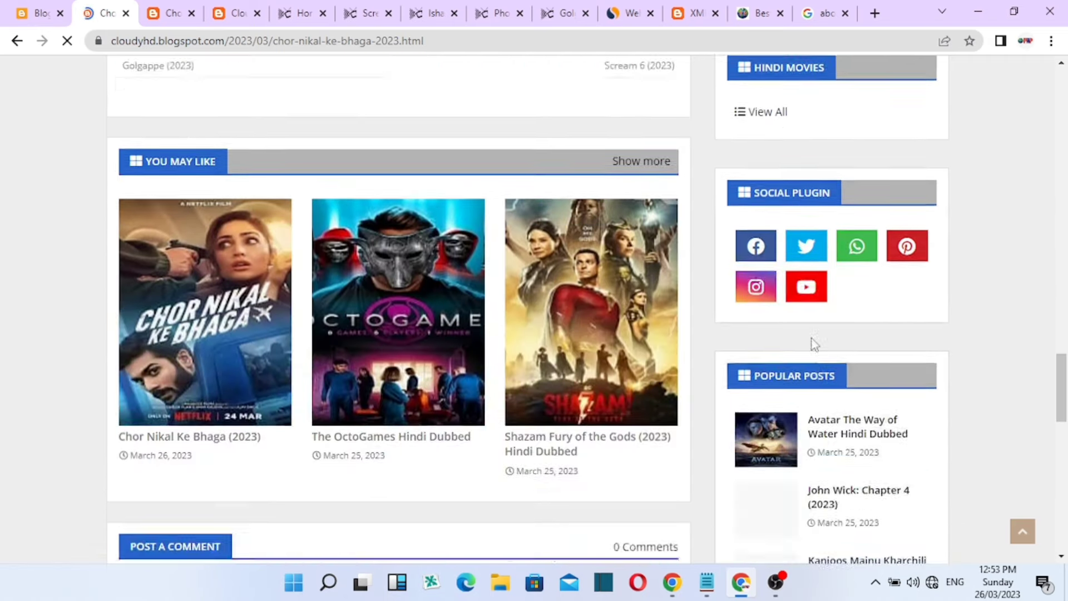
pyautogui.scroll(-3, 832, 243)
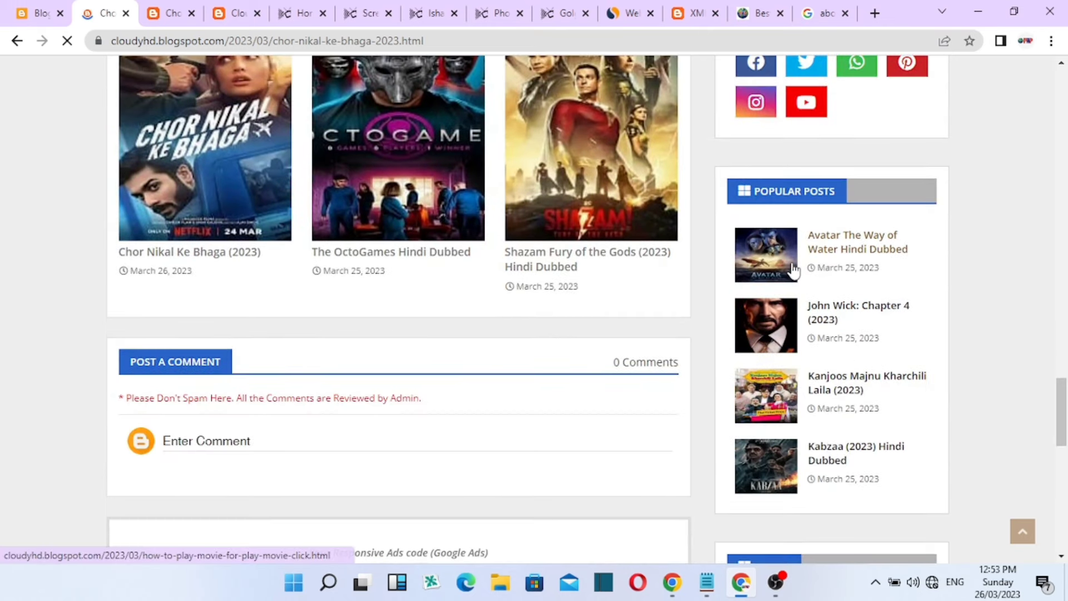
pyautogui.scroll(-8, 887, 334)
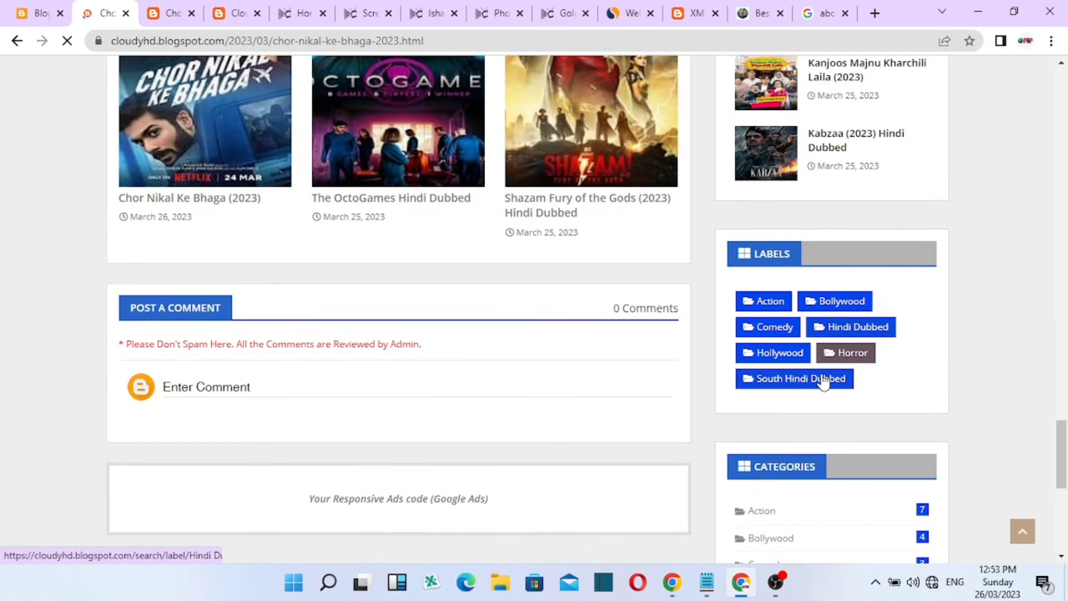
pyautogui.scroll(-4, 823, 318)
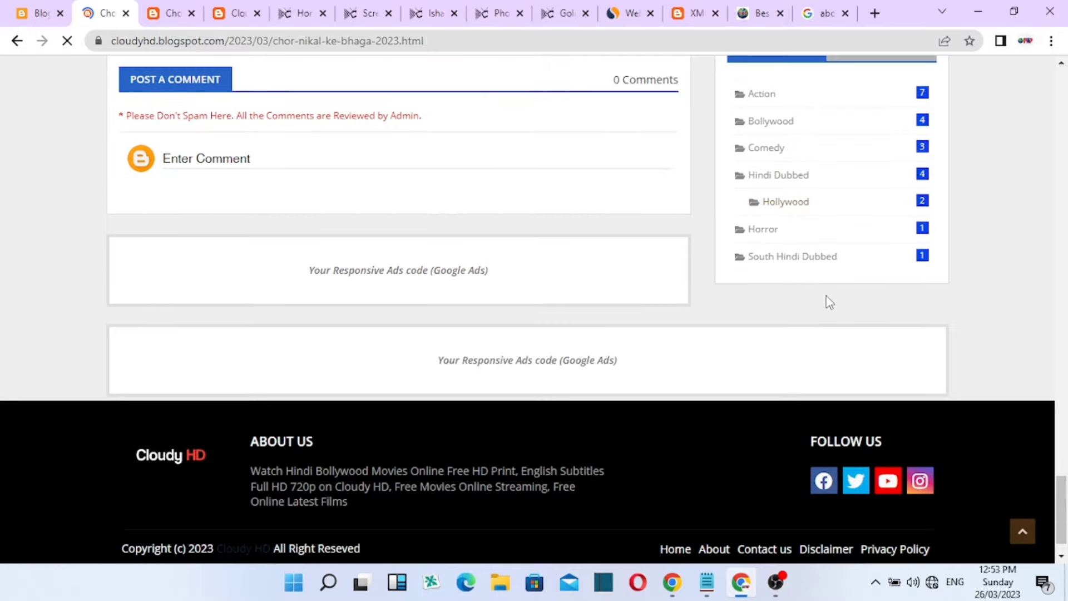
# Review the post's sidebar gadgets again, from the categories list back up to the Blogger attribution and ad space
pyautogui.scroll(5, 829, 309)
pyautogui.scroll(12, 828, 328)
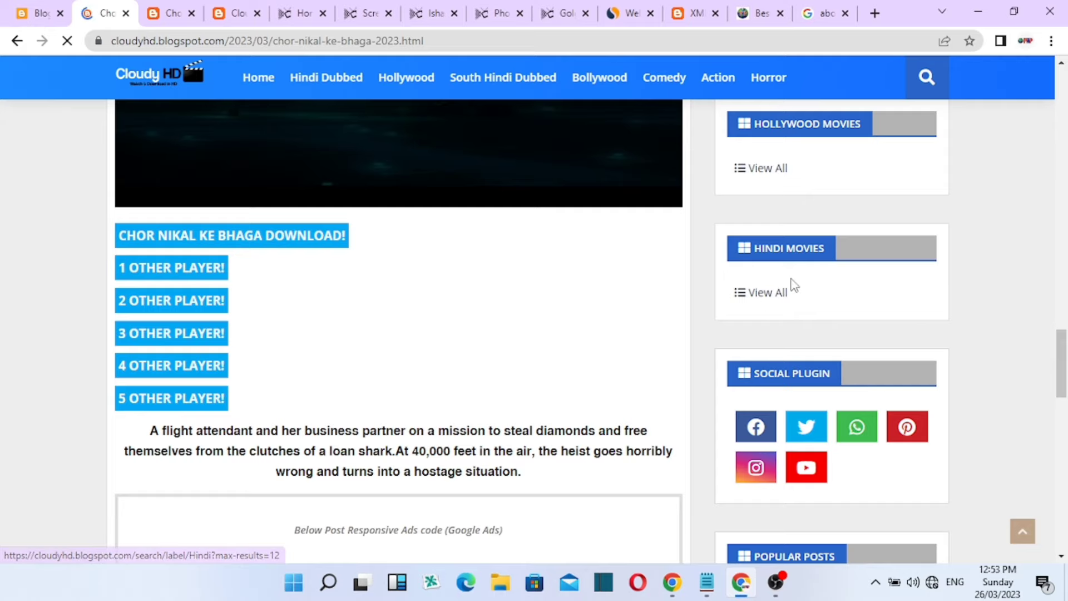
pyautogui.scroll(5, 807, 287)
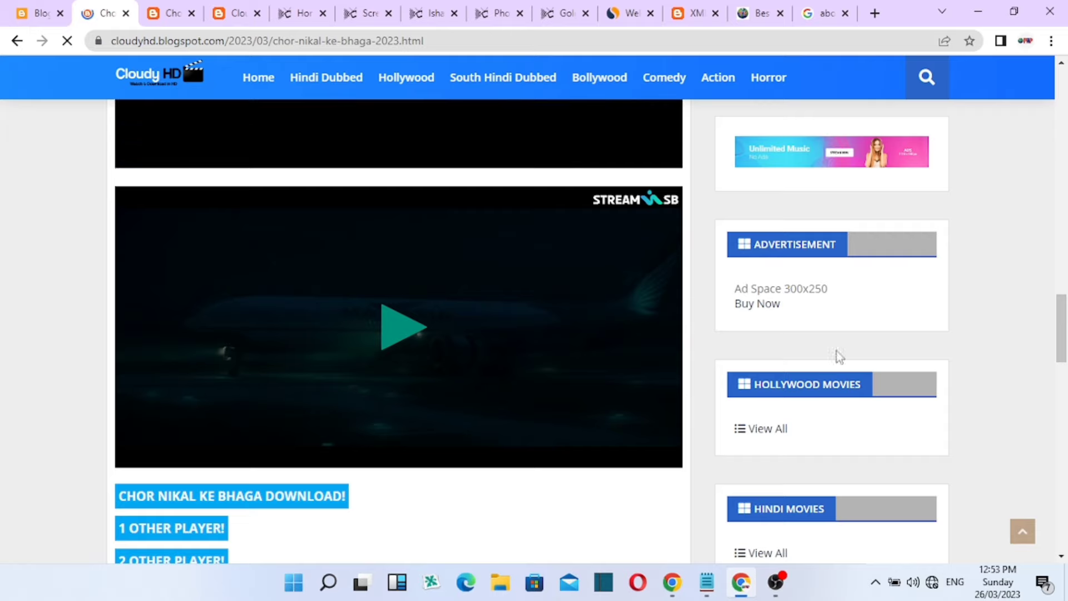
pyautogui.scroll(3, 792, 267)
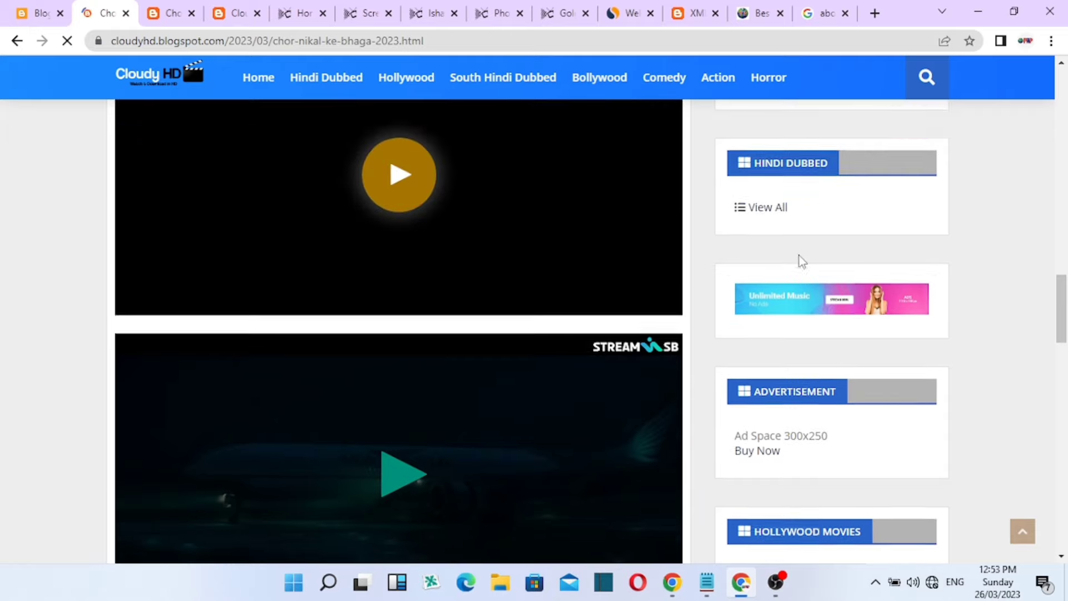
pyautogui.scroll(2, 815, 367)
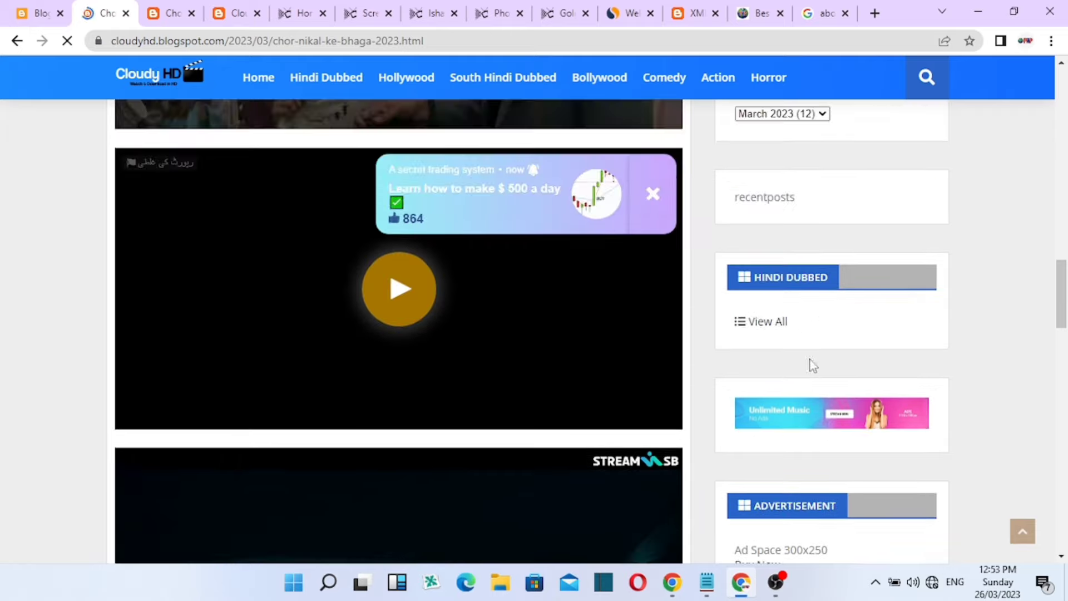
pyautogui.scroll(3, 789, 326)
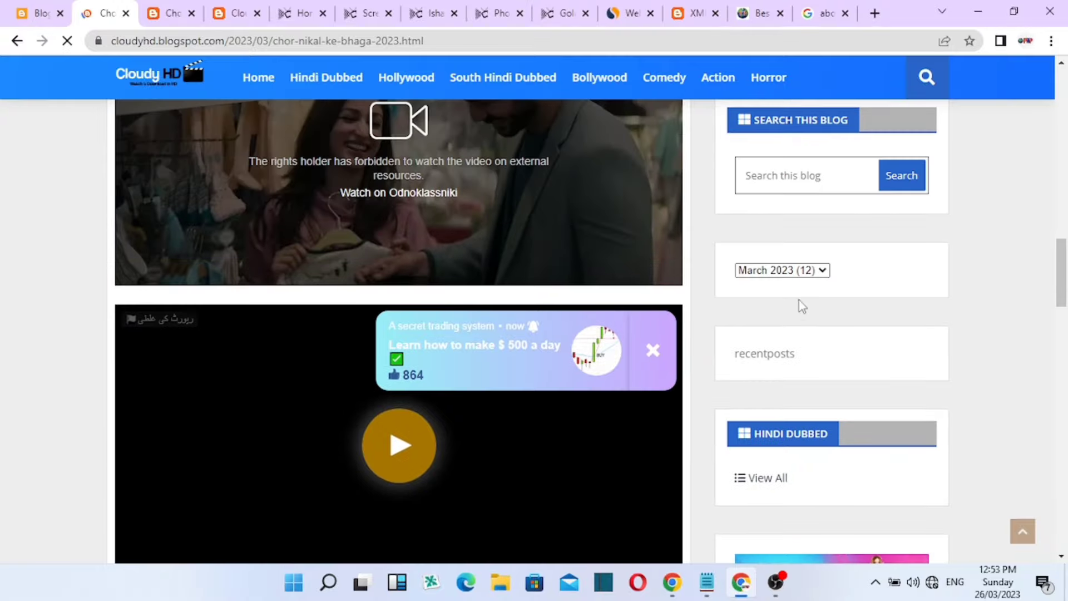
pyautogui.scroll(2, 806, 358)
pyautogui.scroll(1, 799, 348)
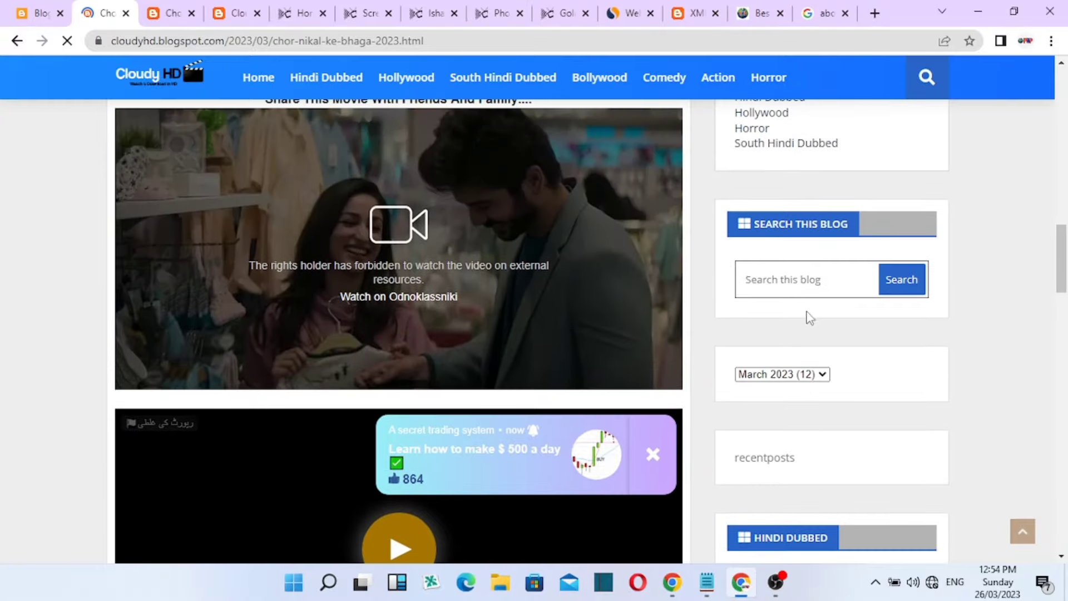
pyautogui.scroll(7, 815, 320)
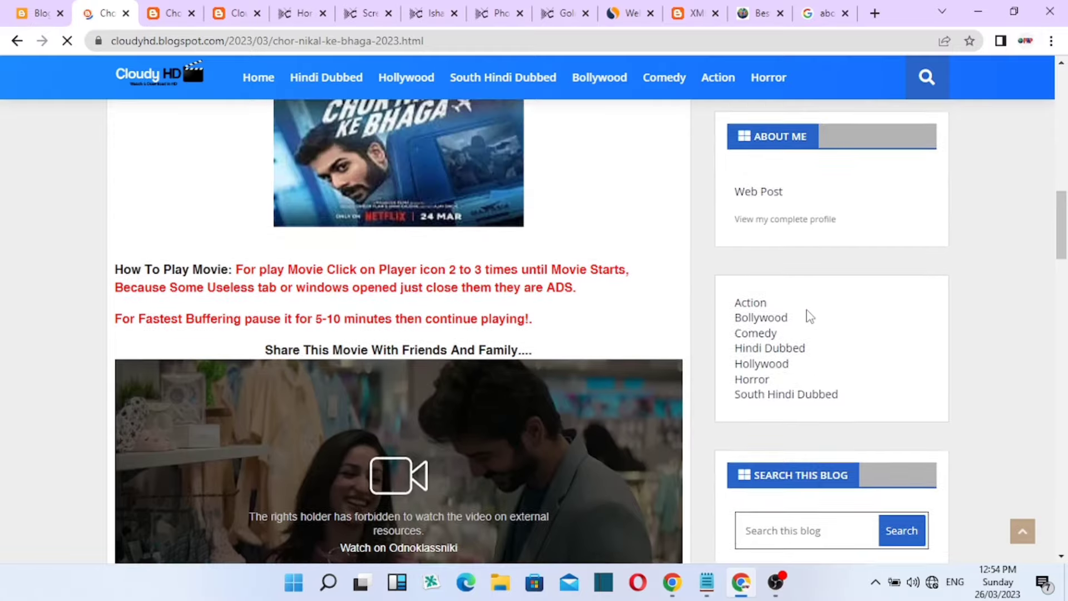
pyautogui.scroll(1, 779, 384)
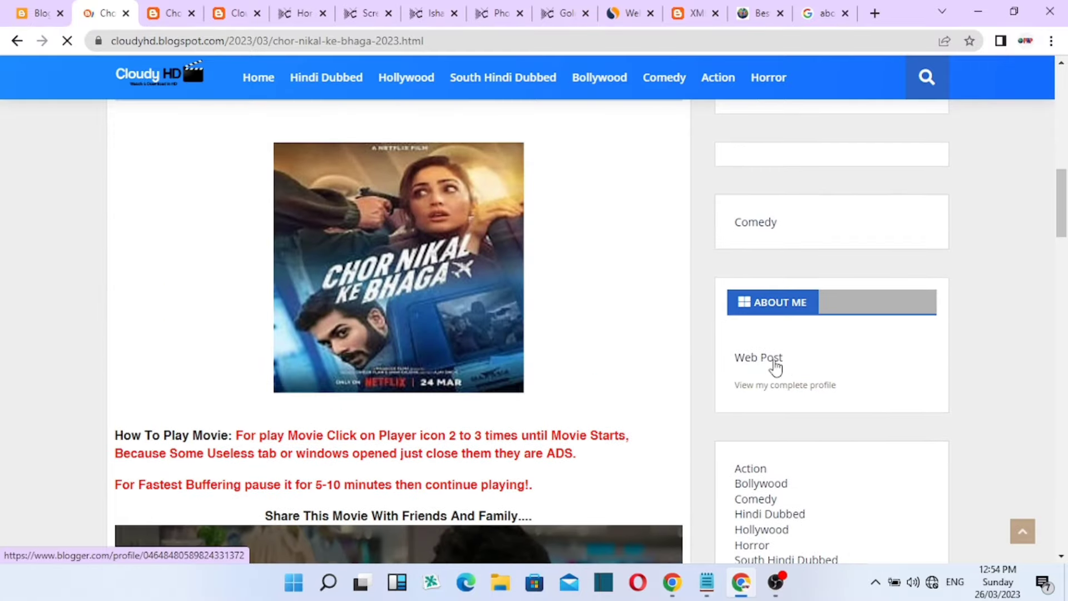
pyautogui.scroll(3, 759, 361)
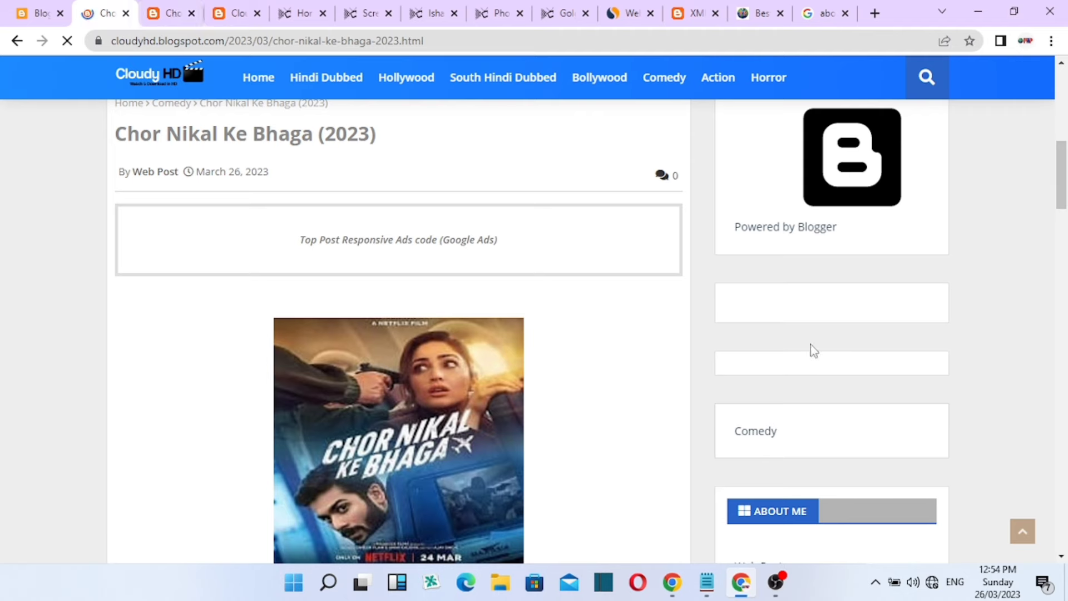
pyautogui.scroll(-2, 775, 429)
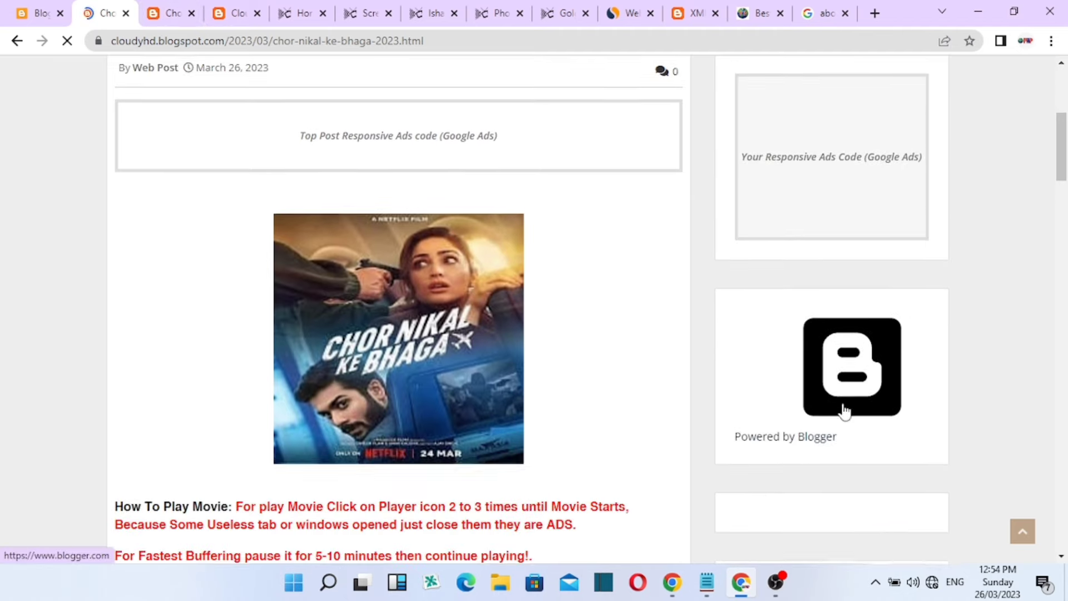
# Return to the live blog's home page and check its featured posts, label links and recent posts
pyautogui.scroll(2, 811, 255)
pyautogui.scroll(3, 818, 341)
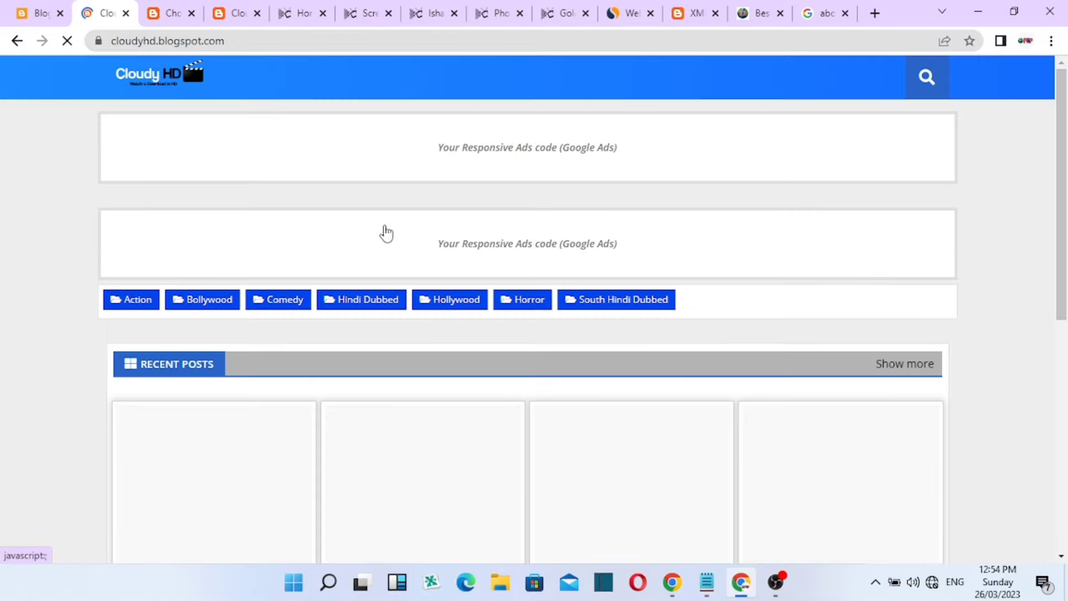
pyautogui.scroll(-7, 376, 268)
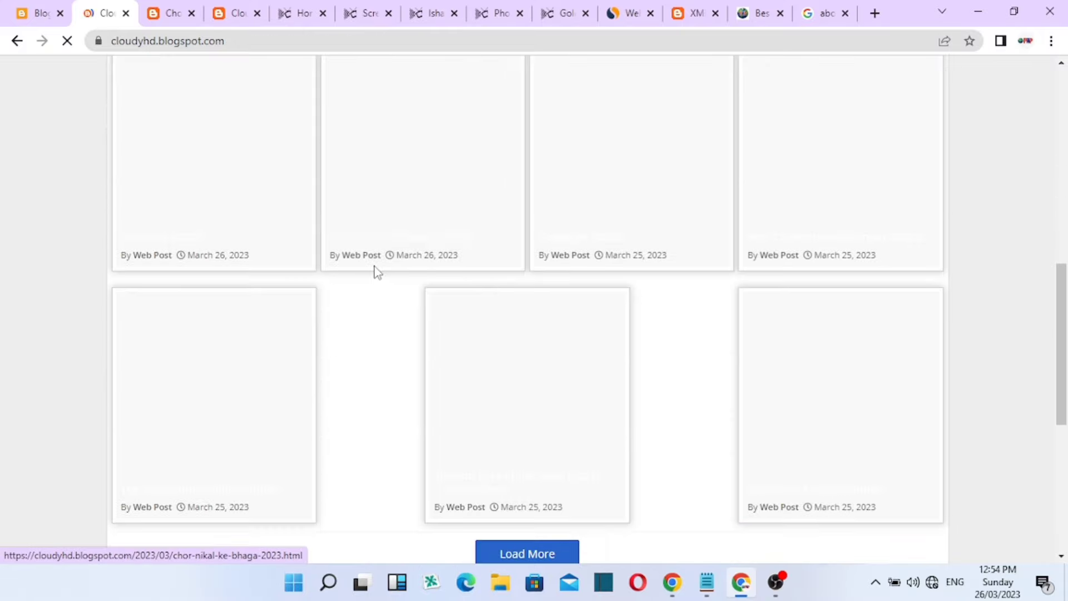
pyautogui.scroll(-1, 380, 328)
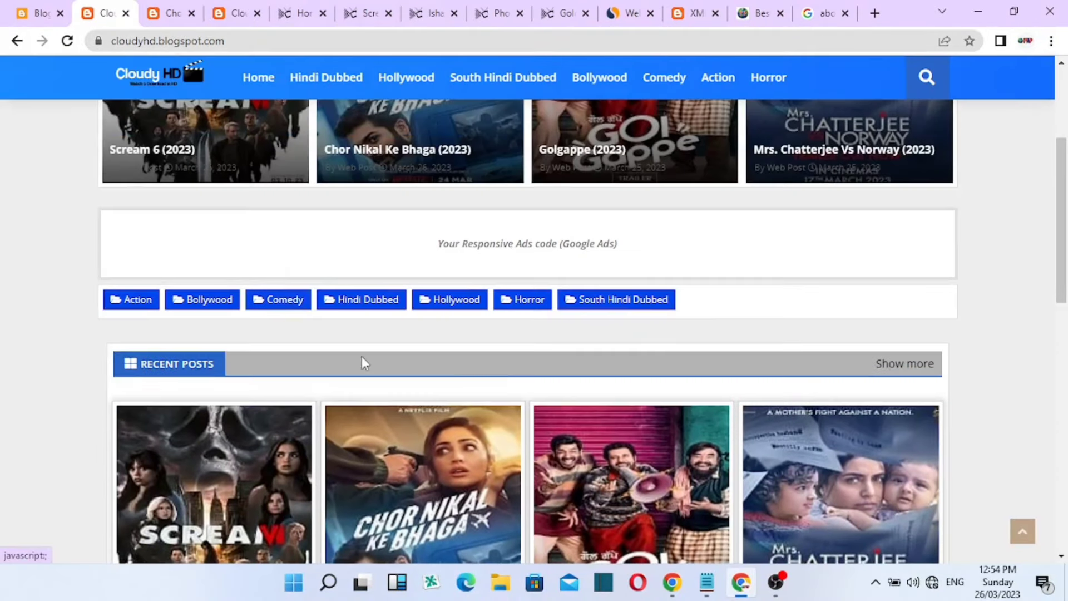
pyautogui.scroll(1, 353, 380)
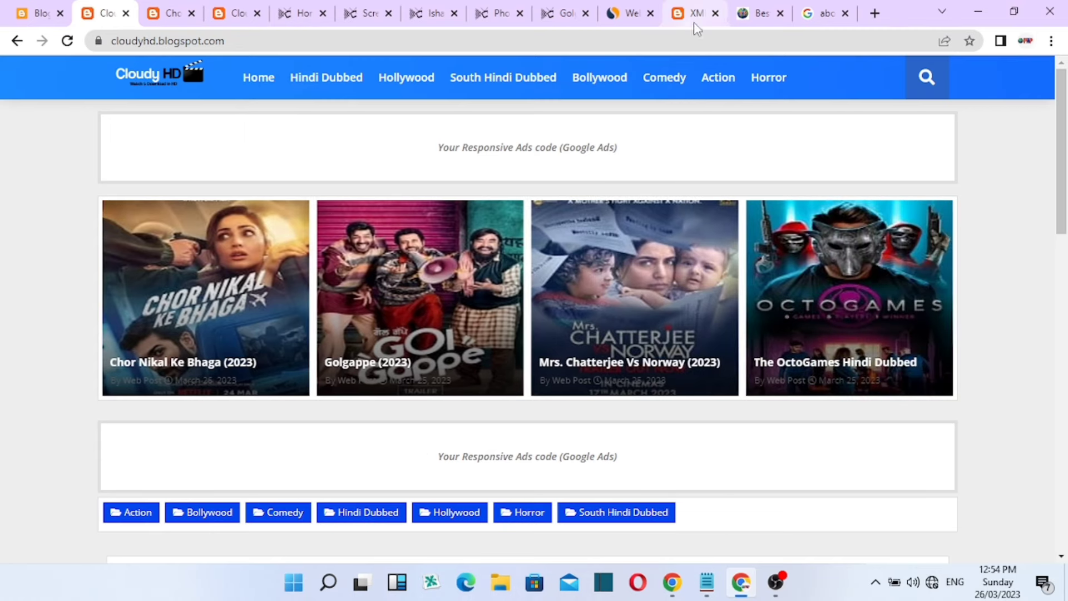
# Return to the layout editor, select all labels for the GENRES gadget and save it
pyautogui.hotkey('ctrl', 'pageup')
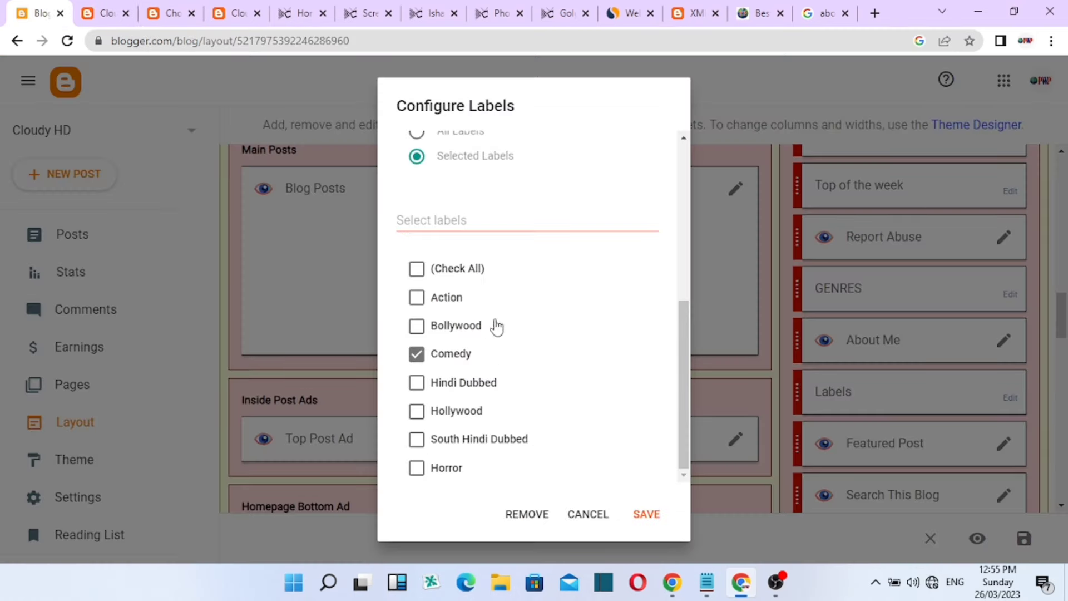
pyautogui.click(422, 274)
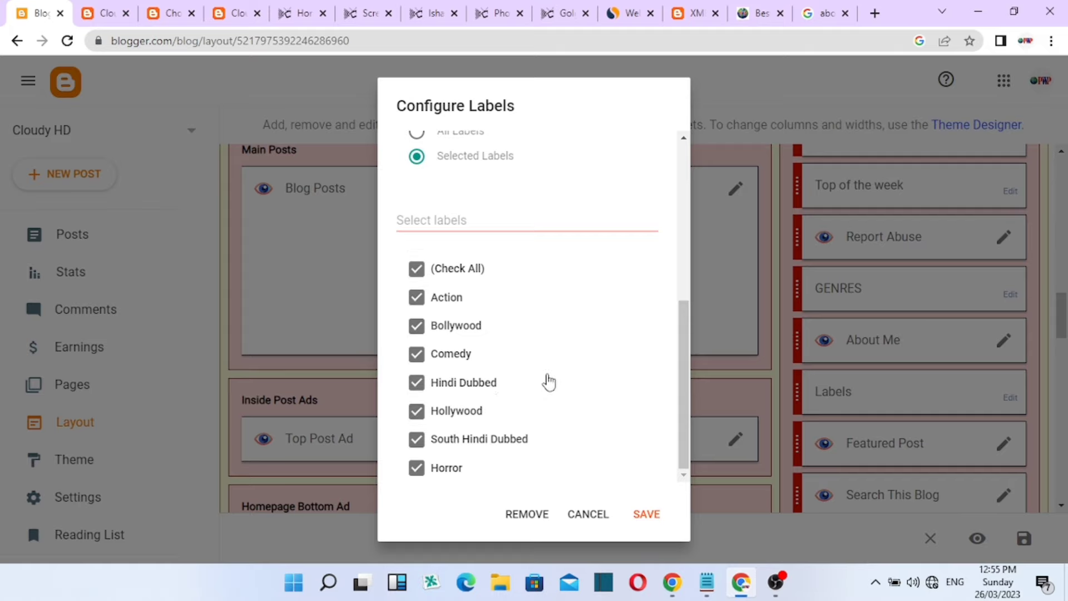
pyautogui.scroll(8, 537, 358)
pyautogui.scroll(-3, 569, 365)
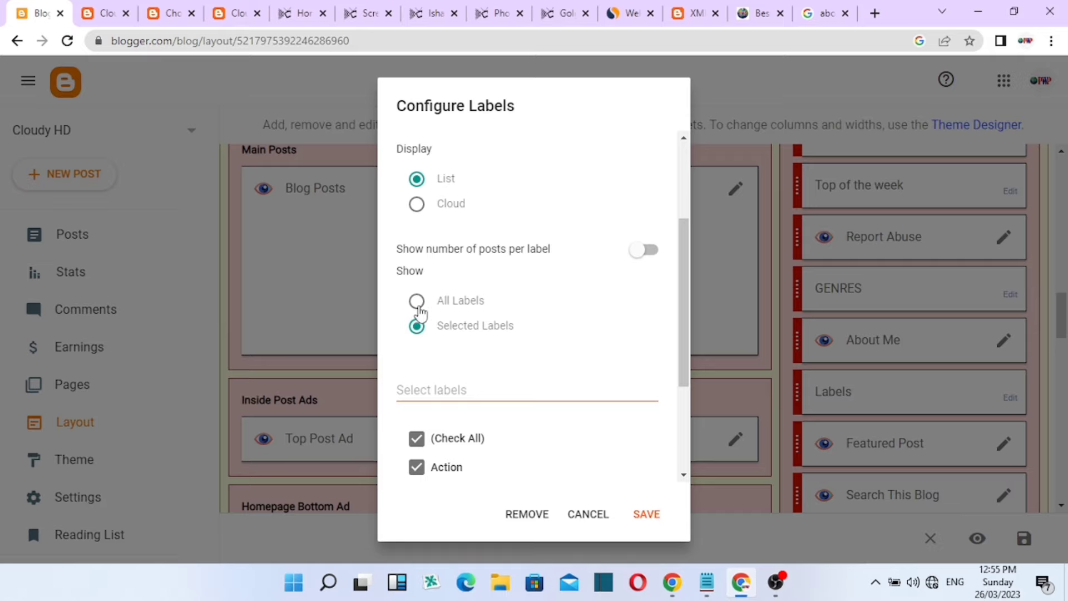
pyautogui.click(639, 515)
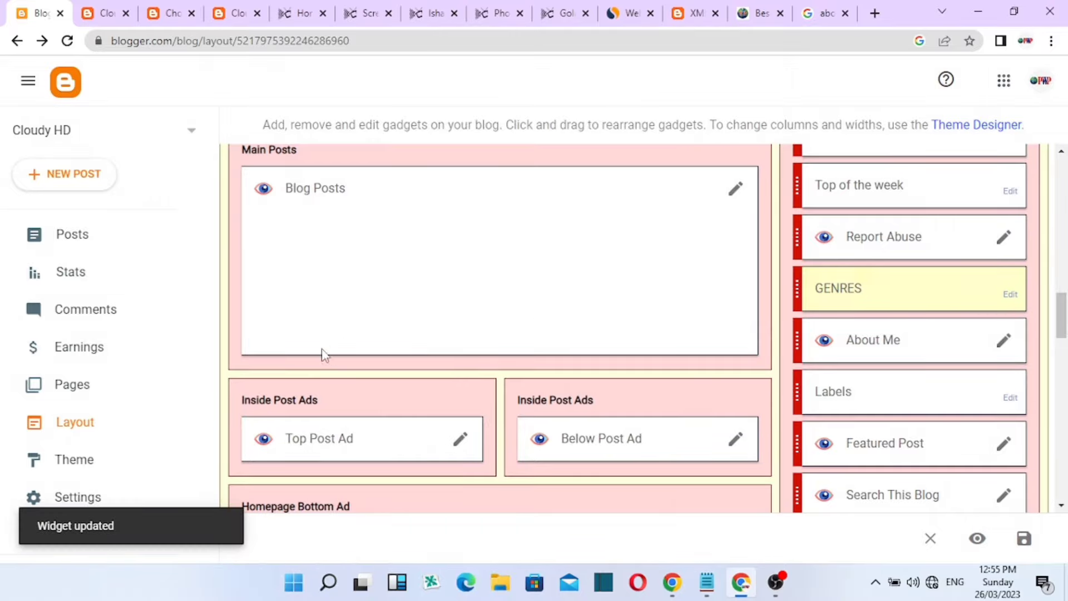
# Review the layout's ad, featured-box, feature-post and sidebar sections, from the lower sidebar back up to the theme options
pyautogui.scroll(-5, 323, 353)
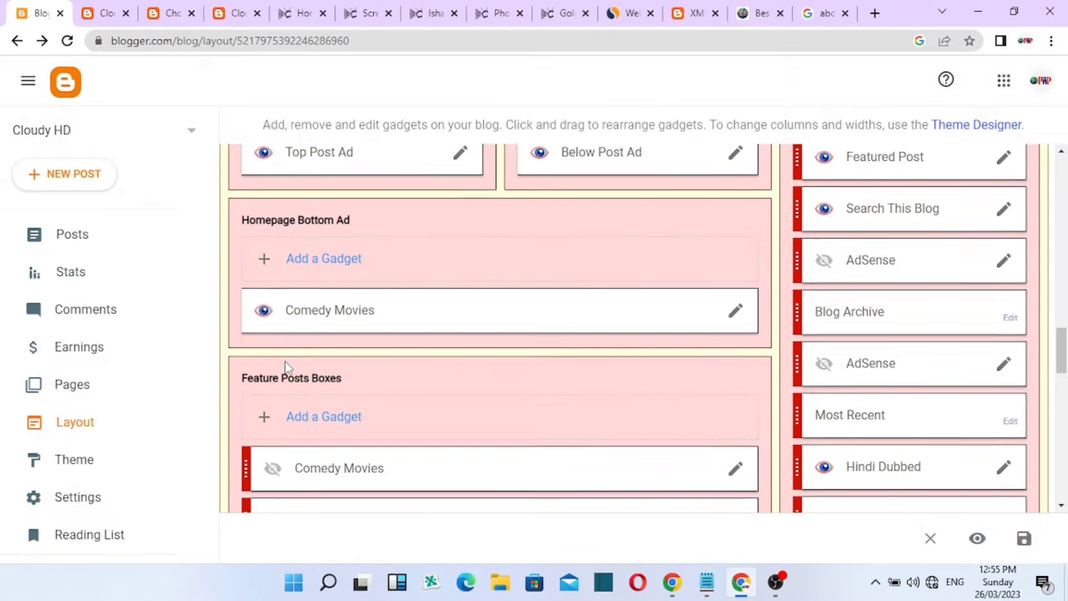
pyautogui.scroll(-10, 287, 368)
pyautogui.scroll(5, 345, 391)
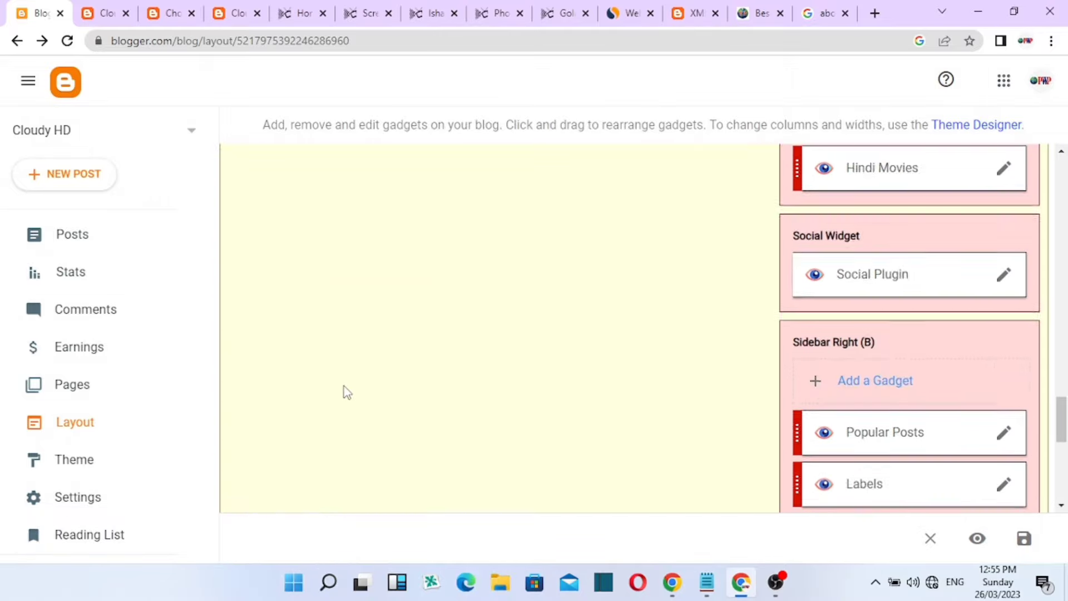
pyautogui.scroll(8, 348, 393)
pyautogui.scroll(12, 537, 384)
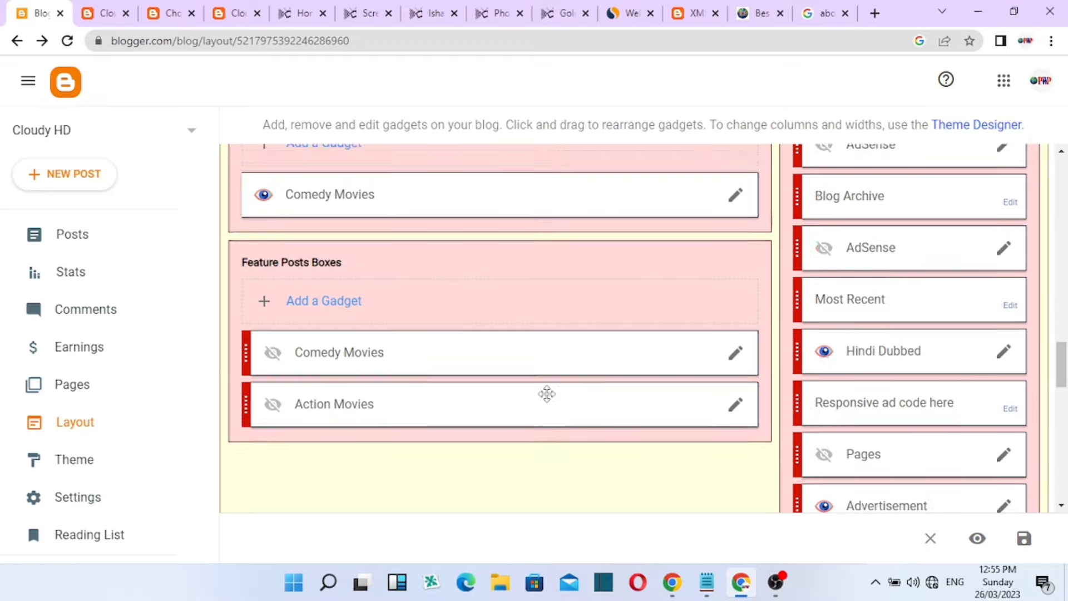
pyautogui.scroll(2, 508, 311)
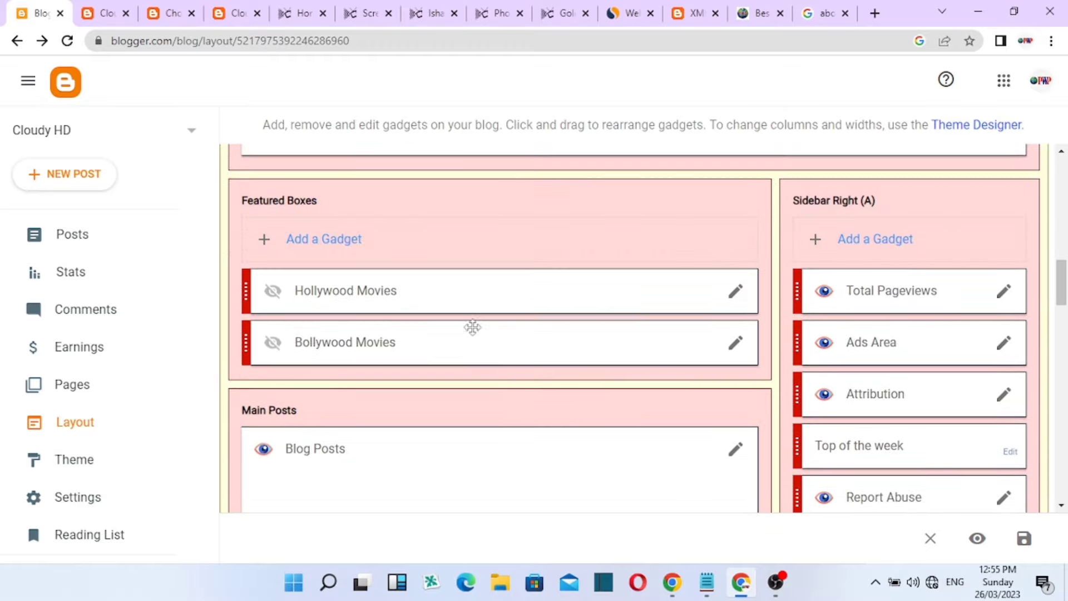
pyautogui.scroll(4, 384, 362)
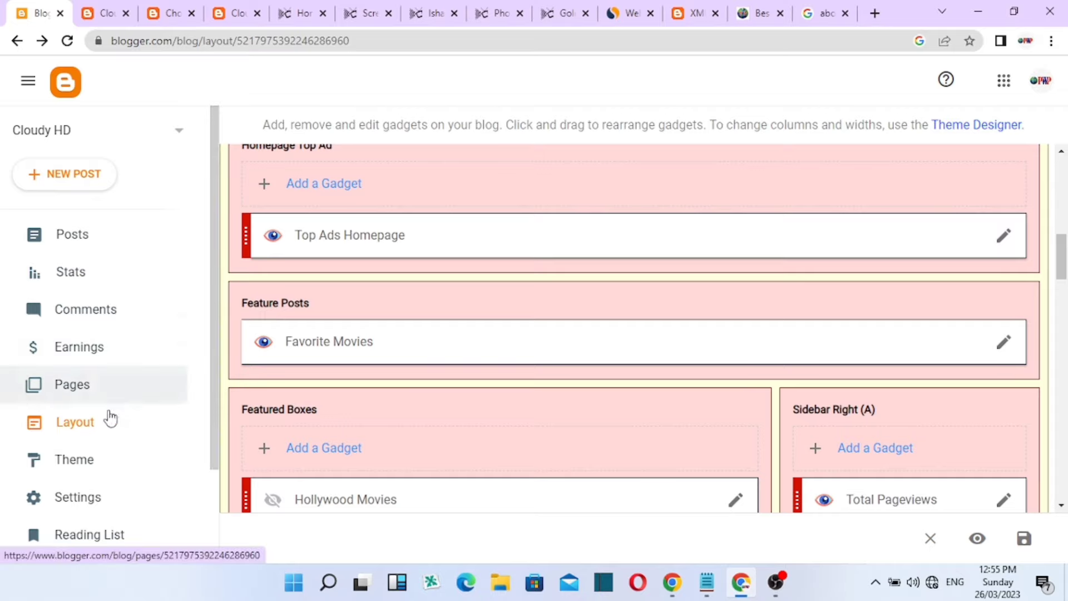
pyautogui.scroll(-2, 91, 431)
pyautogui.scroll(2, 91, 432)
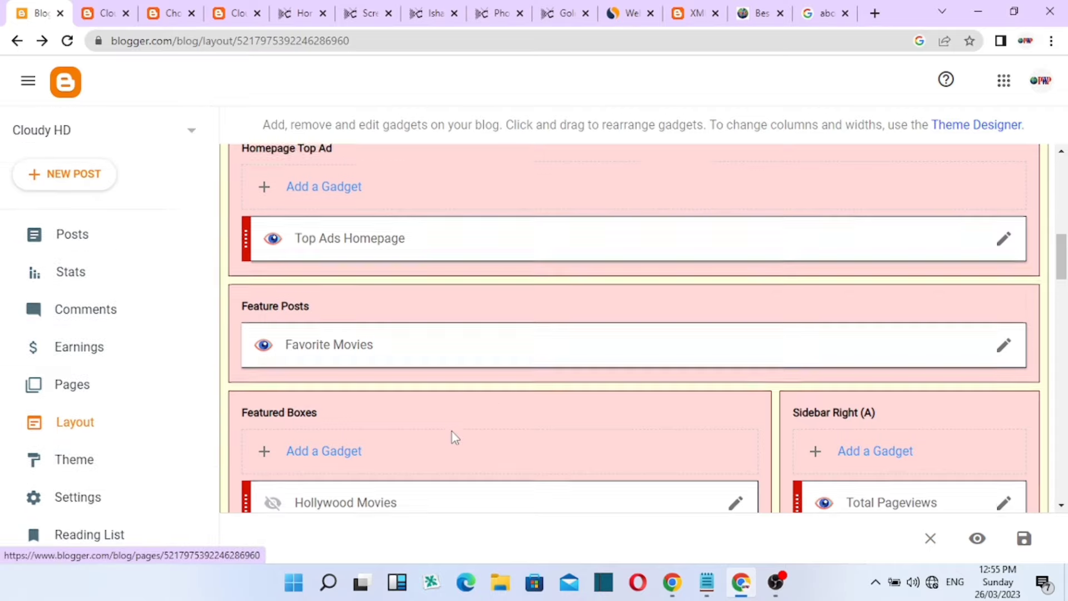
pyautogui.scroll(4, 451, 431)
pyautogui.scroll(8, 288, 267)
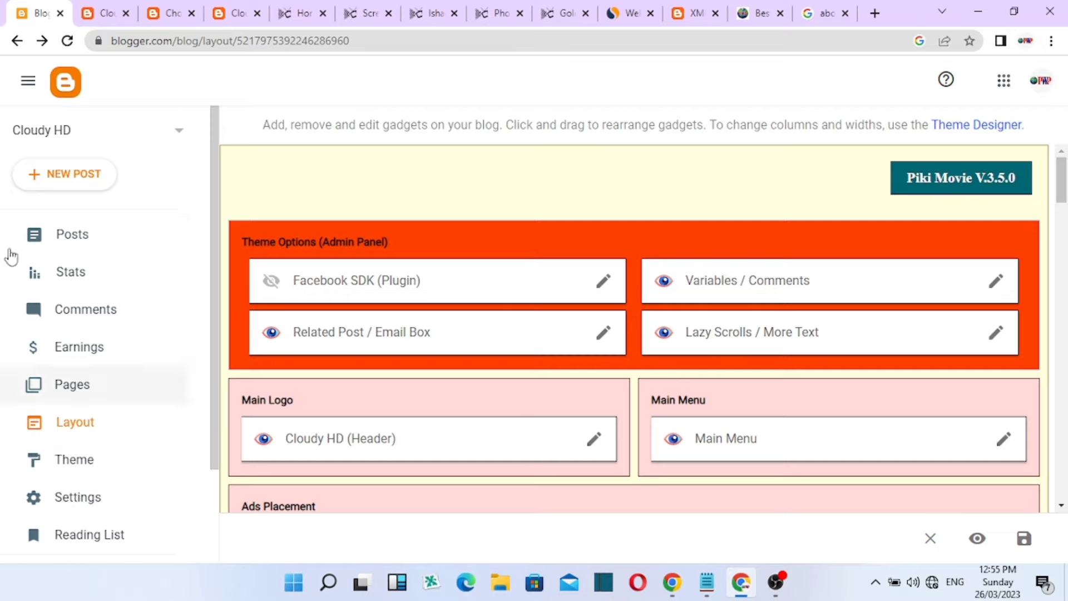
# Open the blog's stats, switch to its list of posts, and review the published movie entries and their labels
pyautogui.click(90, 274)
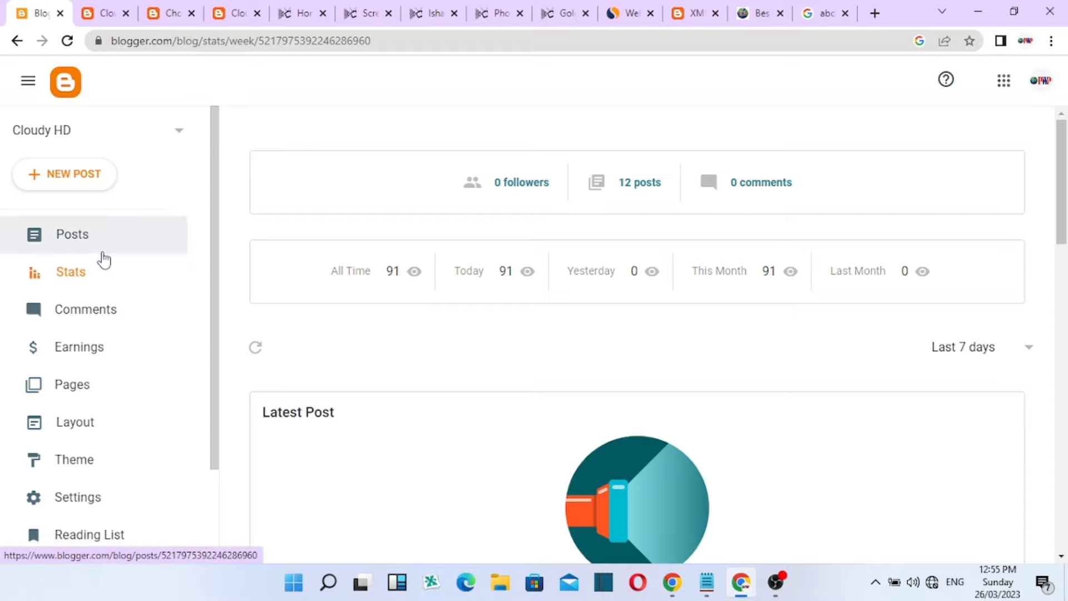
pyautogui.click(102, 248)
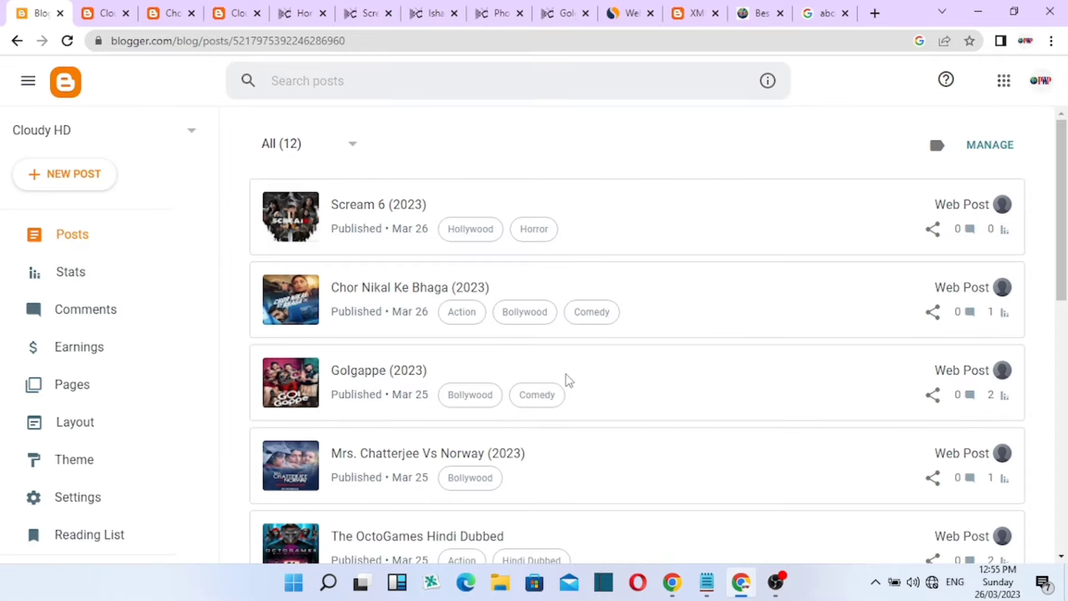
pyautogui.scroll(-5, 667, 328)
pyautogui.scroll(-4, 664, 338)
pyautogui.scroll(10, 646, 374)
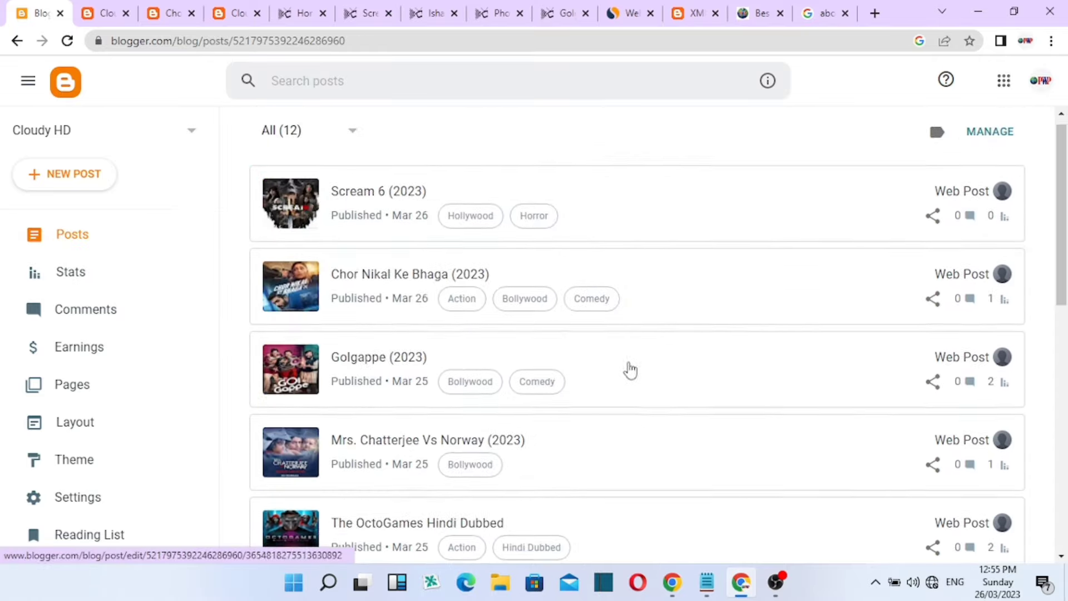
pyautogui.click(354, 146)
pyautogui.click(477, 145)
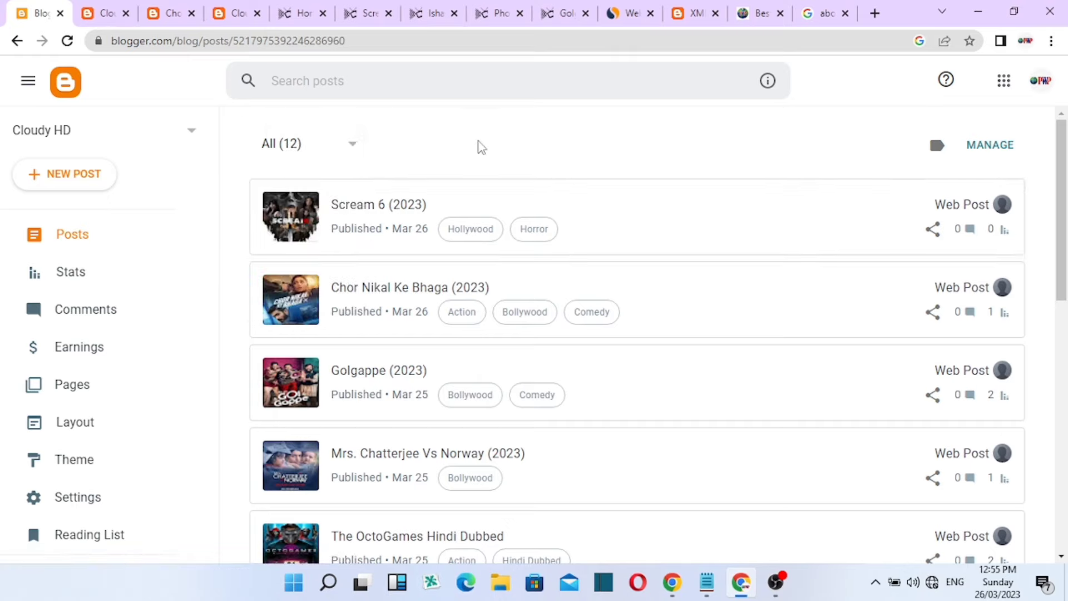
pyautogui.scroll(-10, 336, 295)
pyautogui.scroll(10, 425, 395)
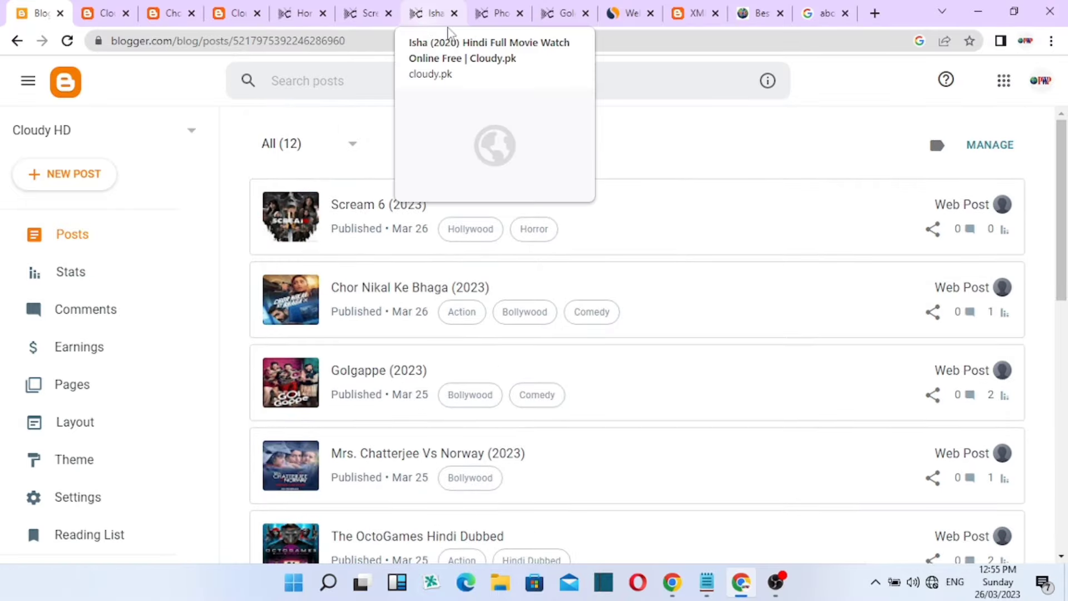
# Search Google for "facbook groups for hindi dubbed movies" in place of the about us page generator query
pyautogui.click(823, 17)
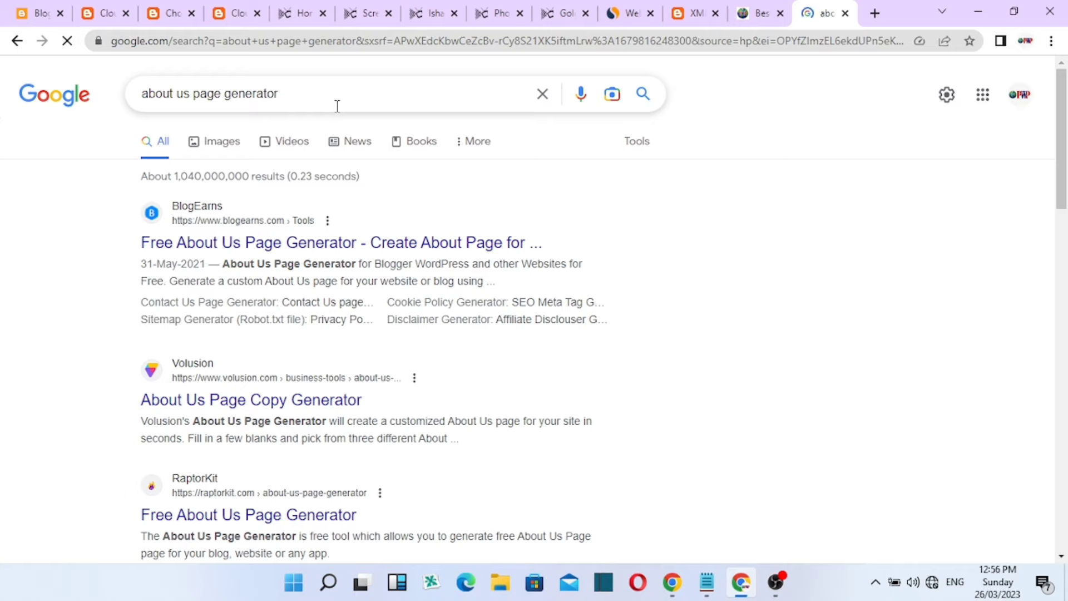
pyautogui.click(355, 98)
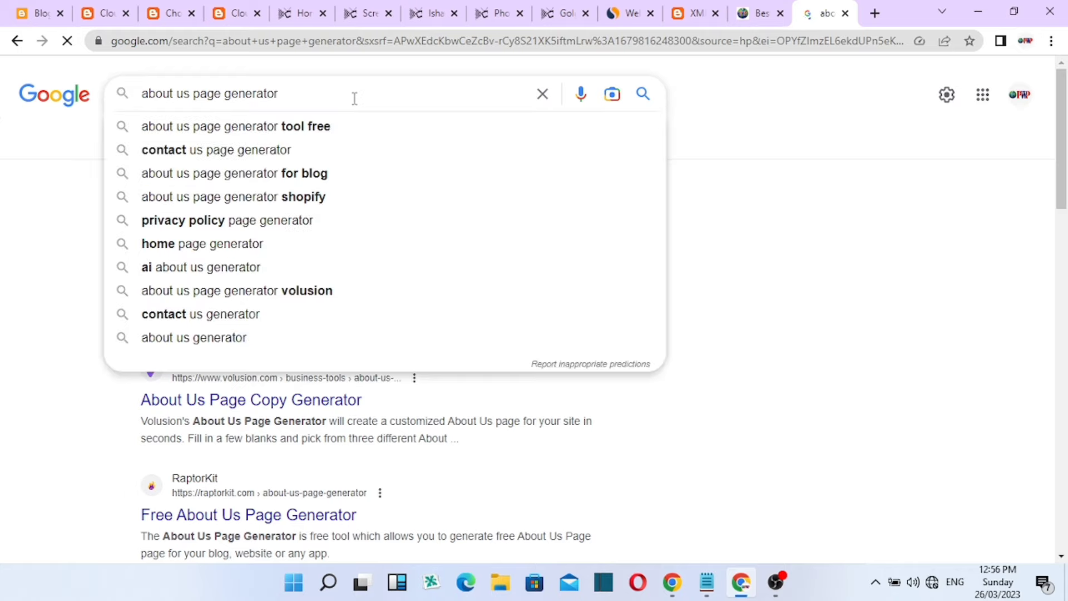
pyautogui.press('BackSpace')
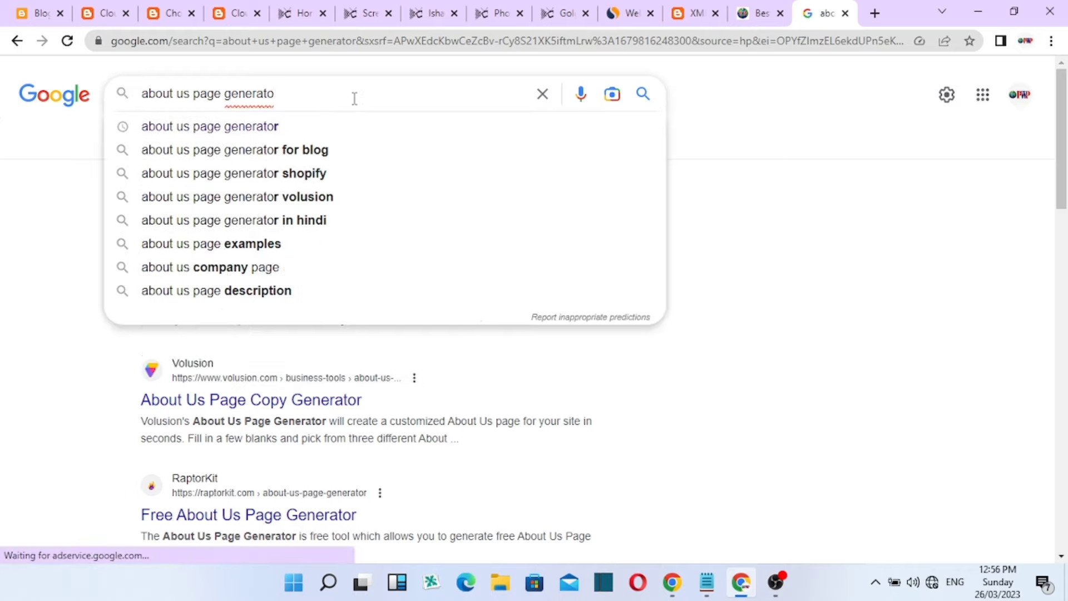
pyautogui.press('BackSpace')
pyautogui.press('BackSpace')
pyautogui.press('BackSpace')
pyautogui.press('BackSpace')
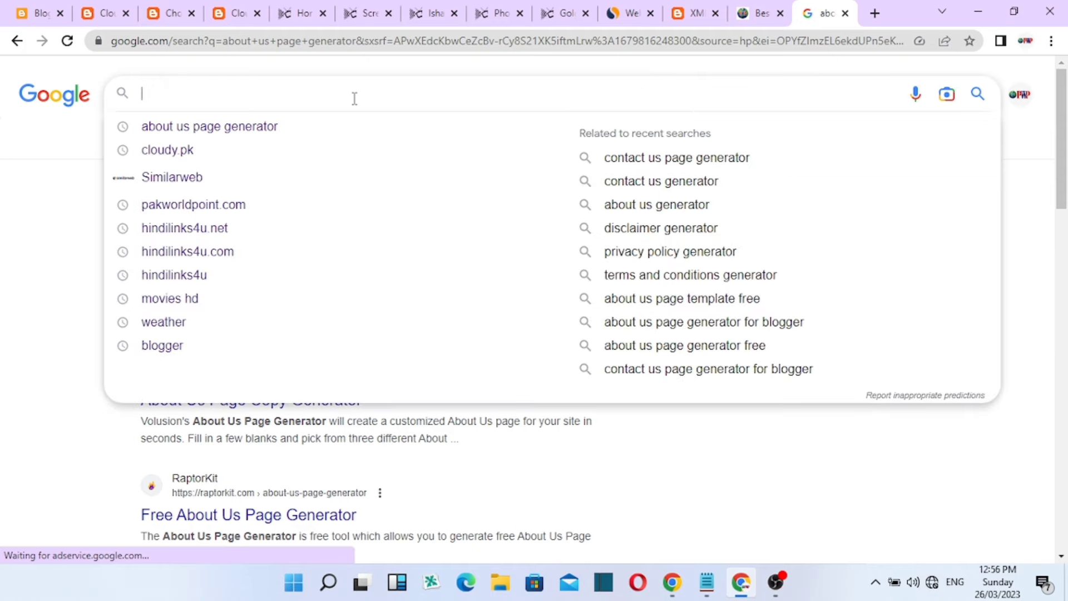
pyautogui.write('facbook')
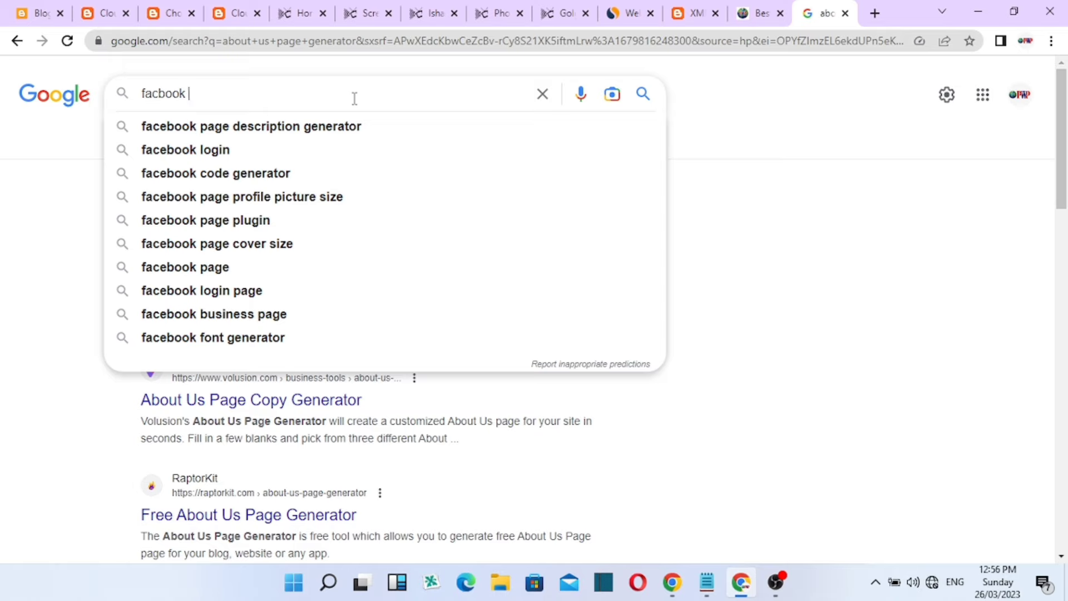
pyautogui.write(' grou')
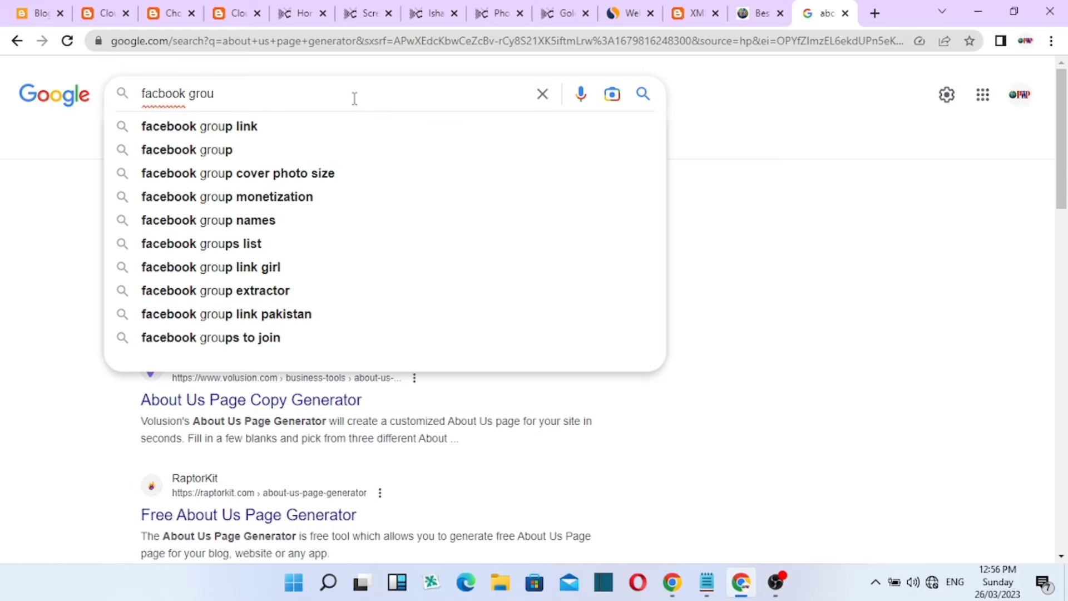
pyautogui.write('ps for m')
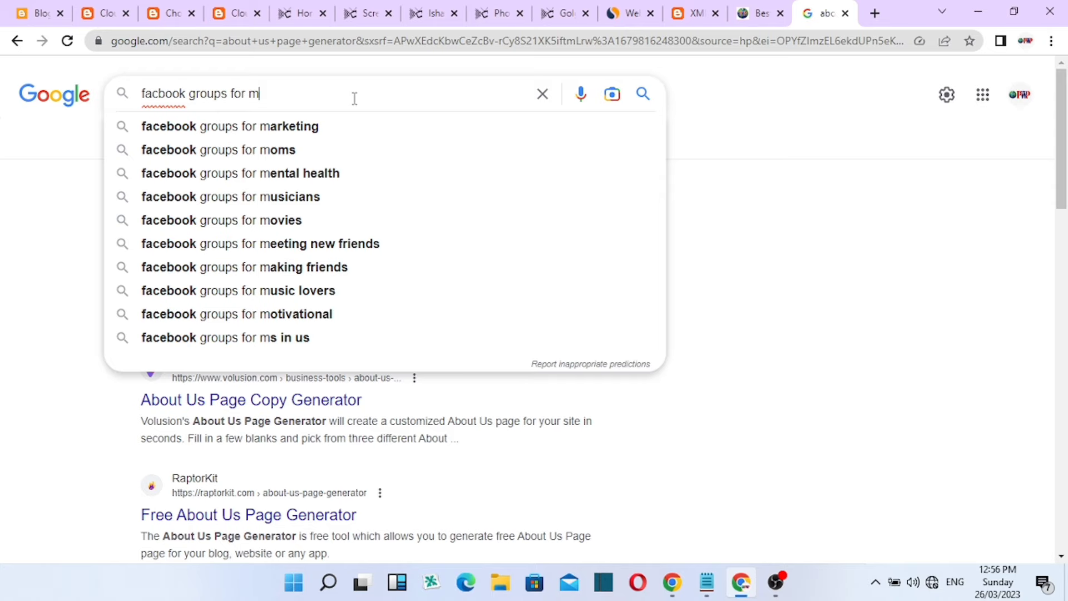
pyautogui.press('BackSpace')
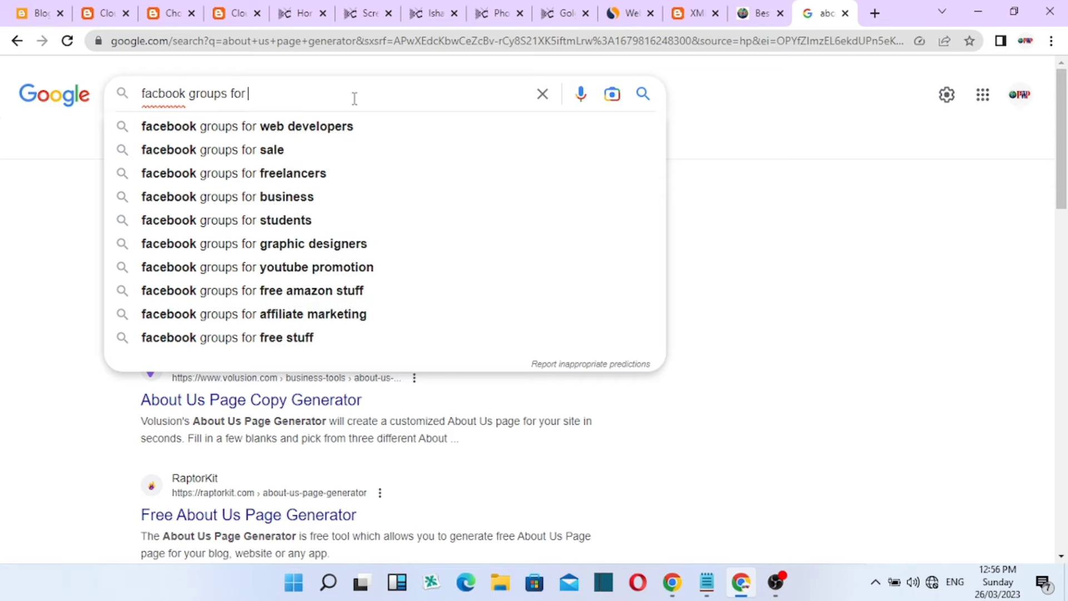
pyautogui.write('hindi ')
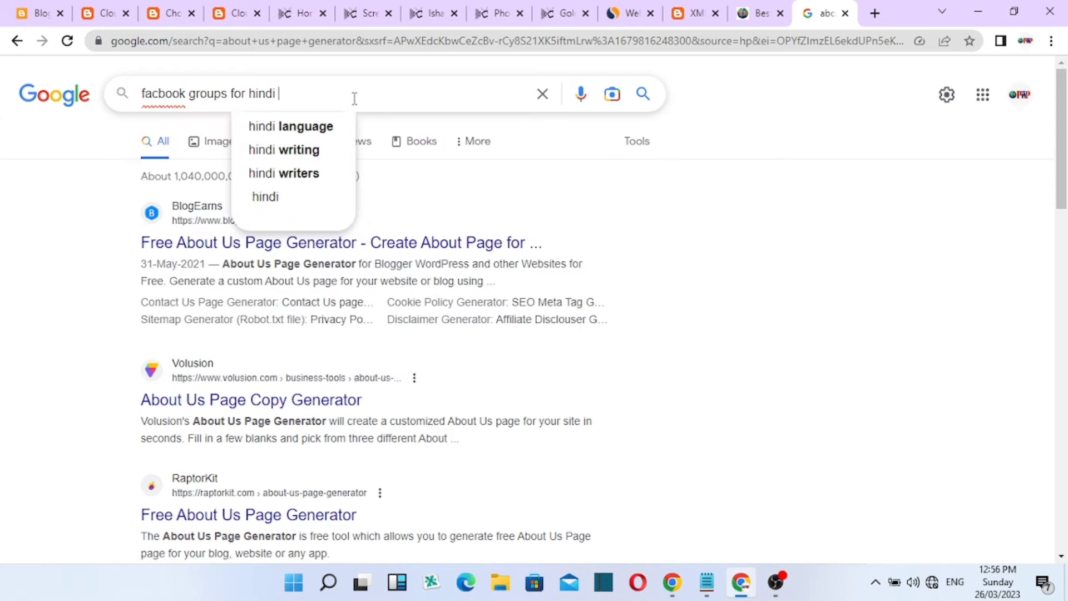
pyautogui.write('dubbed')
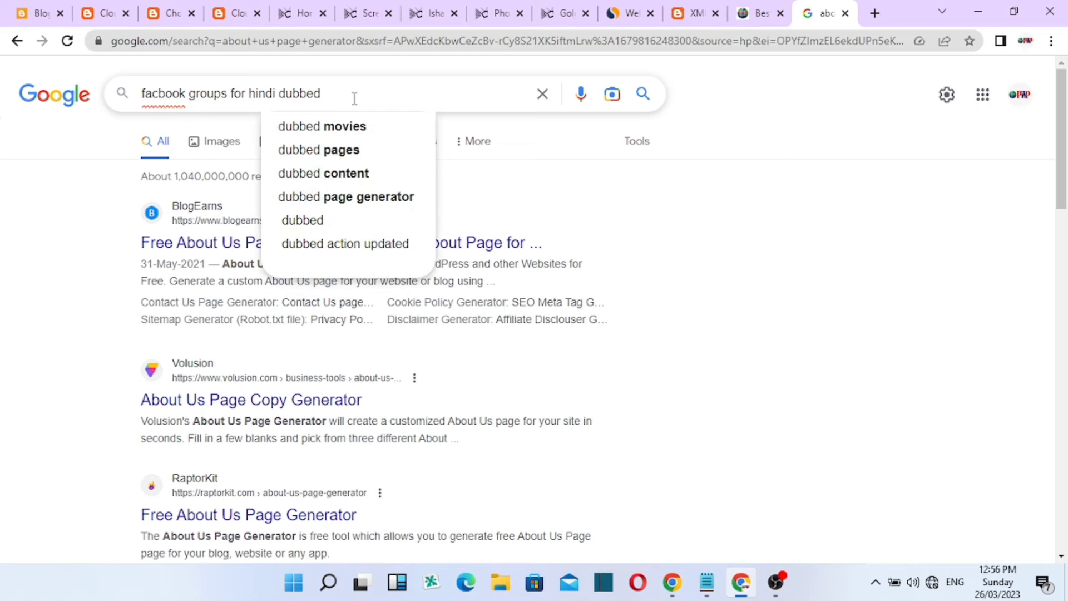
pyautogui.click(341, 129)
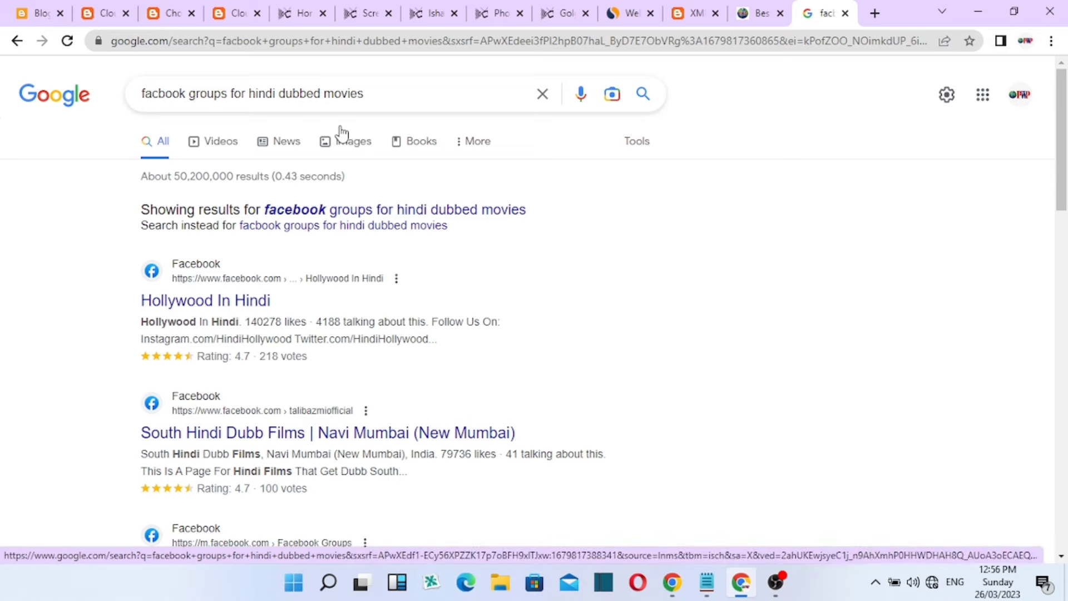
# Open the South Hindi Dubb Films Facebook page and examine its intro, photos and posts, expanding the pinned post's full text
pyautogui.click(298, 432)
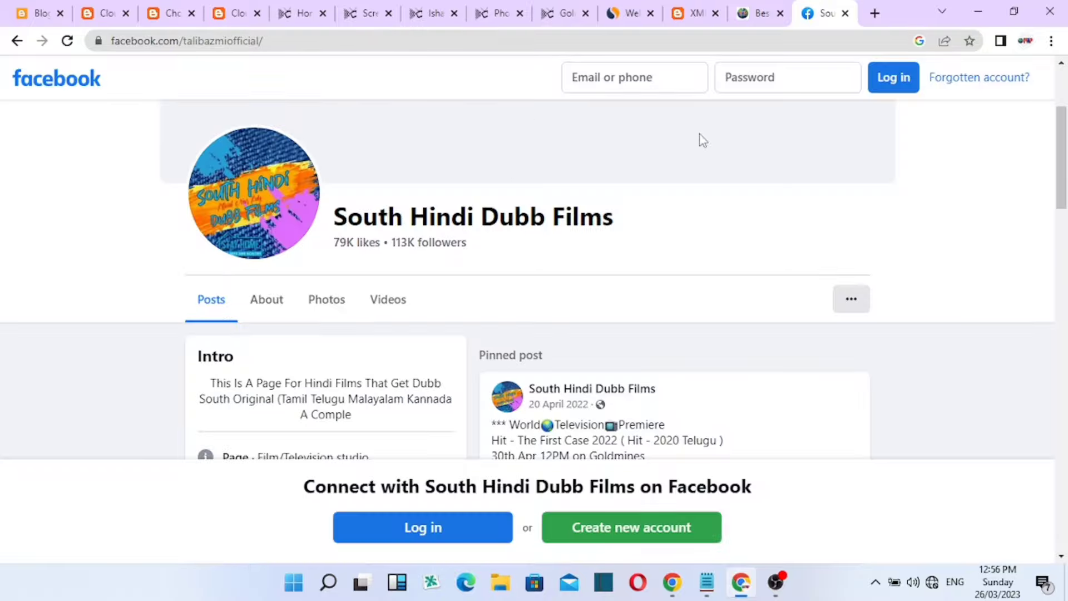
pyautogui.scroll(-2, 572, 248)
pyautogui.scroll(2, 423, 222)
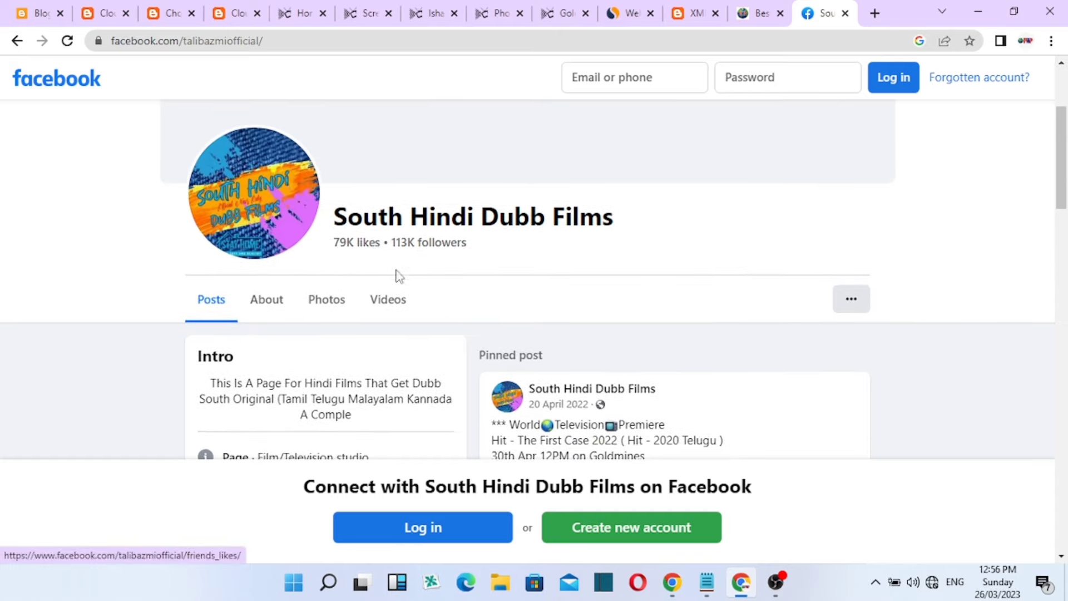
pyautogui.scroll(-8, 460, 358)
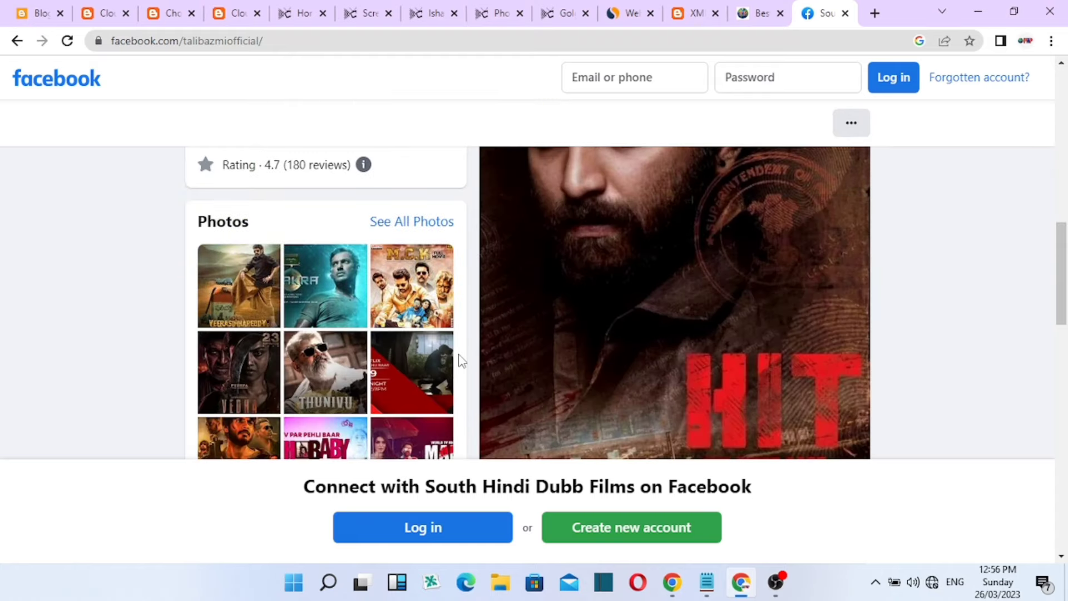
pyautogui.scroll(-5, 355, 331)
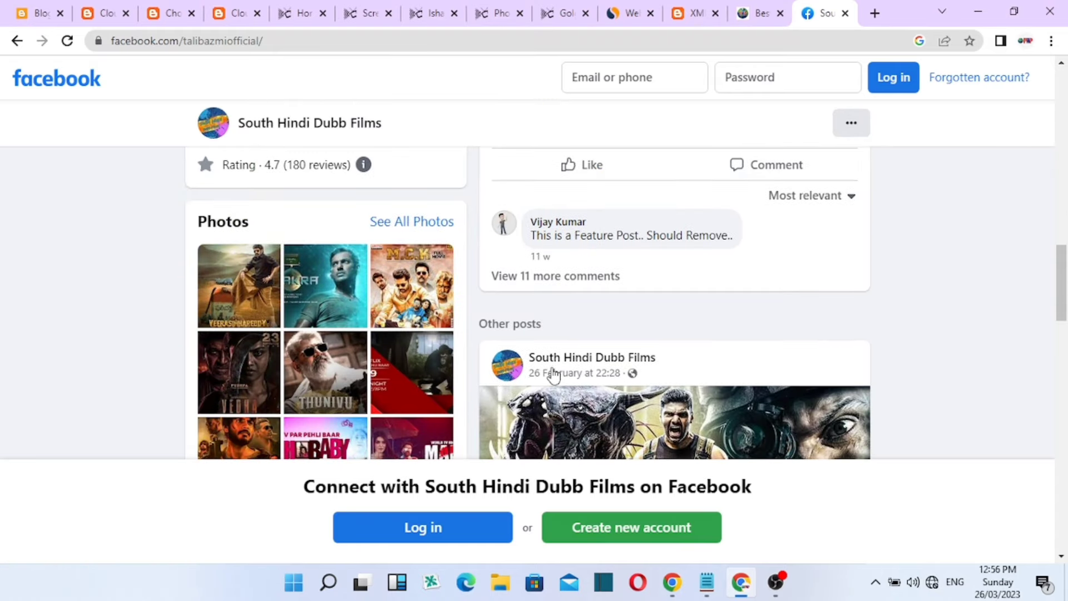
pyautogui.scroll(2, 589, 331)
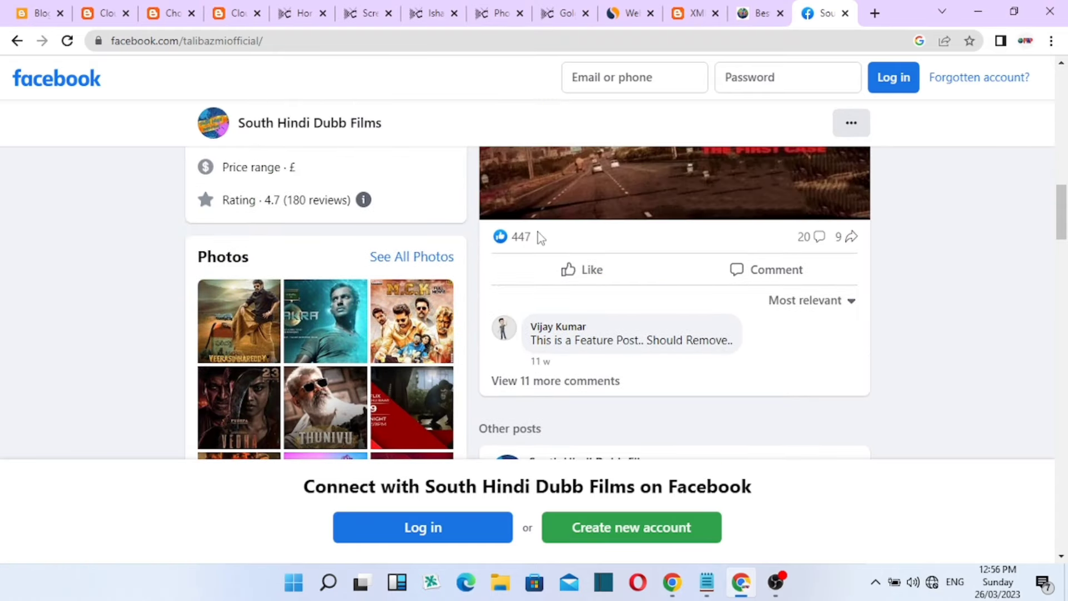
pyautogui.scroll(3, 579, 303)
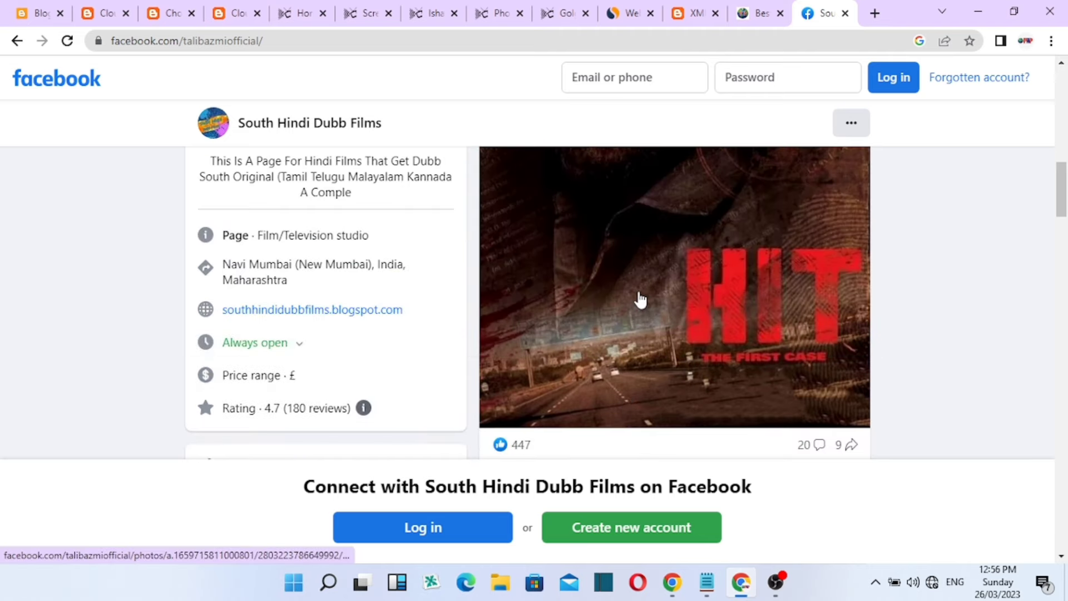
pyautogui.scroll(4, 639, 298)
pyautogui.scroll(2, 640, 252)
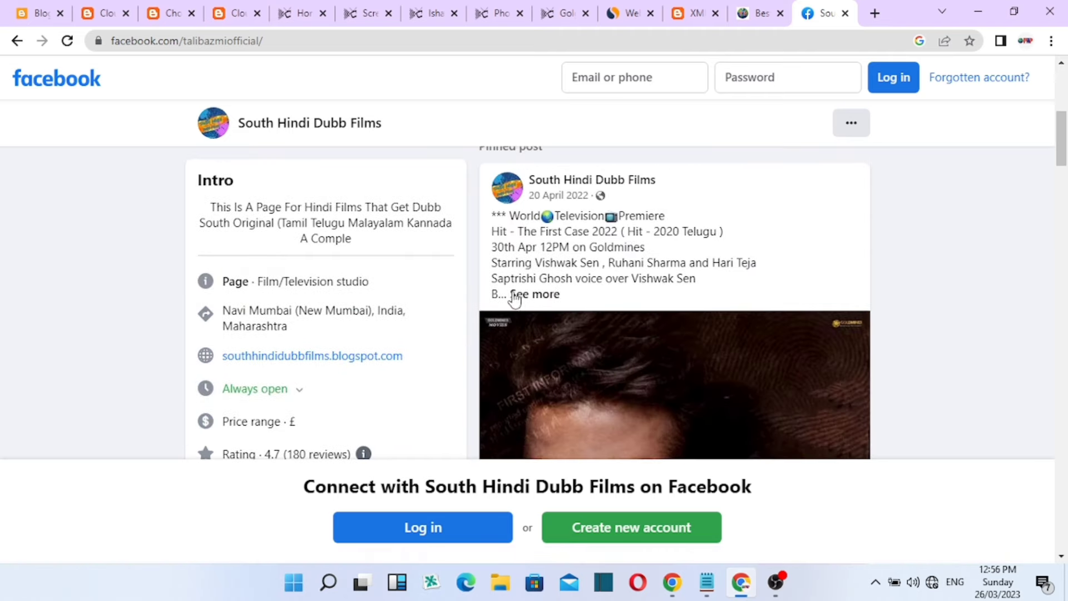
pyautogui.click(532, 295)
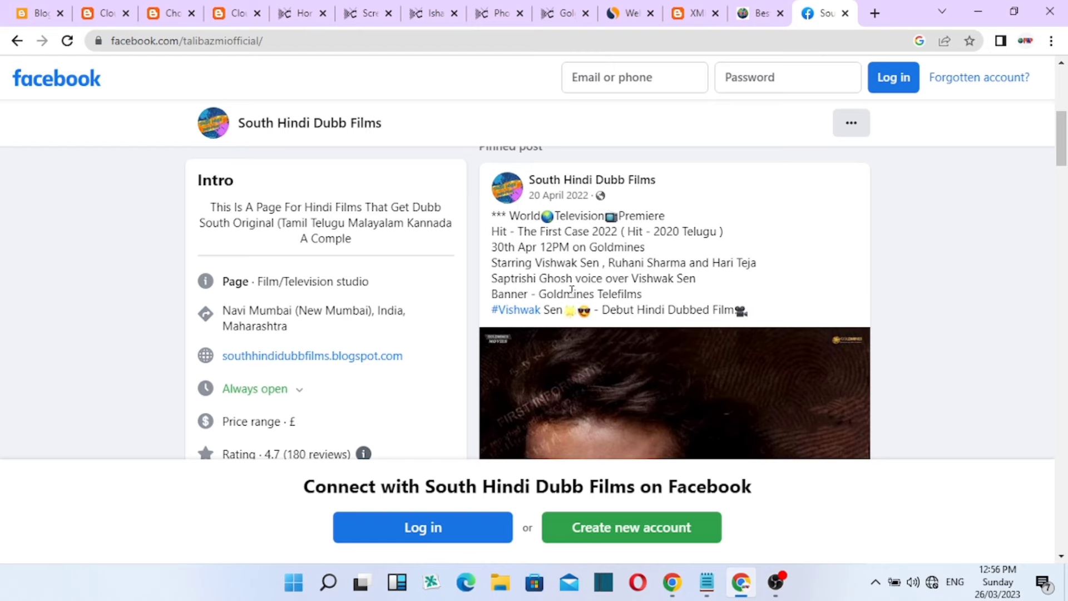
# Review the South Hindi Dubb Films page's feed, from the pinned post through the older movie release posts and their comments
pyautogui.scroll(-12, 834, 329)
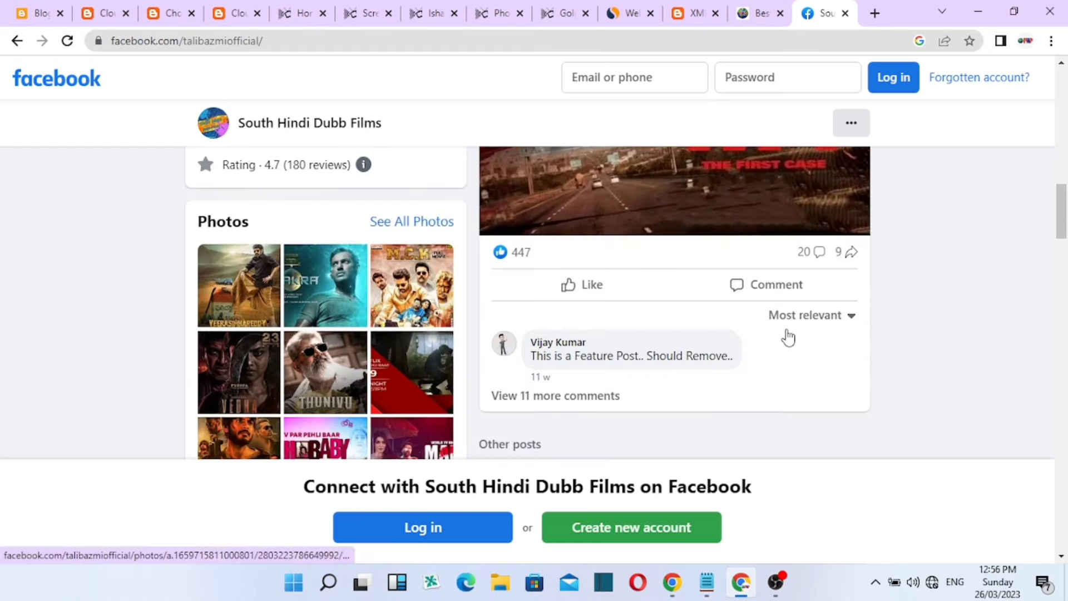
pyautogui.scroll(-2, 779, 323)
pyautogui.scroll(5, 722, 305)
pyautogui.scroll(-3, 625, 365)
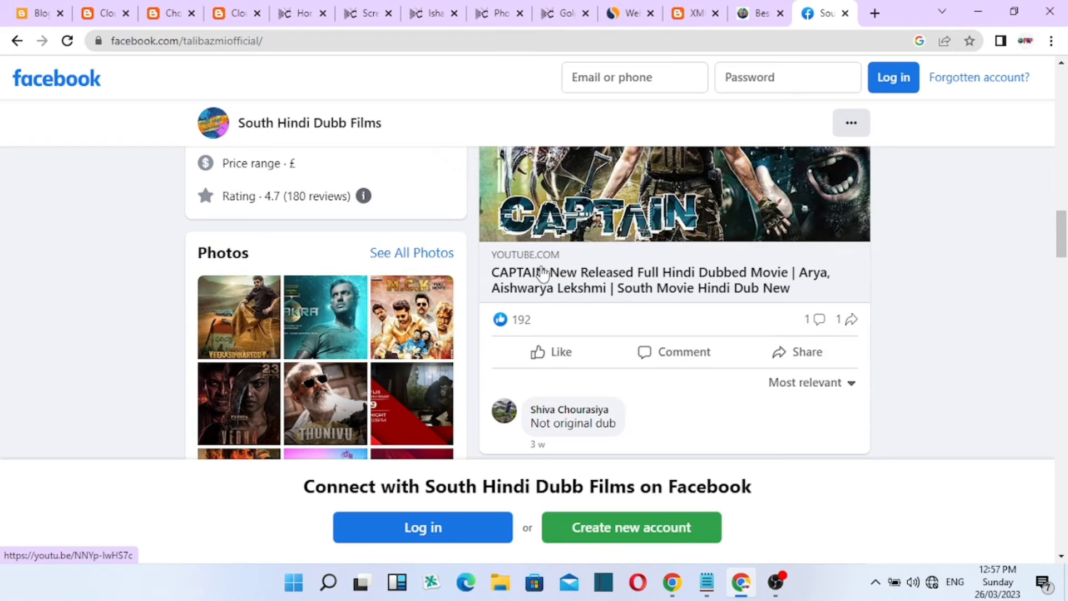
pyautogui.scroll(5, 627, 287)
pyautogui.scroll(-7, 625, 253)
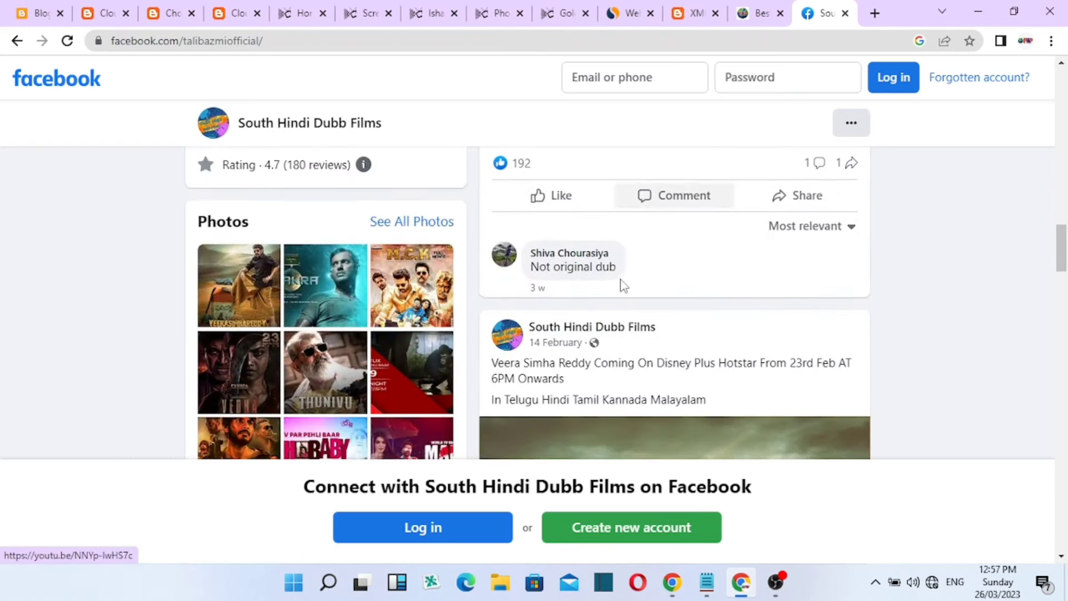
pyautogui.scroll(2, 508, 256)
pyautogui.scroll(-9, 582, 287)
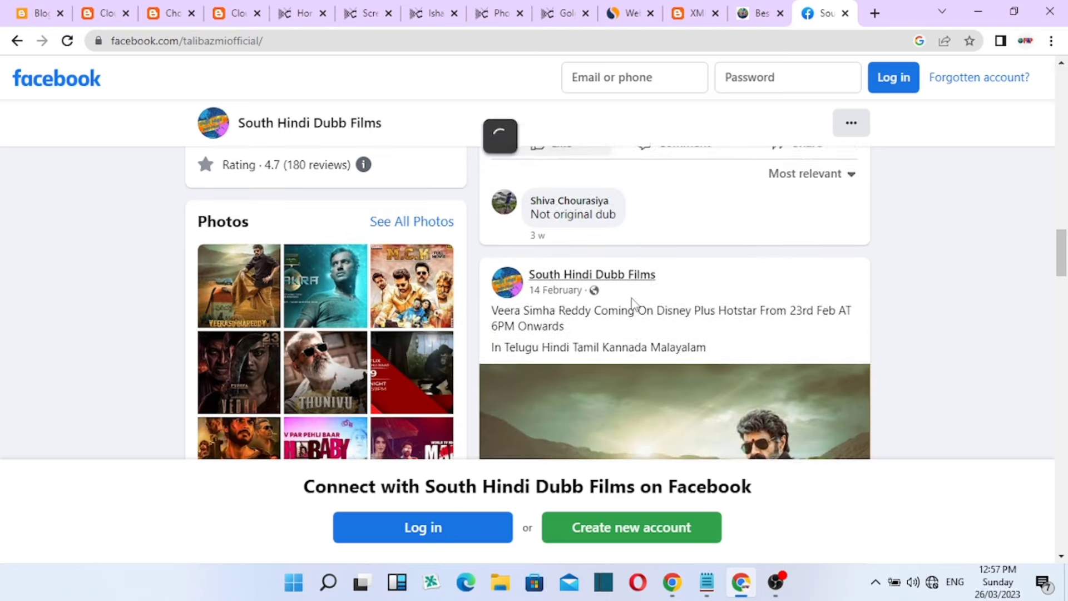
pyautogui.scroll(-1, 646, 331)
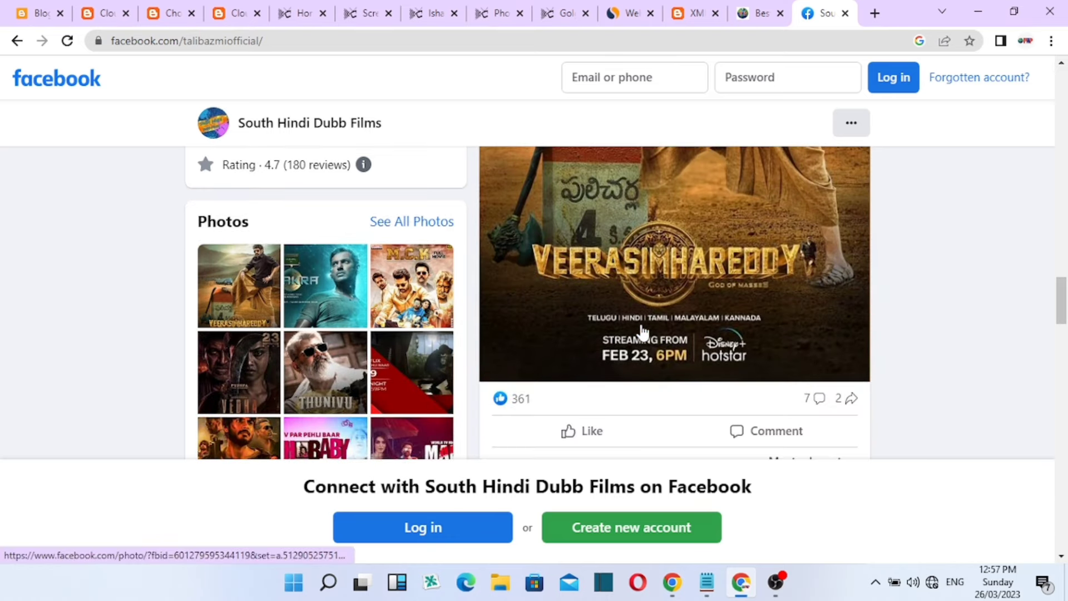
pyautogui.scroll(6, 644, 329)
pyautogui.scroll(-10, 643, 327)
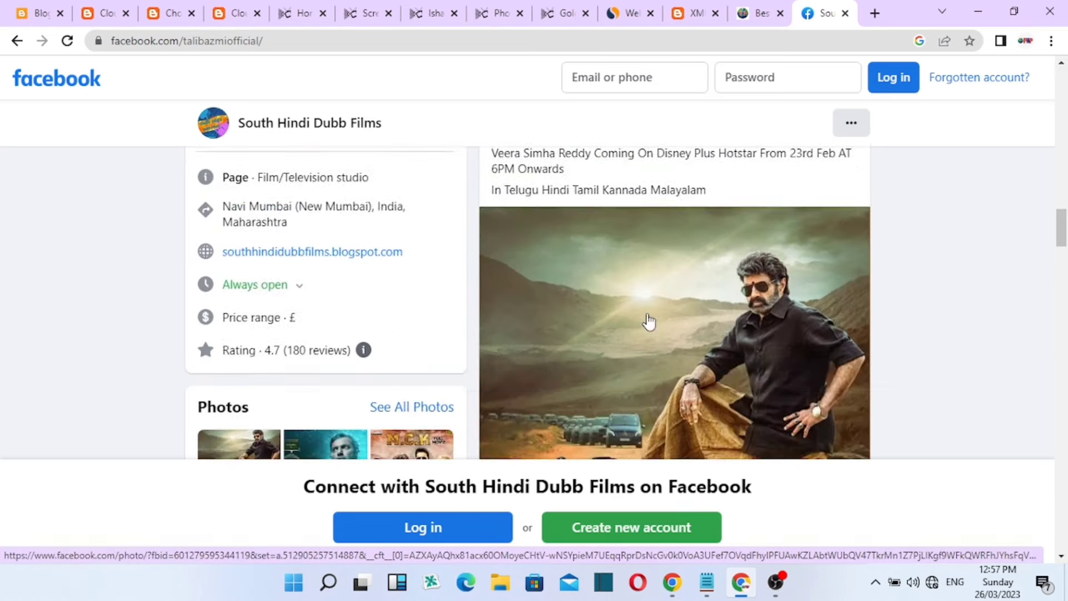
pyautogui.scroll(-15, 649, 323)
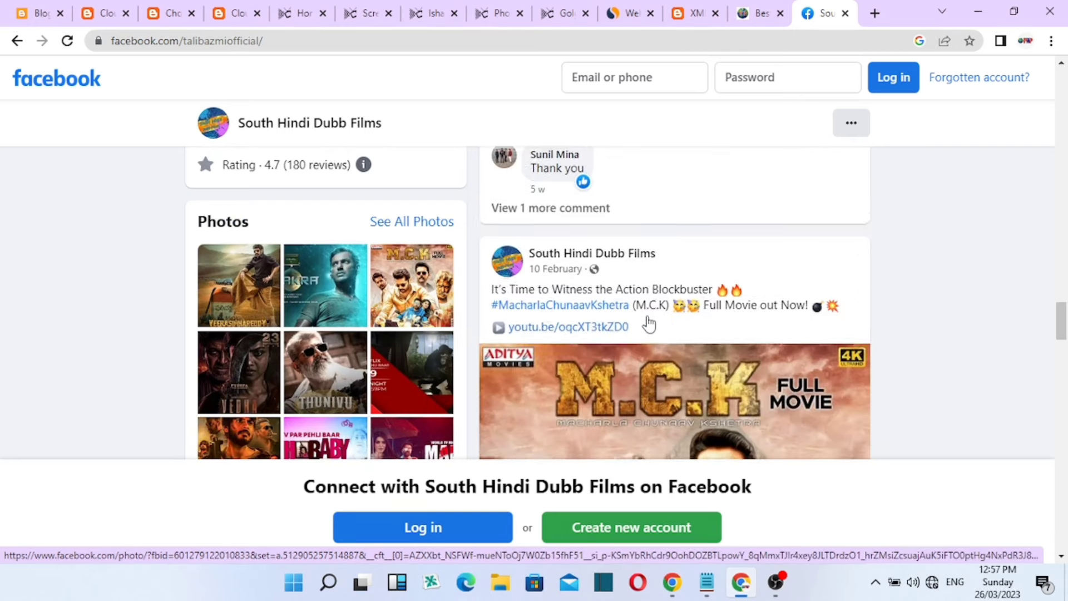
pyautogui.scroll(-3, 649, 324)
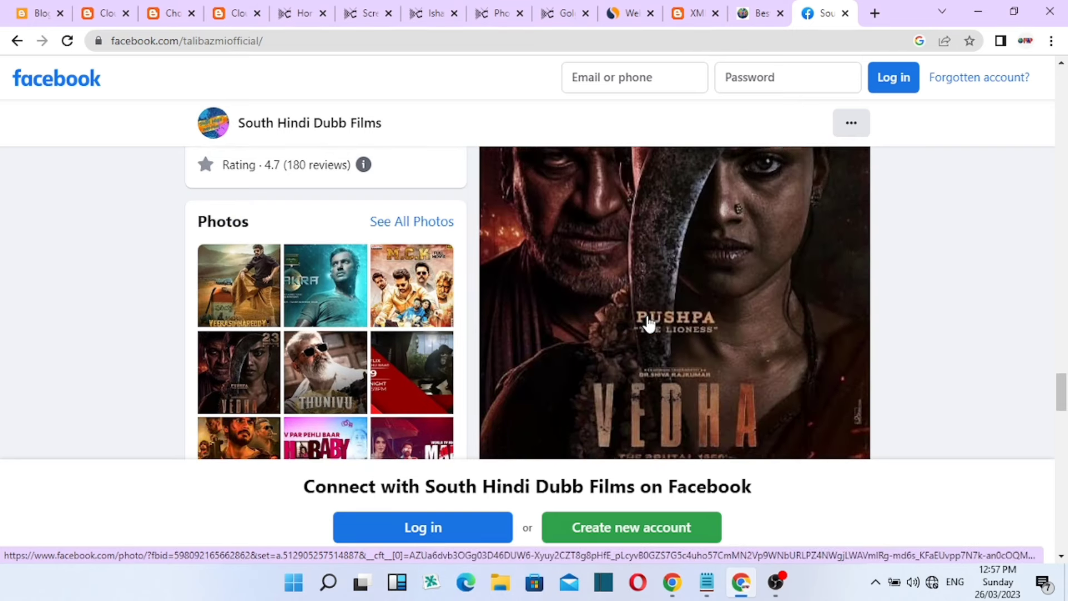
pyautogui.scroll(5, 649, 324)
pyautogui.scroll(-12, 672, 305)
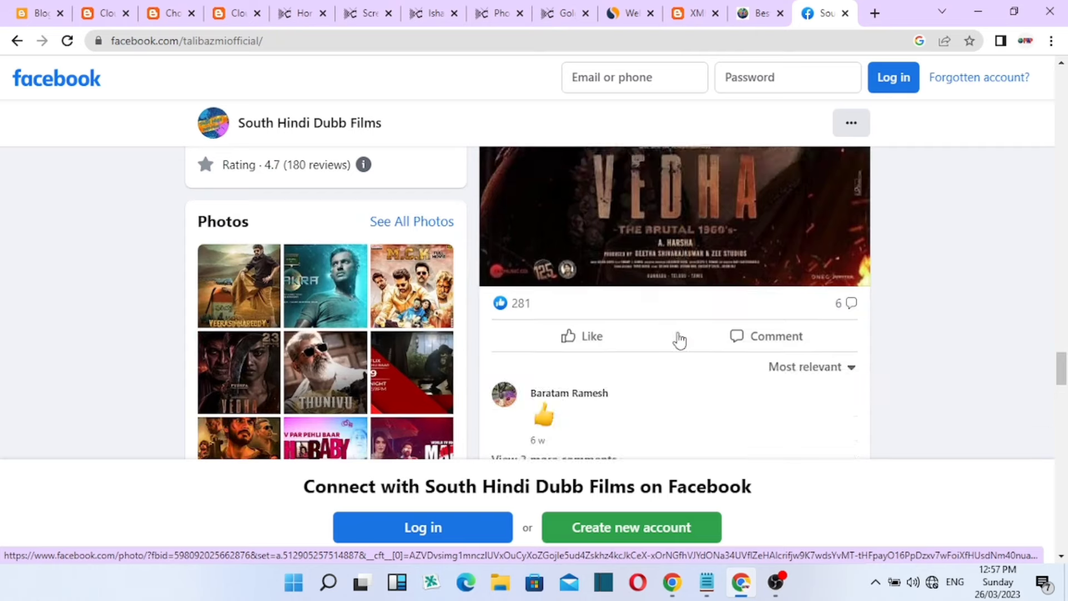
pyautogui.scroll(-15, 679, 339)
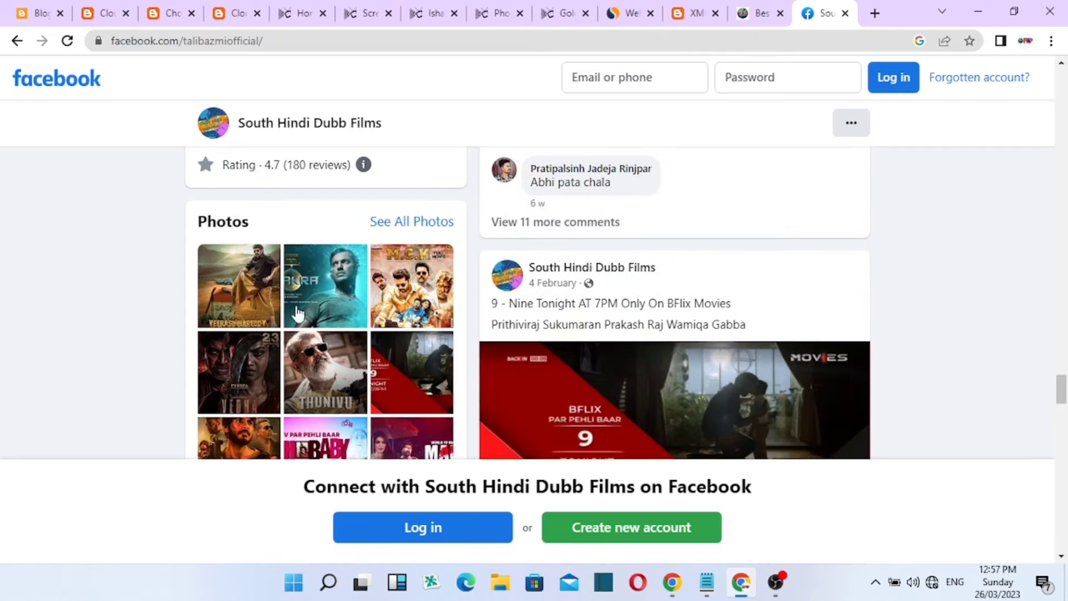